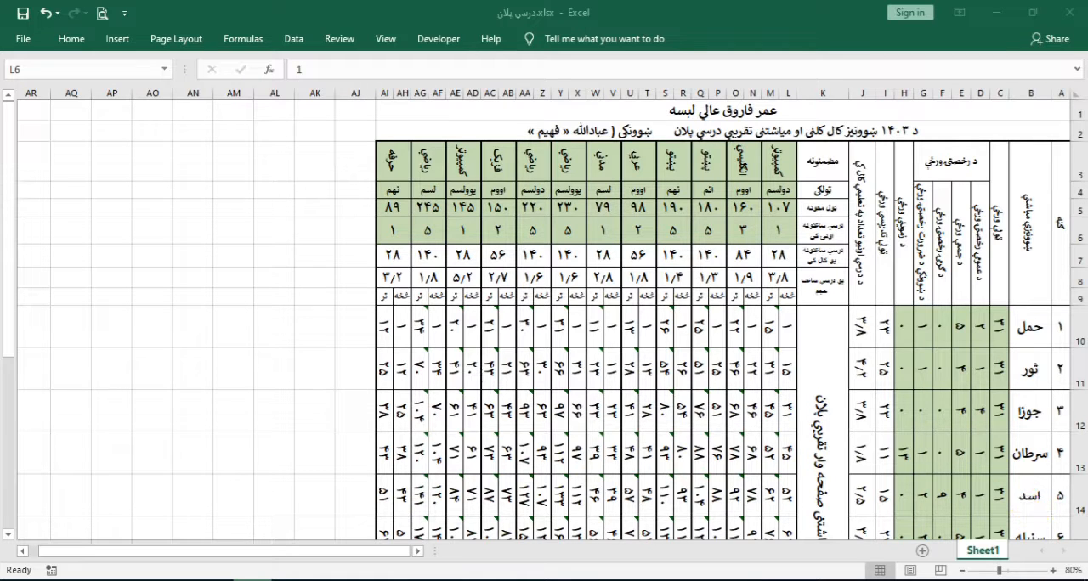
Look over the yearly lesson plan from the subject headings through the monthly rows to the totals row
scroll(801, 413, "down", 2)
scroll(883, 417, "down", 2)
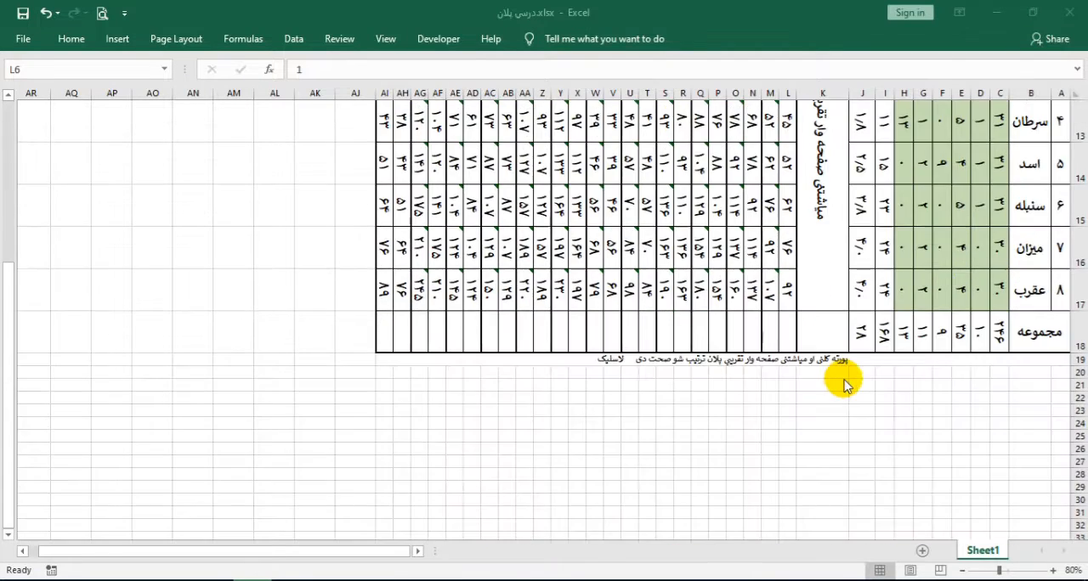
scroll(943, 344, "up", 3)
scroll(943, 344, "up", 1)
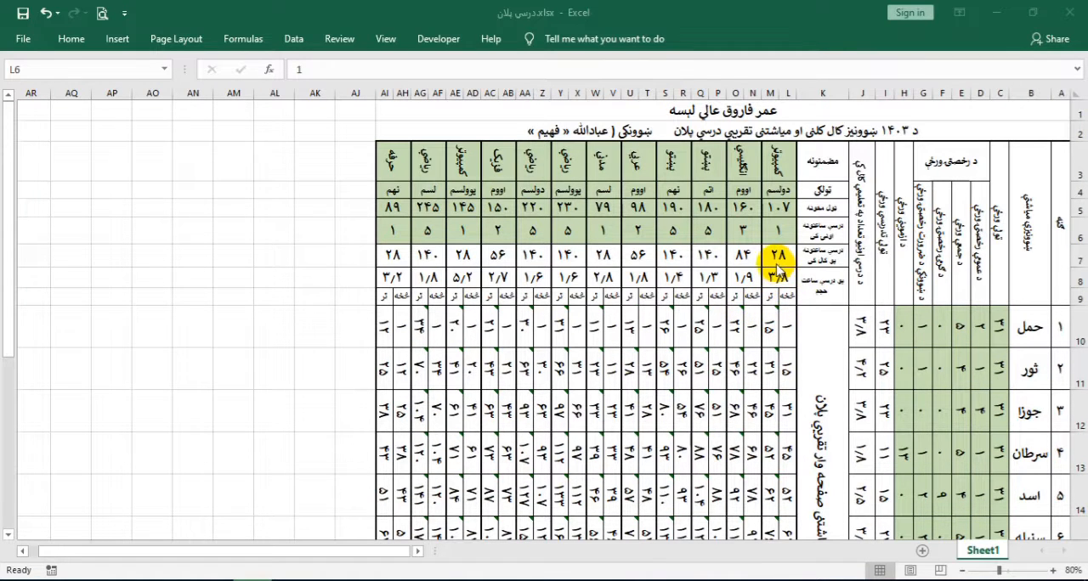
scroll(777, 274, "down", 2)
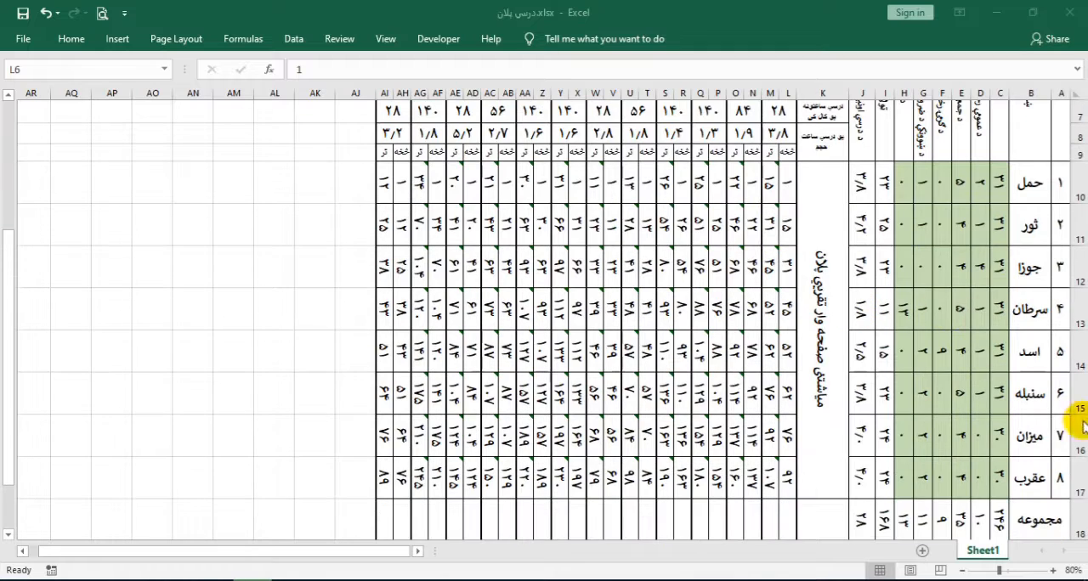
scroll(981, 466, "down", 1)
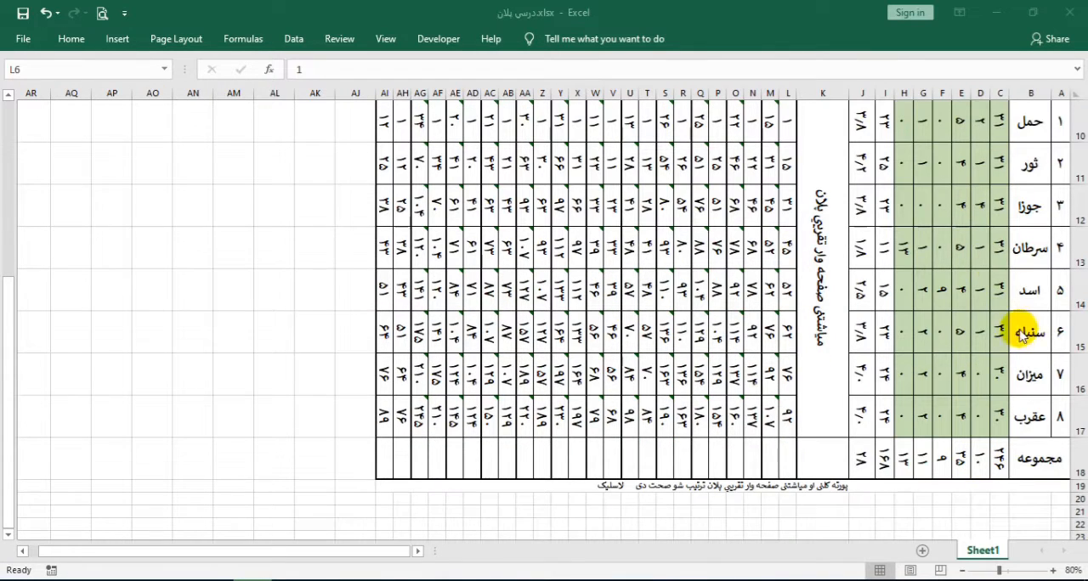
scroll(996, 325, "up", 3)
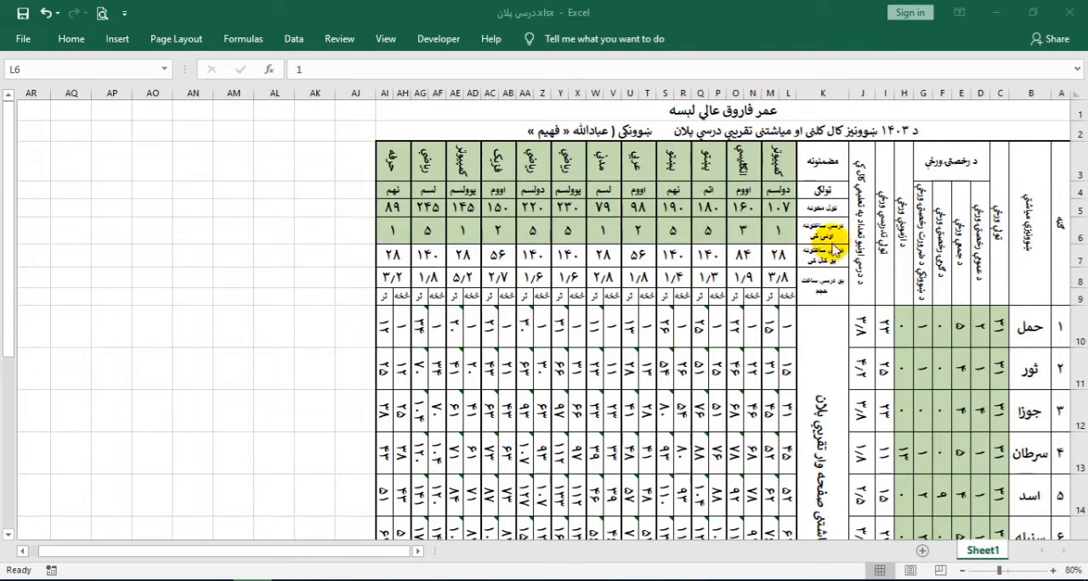
left_click(708, 161)
left_click(645, 162)
left_click(510, 170)
left_click(413, 170)
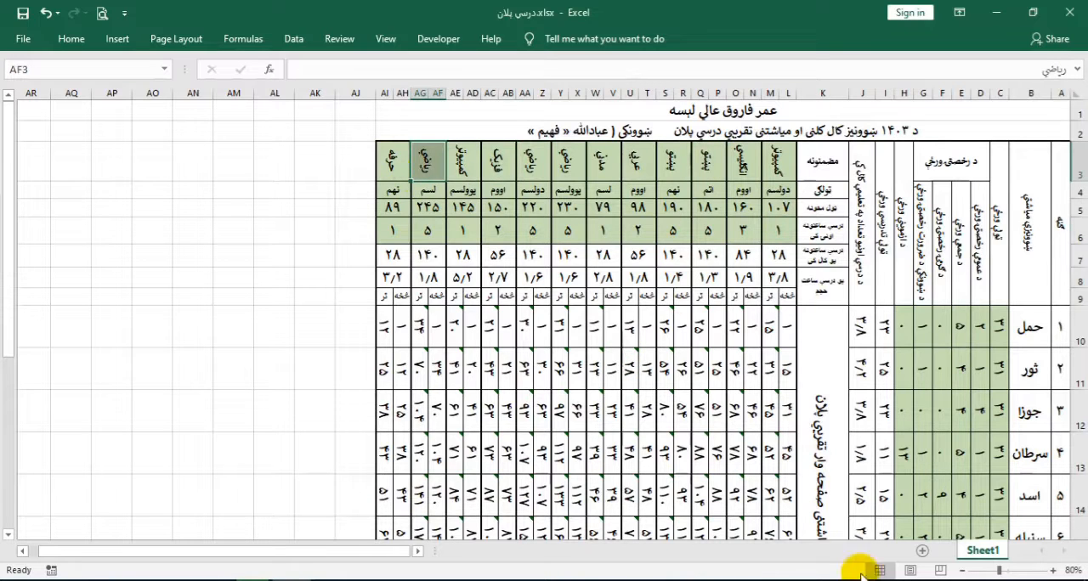
Examine the کمپیوټر subject in columns L:M: its page total, weekly hours, pages-per-hour formula and monthly page ranges
left_click(776, 162)
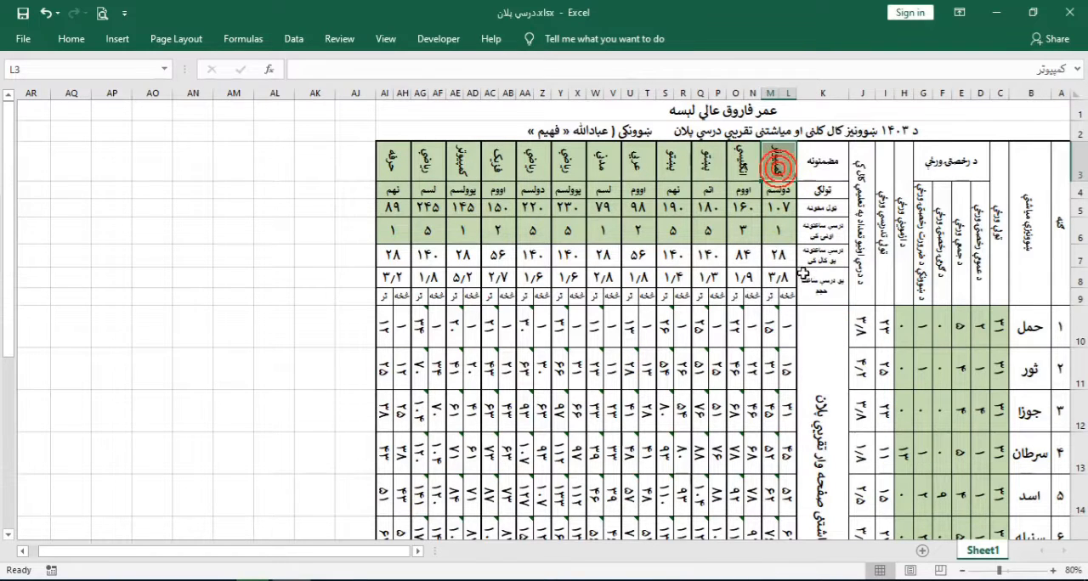
left_click(777, 208)
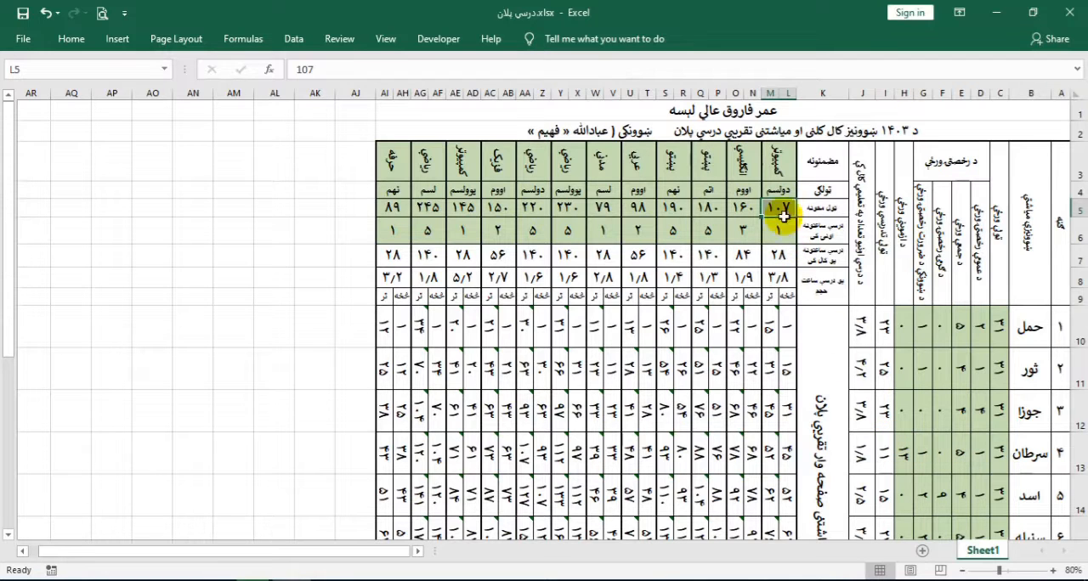
left_click(774, 166)
left_click_drag(774, 167, 774, 231)
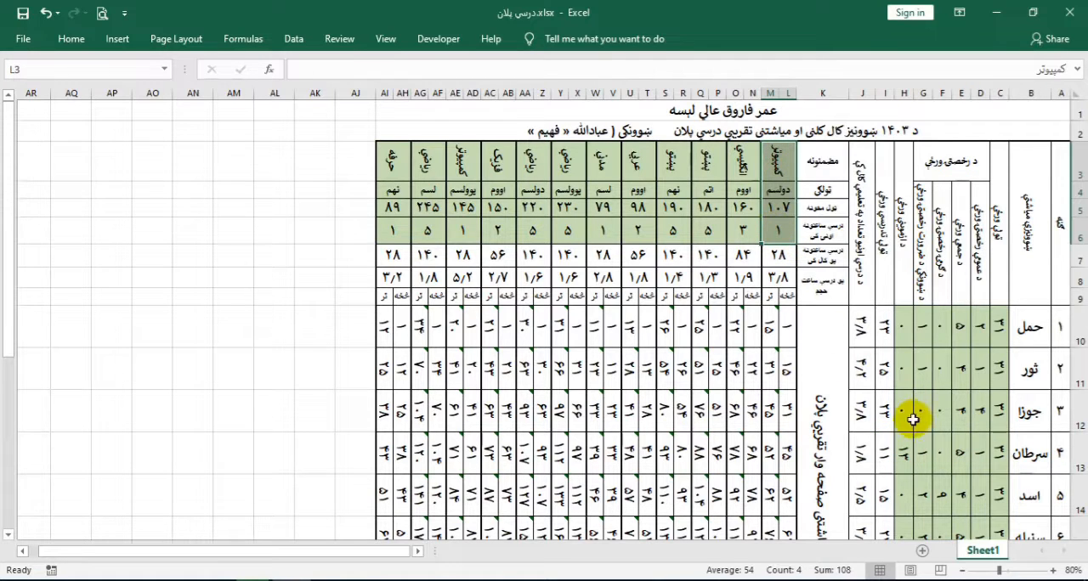
left_click(777, 230)
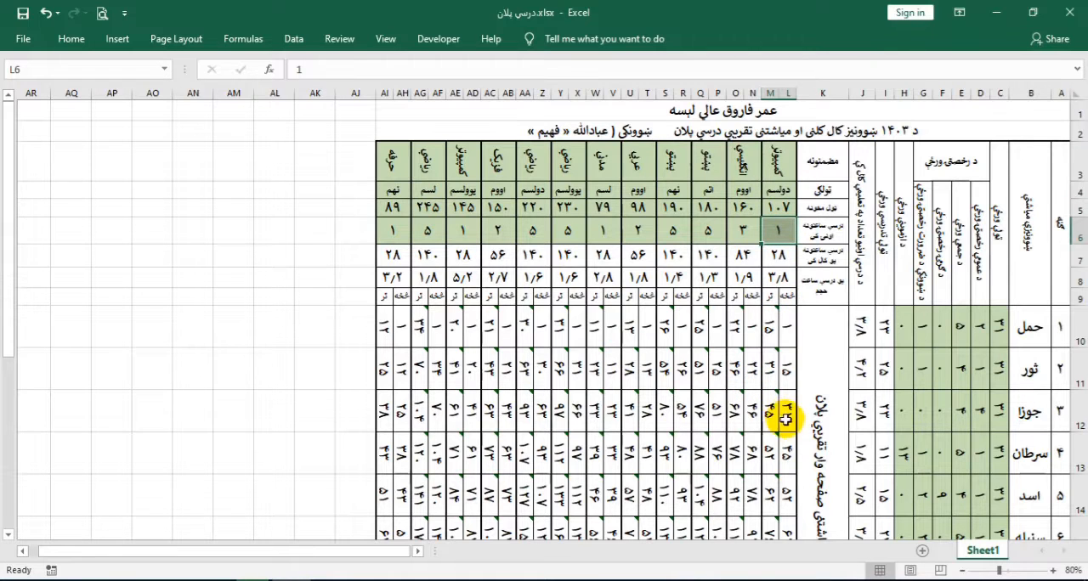
left_click_drag(768, 412, 712, 435)
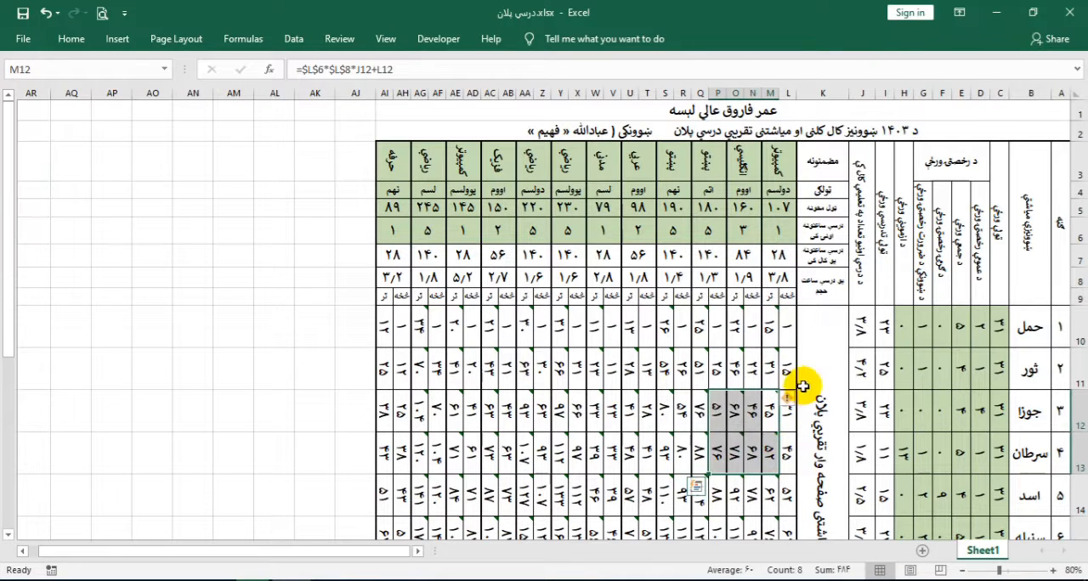
left_click(816, 347)
left_click(783, 212)
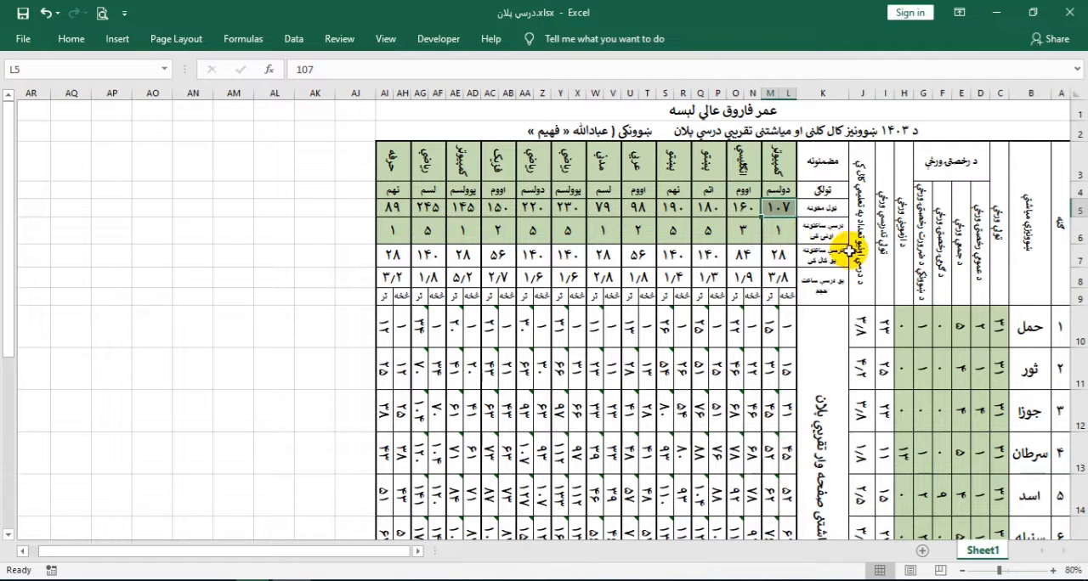
left_click(780, 232)
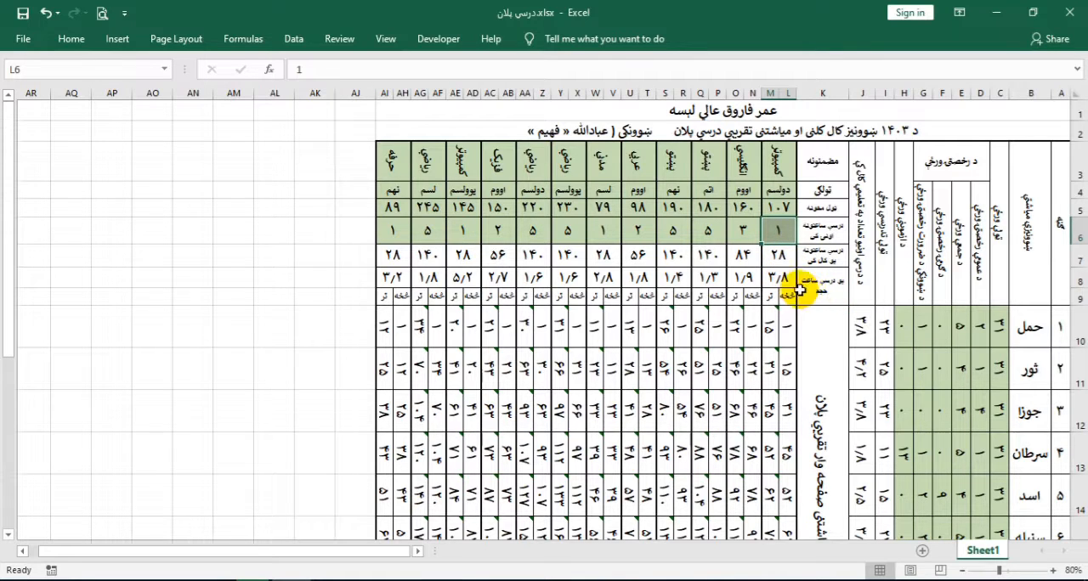
left_click(777, 279)
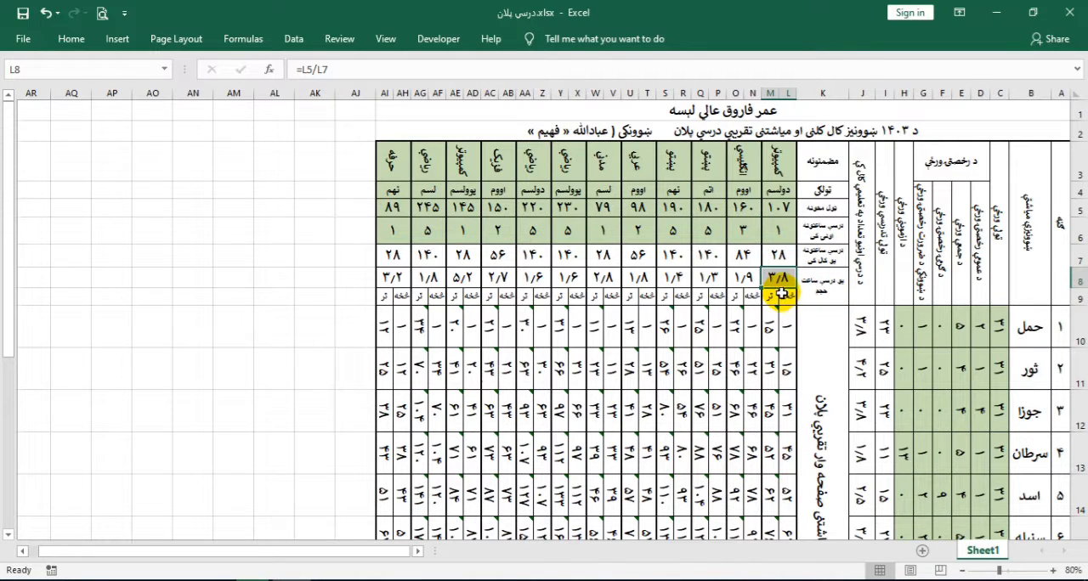
scroll(780, 292, "down", 1)
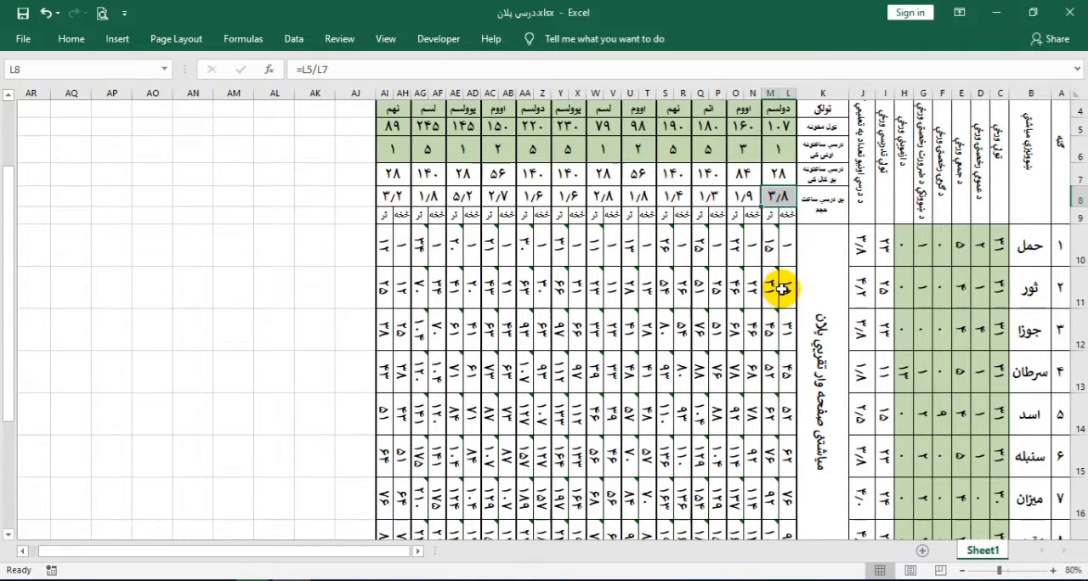
scroll(798, 417, "down", 2)
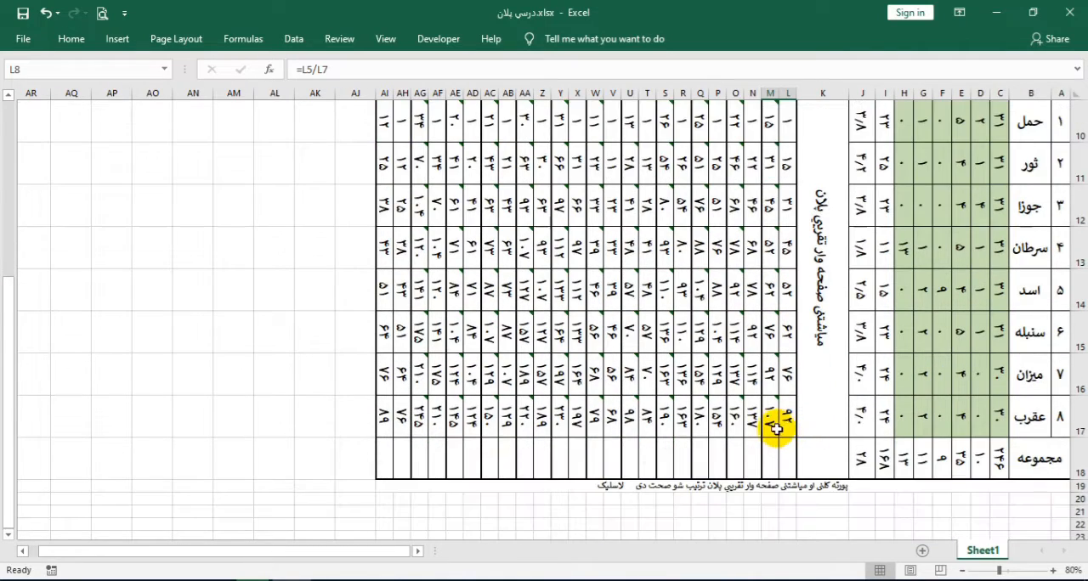
scroll(789, 309, "up", 3)
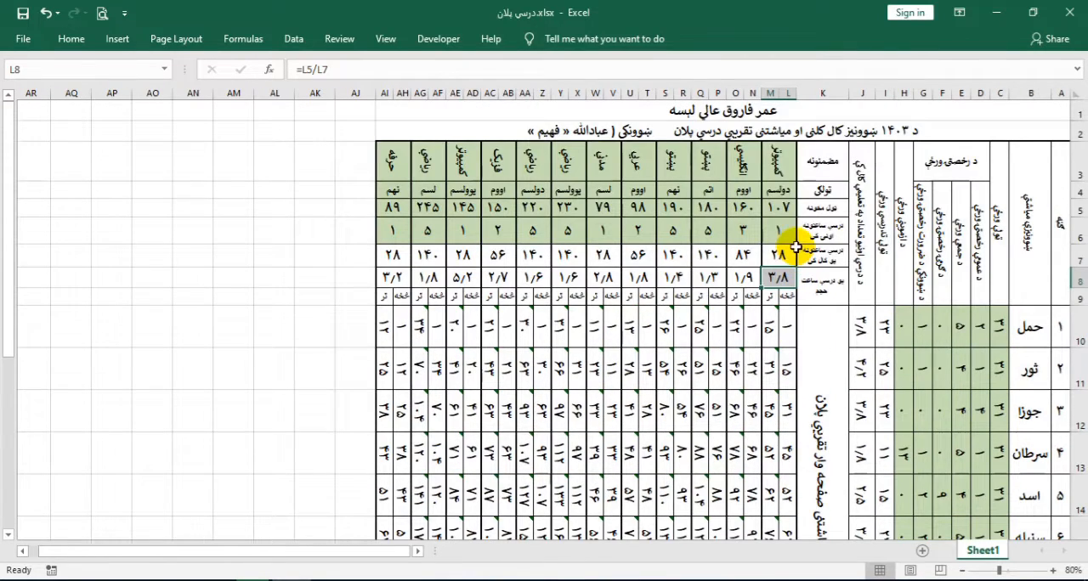
Change the subject heading in L3 to تاریخ and the class in L4 to لسم
left_click(777, 161)
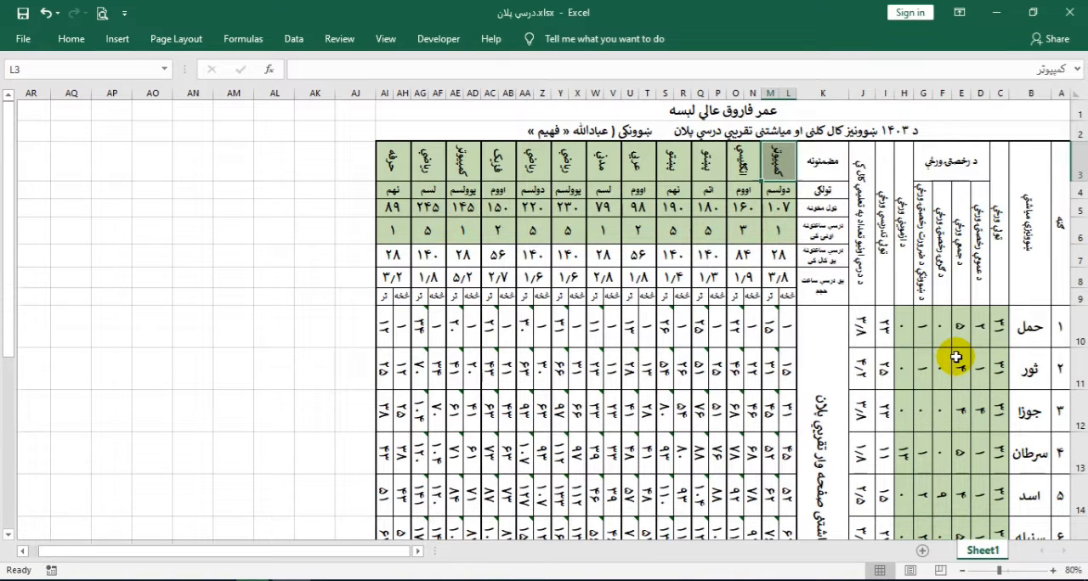
type("تاریخ")
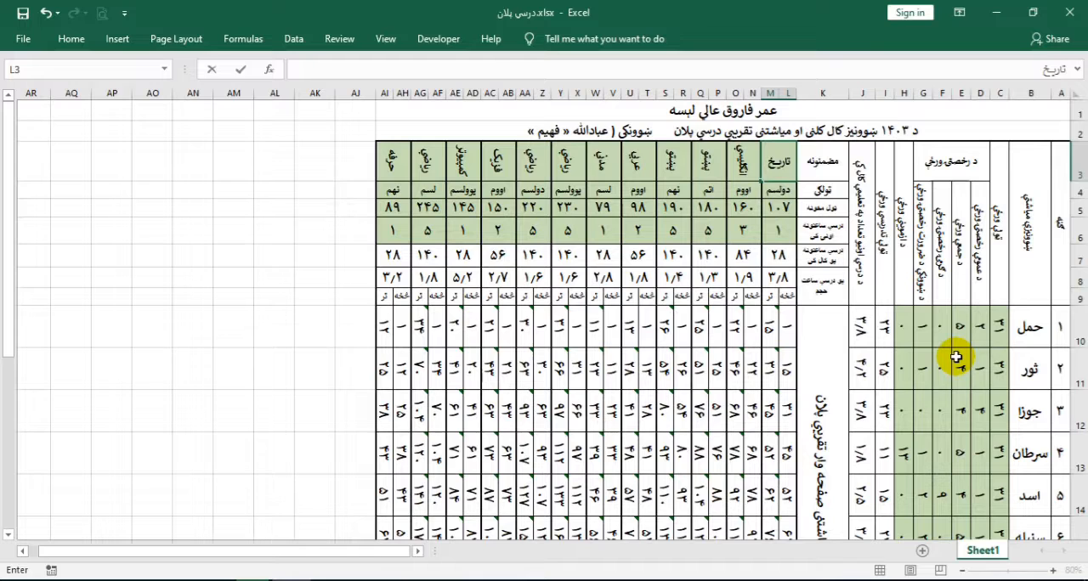
key("Return")
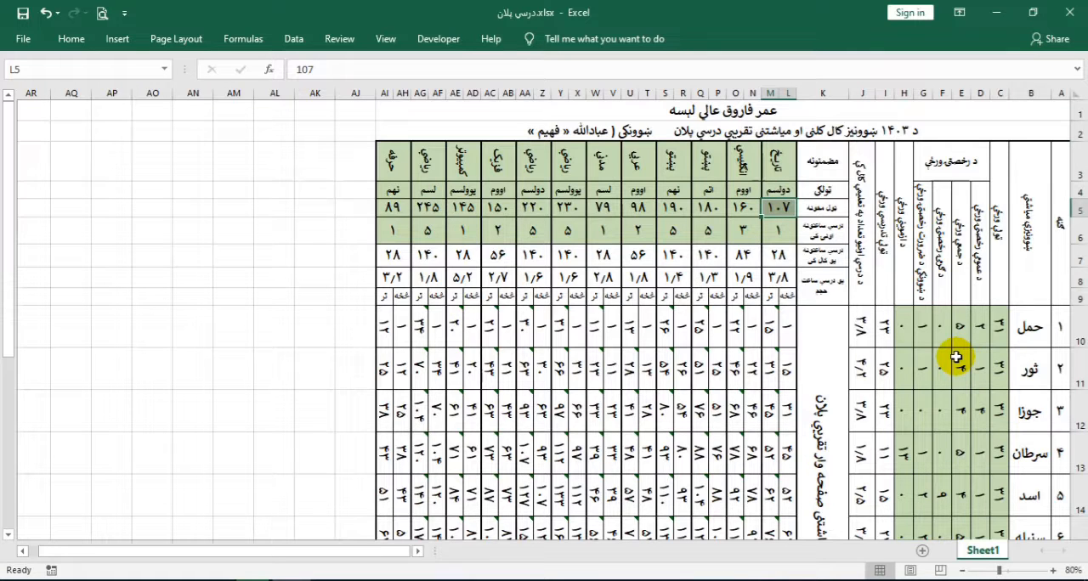
key("Up")
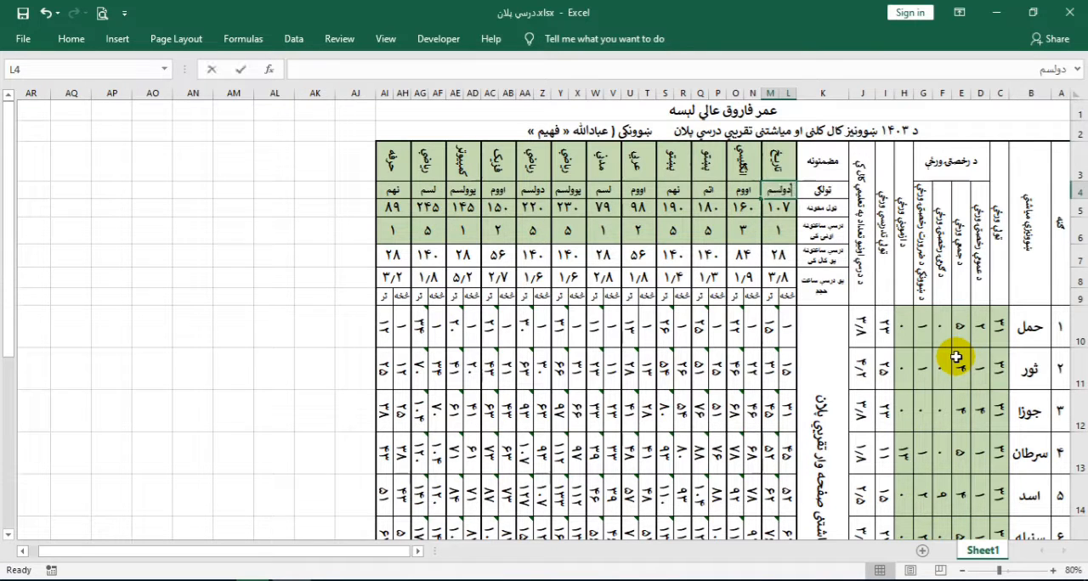
type("لسم")
key("Return")
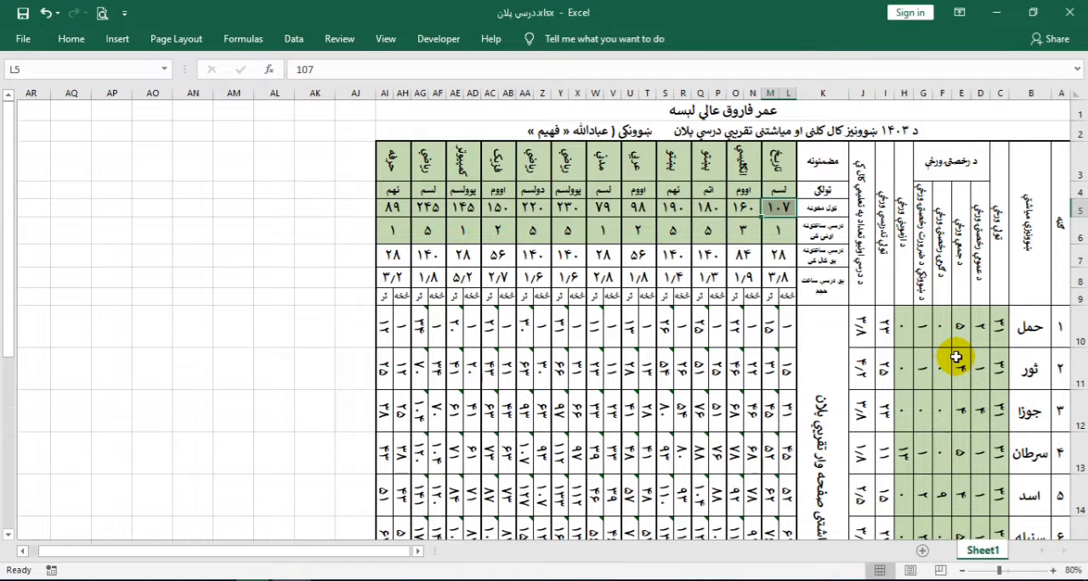
Set the subject's total pages in L5 to 150 and its weekly teaching hours in L6 to 2
type("١")
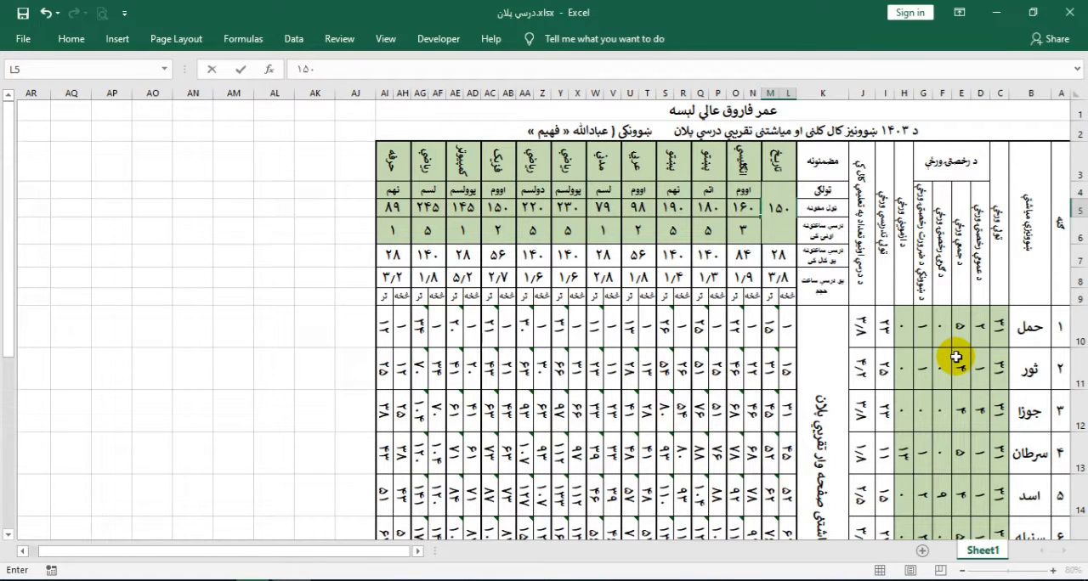
type("٥٠")
key("Return")
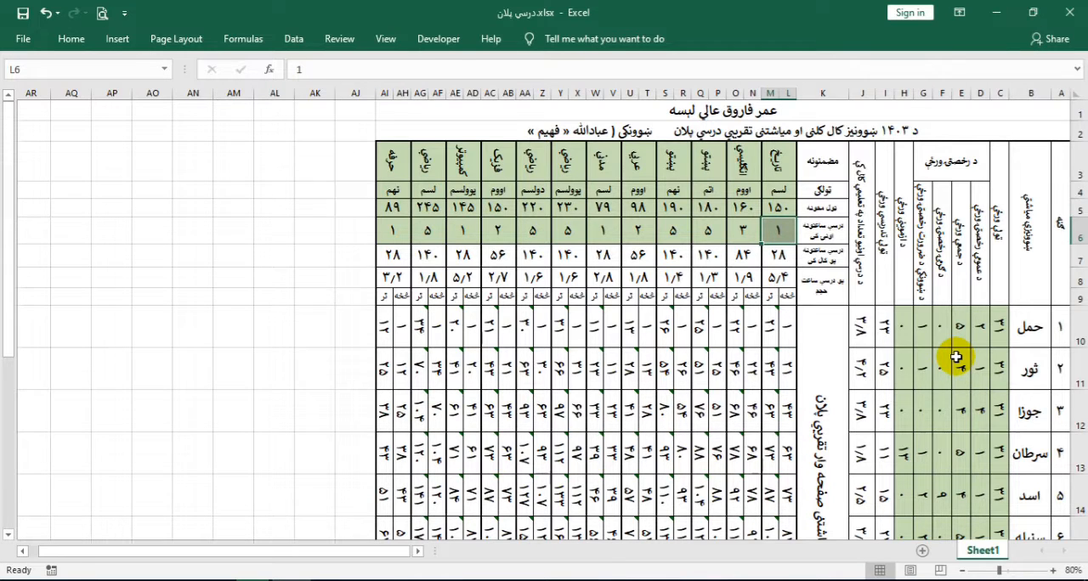
type("٢")
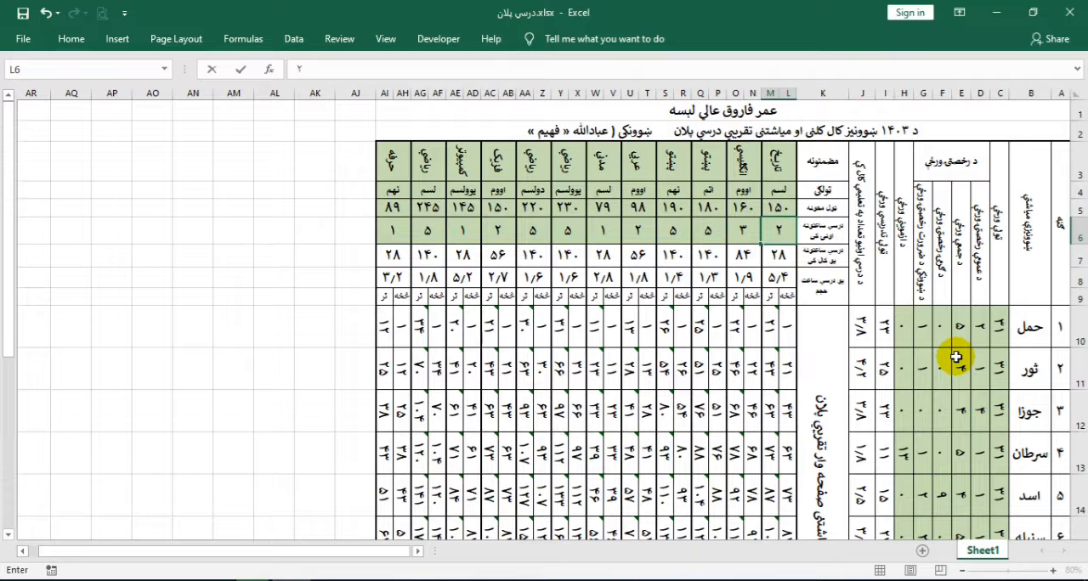
key("Return")
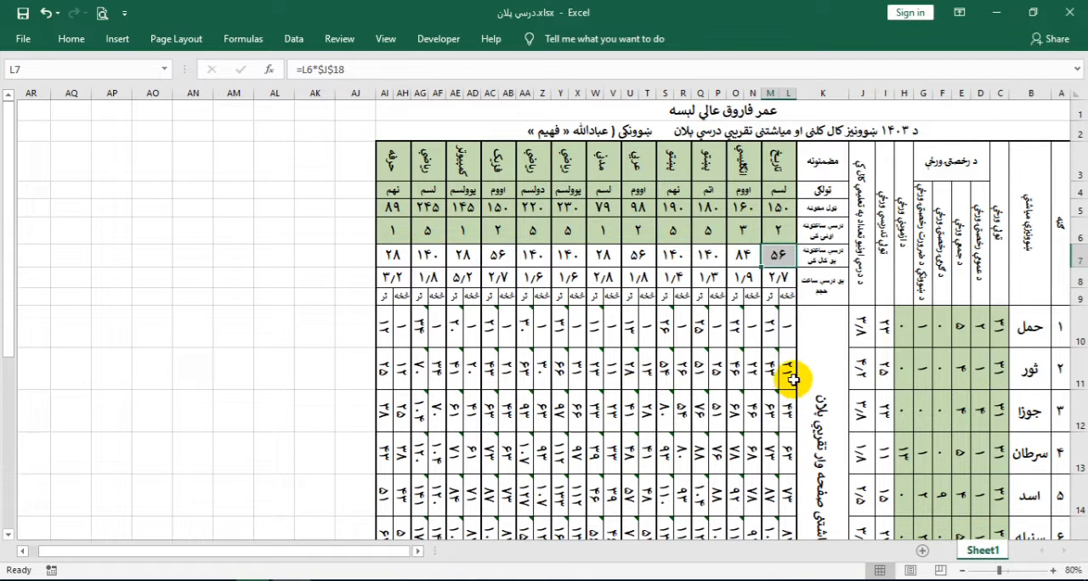
Review the recalculated monthly page ranges of the تاریخ subject down to the عقرب row
scroll(790, 382, "down", 1)
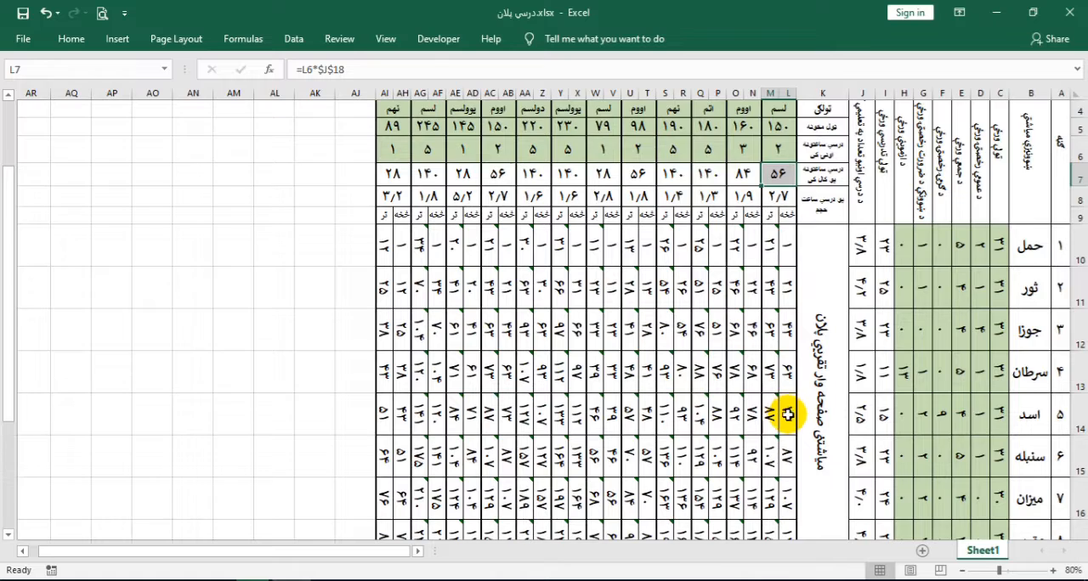
scroll(788, 414, "down", 1)
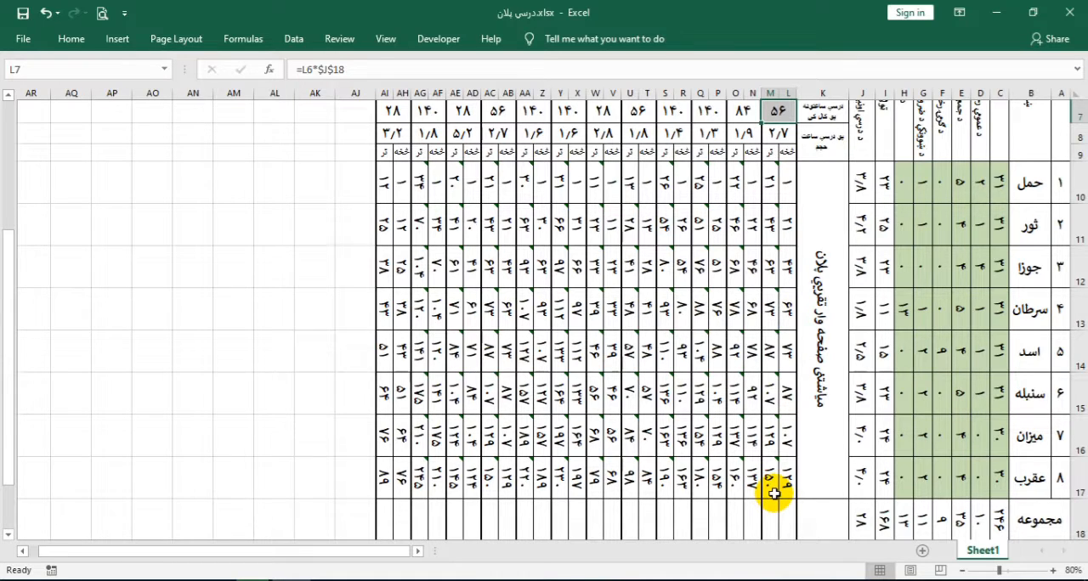
scroll(773, 493, "up", 2)
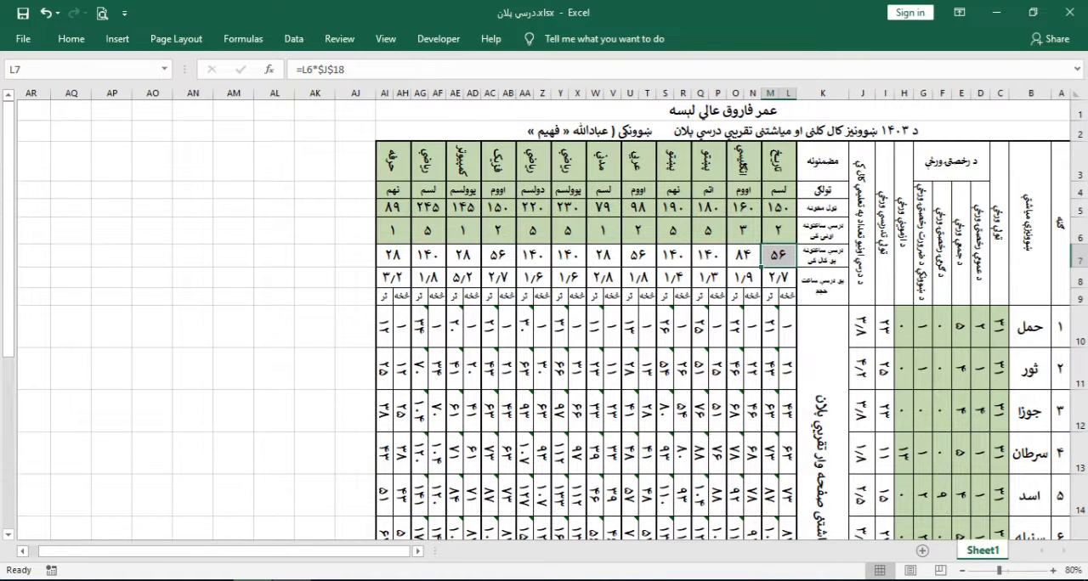
left_click(242, 580)
left_click(1033, 527)
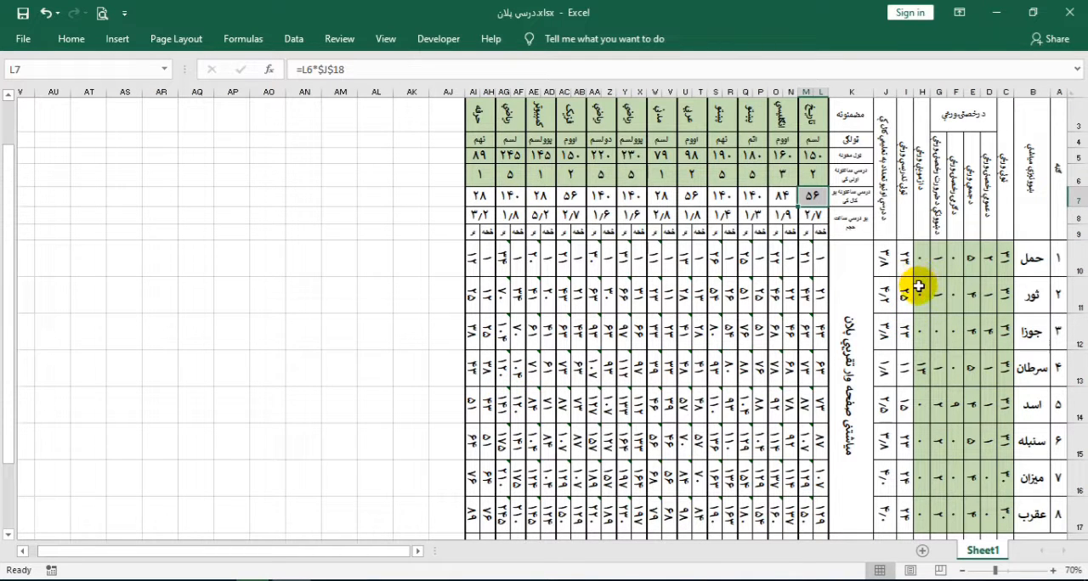
scroll(921, 280, "up", 1)
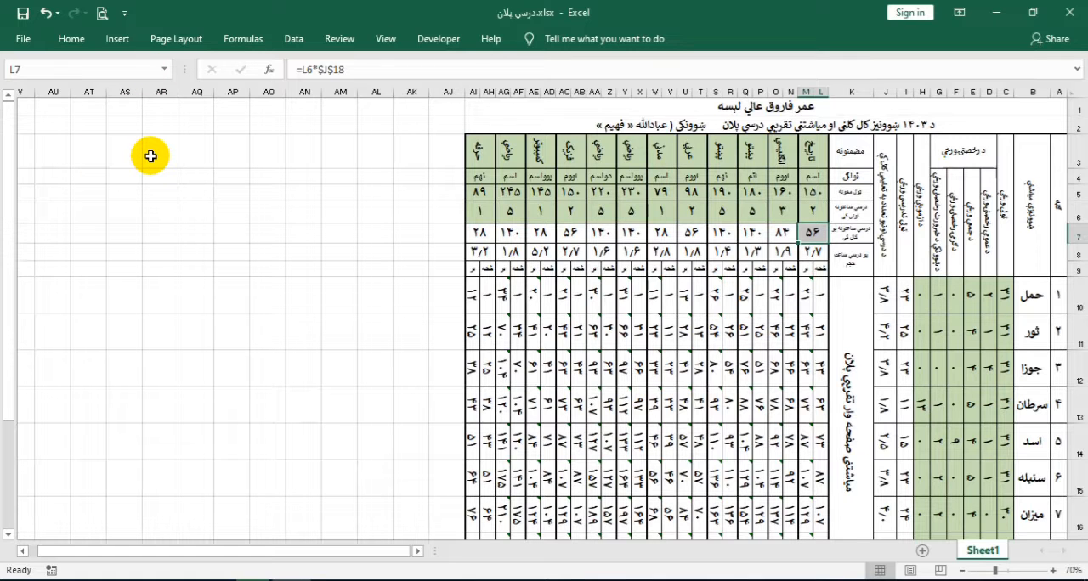
Create a new blank workbook
left_click(25, 37)
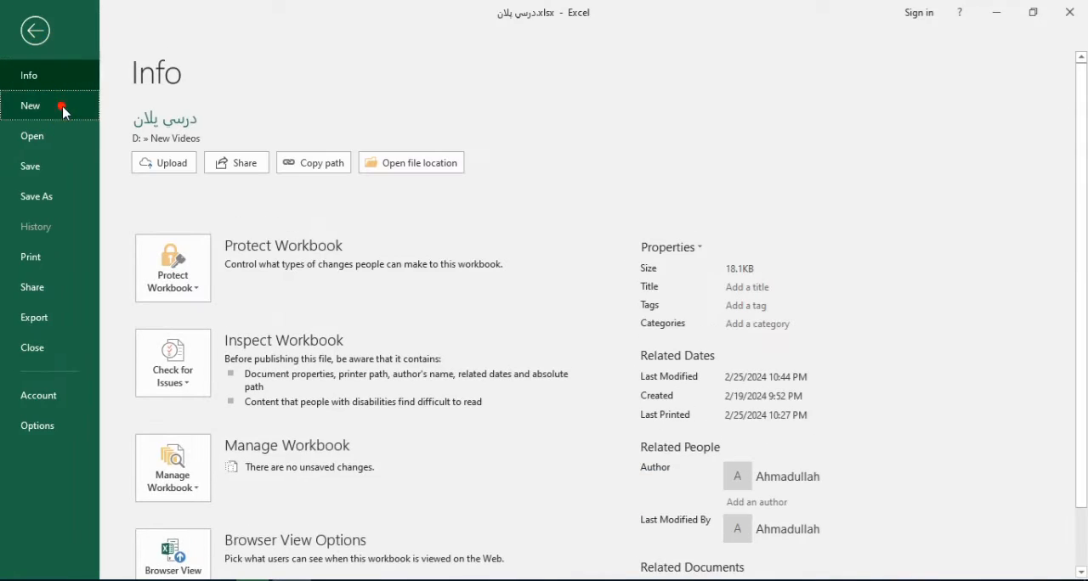
left_click(62, 109)
left_click(239, 283)
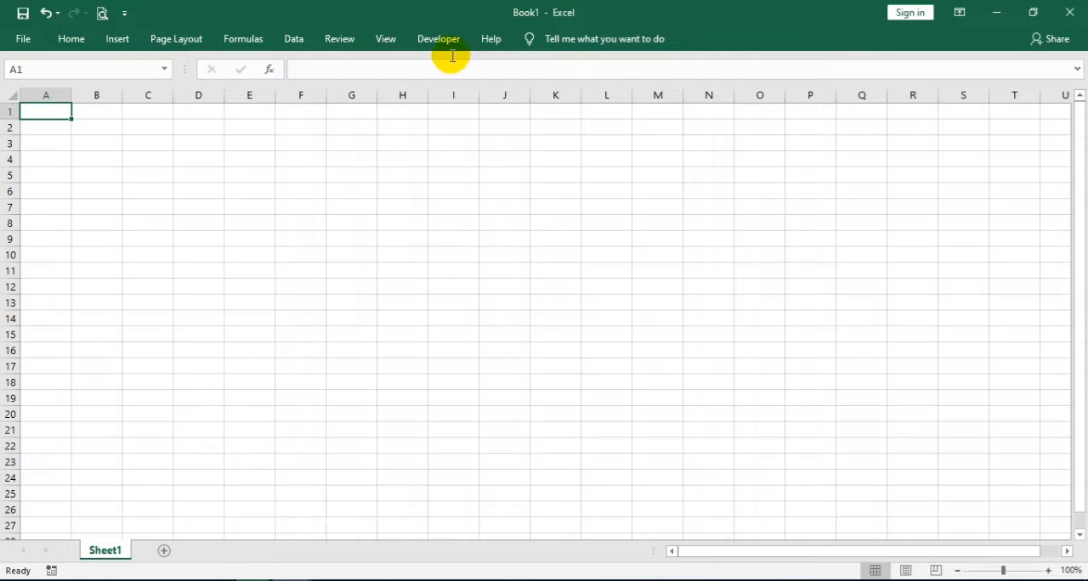
Switch the blank sheet to right-to-left direction so column A starts on the opposite side
left_click(66, 46)
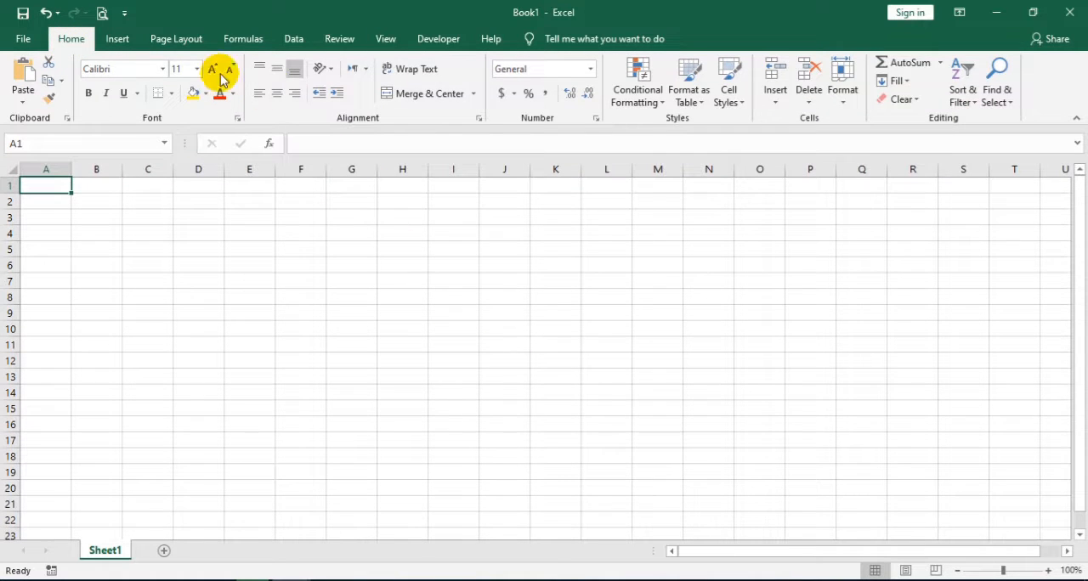
left_click(177, 47)
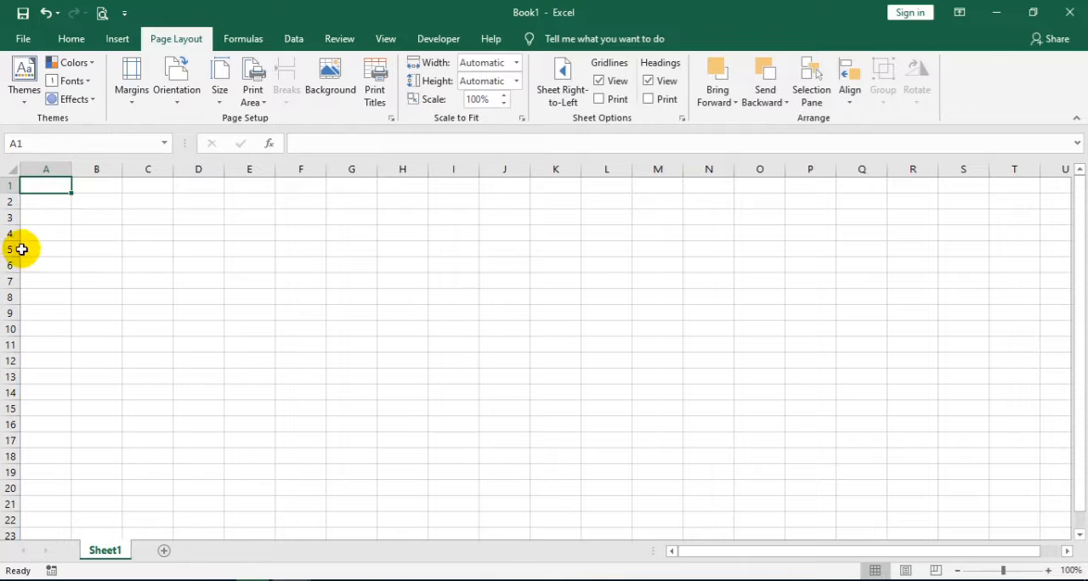
left_click(564, 98)
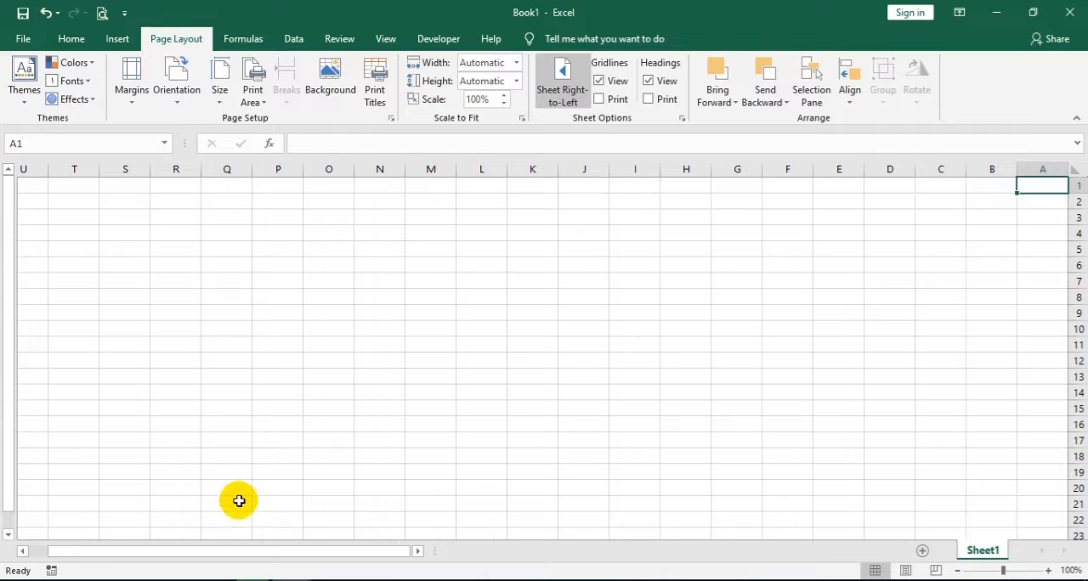
mouse_move(252, 579)
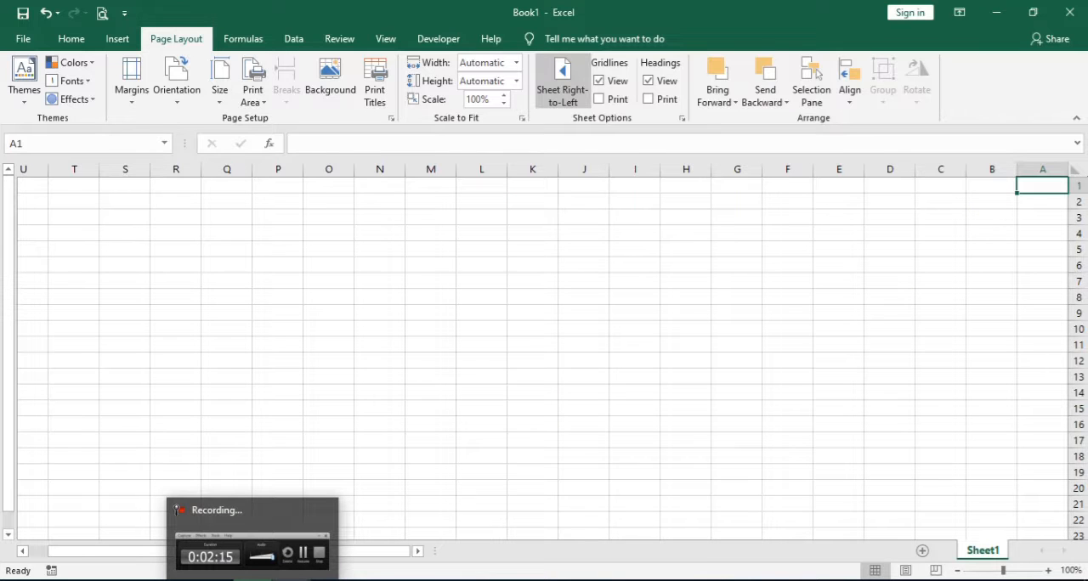
mouse_move(257, 554)
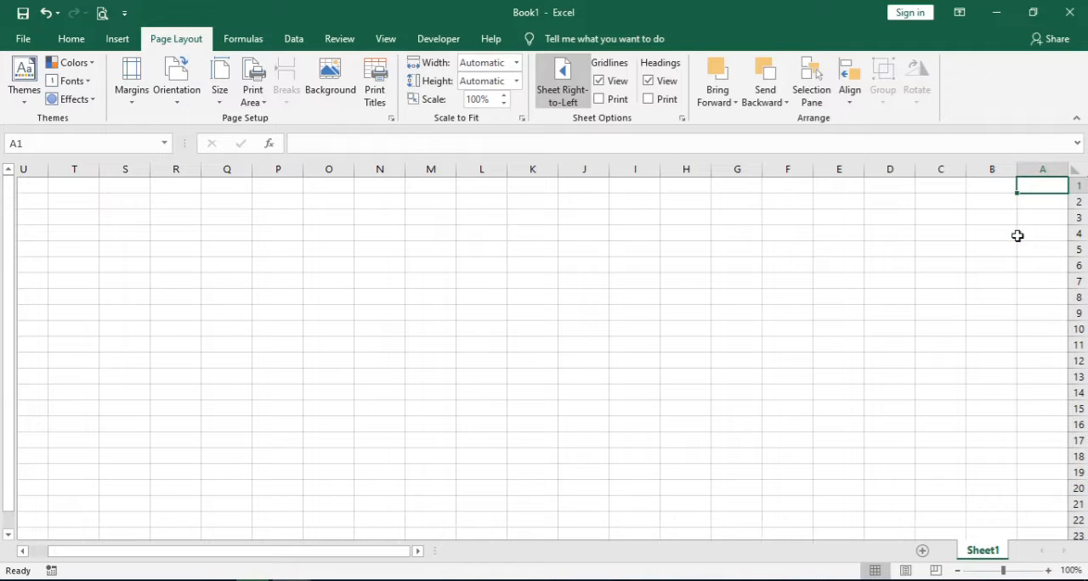
left_click_drag(1013, 234, 1018, 233)
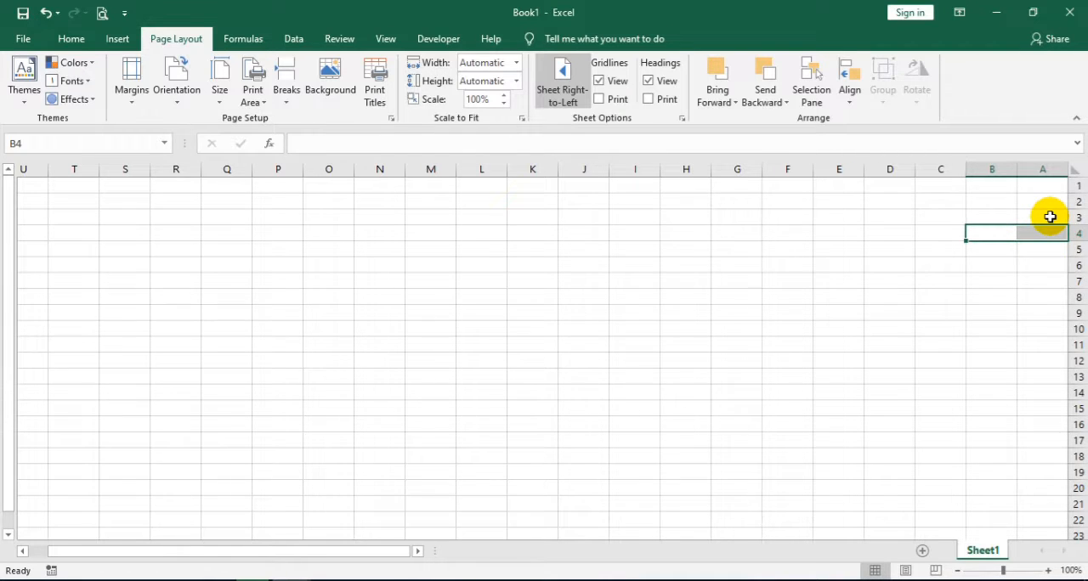
left_click(187, 252)
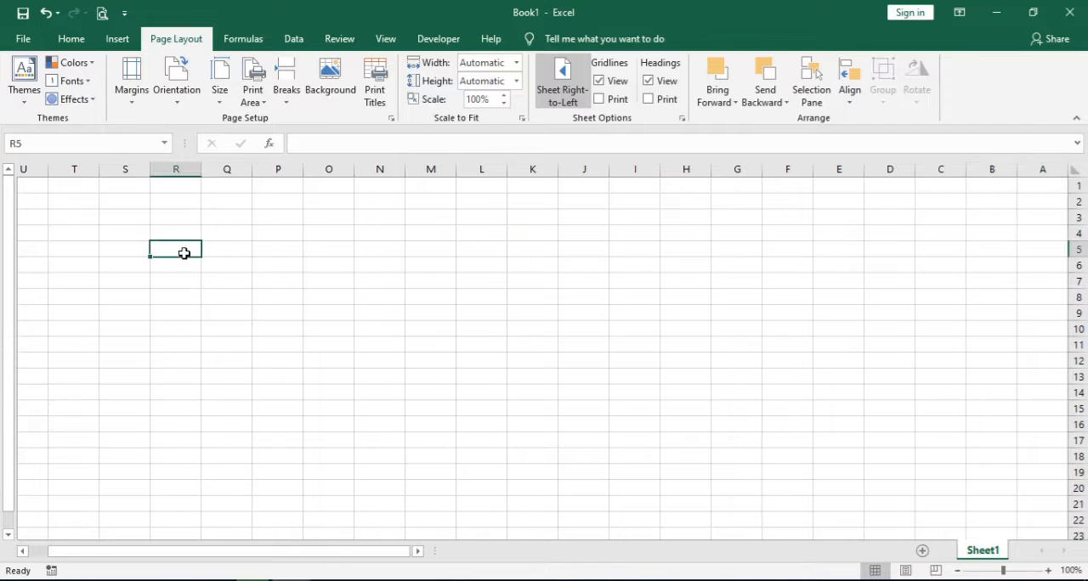
left_click(102, 264)
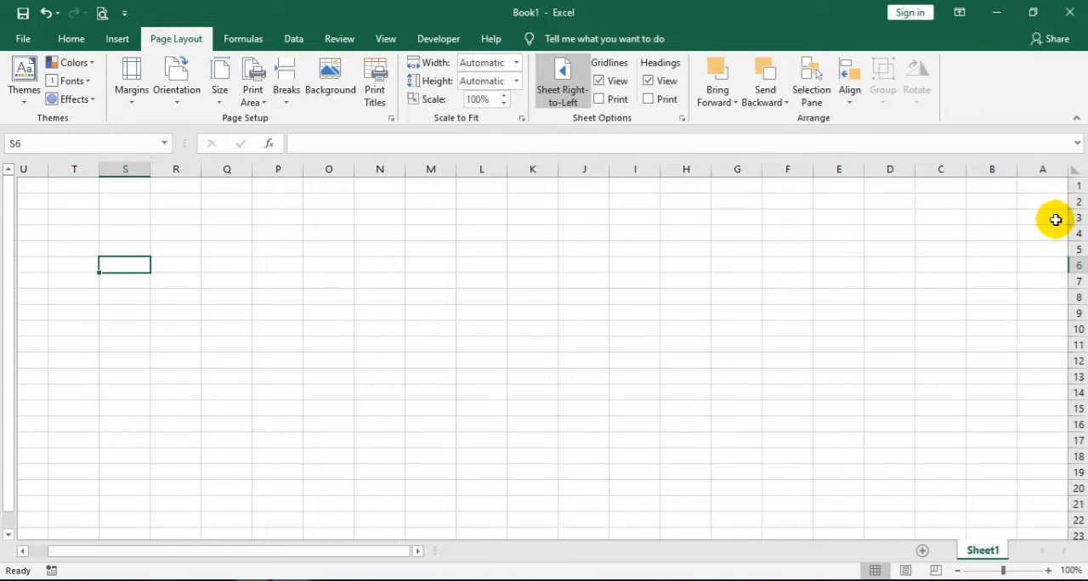
Apply all borders to the range A3:AI18 to form the lesson plan grid
left_click_drag(1063, 214, 181, 228)
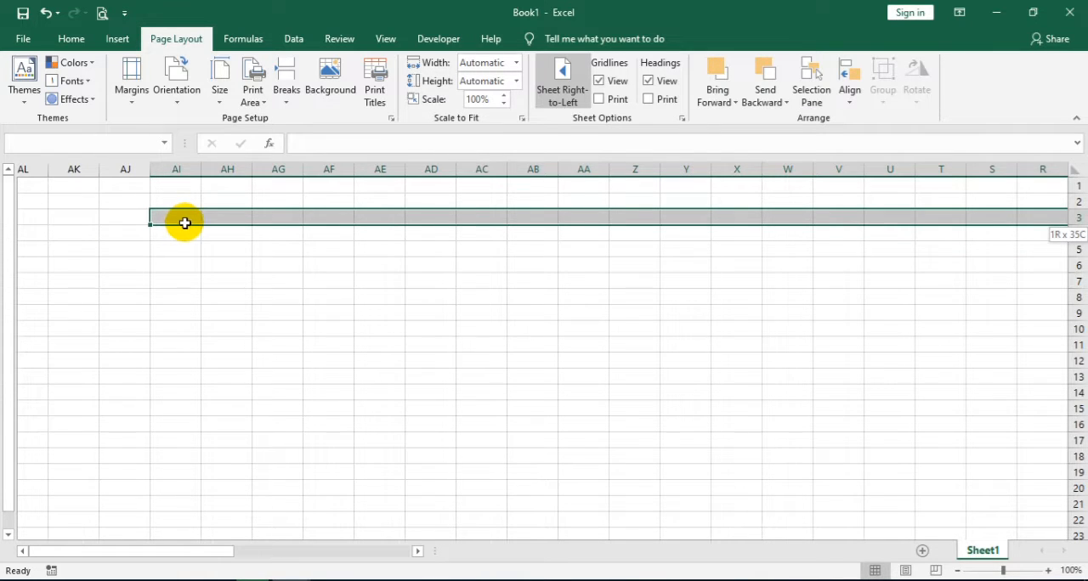
left_click_drag(186, 223, 179, 457)
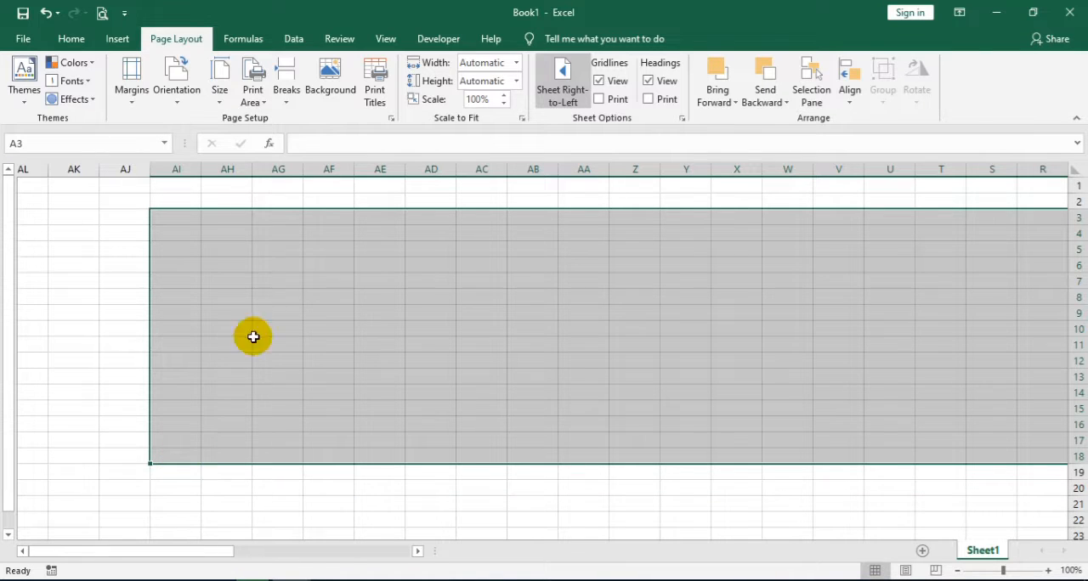
left_click(68, 38)
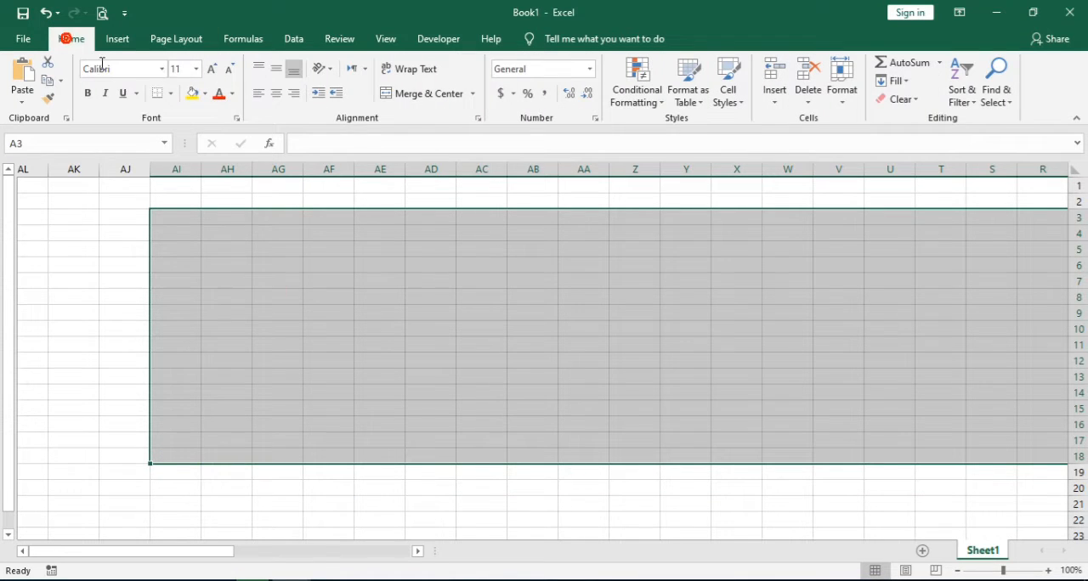
left_click(172, 94)
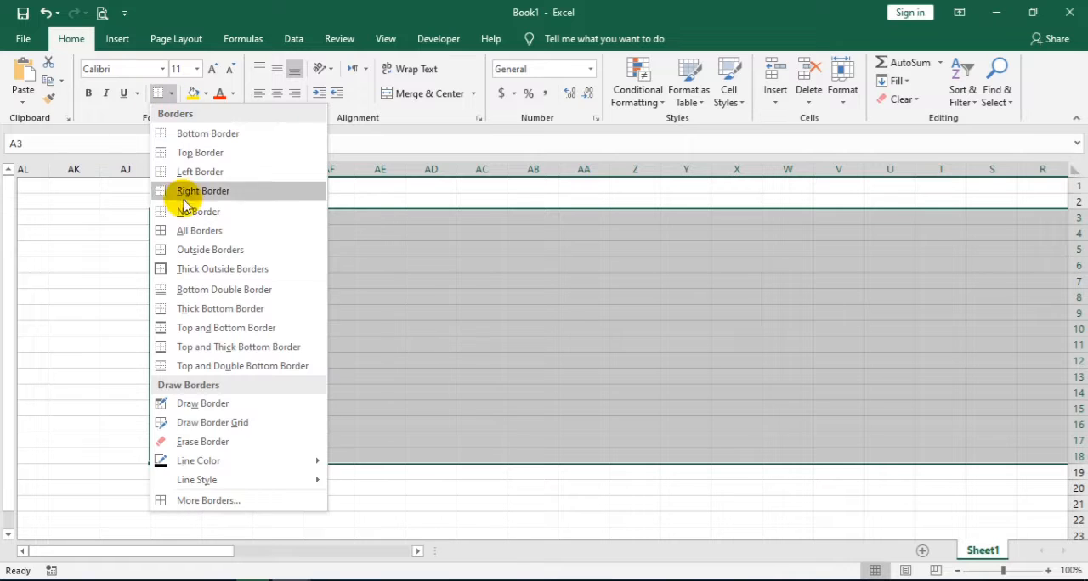
left_click(189, 231)
scroll(495, 291, "right", 5)
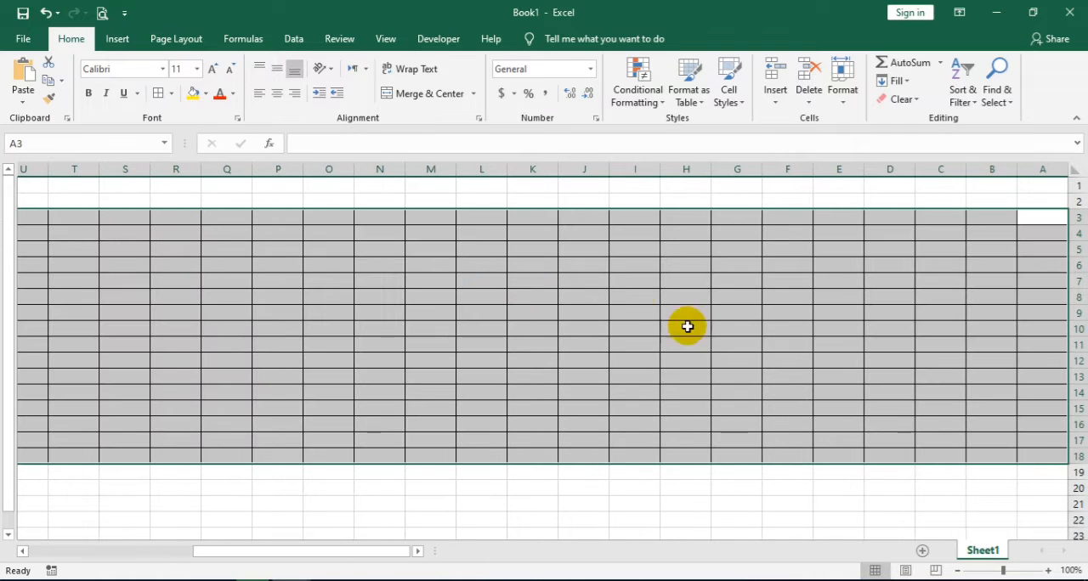
Narrow columns A to AI to one equal width so the whole bordered grid fits on screen
left_click_drag(1051, 167, 149, 170)
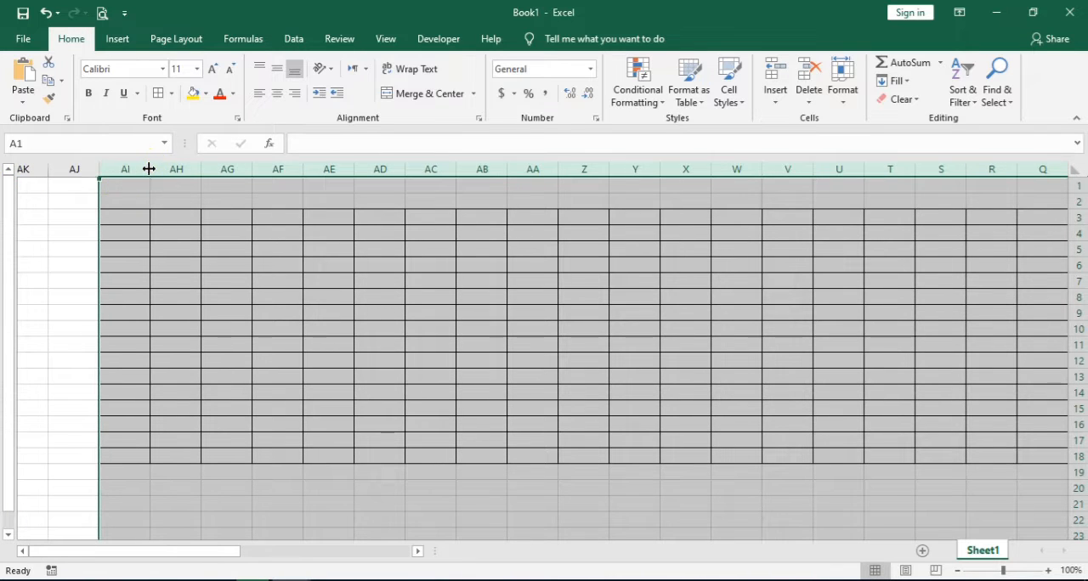
left_click(149, 168)
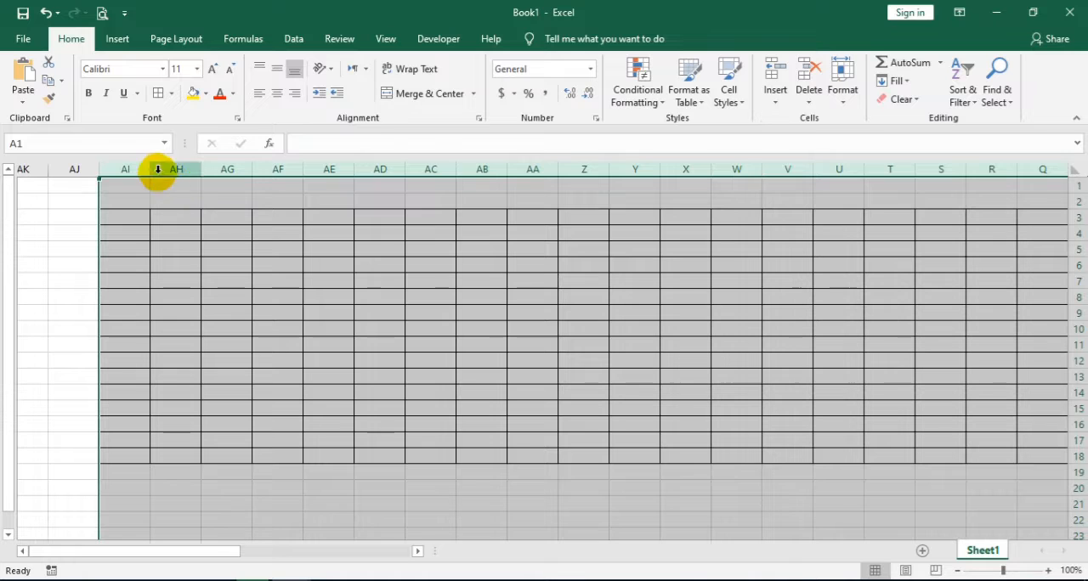
left_click_drag(150, 170, 179, 173)
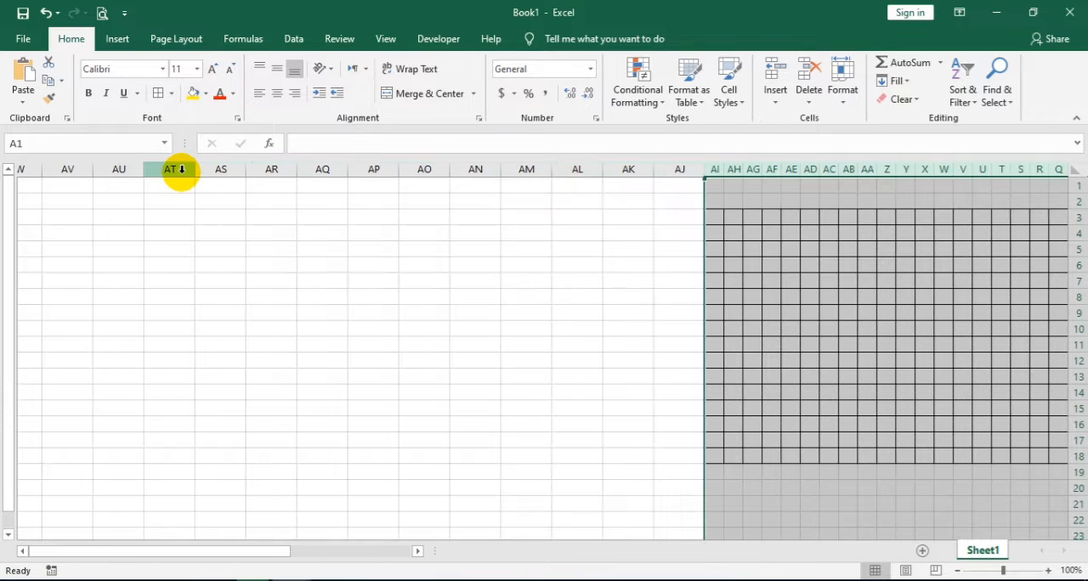
left_click_drag(288, 553, 440, 554)
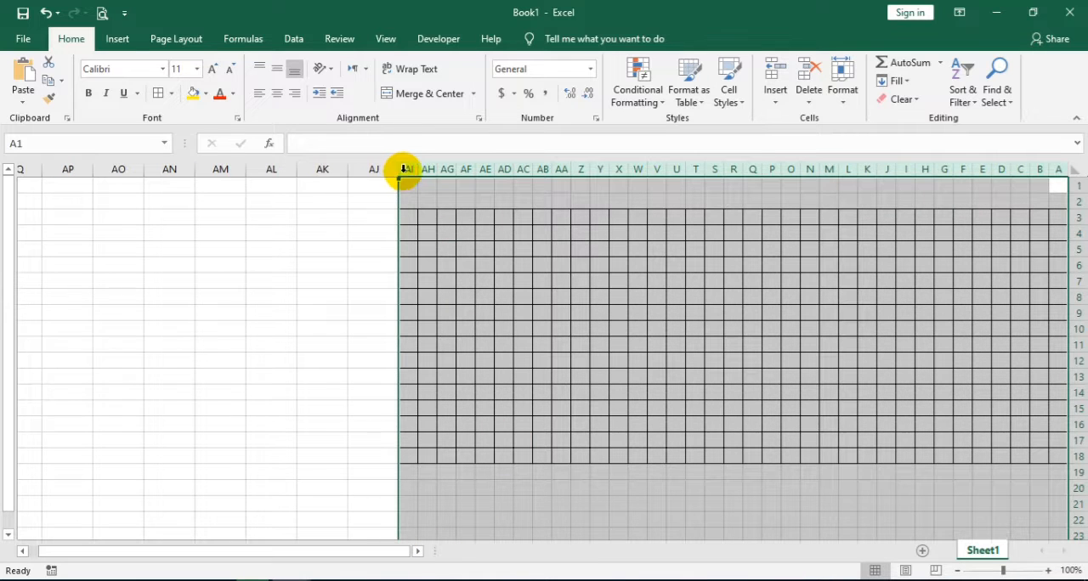
left_click_drag(414, 169, 395, 170)
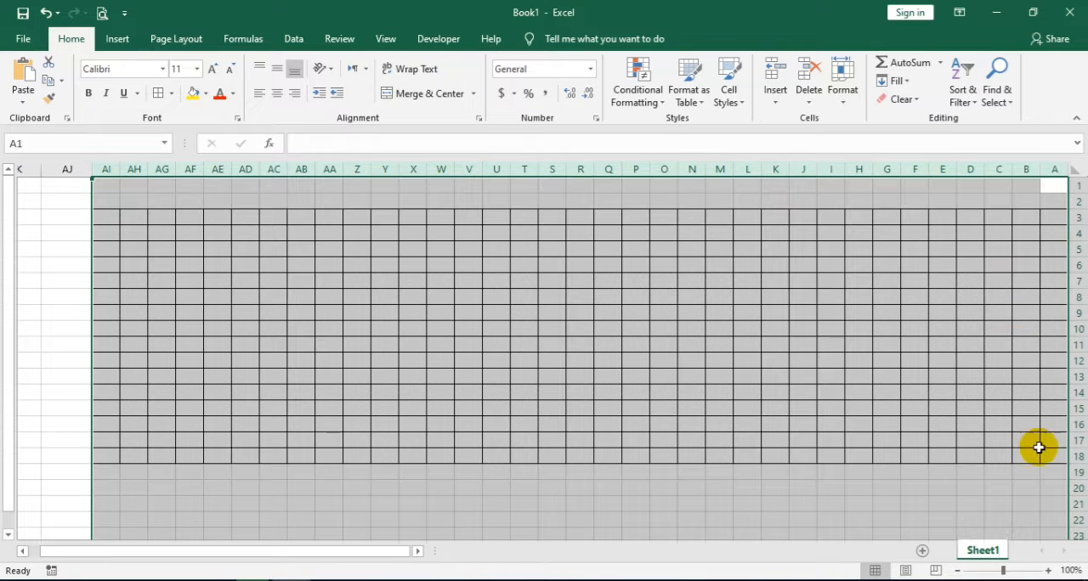
Number the cells A10:A18 from 1 to 9 by entering 1 and 2 and extending the series downward
left_click_drag(1054, 453, 1057, 328)
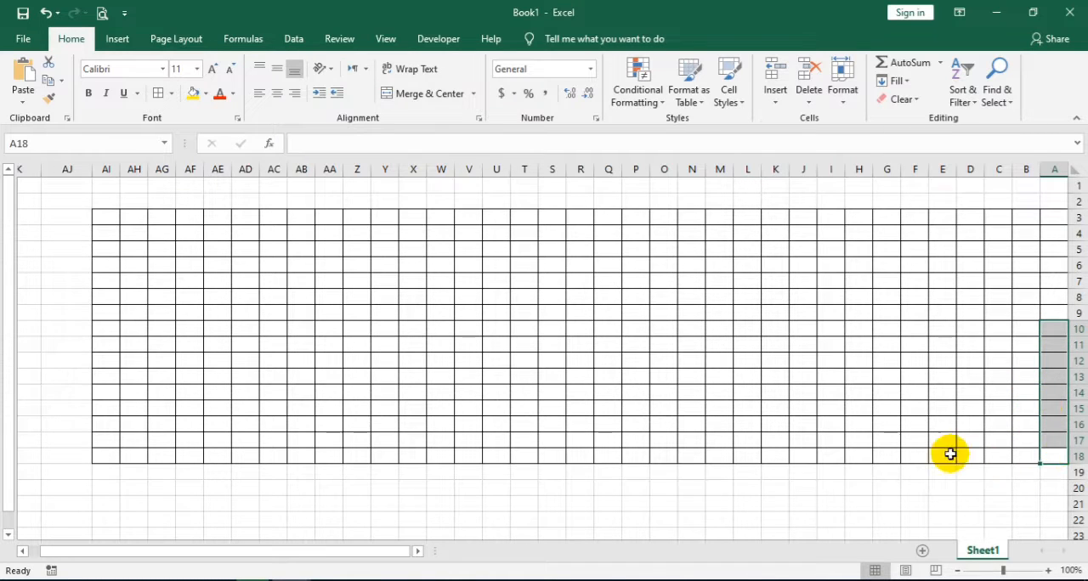
left_click_drag(1050, 457, 1051, 337)
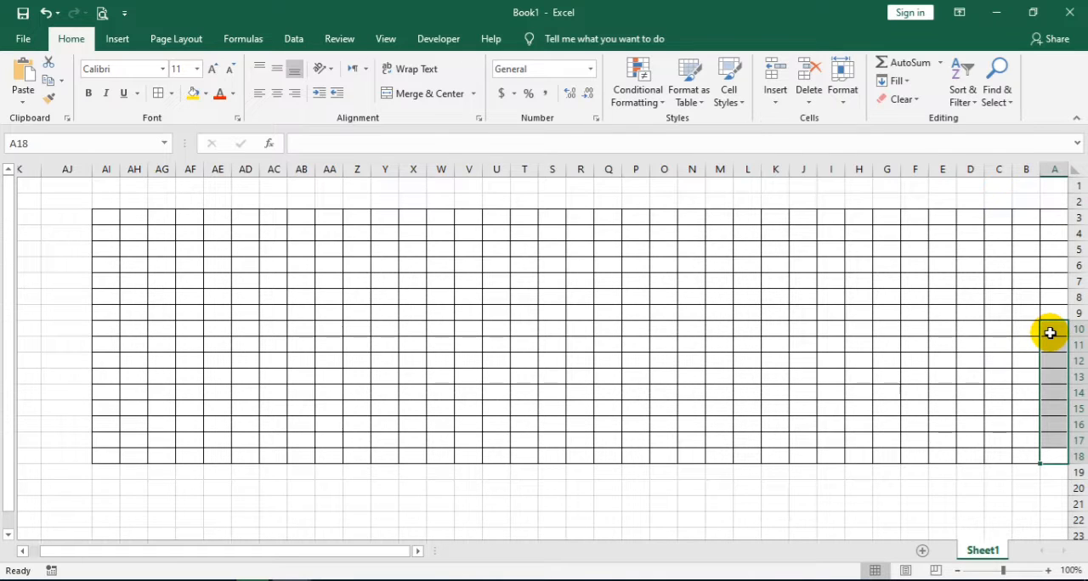
left_click(1050, 334)
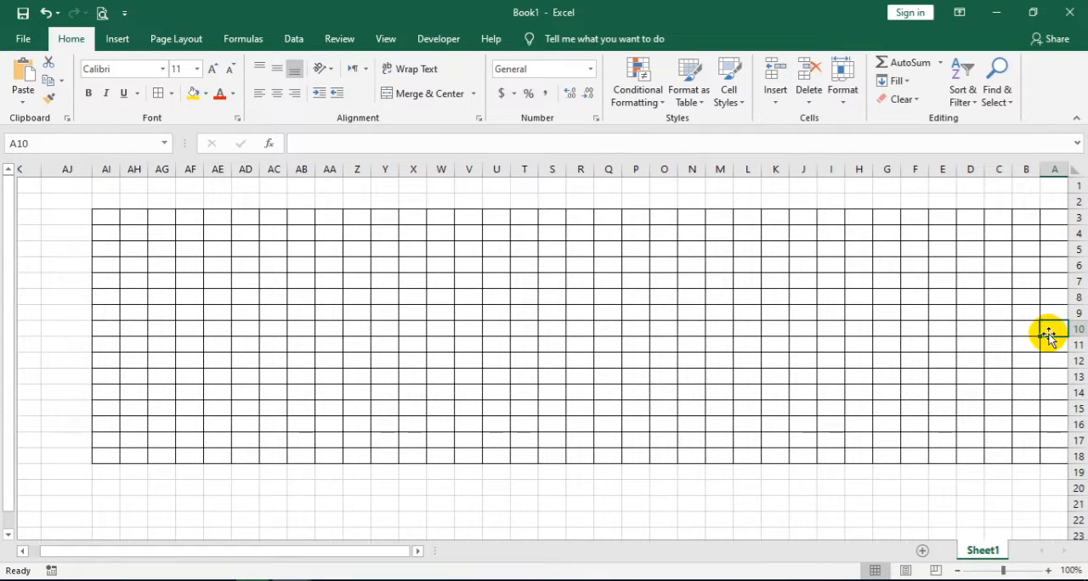
type("١")
key("Return")
type("٢")
key("Return")
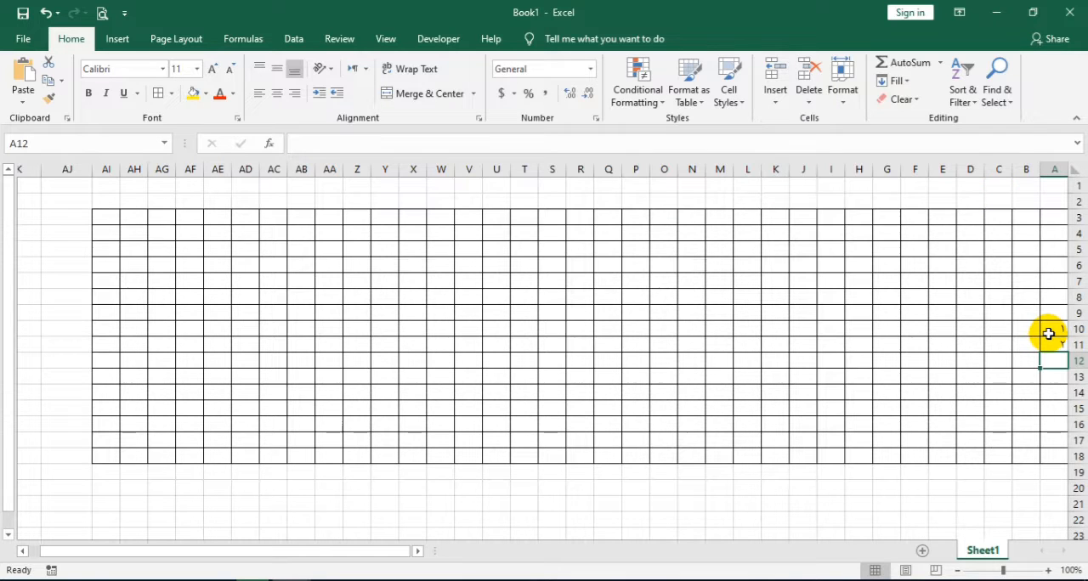
left_click_drag(1043, 332, 295, 217)
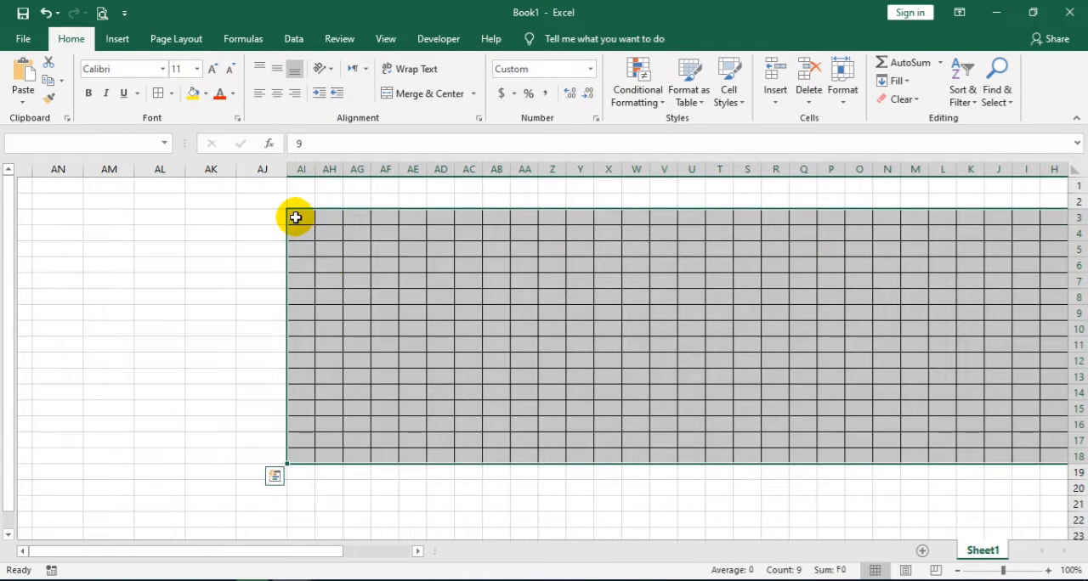
Format the grid A3:AI18 as bold at font size 12, centred horizontally and vertically
left_click(212, 69)
left_click(87, 92)
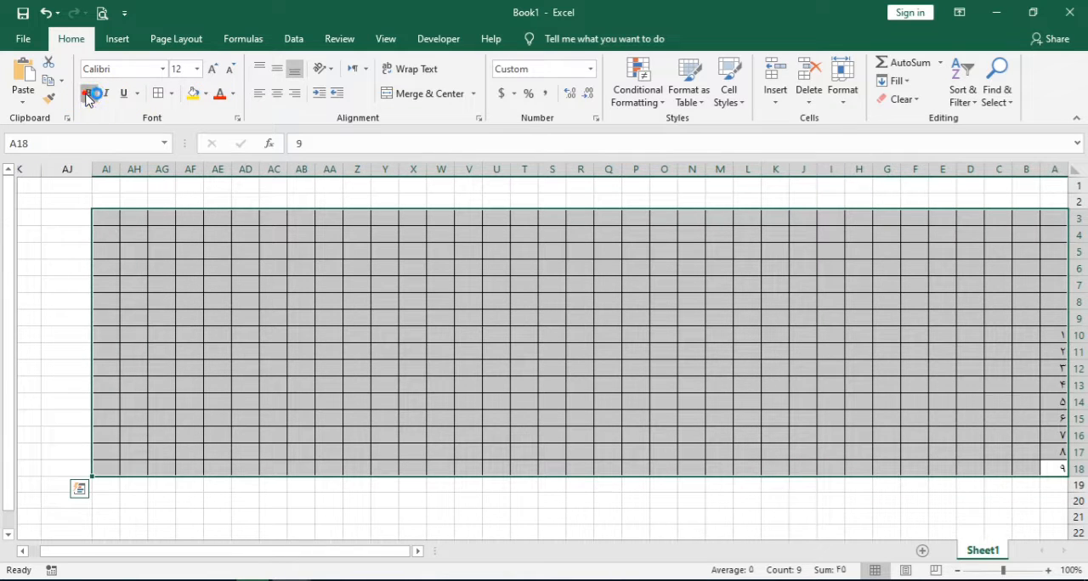
left_click(277, 94)
left_click(276, 68)
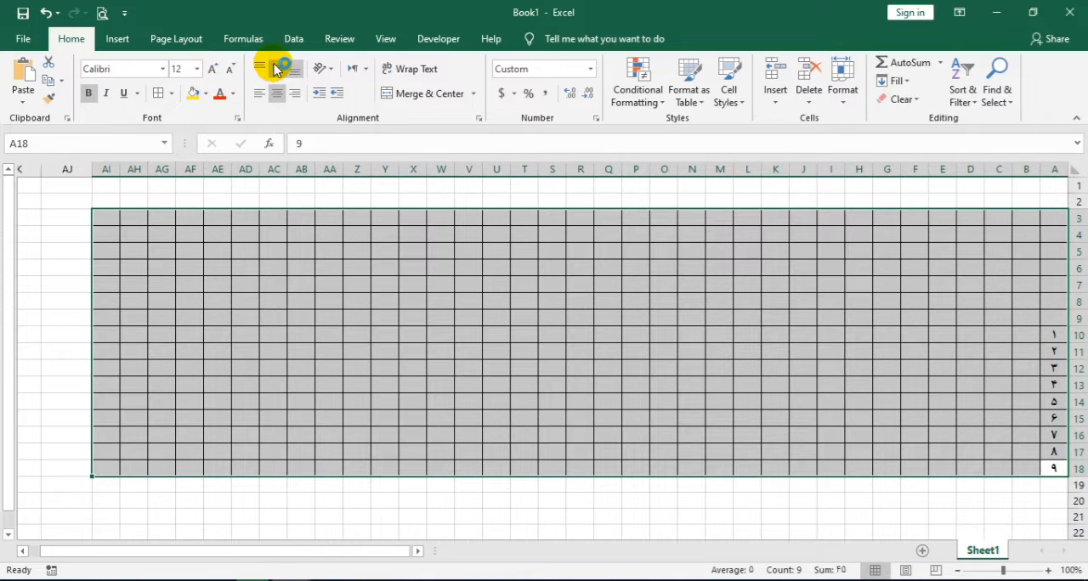
Merge and center A18:B18 and replace its content with the total label مجموعه
left_click(1025, 463)
left_click_drag(1049, 466, 1036, 468)
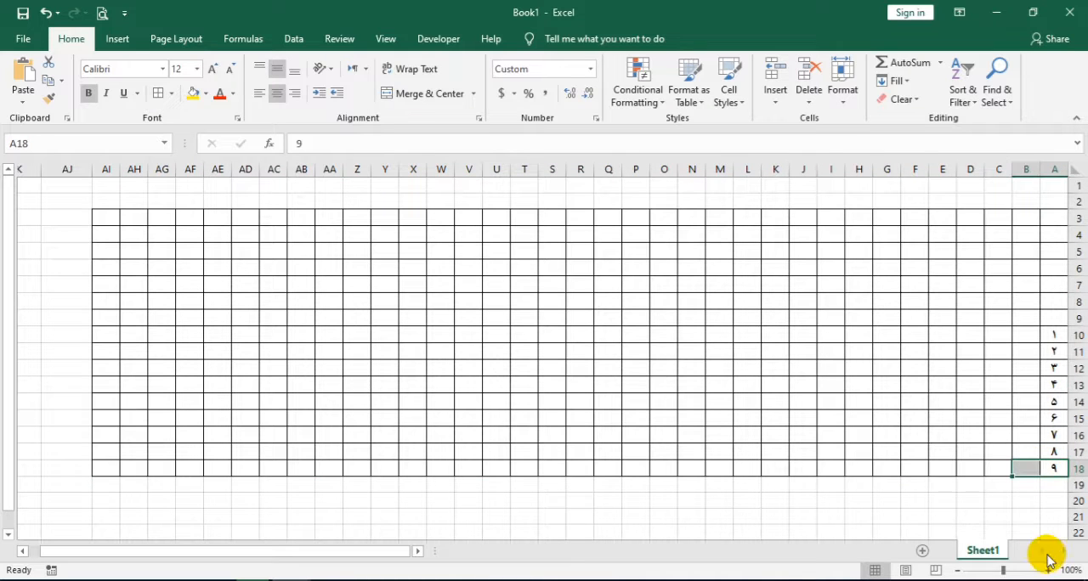
left_click(429, 96)
left_click(1039, 468)
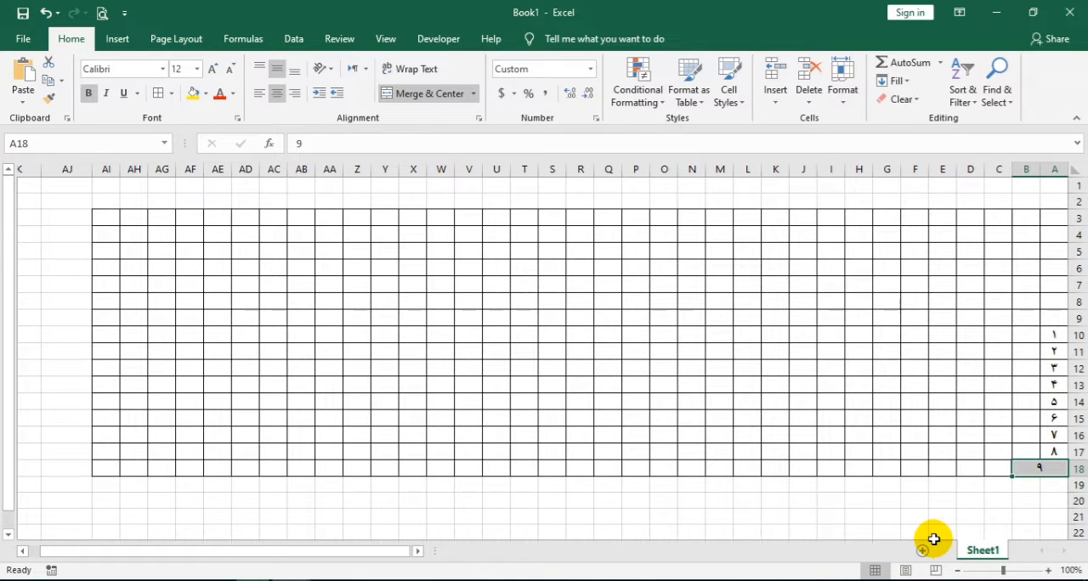
type("مجموعه")
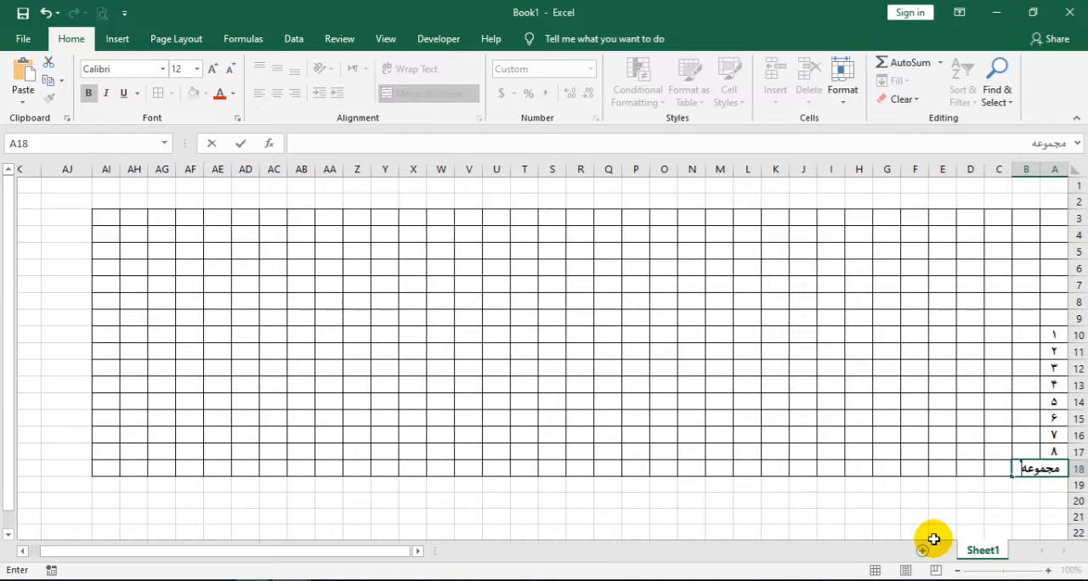
key("Return")
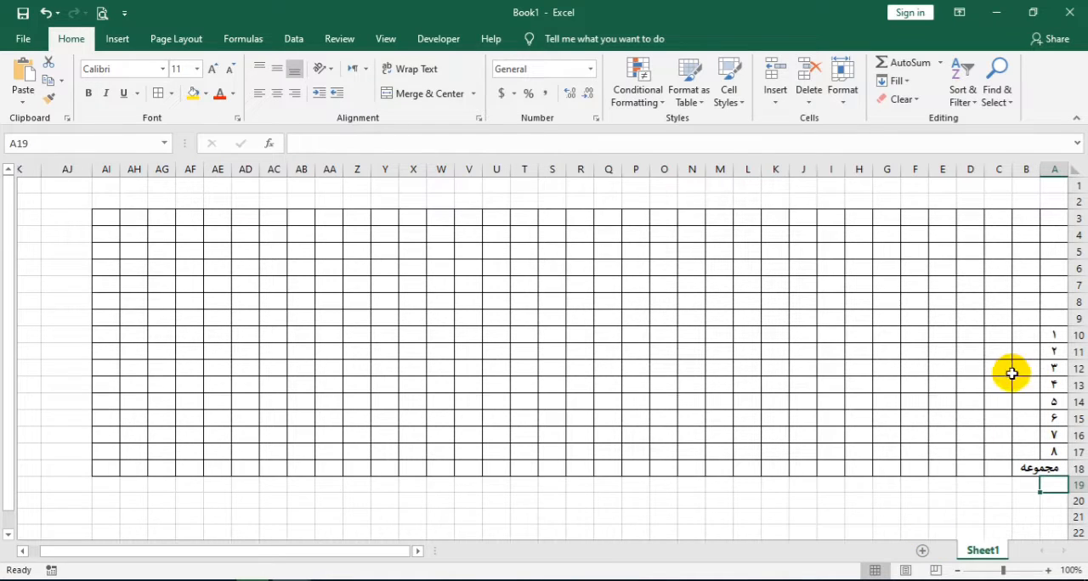
Enter the months حمل, ثور, جوزا, سرطان, اسد, سنبله, میزان and عقرب in B10:B17 and autofit the width of column B
left_click(1026, 335)
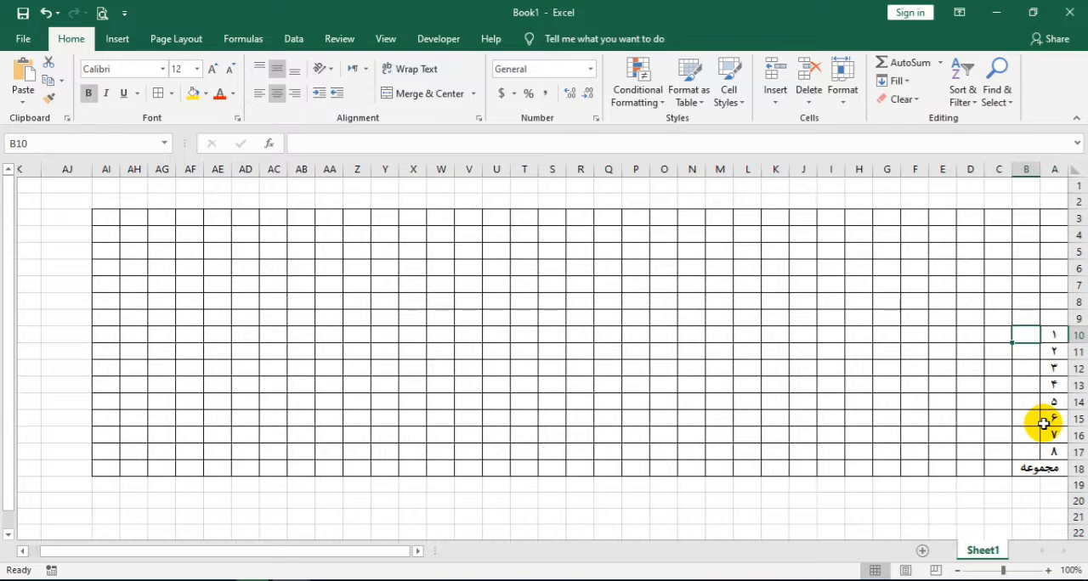
type("حمل")
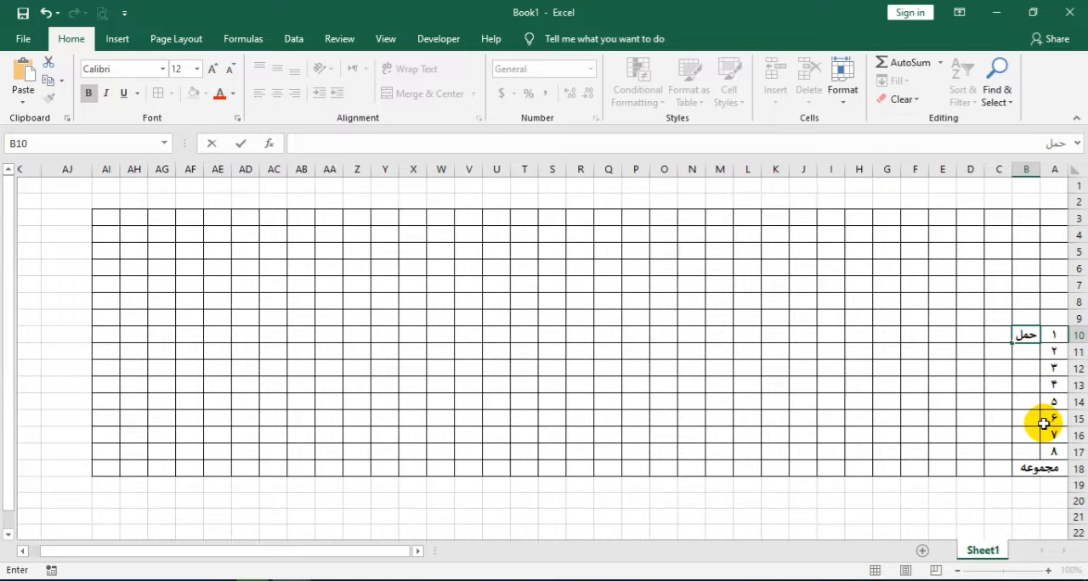
key("Return")
type("ثور")
key("Return")
type("جو")
key("Return")
type("سرطان")
key("Return")
type("اسد")
key("Return")
type("سنبله")
key("Return")
type("میزا")
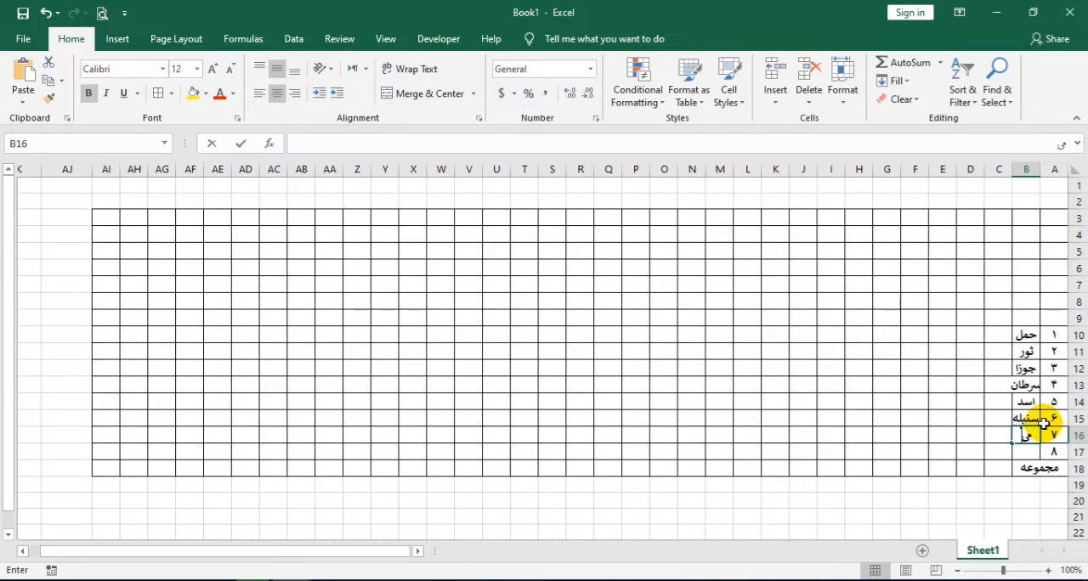
key("Return")
type("عقر")
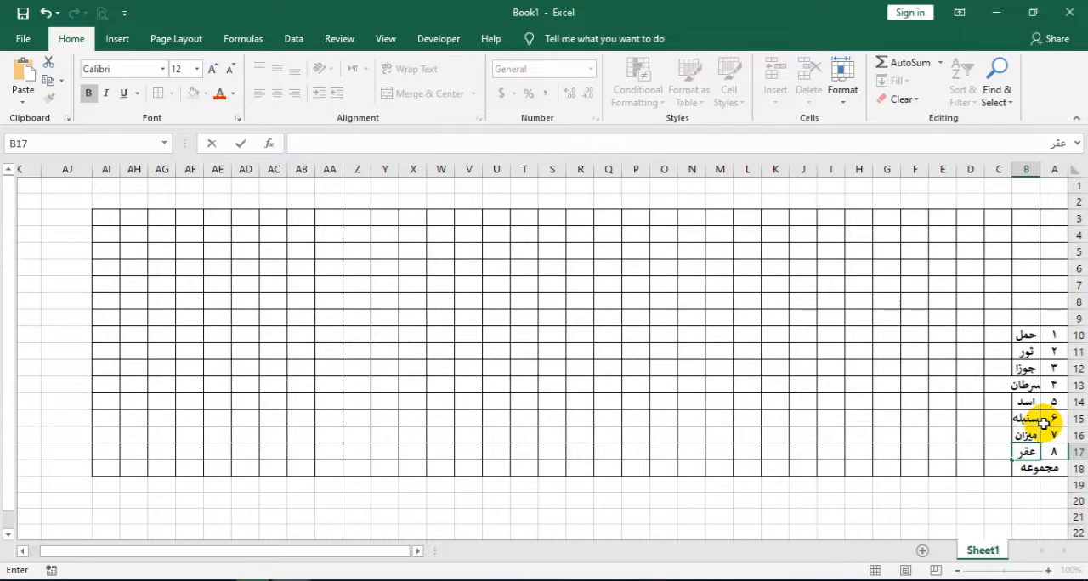
type("ب")
key("Return")
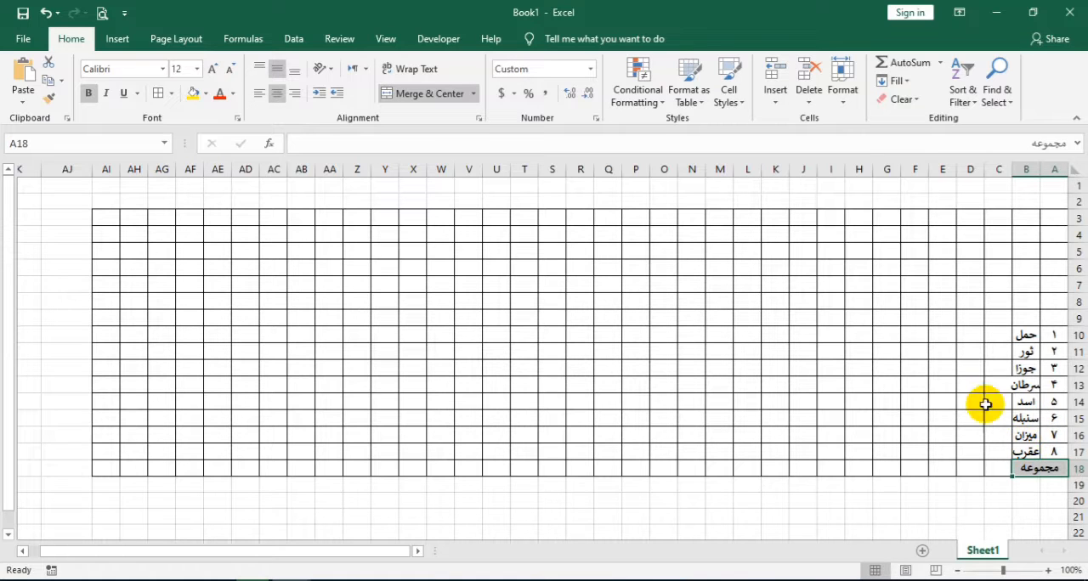
double_click(1011, 169)
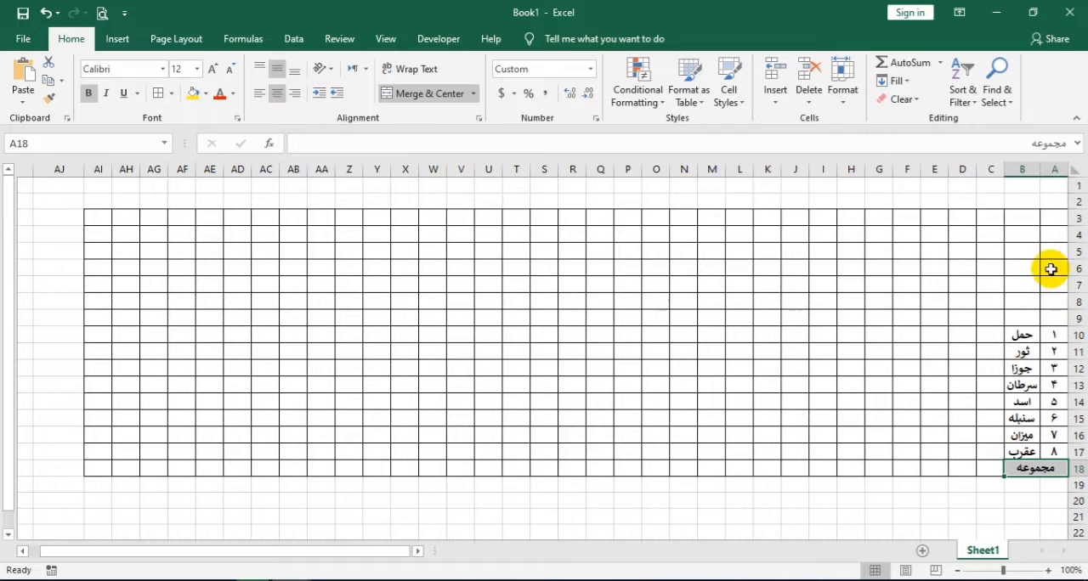
Merge and center A3:A9 and copy the merged cell to B3 and C3
left_click_drag(1051, 219, 1063, 317)
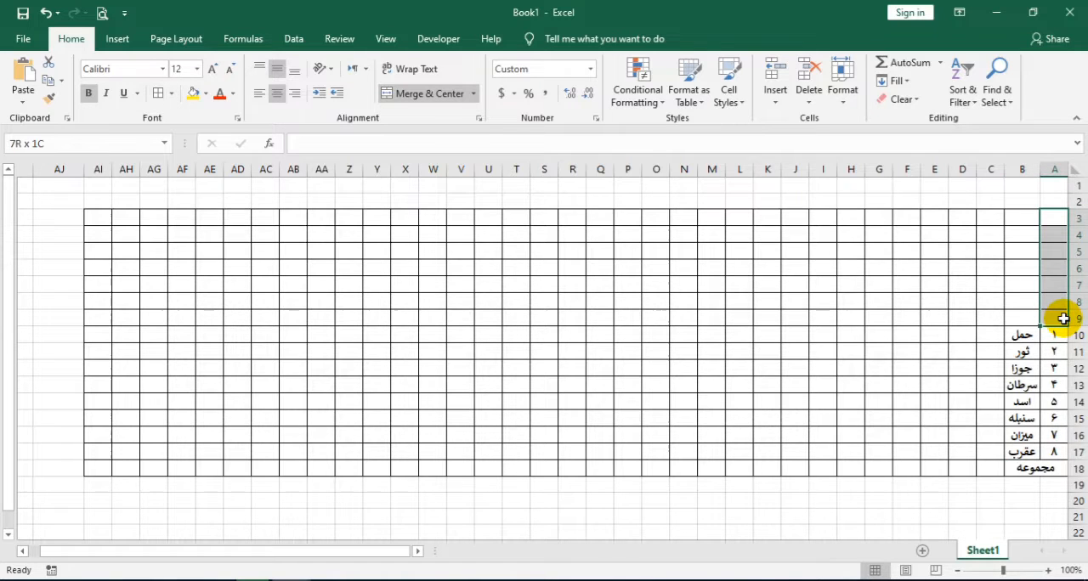
left_click(425, 95)
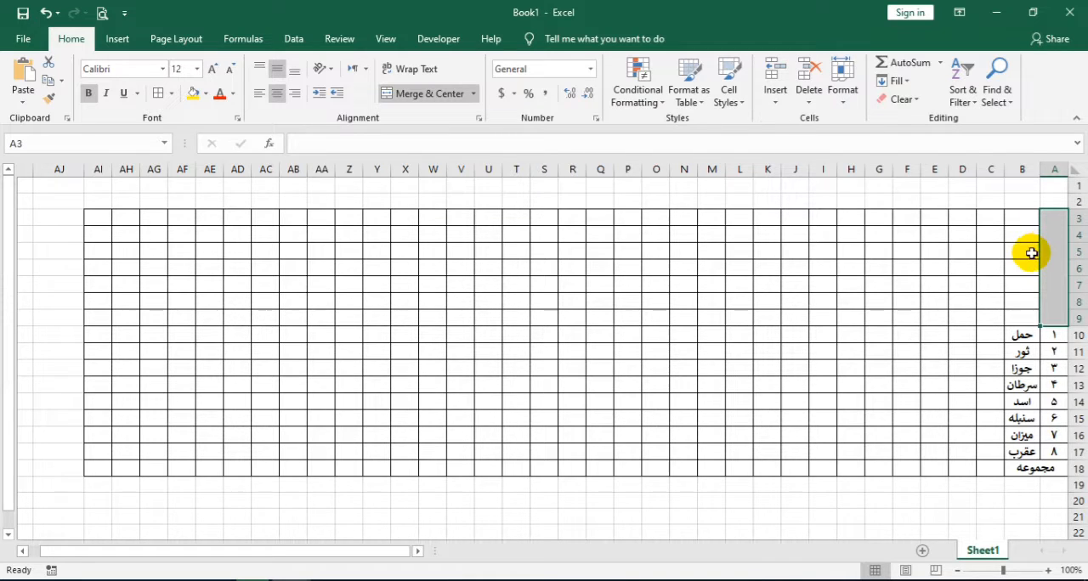
left_click(48, 80)
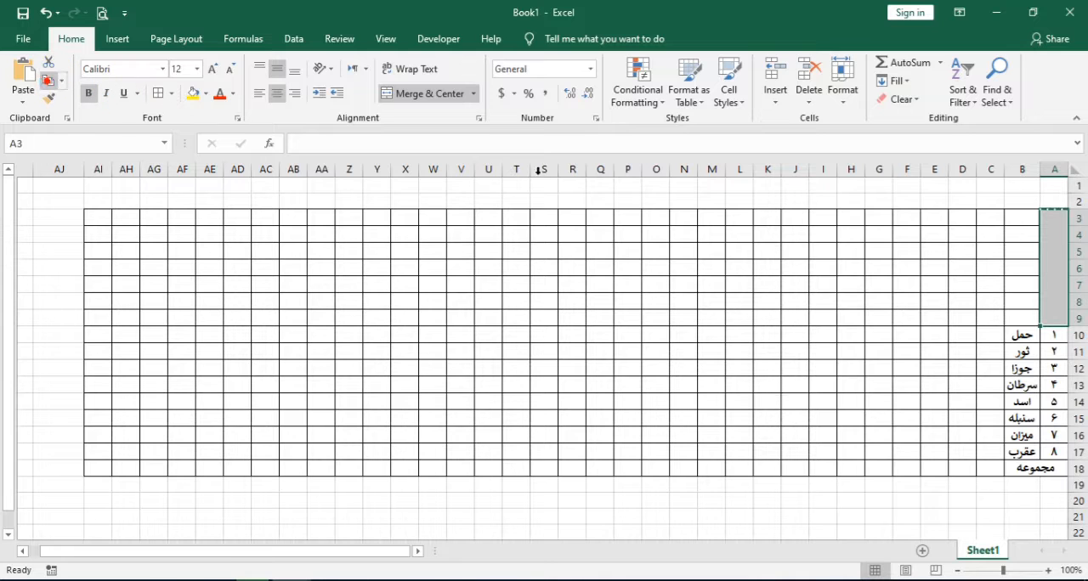
left_click(1001, 218)
right_click(1011, 218)
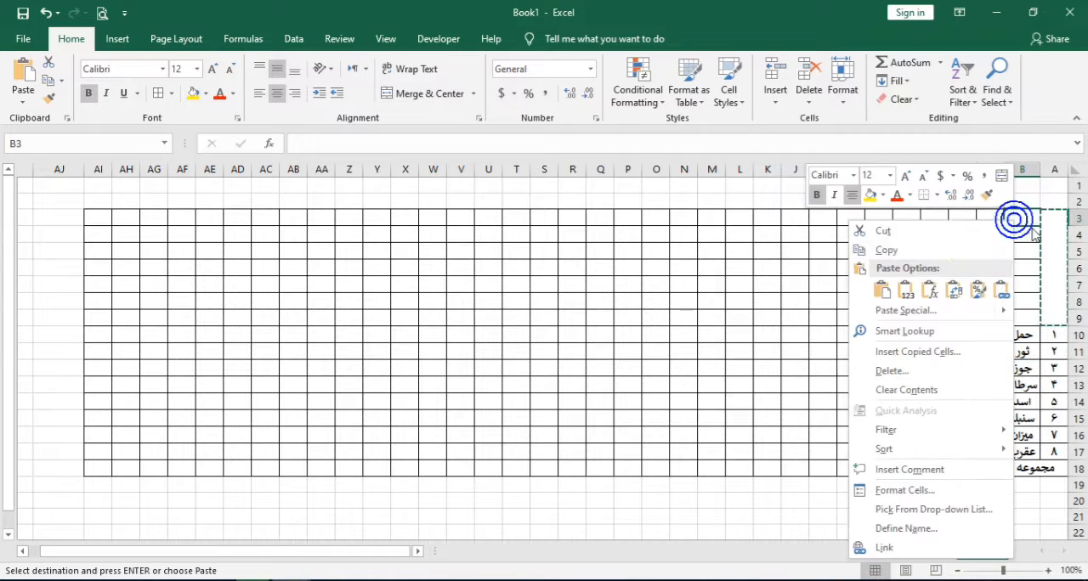
left_click(881, 290)
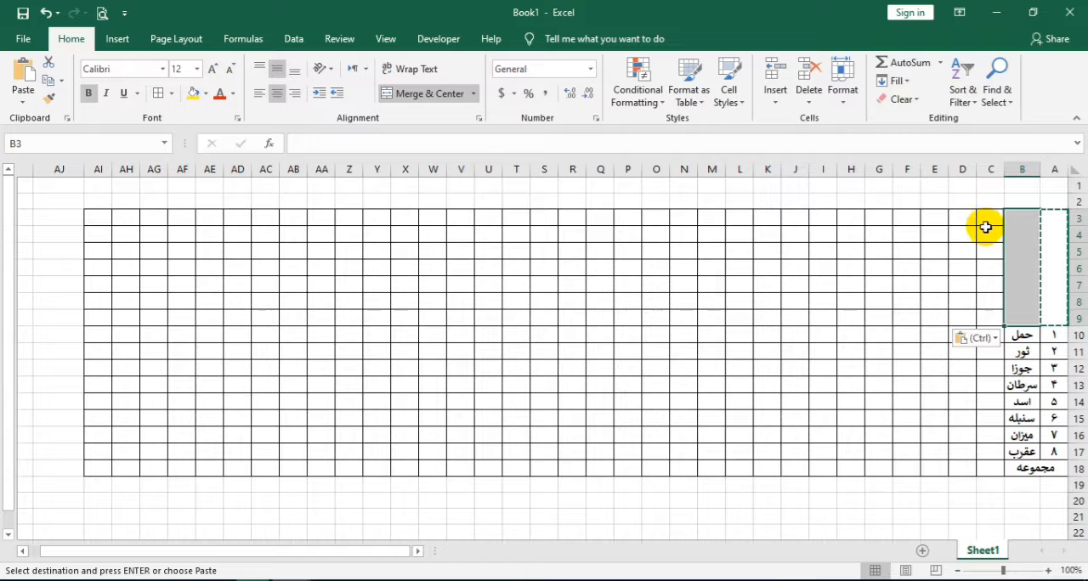
right_click(984, 223)
left_click(853, 294)
left_click(852, 294)
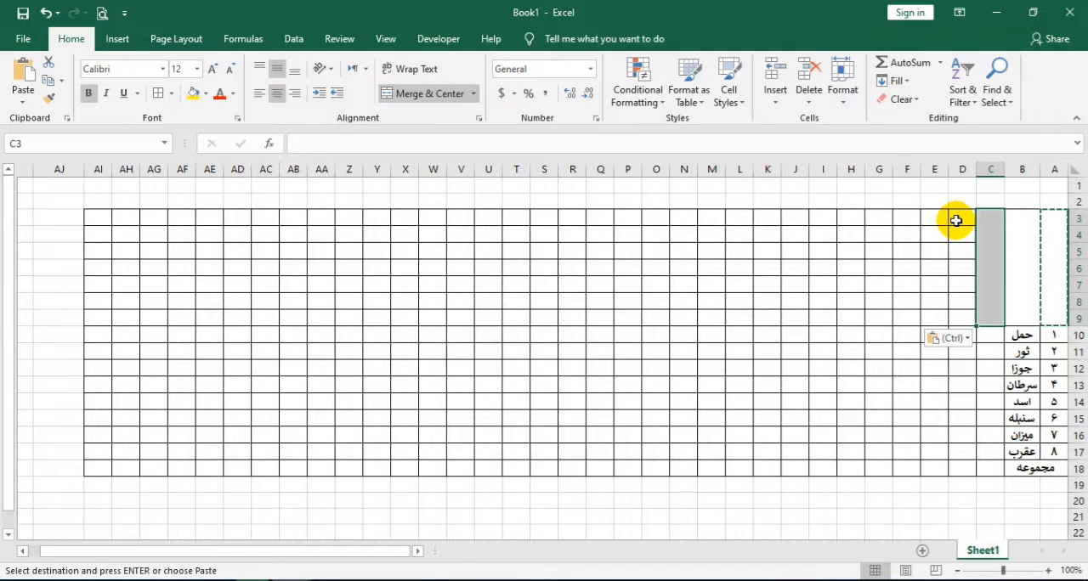
Merge and center D3:G3 as one heading cell and D4:D9 as a tall cell below it
left_click_drag(953, 219, 889, 219)
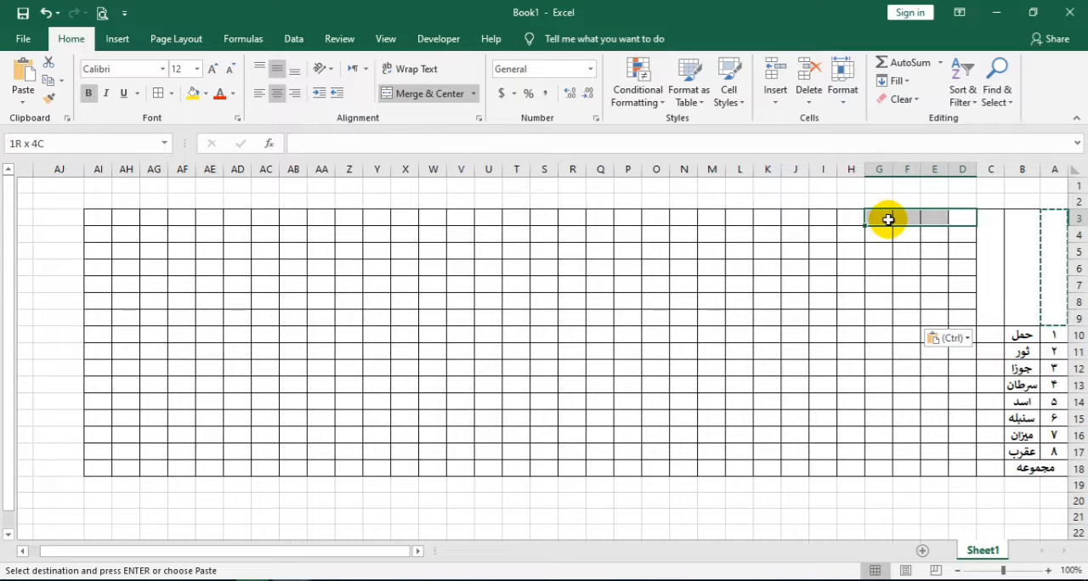
left_click(425, 95)
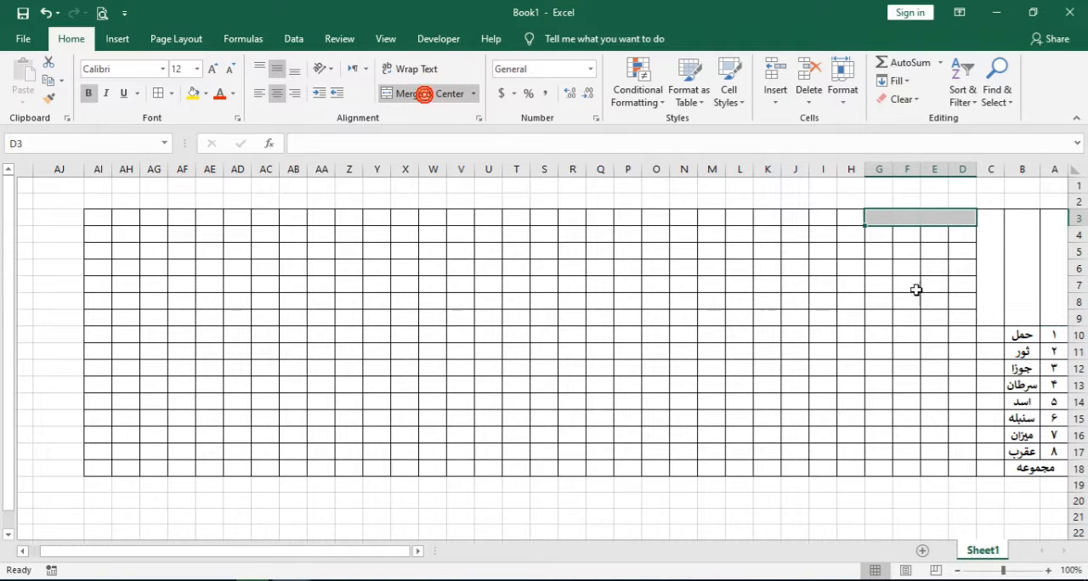
left_click(961, 234)
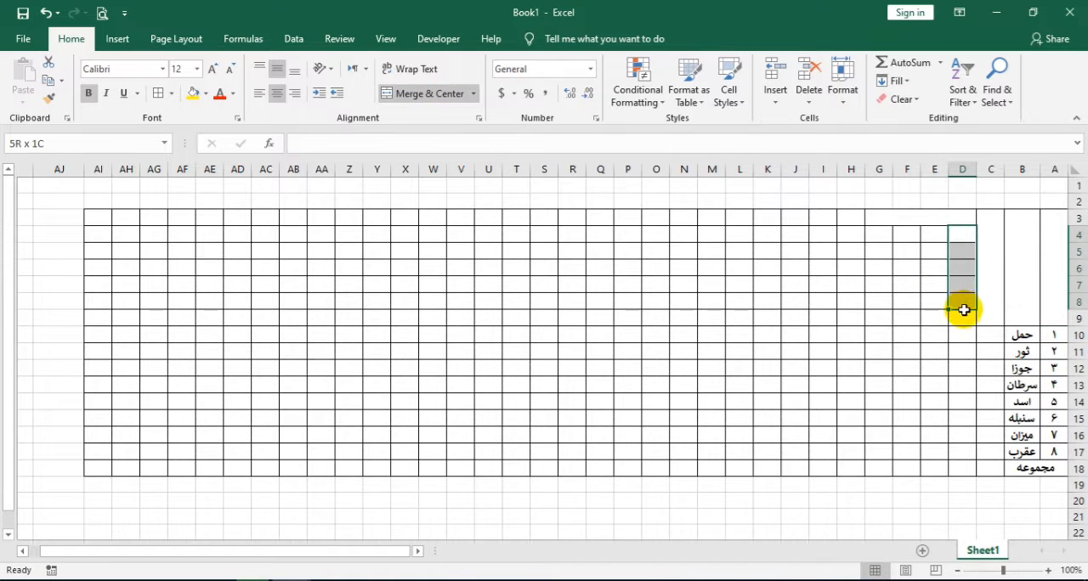
left_click_drag(963, 310, 957, 314)
left_click(391, 93)
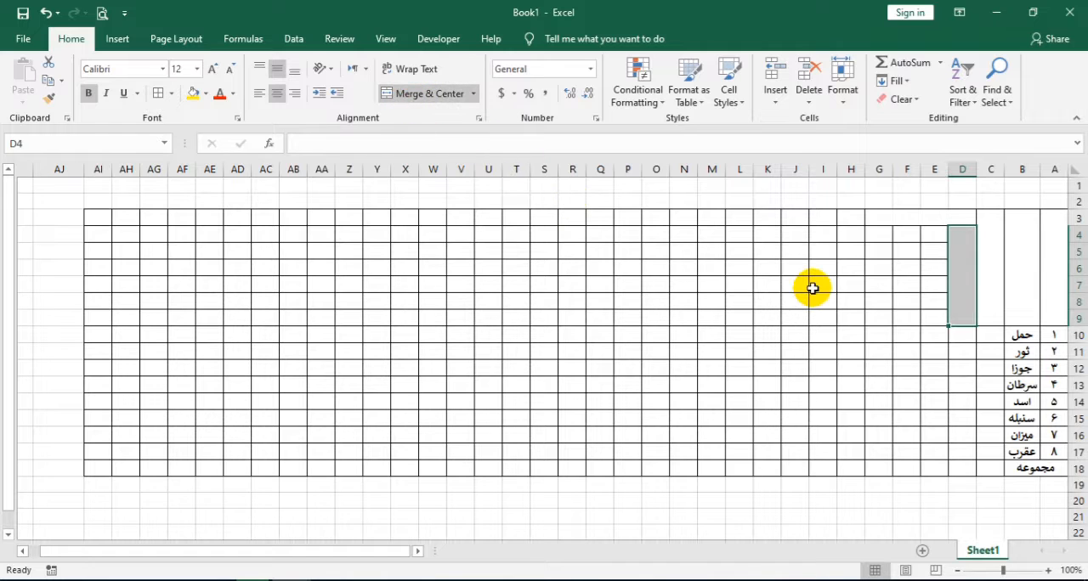
Copy the merged cell D4:D9 to E4, F4 and G4
left_click(934, 237)
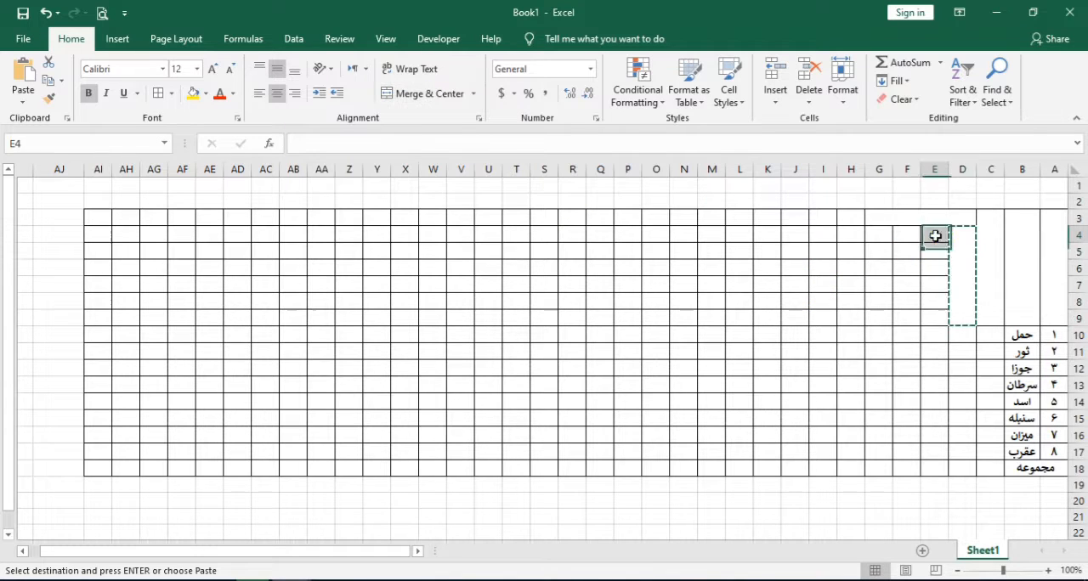
key("ctrl+v")
left_click(908, 237)
key("ctrl+v")
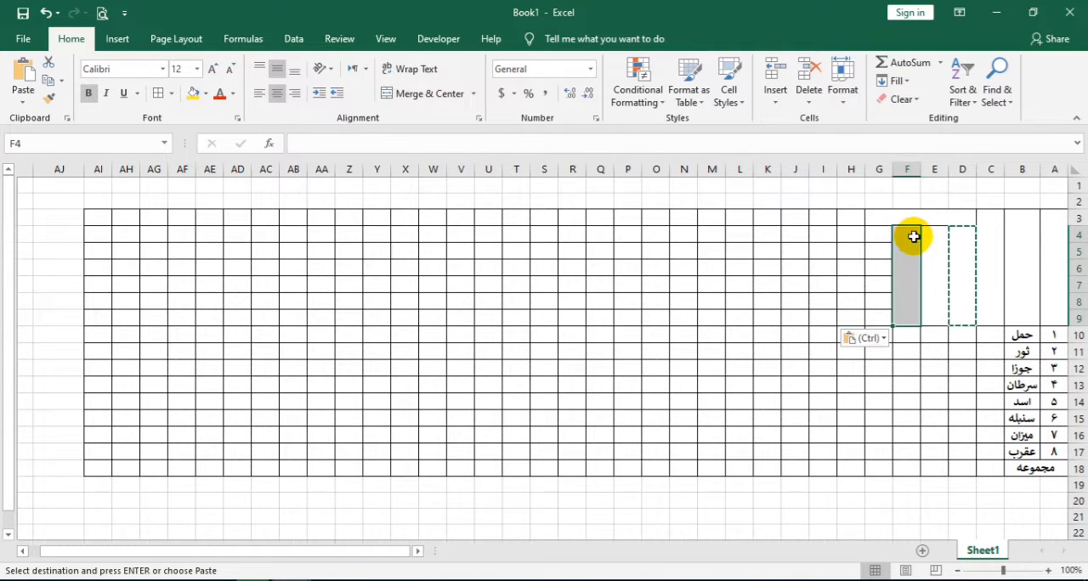
left_click(879, 230)
key("ctrl+v")
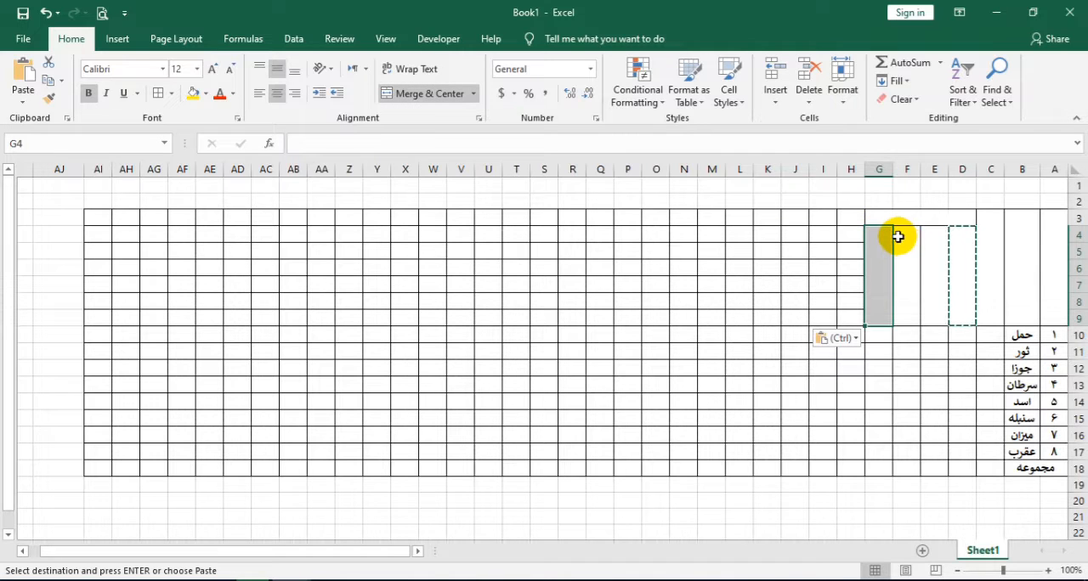
Copy the merged cell C3:C9 to H3, I3 and J3
left_click(995, 232)
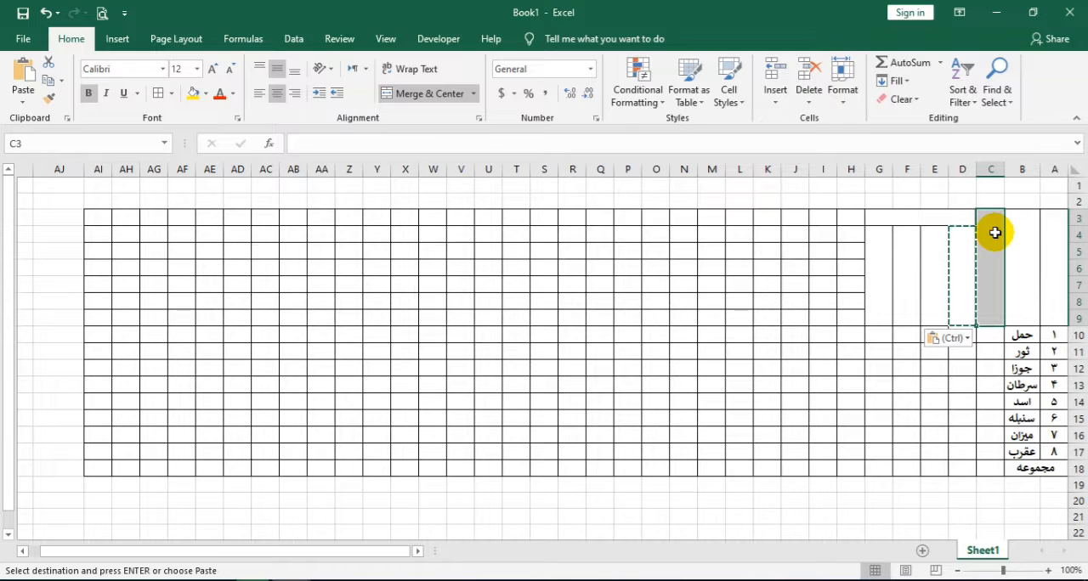
key("ctrl+c")
left_click(849, 214)
key("ctrl+v")
left_click(818, 214)
key("ctrl+v")
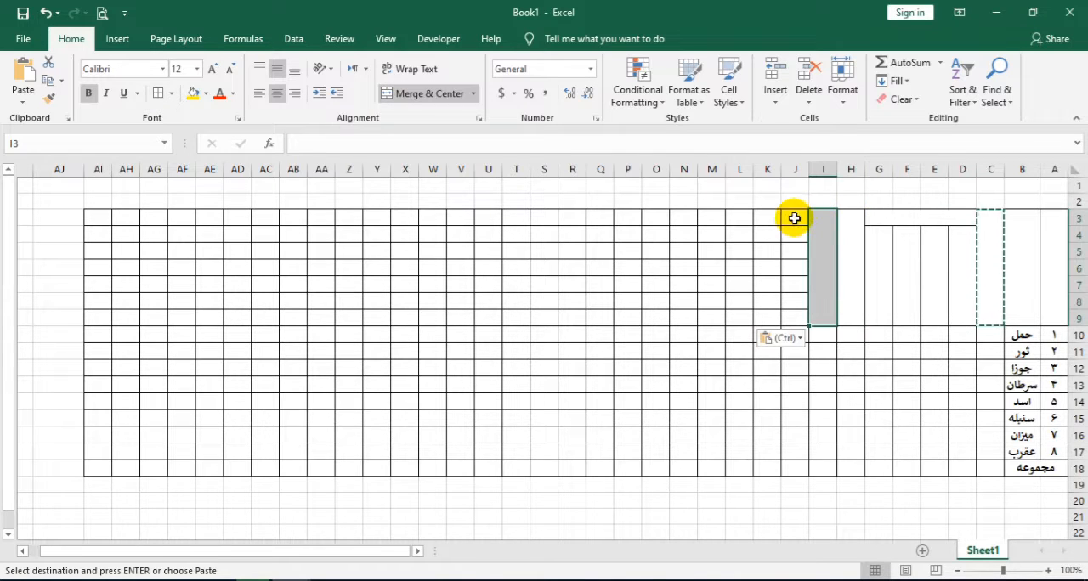
left_click(794, 217)
key("ctrl+v")
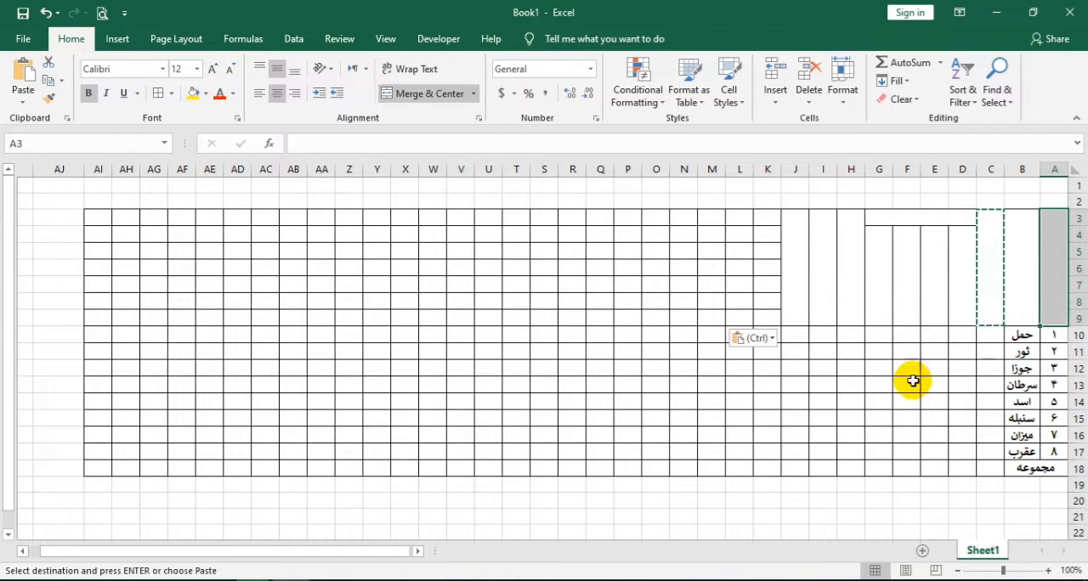
Set the text orientation of the header block A3:J9 to -90 degrees
left_click_drag(1003, 284, 793, 271)
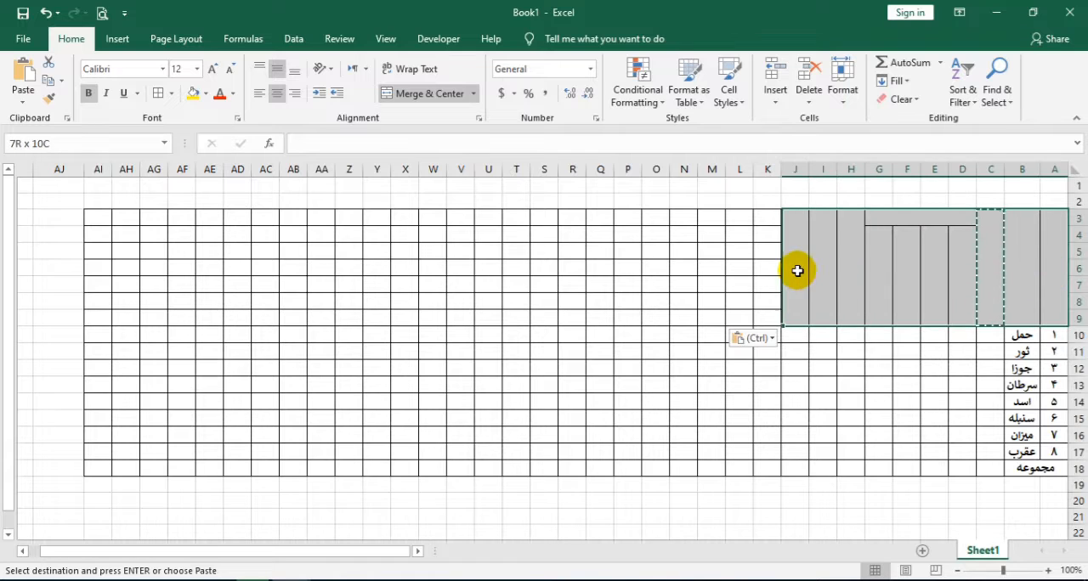
left_click(920, 223)
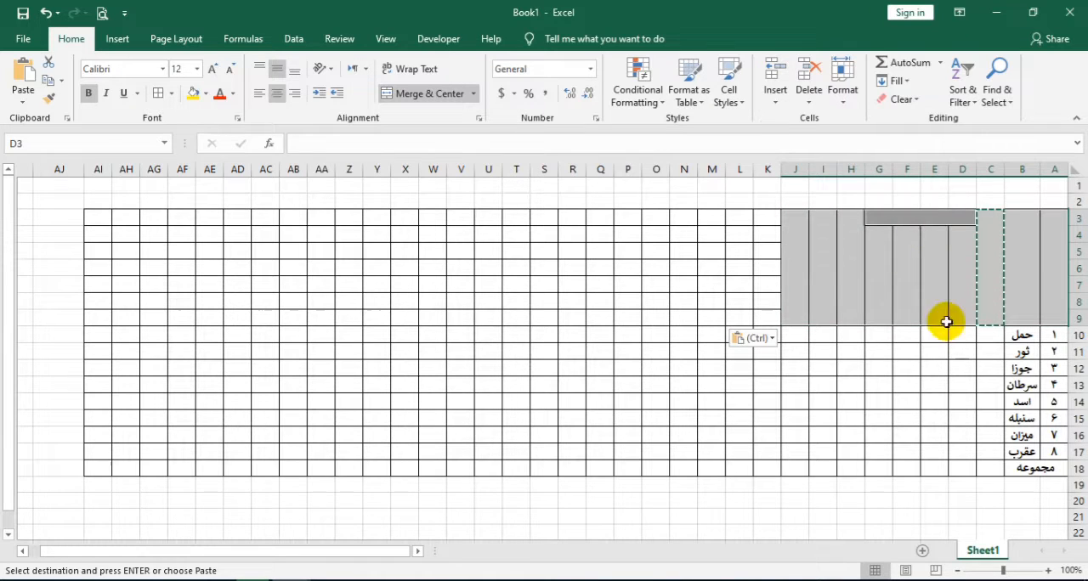
left_click_drag(1014, 266, 792, 264)
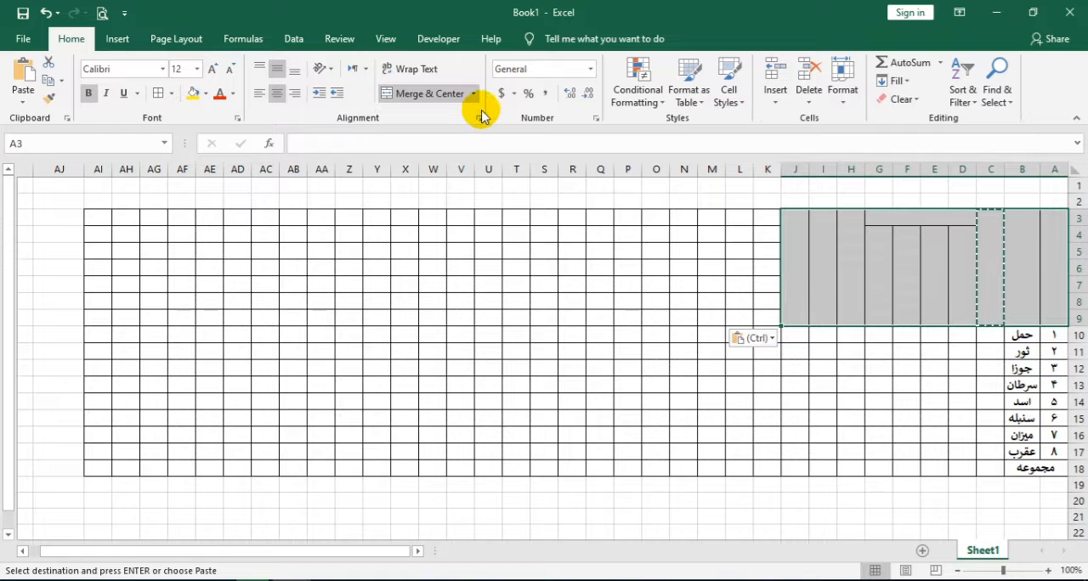
left_click(479, 117)
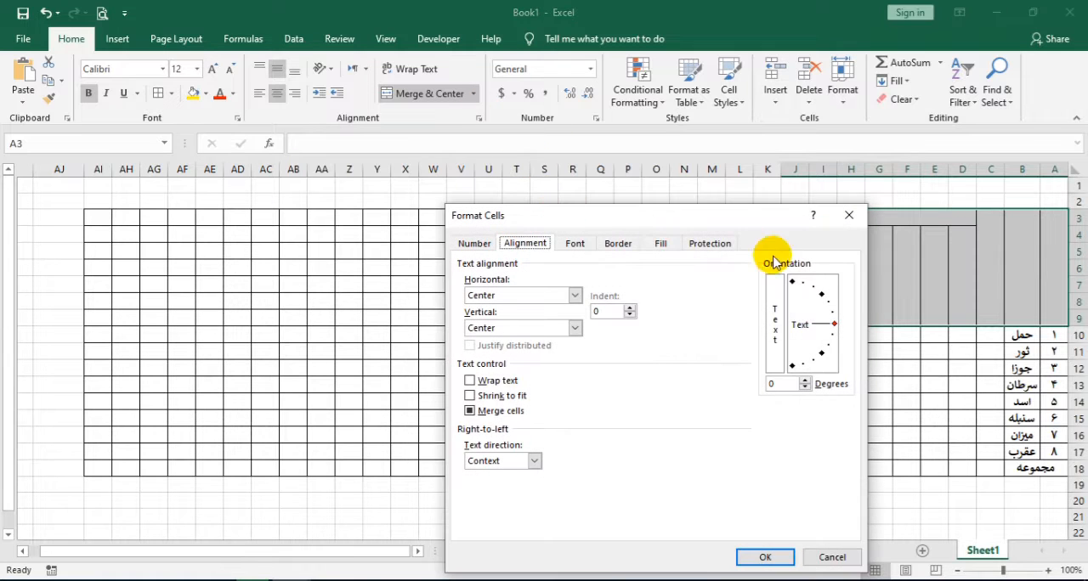
left_click_drag(831, 324, 791, 372)
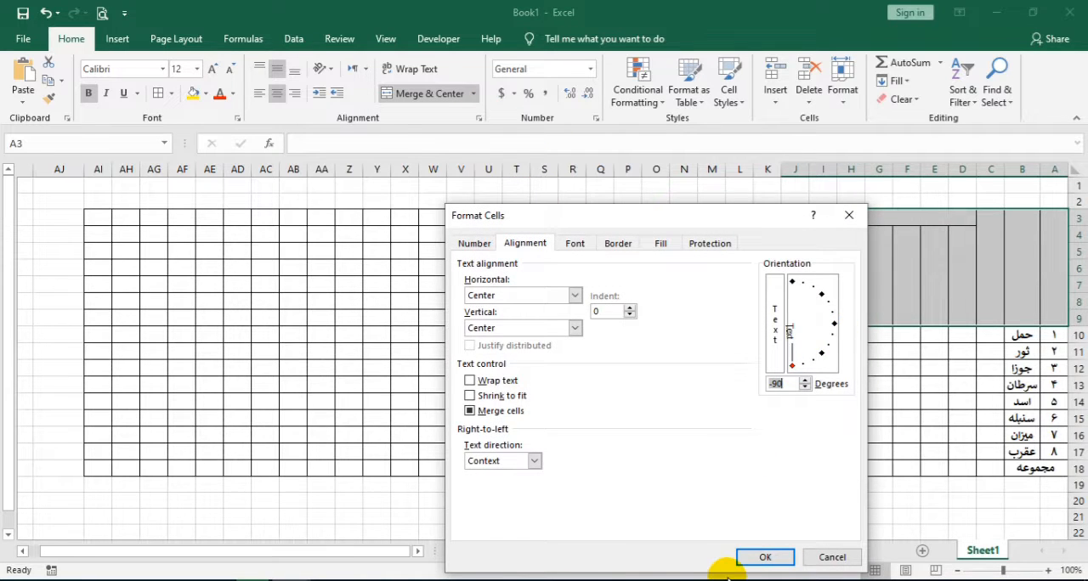
left_click(762, 557)
Set the text orientation of the merged heading D3:G3 back to 0 degrees
left_click(1048, 272)
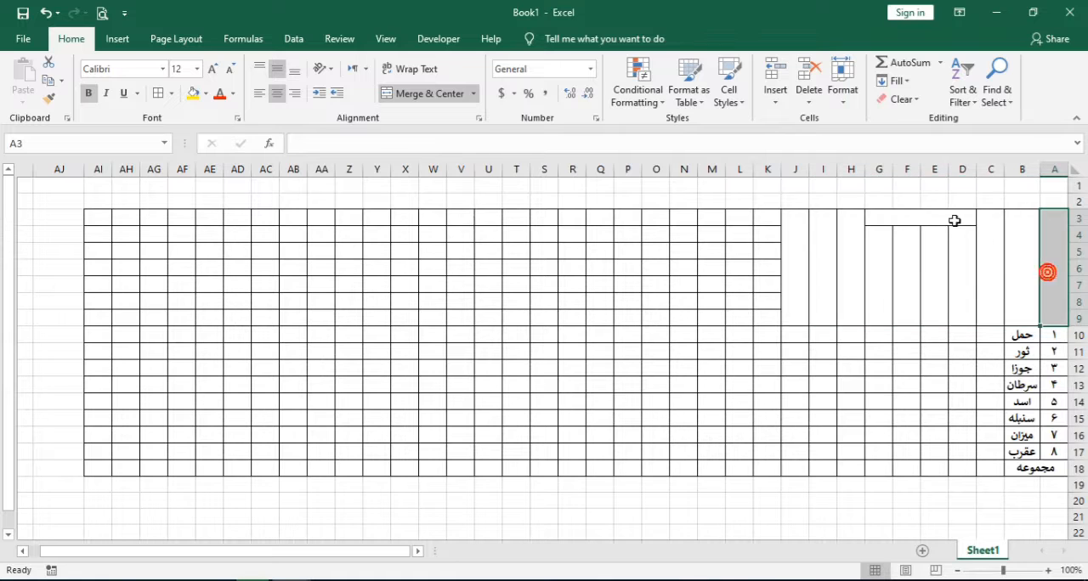
left_click(951, 218)
left_click(477, 125)
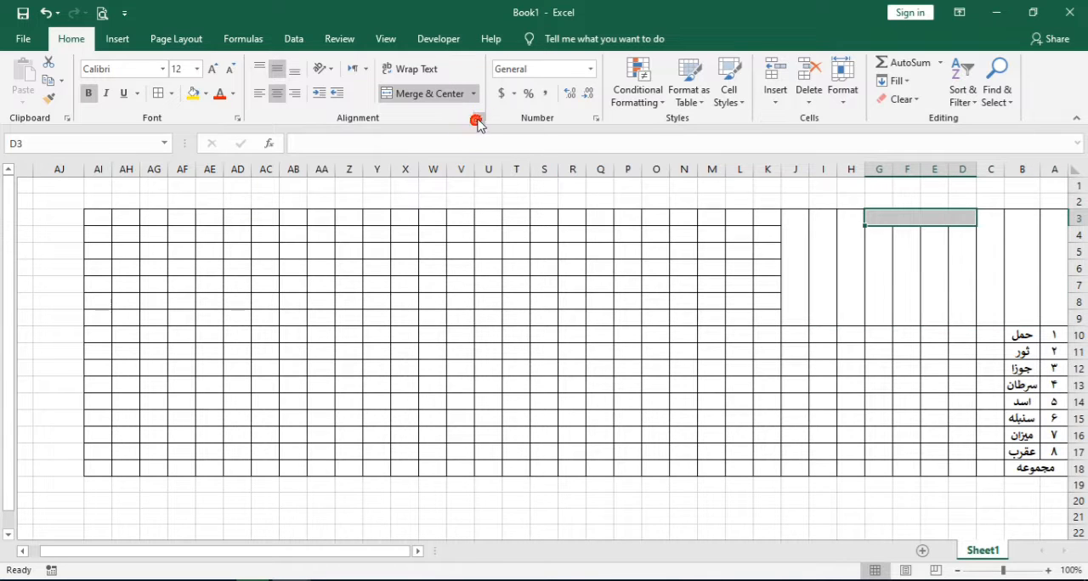
left_click(834, 326)
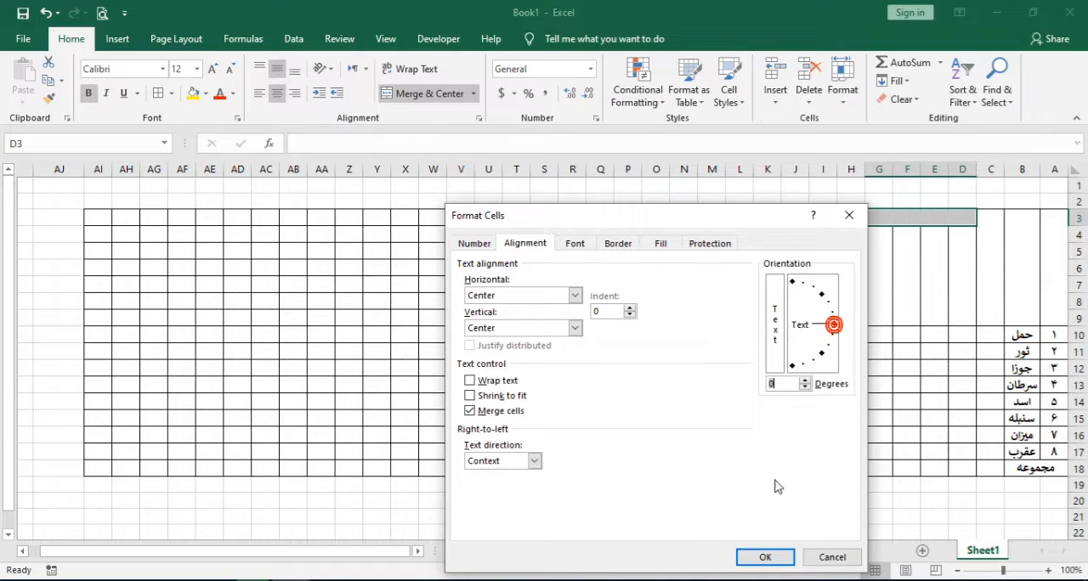
left_click(764, 557)
left_click(1039, 266)
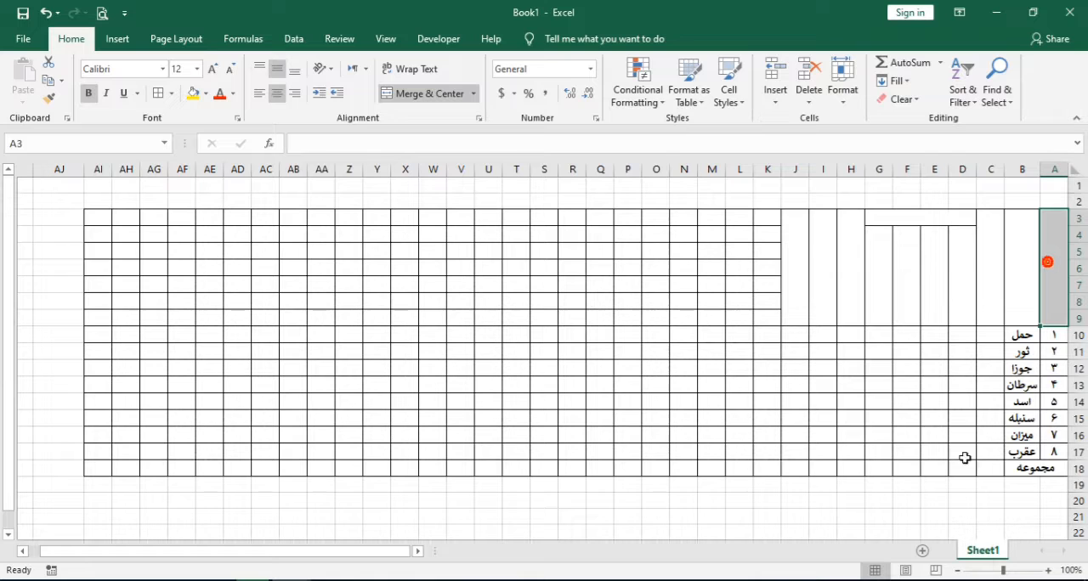
type("ک")
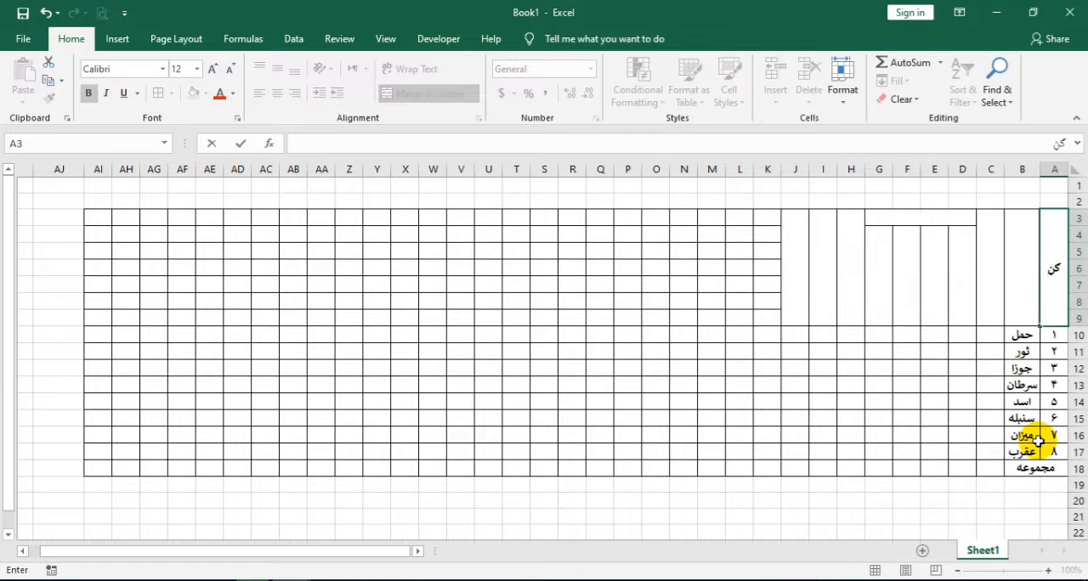
type("ته")
key("Tab")
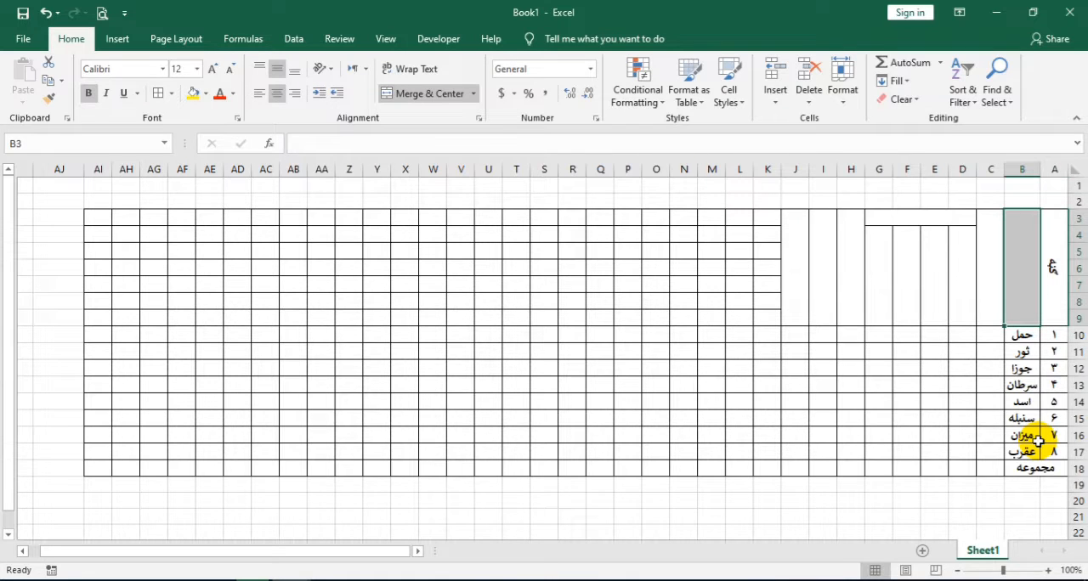
Enter the heading شماره in A3 and ښوونیزې میاشتې in B3
key("shift+Tab")
type("شماره")
key("Tab")
type("بر")
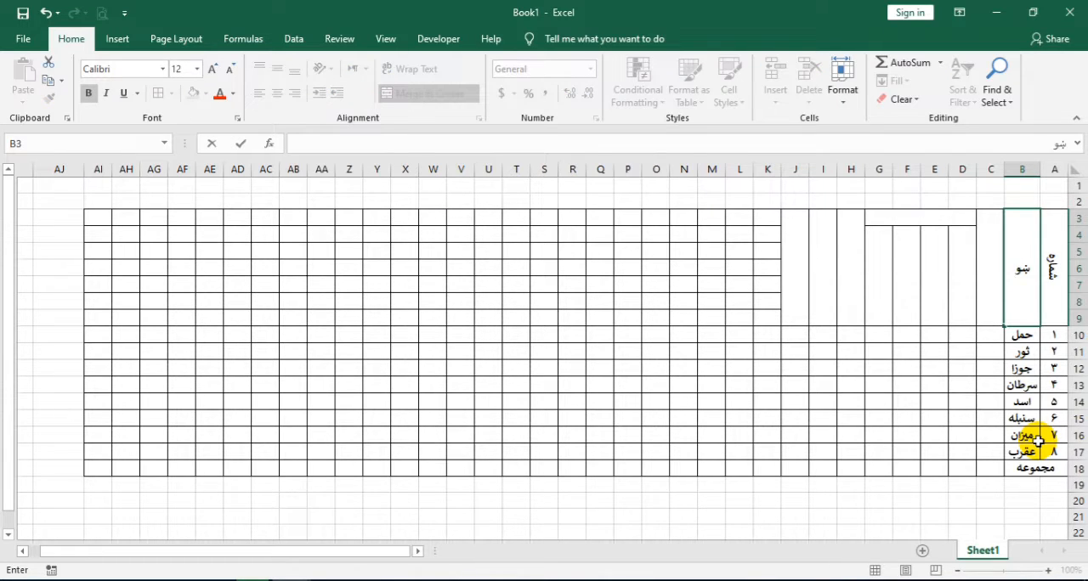
type("ونیزي میاشتی")
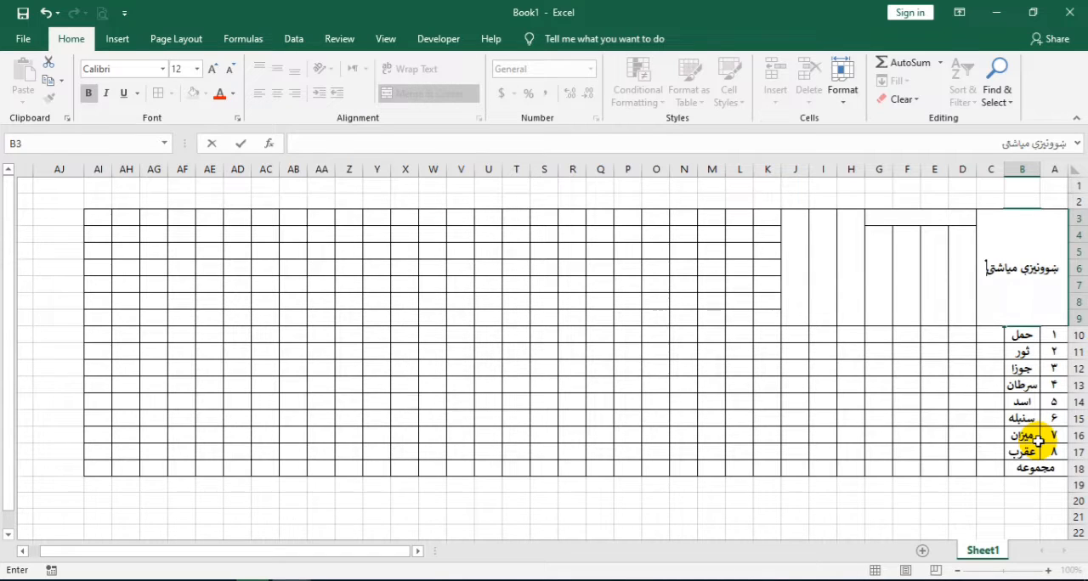
key("Tab")
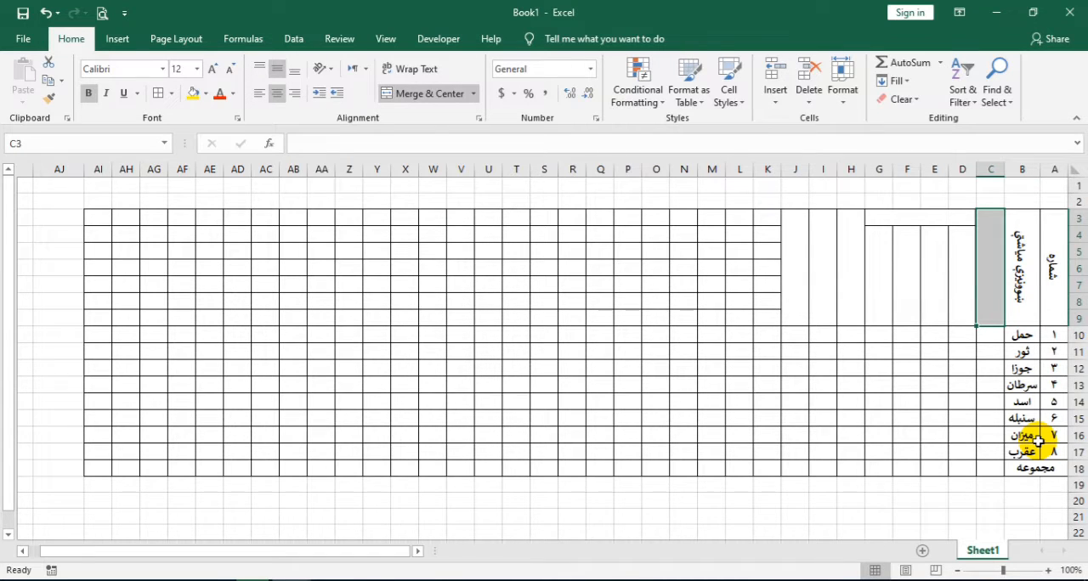
Enter the heading ټولې ورځې in C3 and د رخصتۍ ورځې in the merged cell D3:G3
type("تولی")
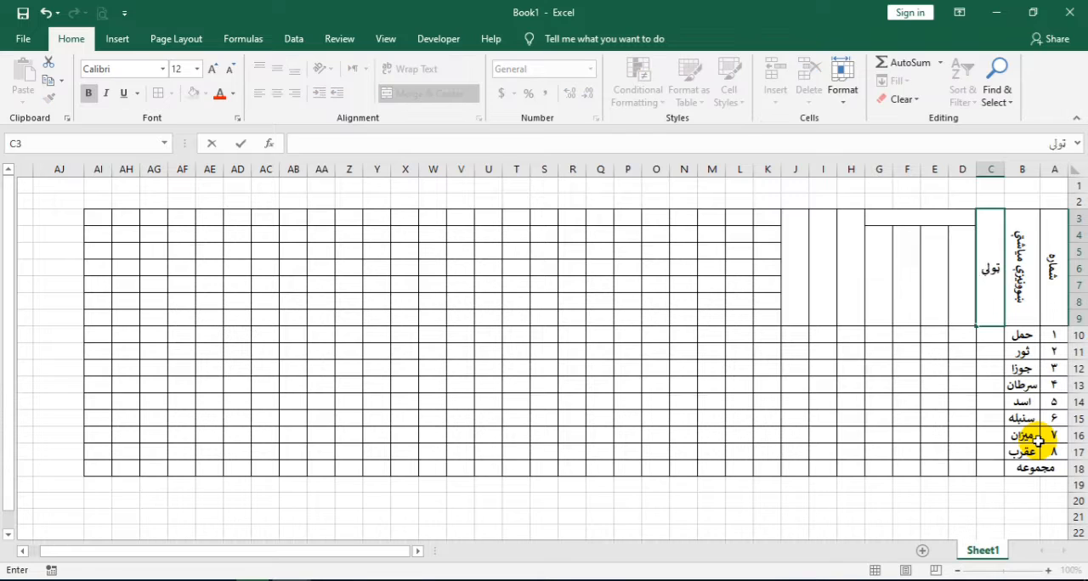
type(" ورځی")
key("Tab")
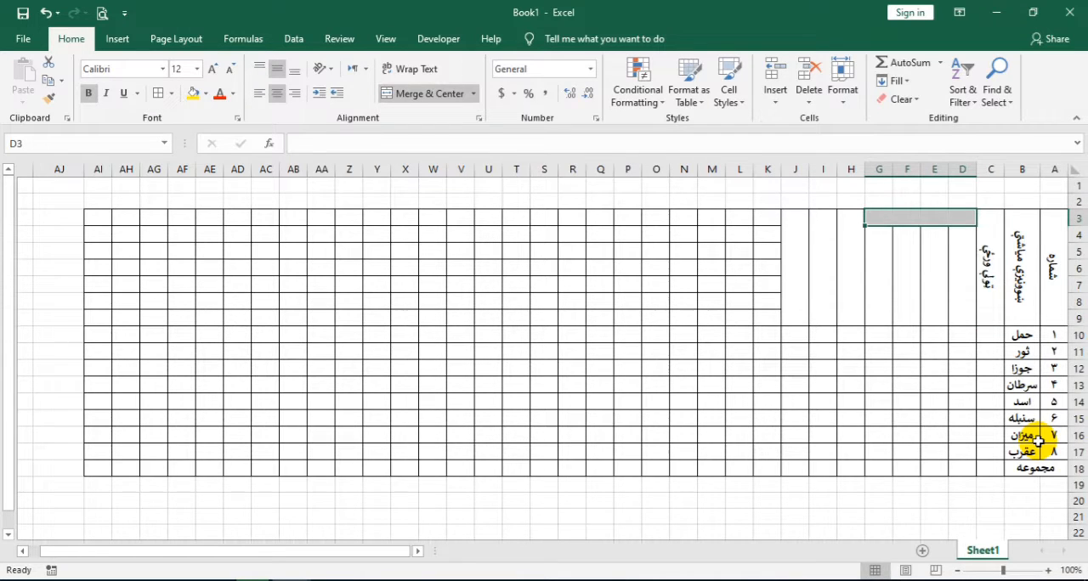
type("د رخص")
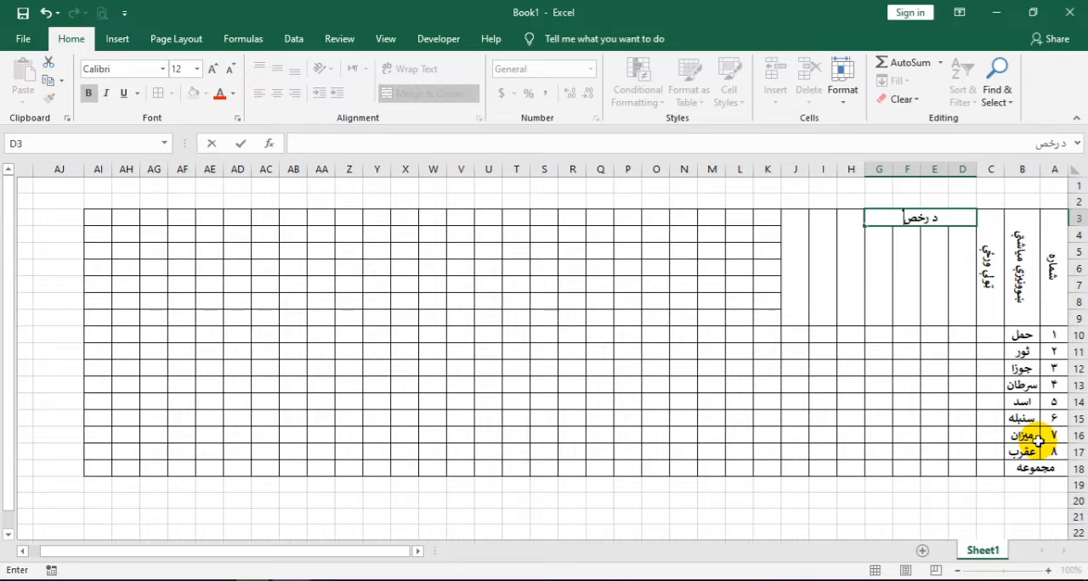
type("تی ورځی")
key("Tab")
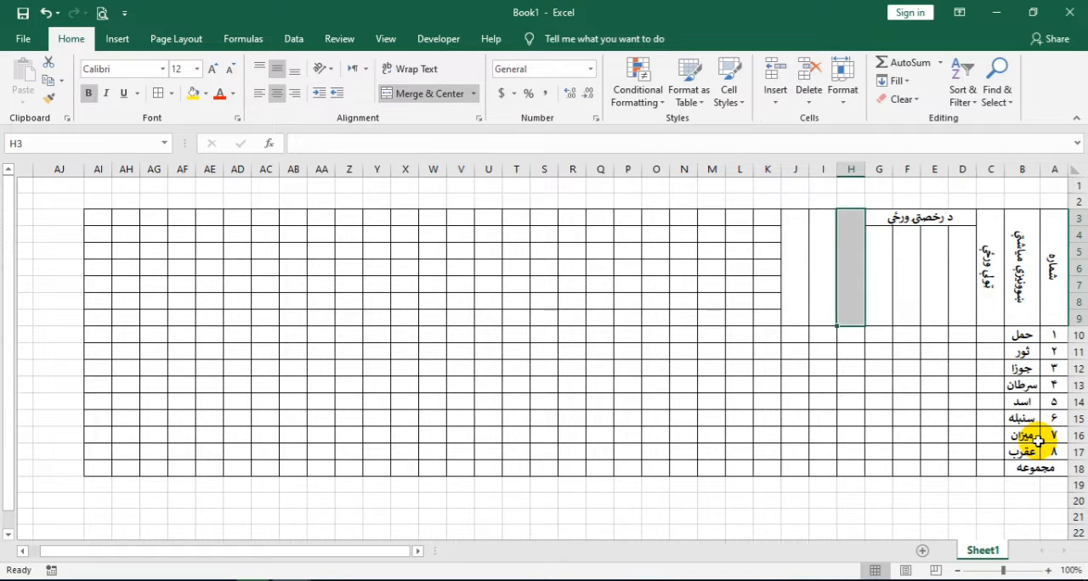
Enter the heading د عمومي رخصتۍ ورځې in D4, under the merged holiday heading
key("Right")
key("Down")
key("Right")
key("Right")
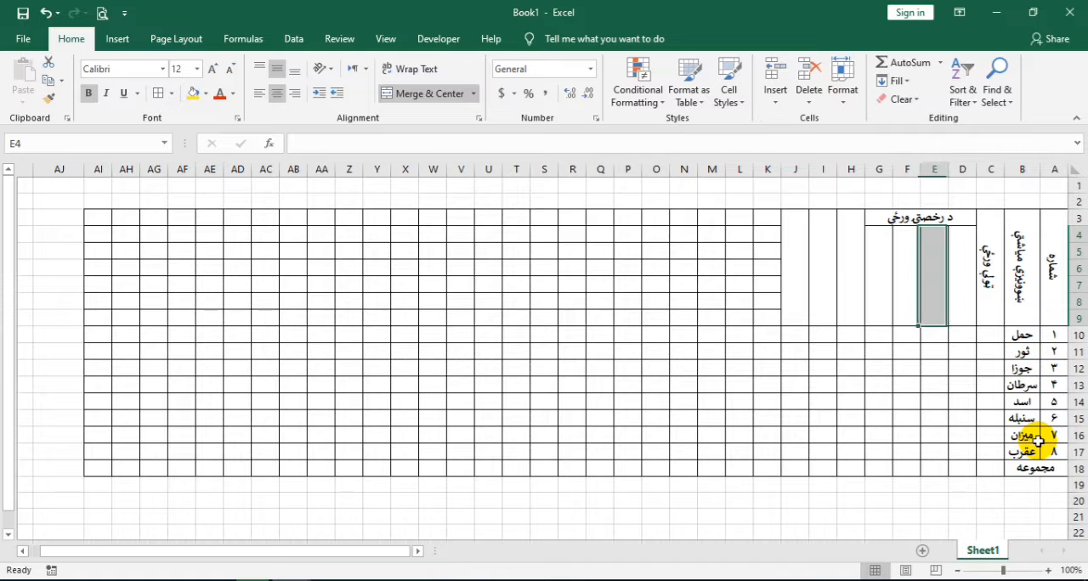
key("Right")
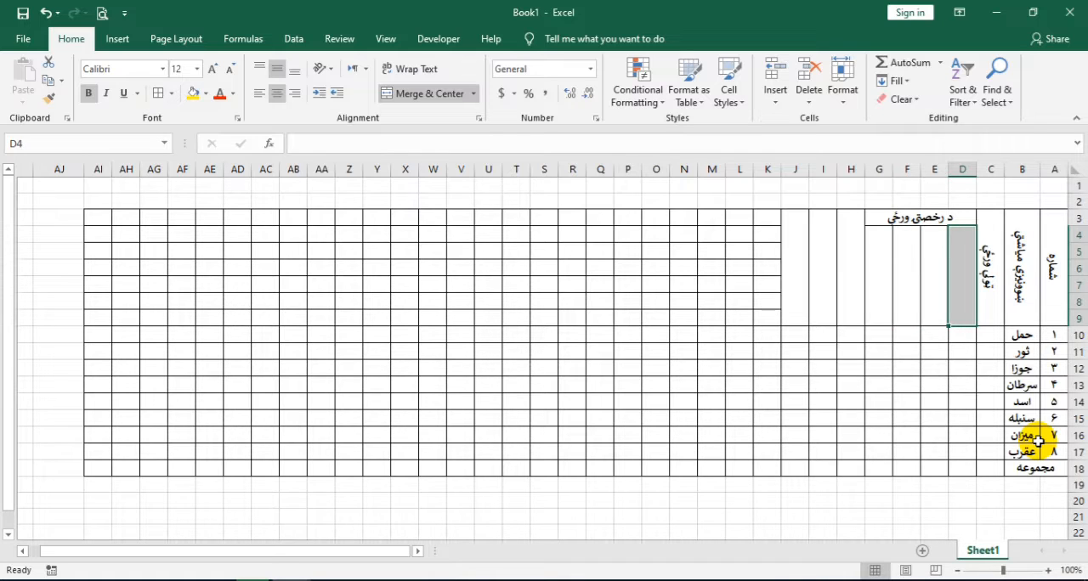
type("د عم")
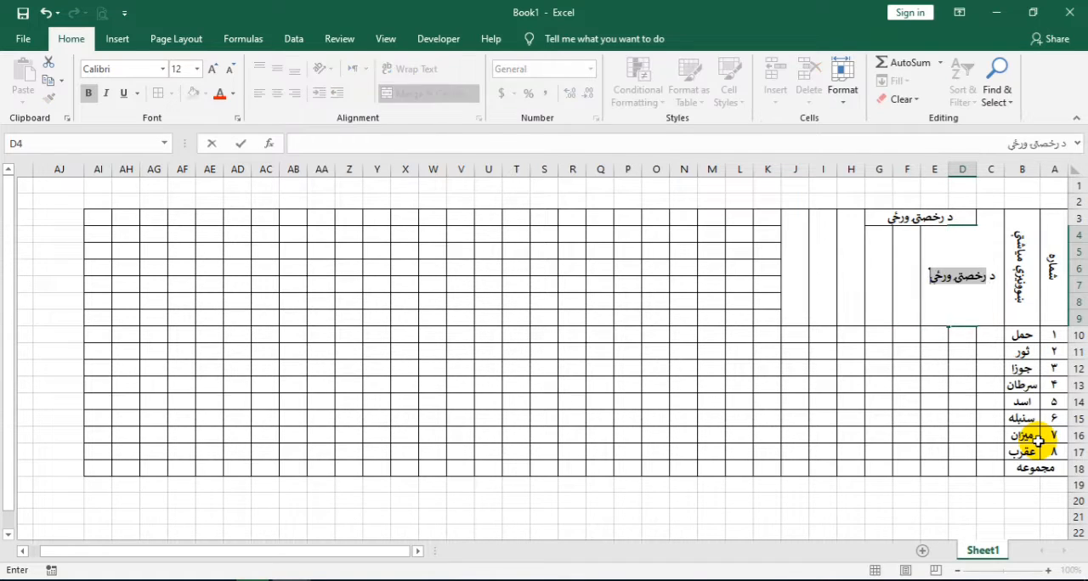
type("ومي رخصتی ورځې")
key("Tab")
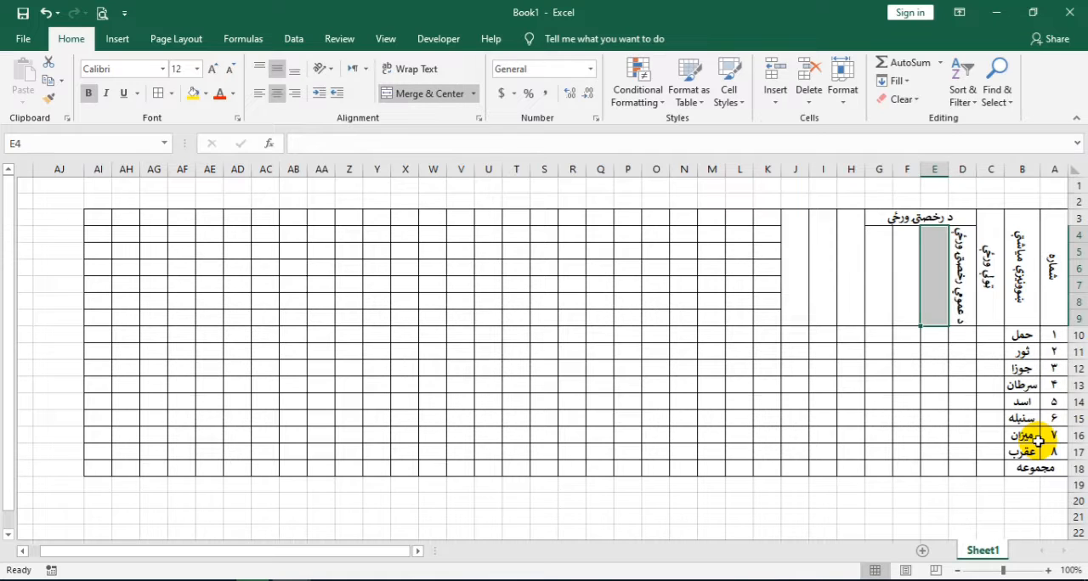
Enter the heading د جمعې ورځې in E4
type("د")
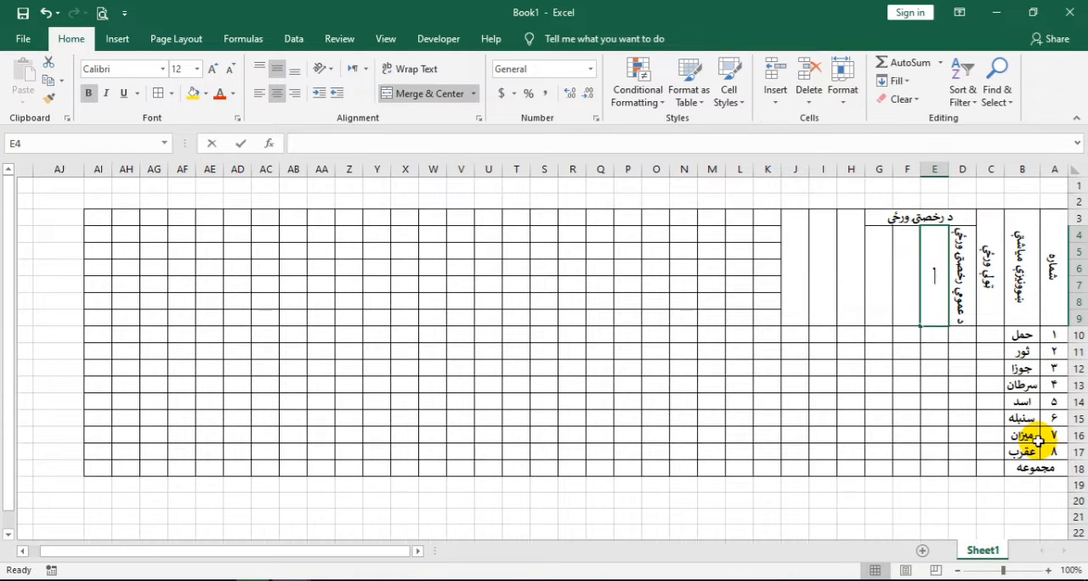
type(" جمعي م")
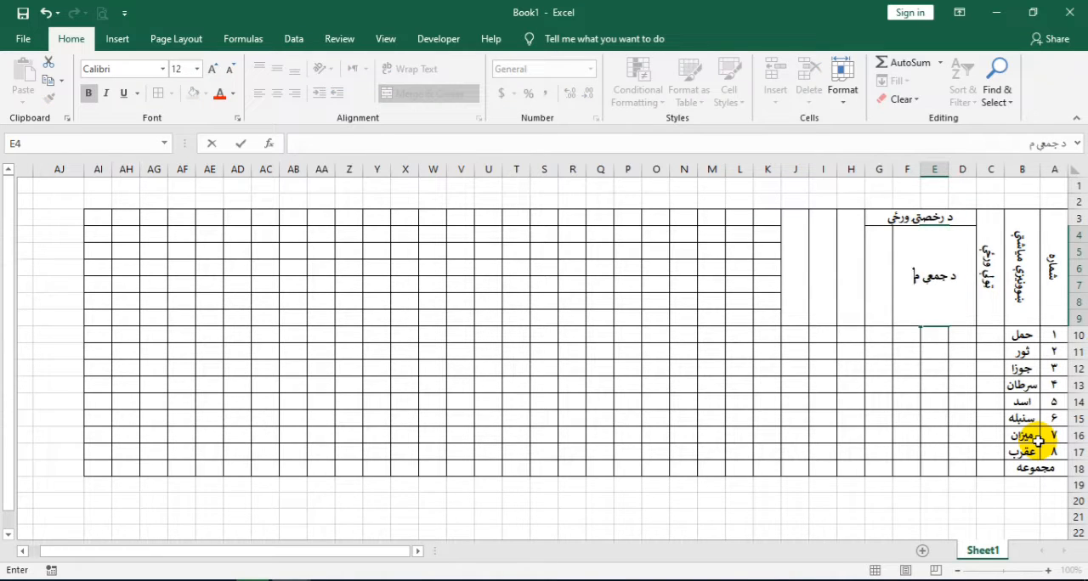
key("BackSpace")
type("ورځ")
key("ctrl+Return")
key("Tab")
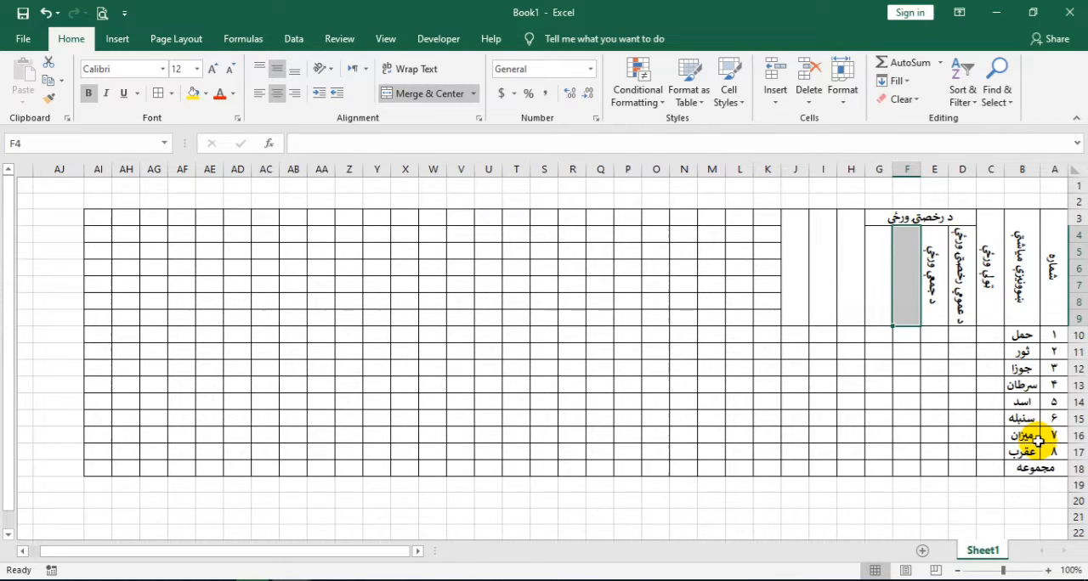
Enter the heading د گرمۍ رخصتۍ ورځې in F4
type("د")
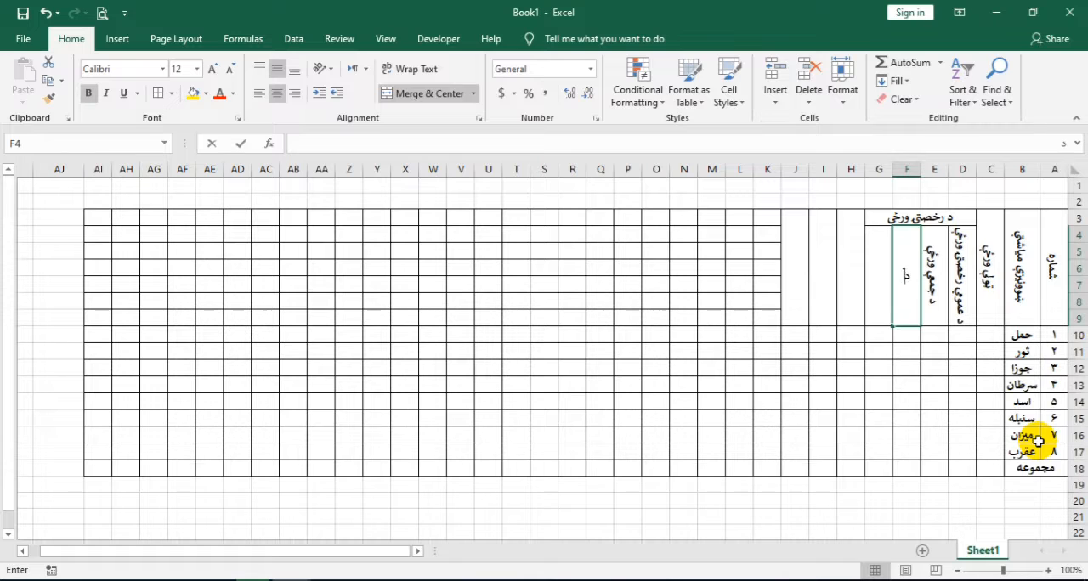
type(" کرې رخصتي ور")
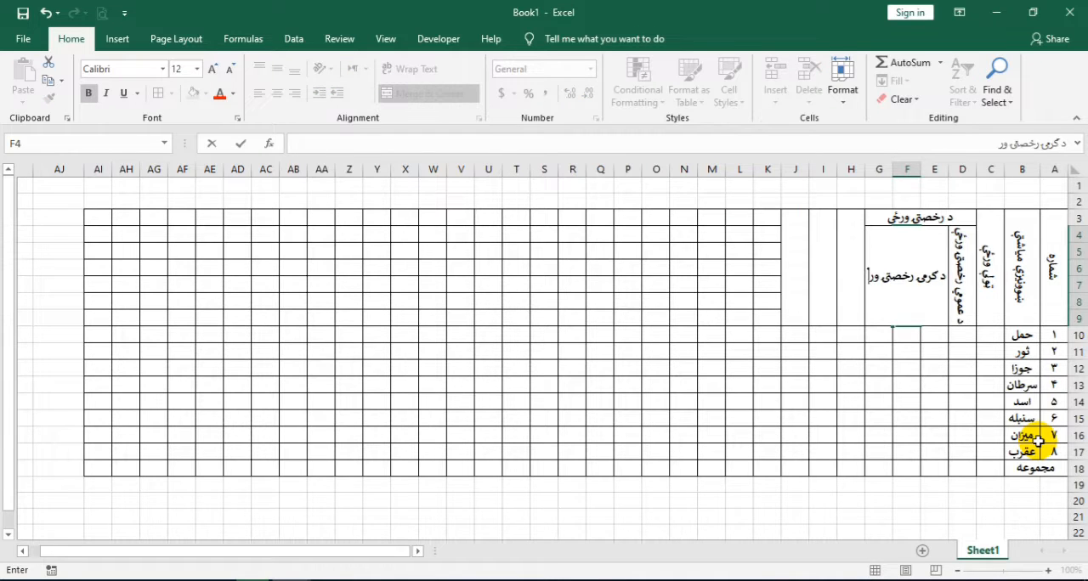
type("ځې")
key("Tab")
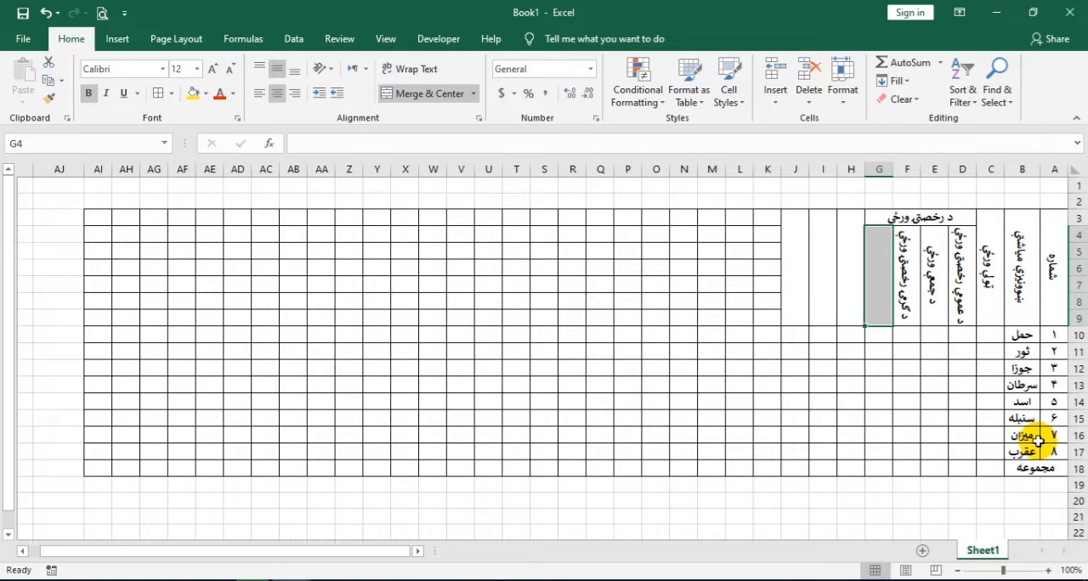
Enter the heading د ښوونکي د ضرورت رخصتۍ ورځې in G4
type("د ښ")
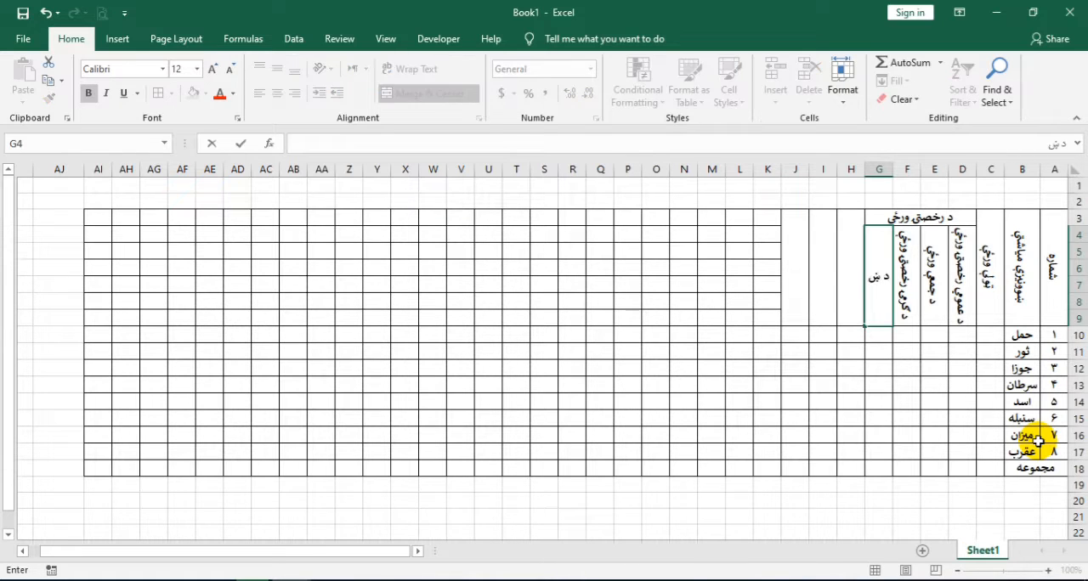
type("وونکي د")
type(" ضرو")
type("رت رخص")
type("تی ورځې")
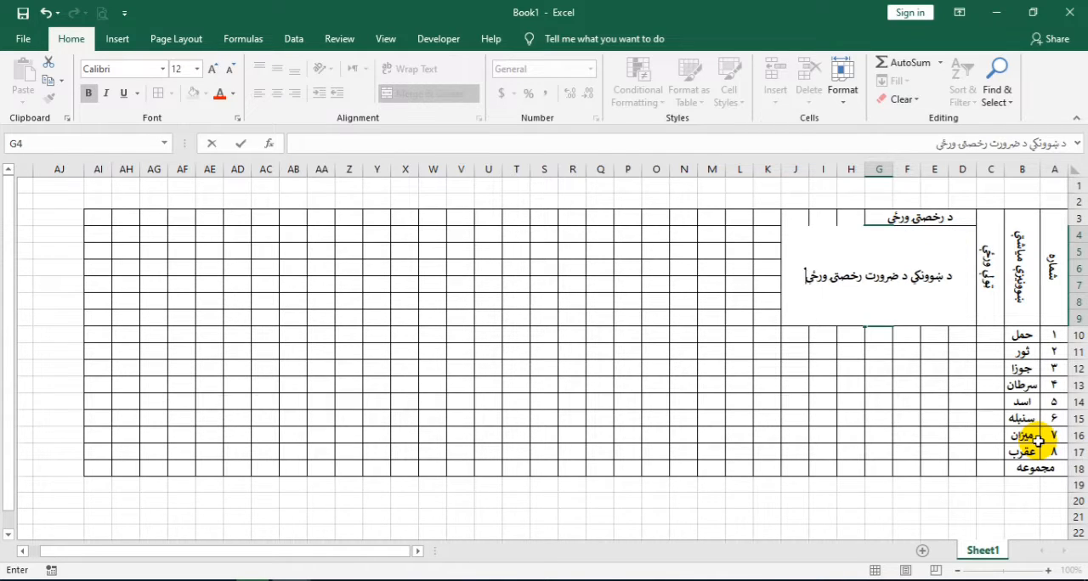
key("Tab")
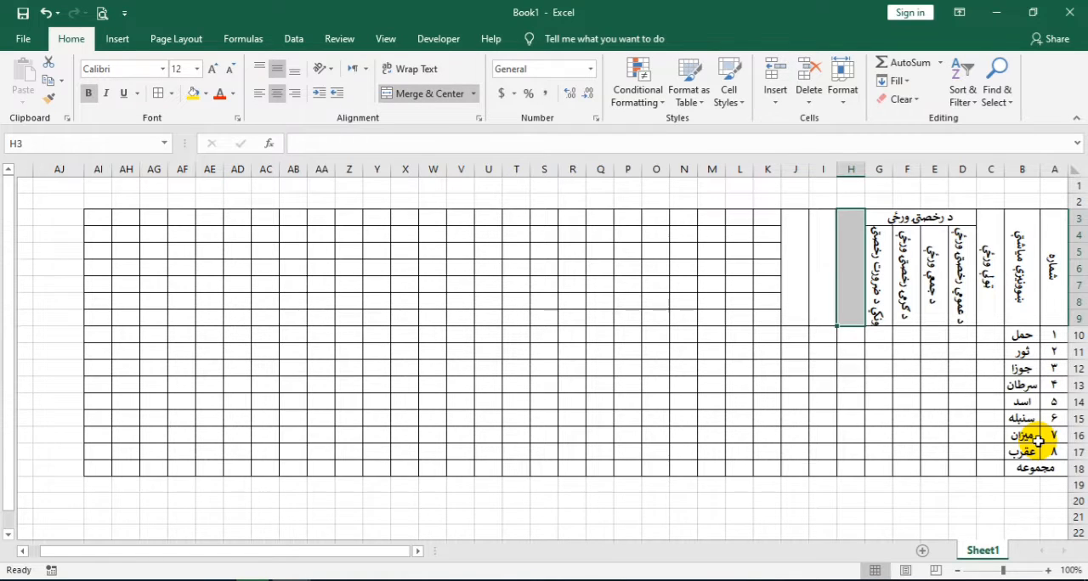
Enter the heading د ازموینې ورځې in H3 and ټولې تدریسي ورځې in I3
type("د ازم")
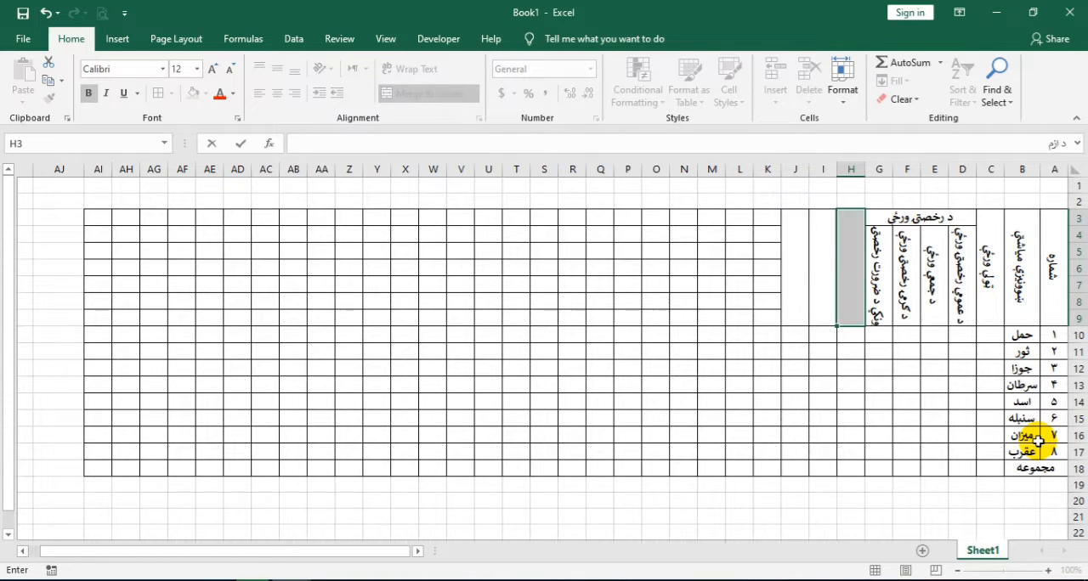
type("ویني ورځې")
key("Tab")
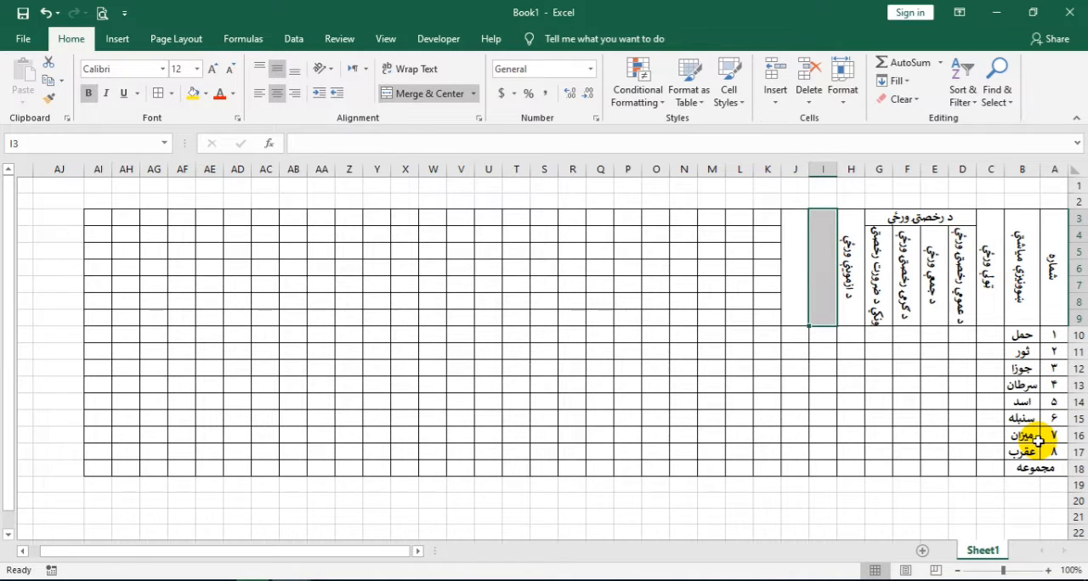
type("تولی")
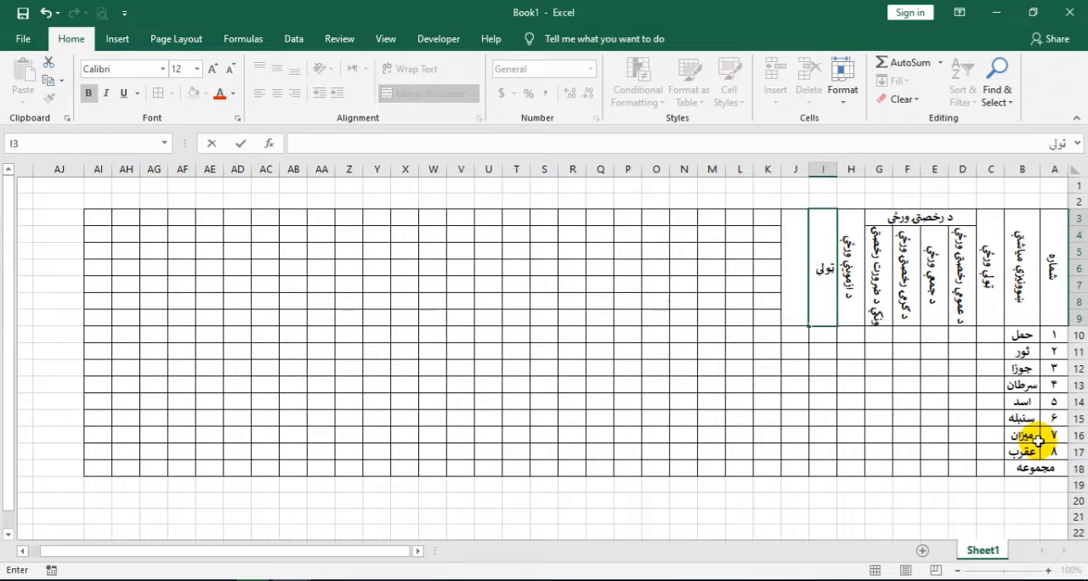
type(" تدریسی")
type(" ورځې")
key("Tab")
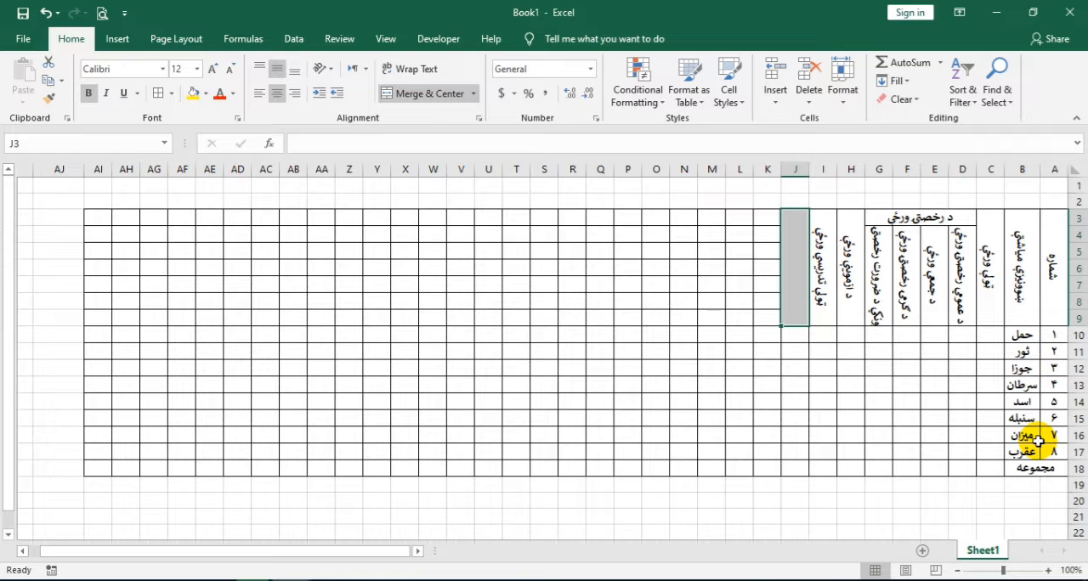
Enter the heading د درسي اونیو تعداد په تعلیمي کال کې in J3
type("د در")
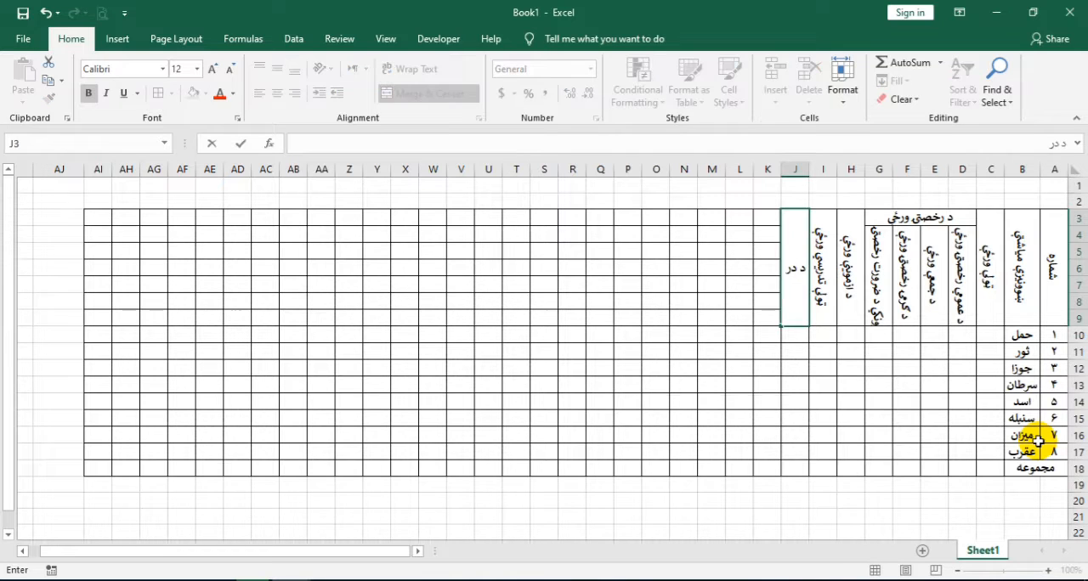
type("سي اونيو تعداد په")
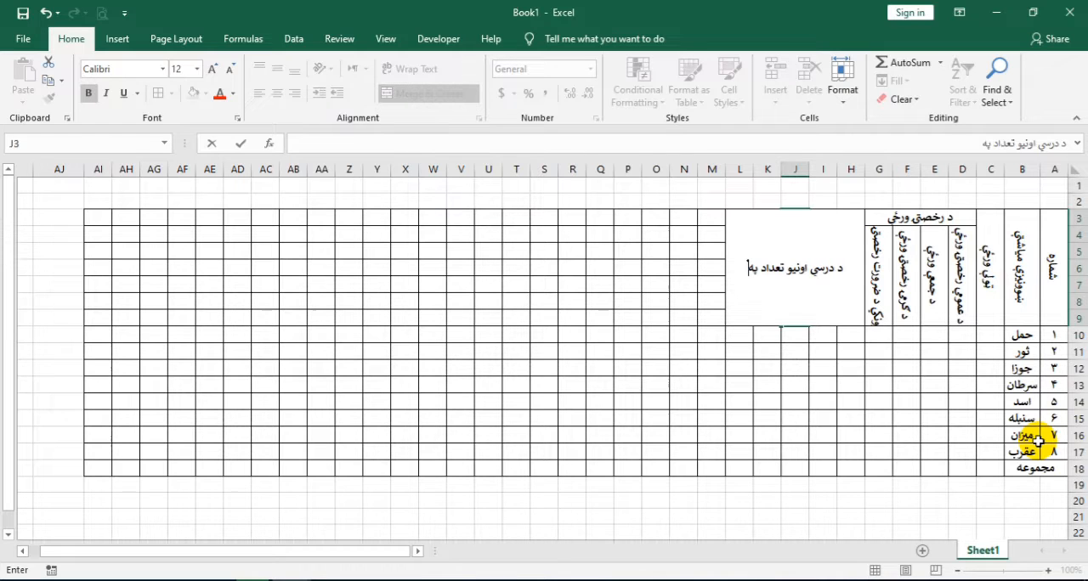
type(" تعل")
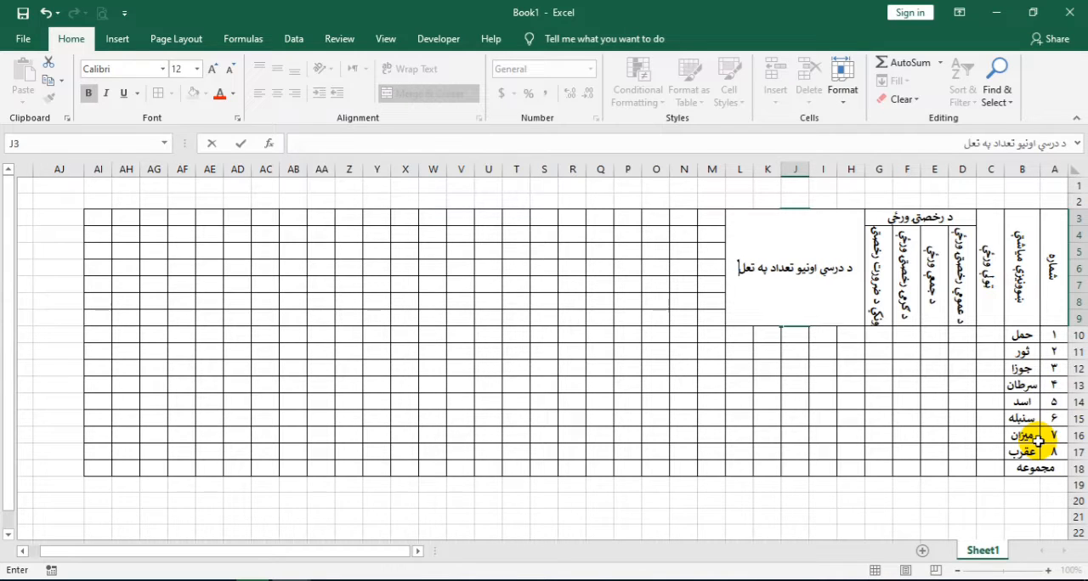
type("يمي کال کې")
key("Return")
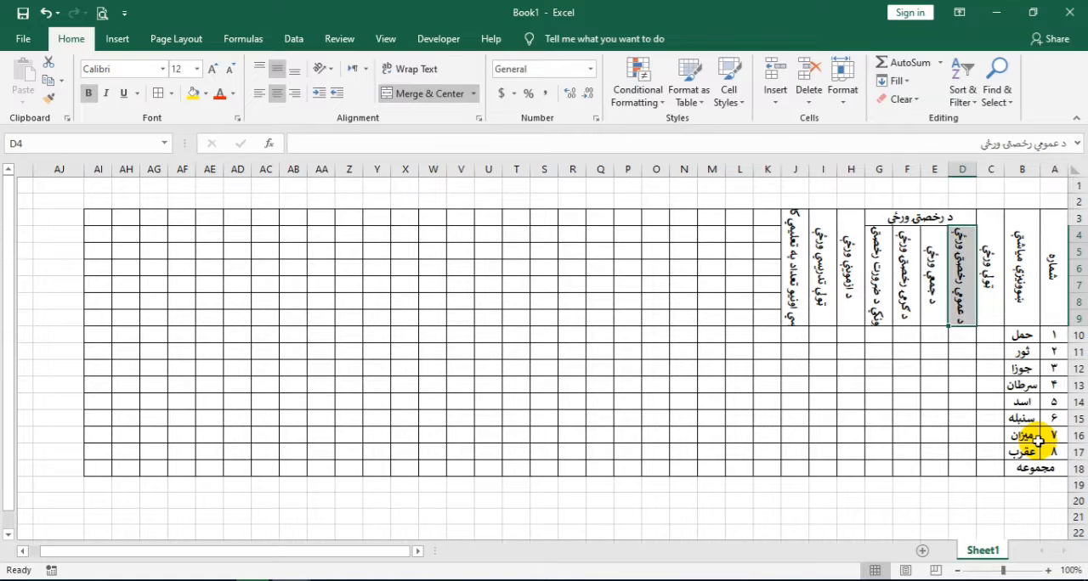
Increase the height of header rows 3 to 9 together so the longest rotated headings fit in full
left_click_drag(1075, 218, 1082, 304)
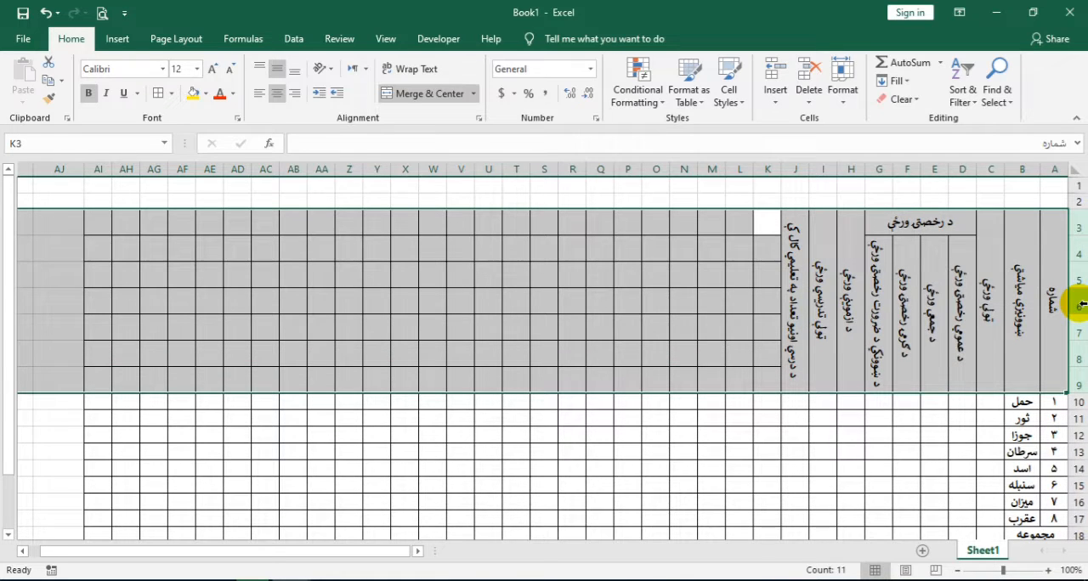
left_click_drag(1081, 345, 1081, 338)
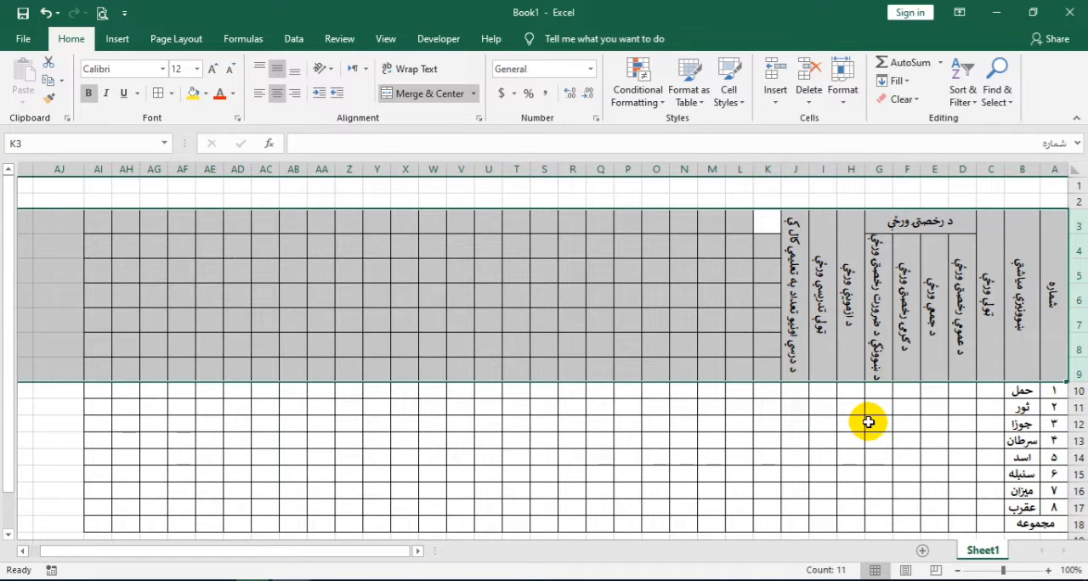
Fill the total days column with ۳۱ in C10 to C15 and ۳۰ in C16 and C17
scroll(844, 408, "down", 1)
scroll(844, 408, "down", 2)
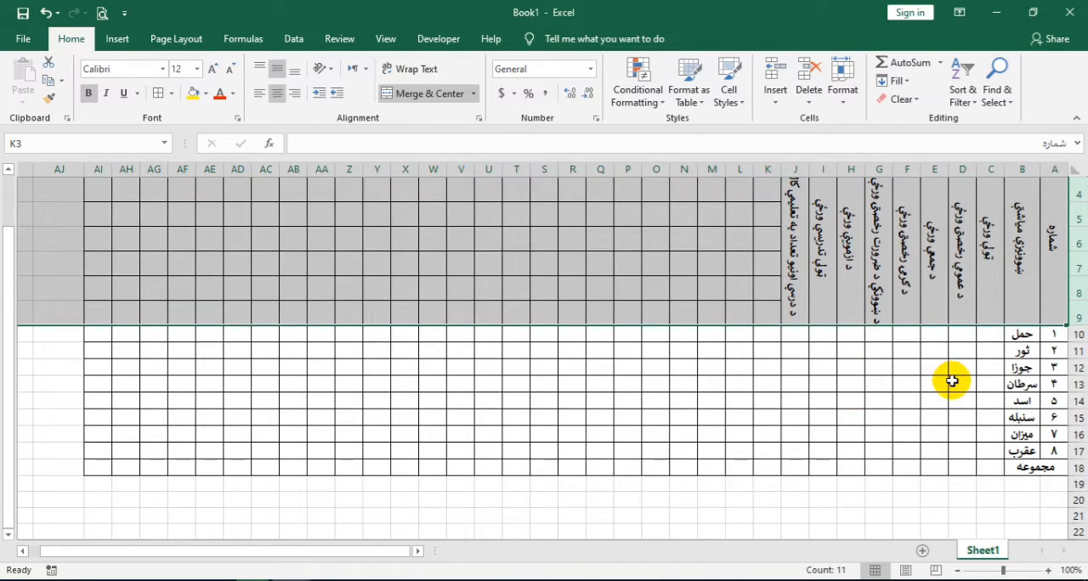
left_click(987, 336)
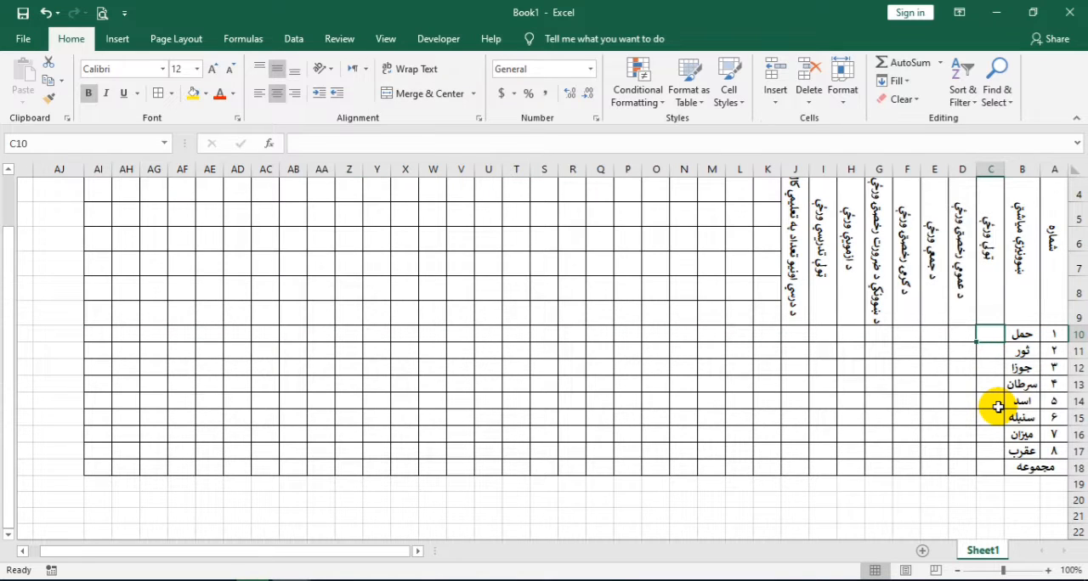
type("٣١")
key("Return")
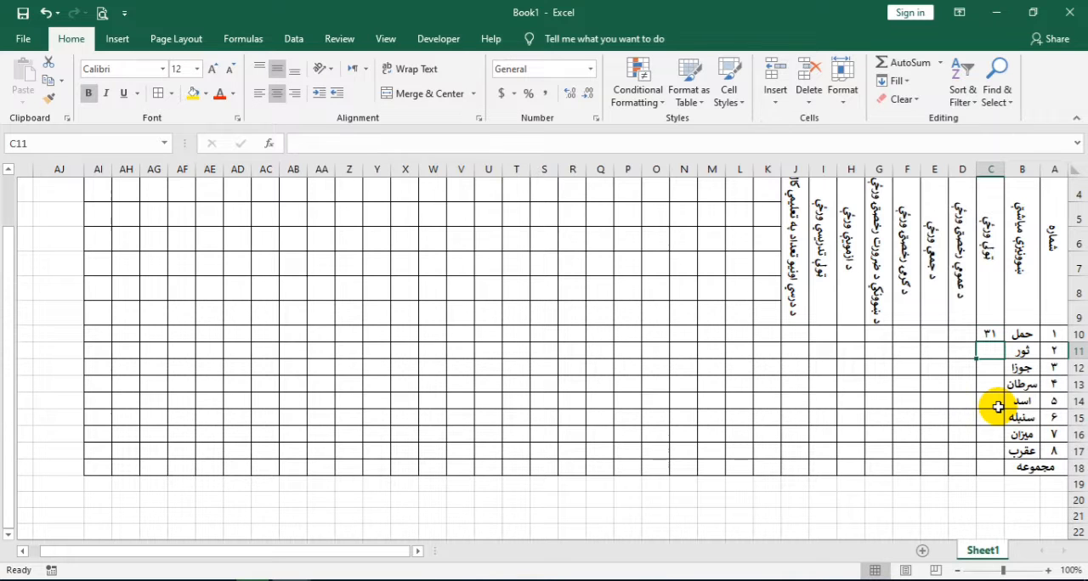
type("٣١")
key("Return")
type("٣١")
key("Return")
type("٣١")
key("Return")
type("٣١")
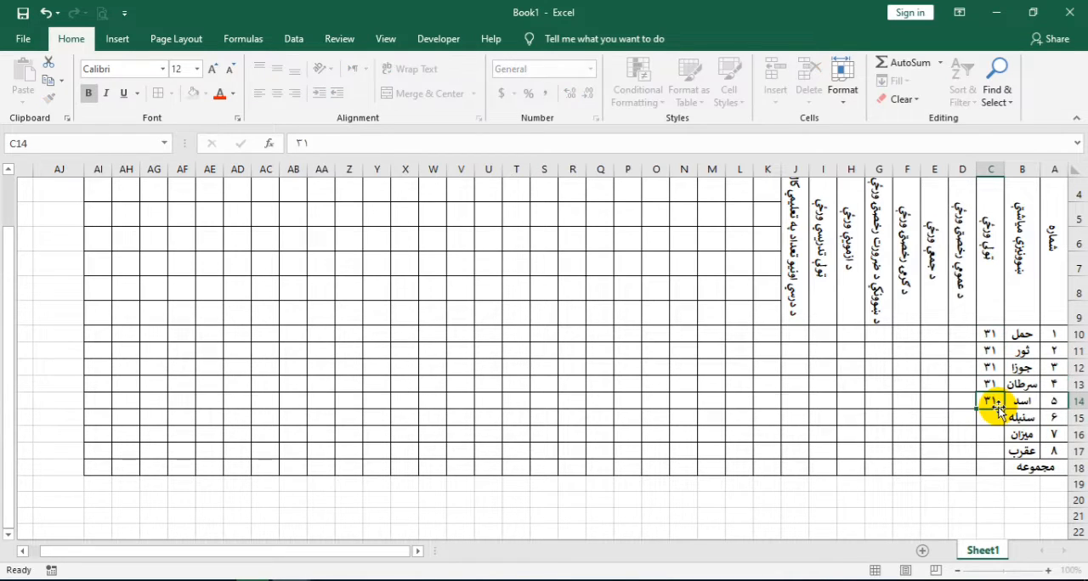
key("Return")
type("٣١")
key("Return")
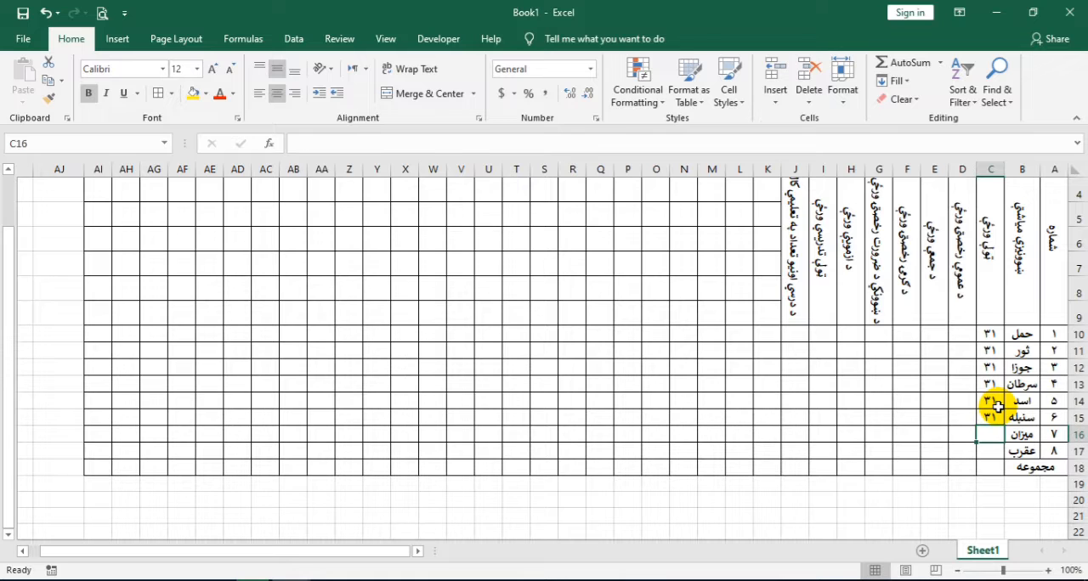
type("٣٠")
key("Return")
type("٣٠")
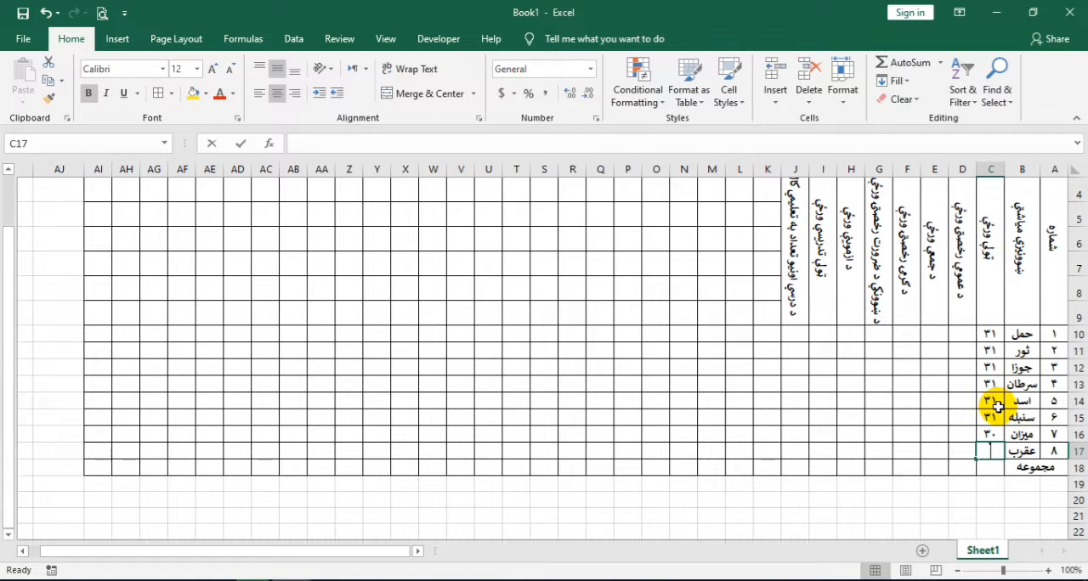
key("Return")
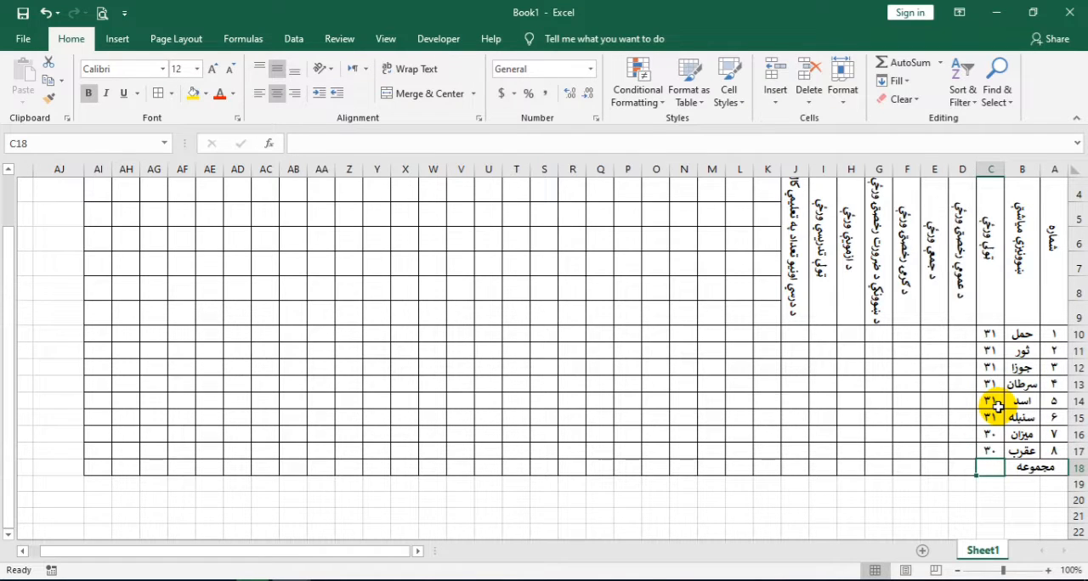
Increase the height of the month and total rows 10 to 18 together
left_click(1078, 334)
left_click_drag(1081, 352, 1079, 463)
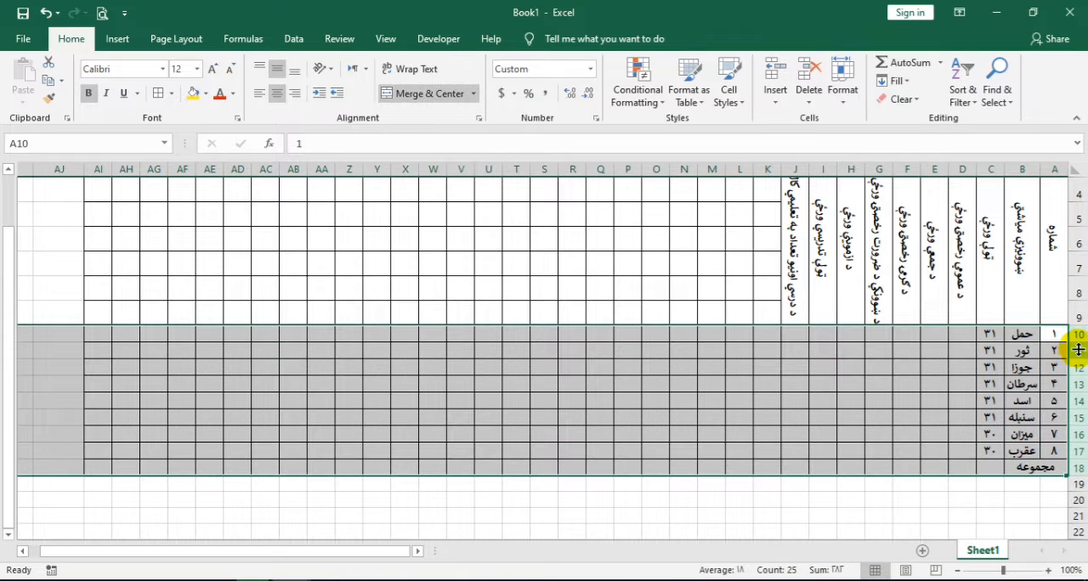
left_click_drag(1074, 343, 1077, 350)
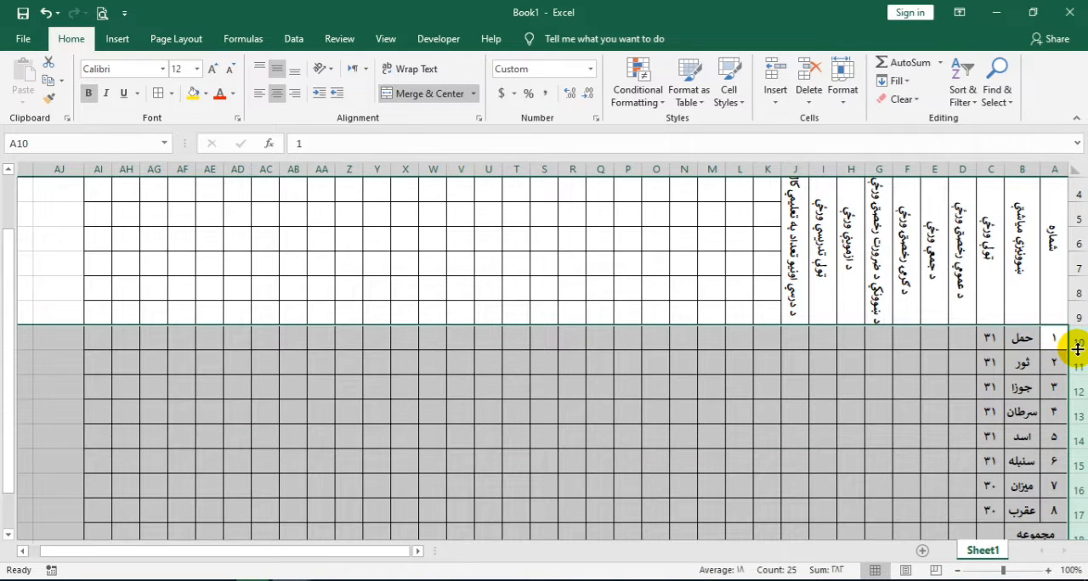
Rotate the text in C10 to J18 to -90 degrees and set its font size to 16
scroll(968, 378, "down", 1)
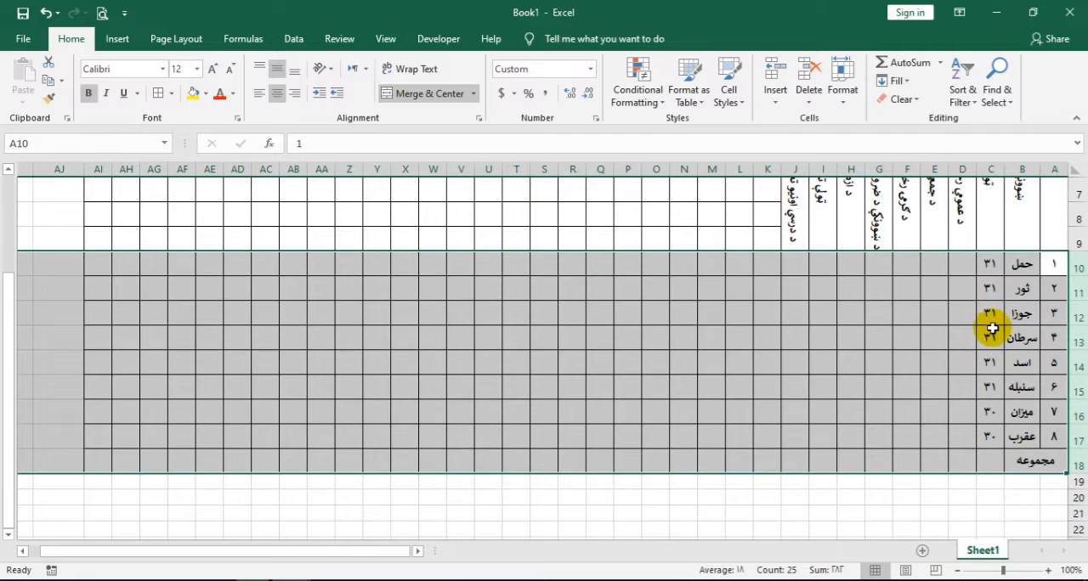
left_click_drag(992, 270, 796, 455)
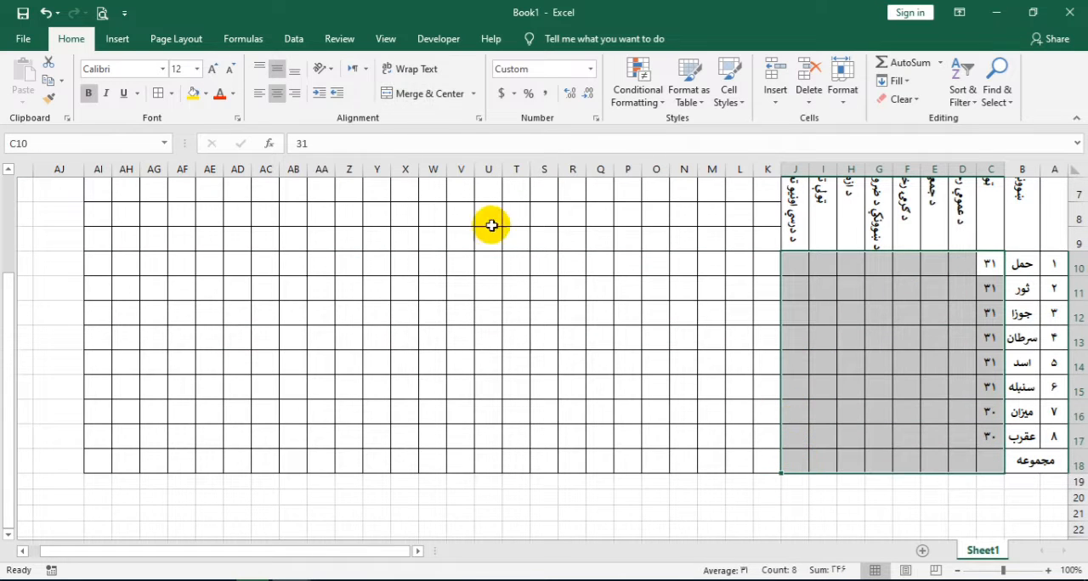
left_click(478, 119)
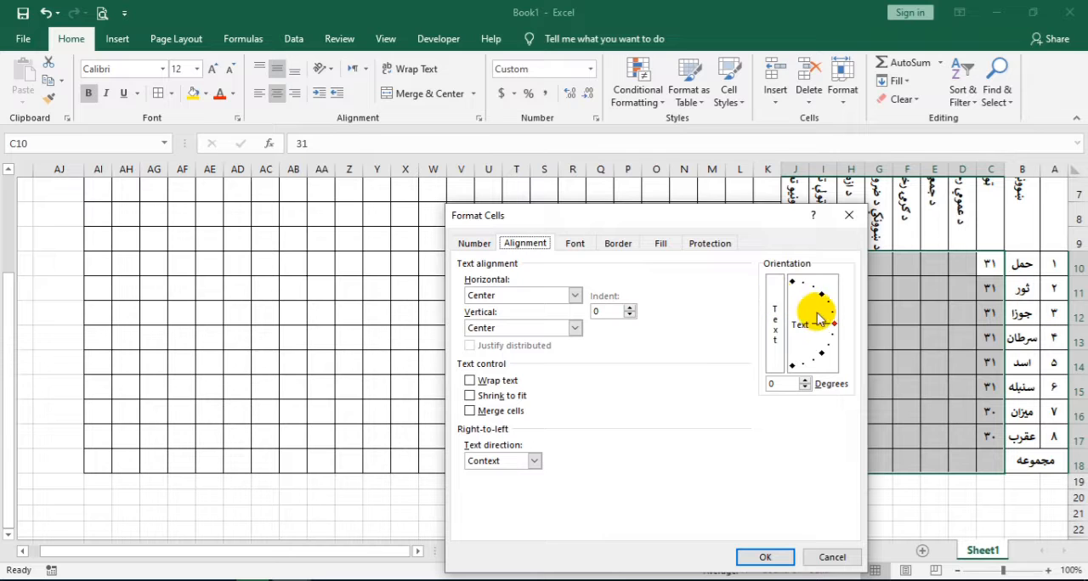
left_click_drag(831, 325, 791, 366)
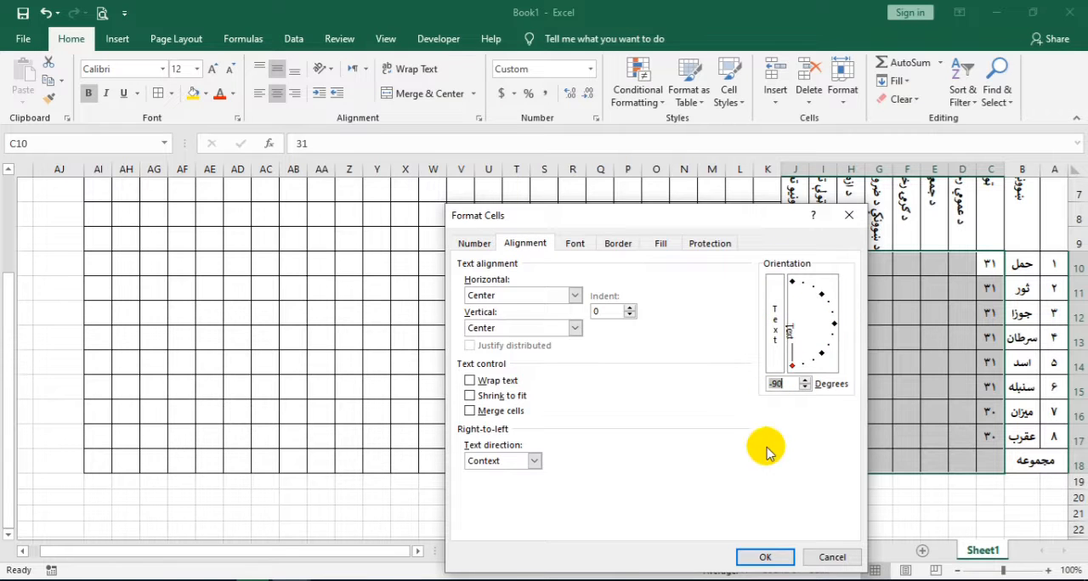
left_click(767, 556)
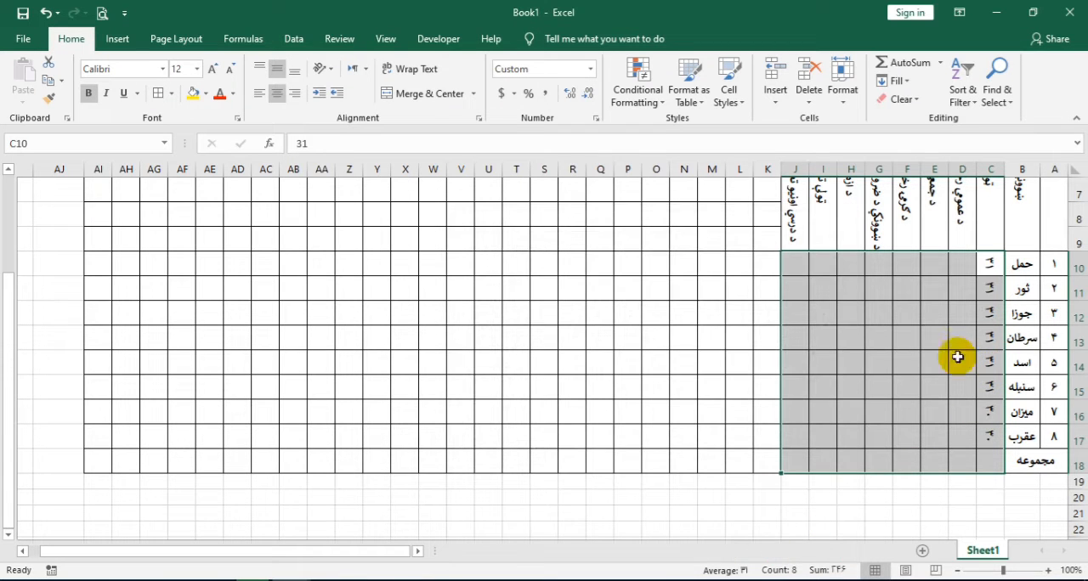
left_click(216, 73)
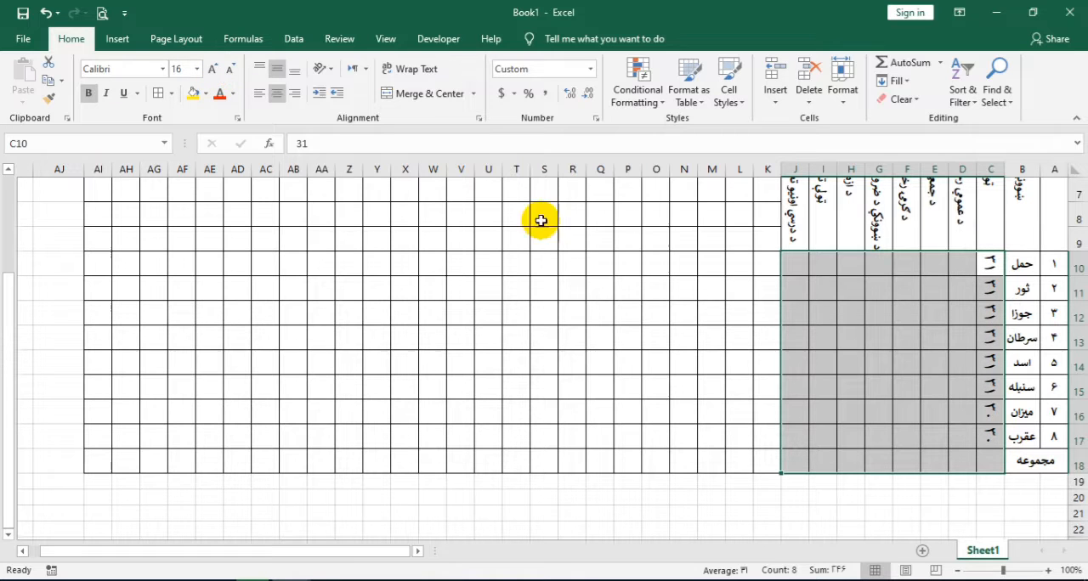
Fill the general holidays column, D10 to D17, with ۲, ۱, ۴, ۱, ۱, ۱, ۰ and ۰
left_click(934, 308)
scroll(934, 316, "up", 2)
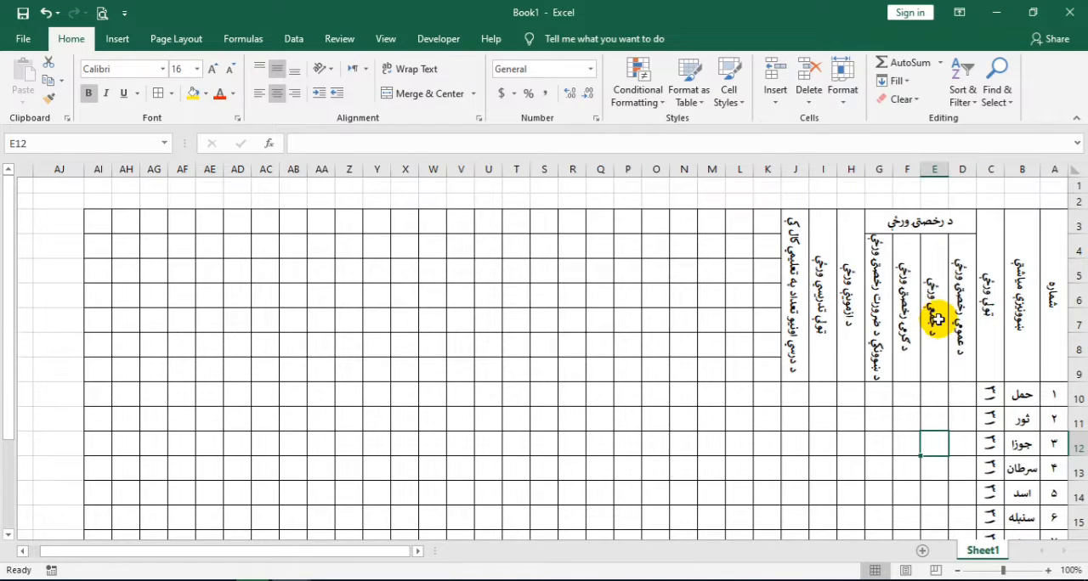
scroll(934, 312, "down", 1)
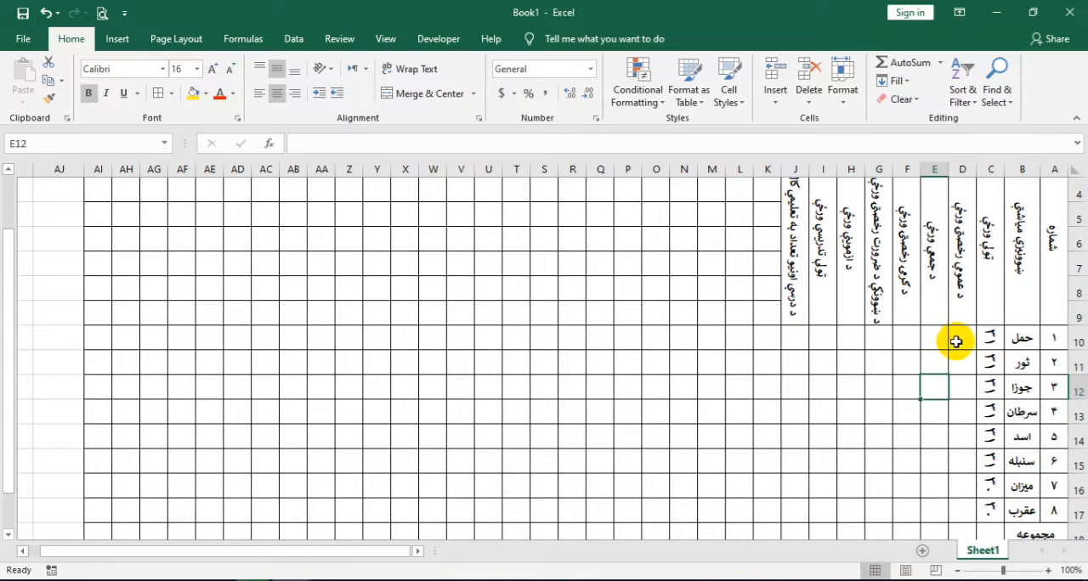
left_click(958, 340)
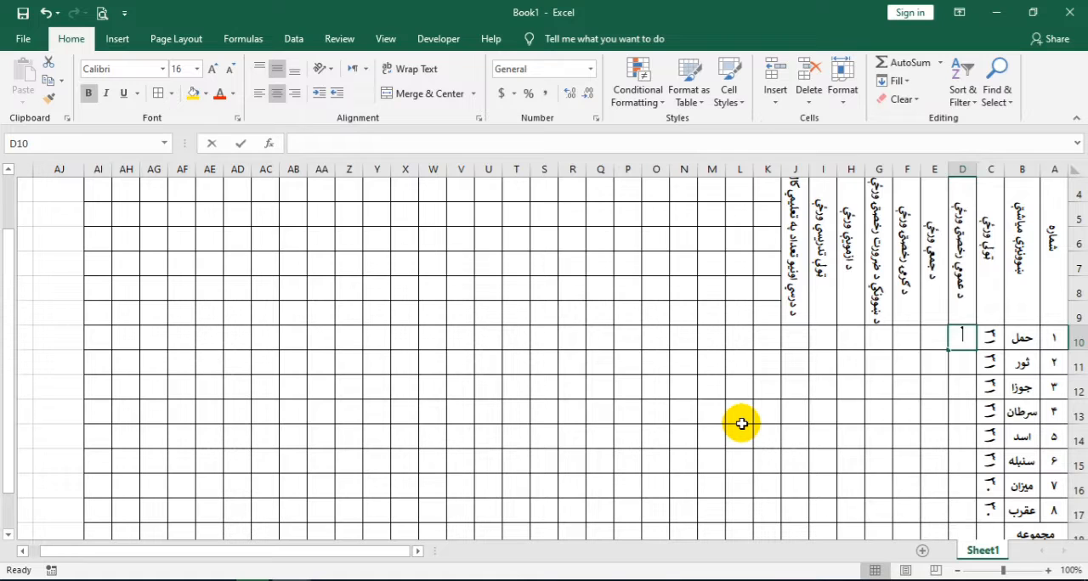
type("٣")
key("Return")
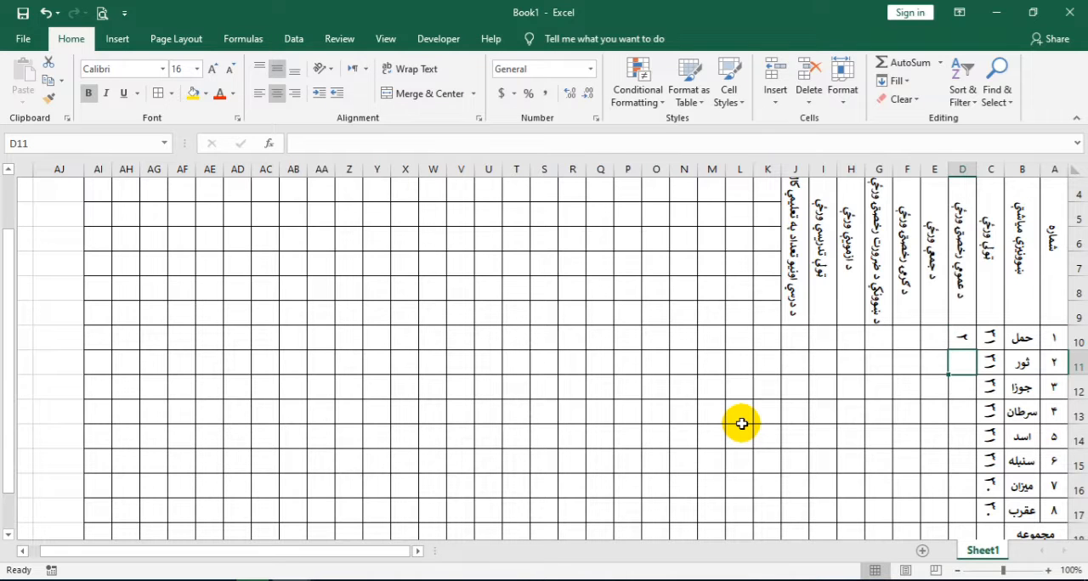
type("١")
key("Return")
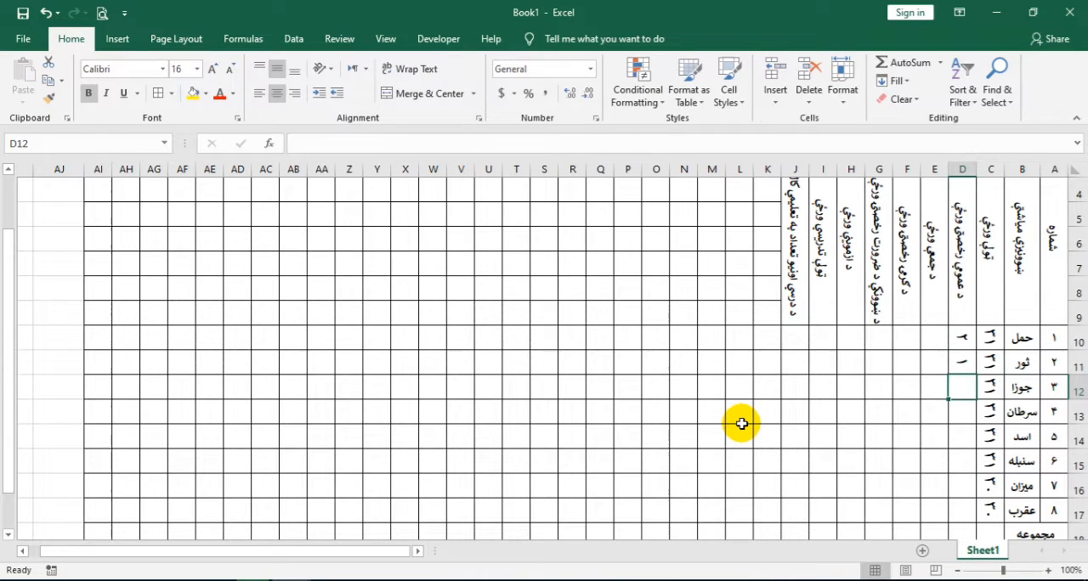
type("٤")
key("Return")
type("١")
key("Return")
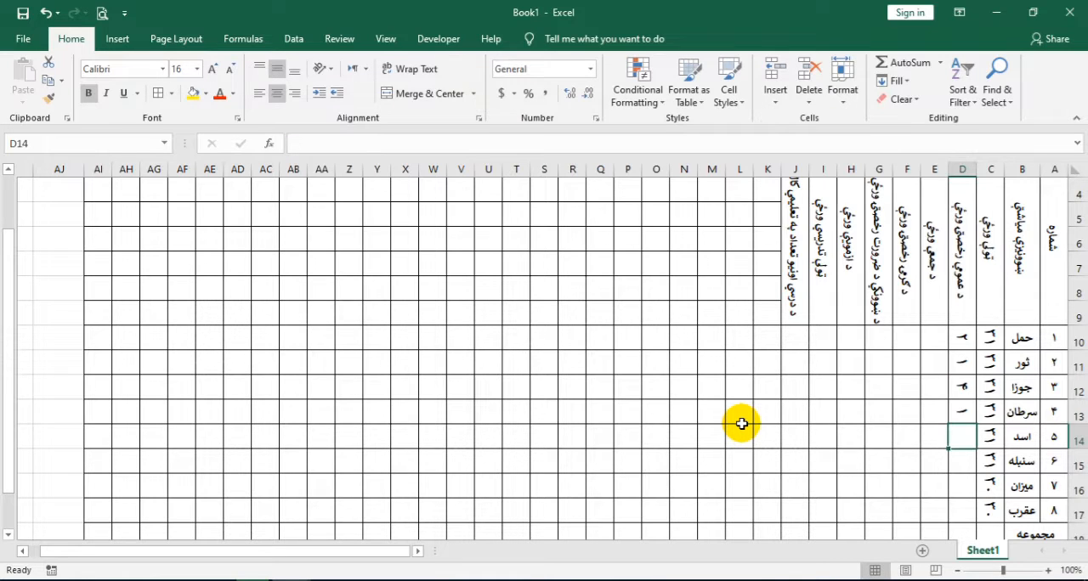
type("١")
key("Return")
type("١")
key("Return")
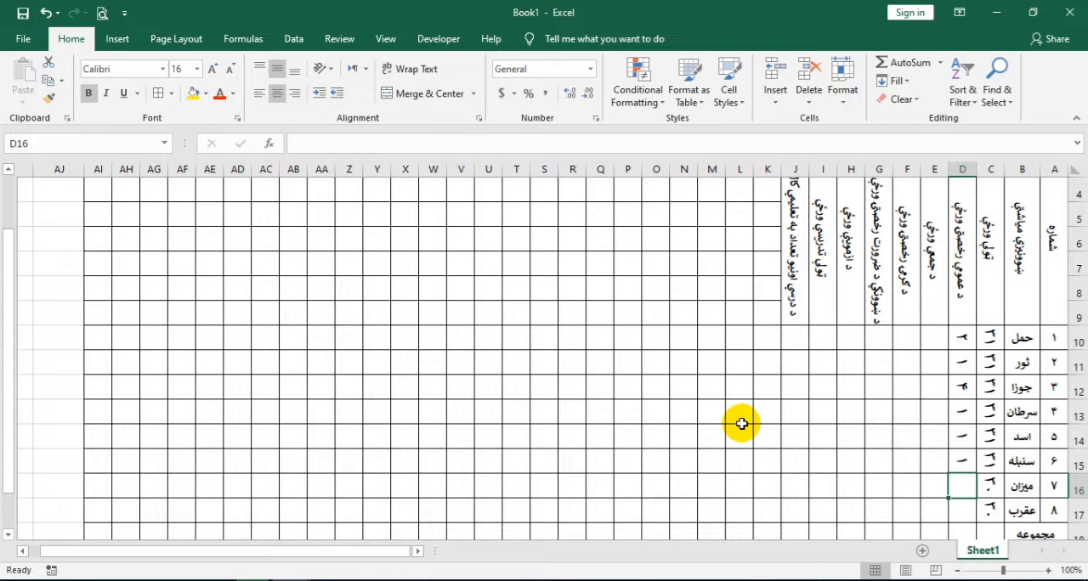
type("٠")
key("Return")
type("٠")
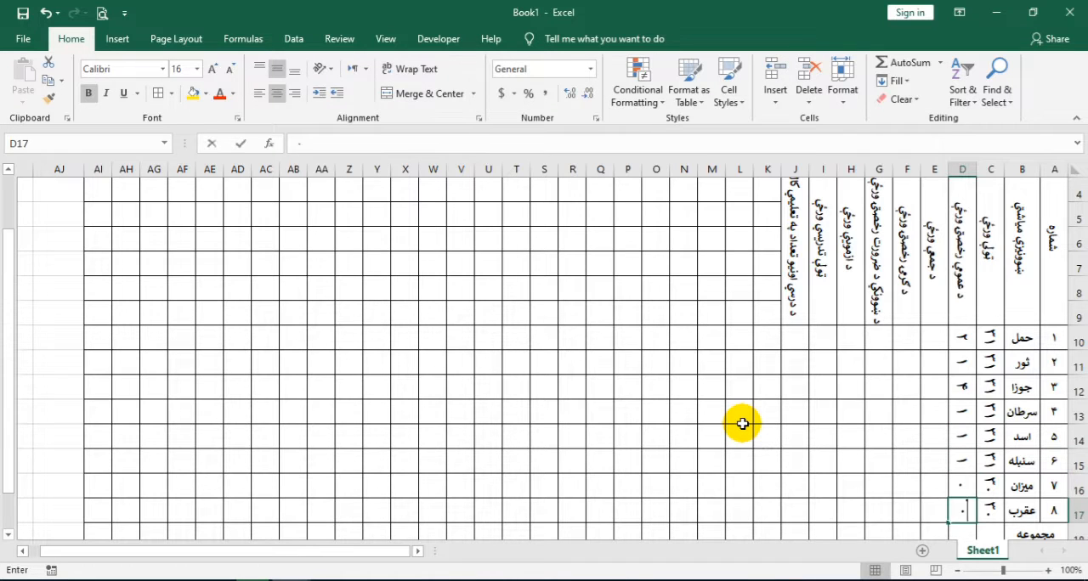
key("Return")
Fill the Fridays column, E10 to E17, with ۵, ۴, ۴, ۵, ۴, ۵, ۴ and ۴
left_click(938, 312)
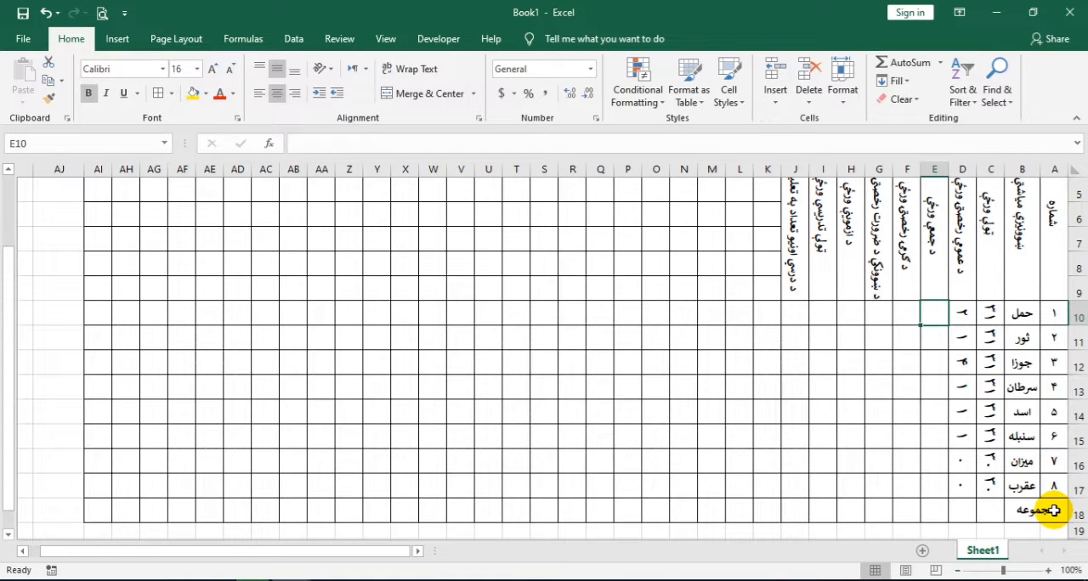
type("٥")
key("Return")
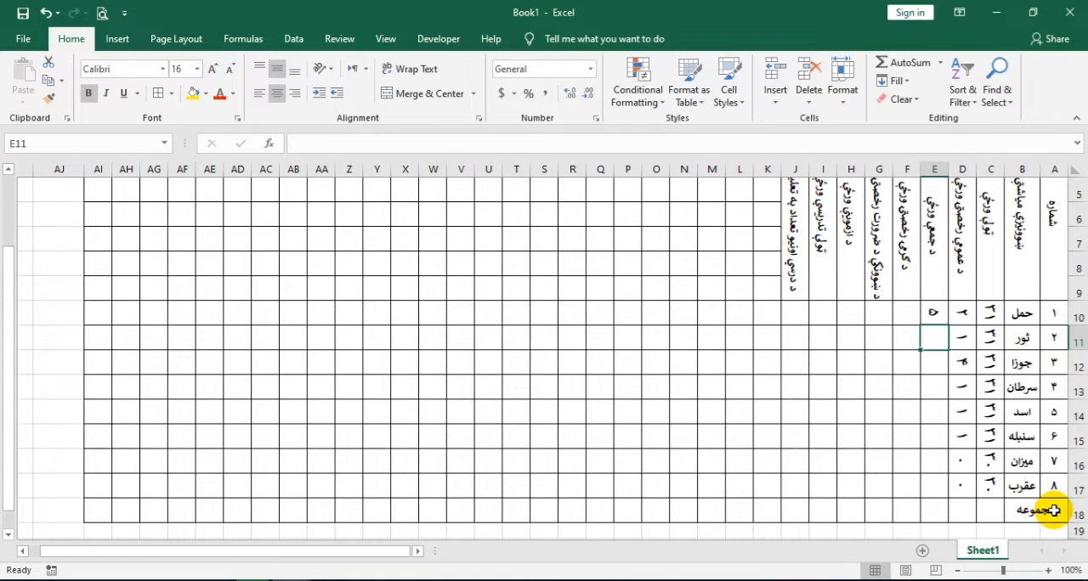
type("٤")
key("Return")
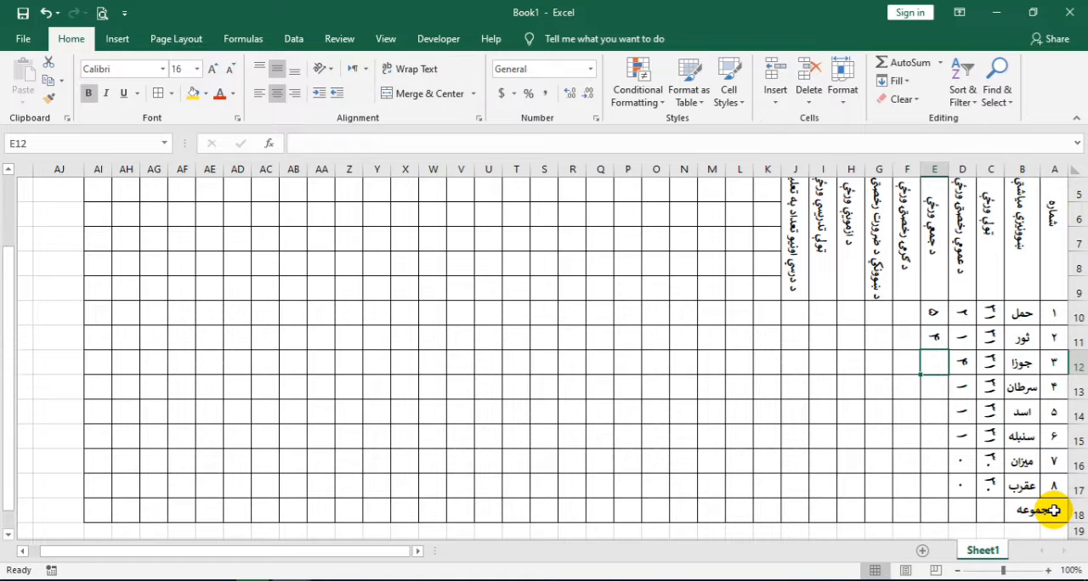
type("٤")
key("Return")
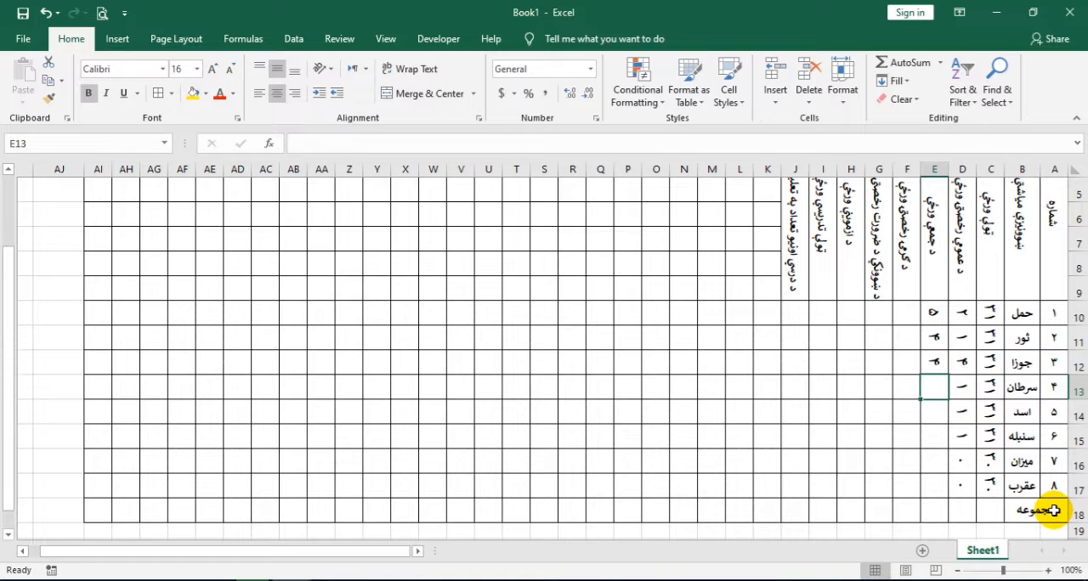
type("٥")
key("Return")
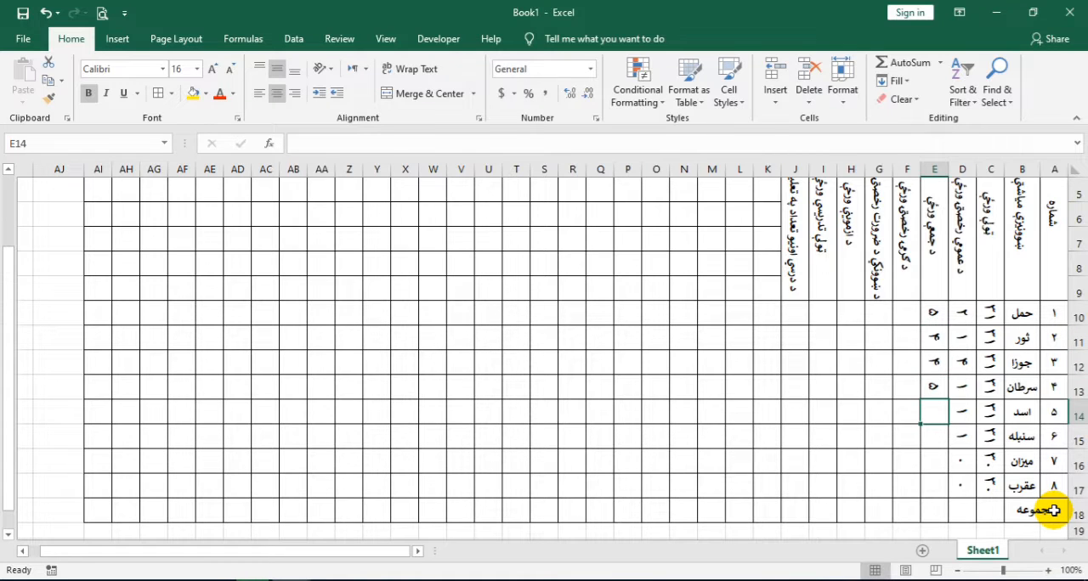
type("٤")
key("Return")
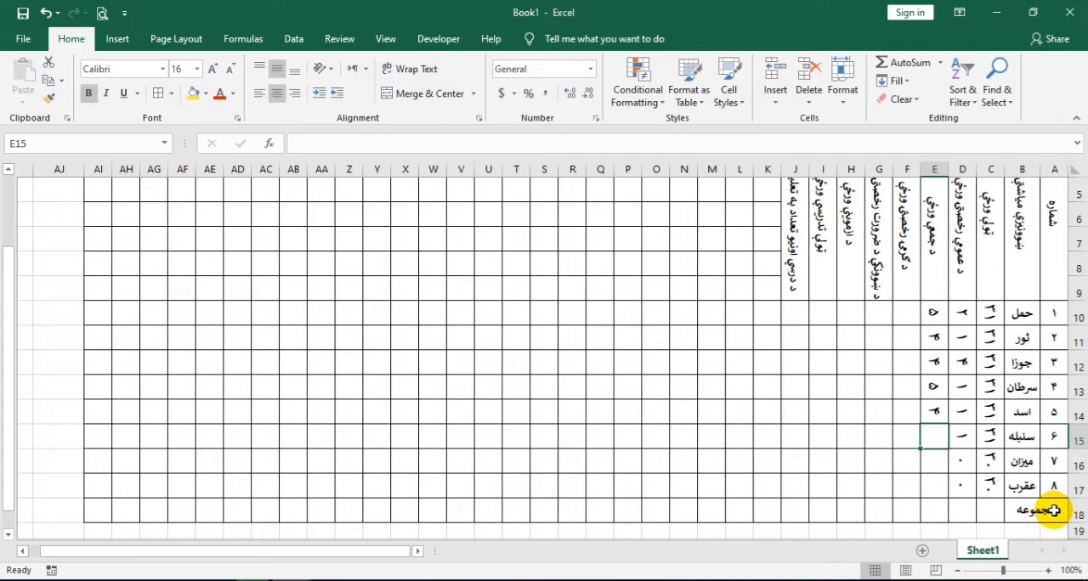
type("٥")
key("Return")
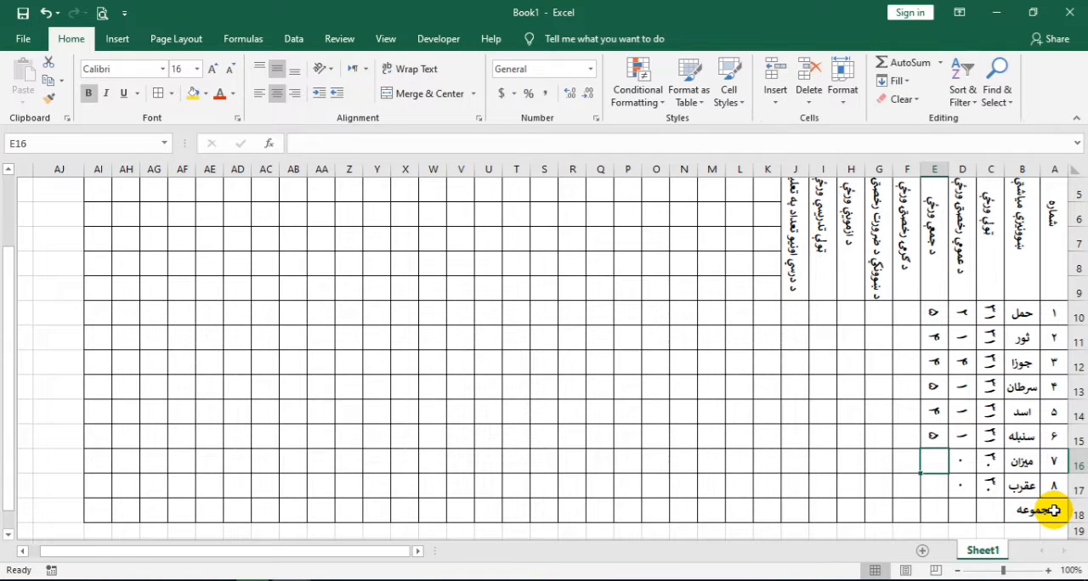
type("٤")
key("Return")
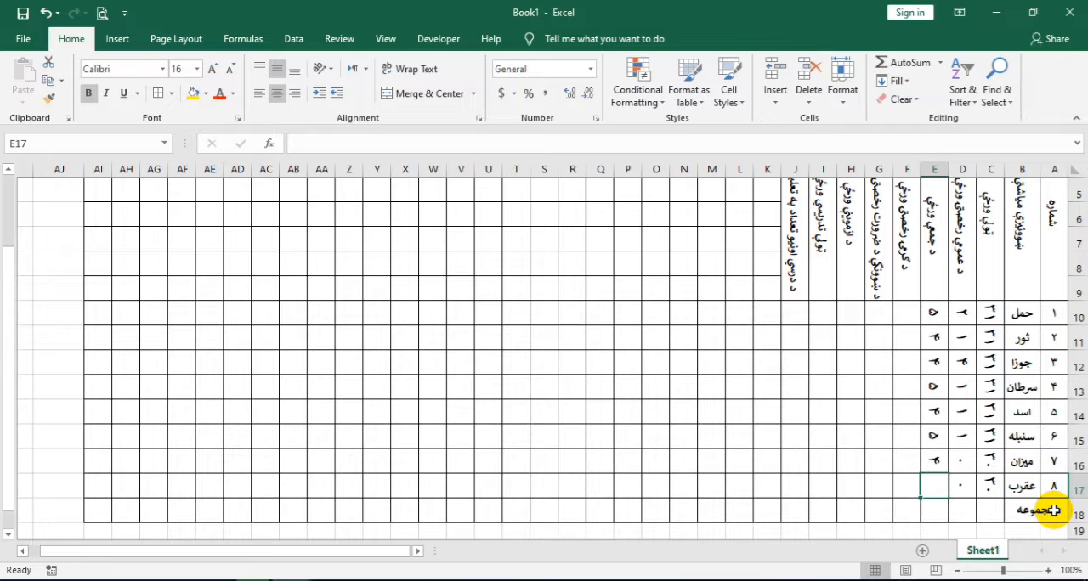
type("٤")
key("Return")
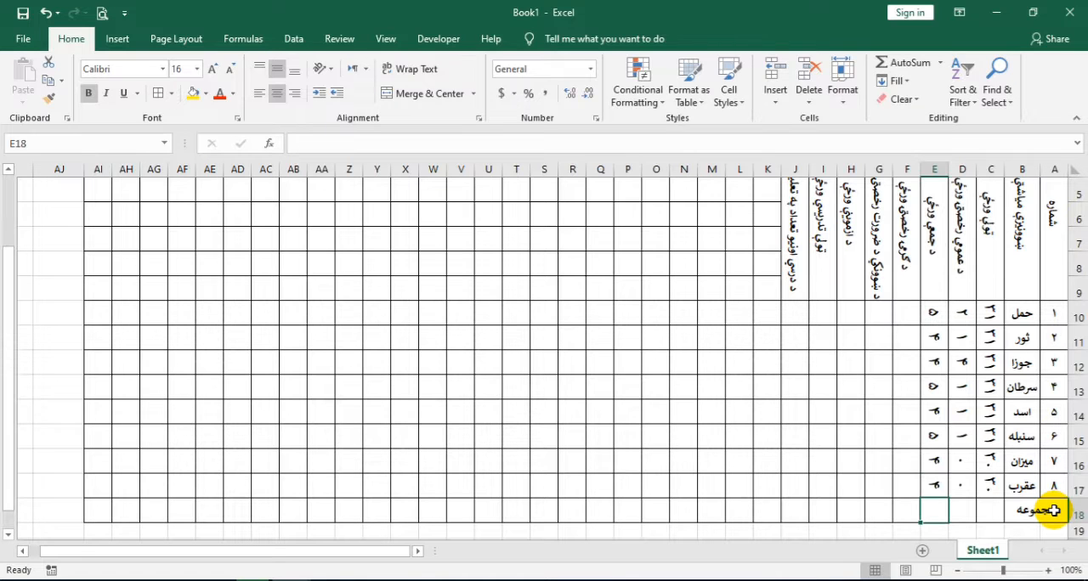
Fill the summer holidays column with ۹ in F14 and ۰ in F10 to F13 and F15 to F17
left_click(911, 319)
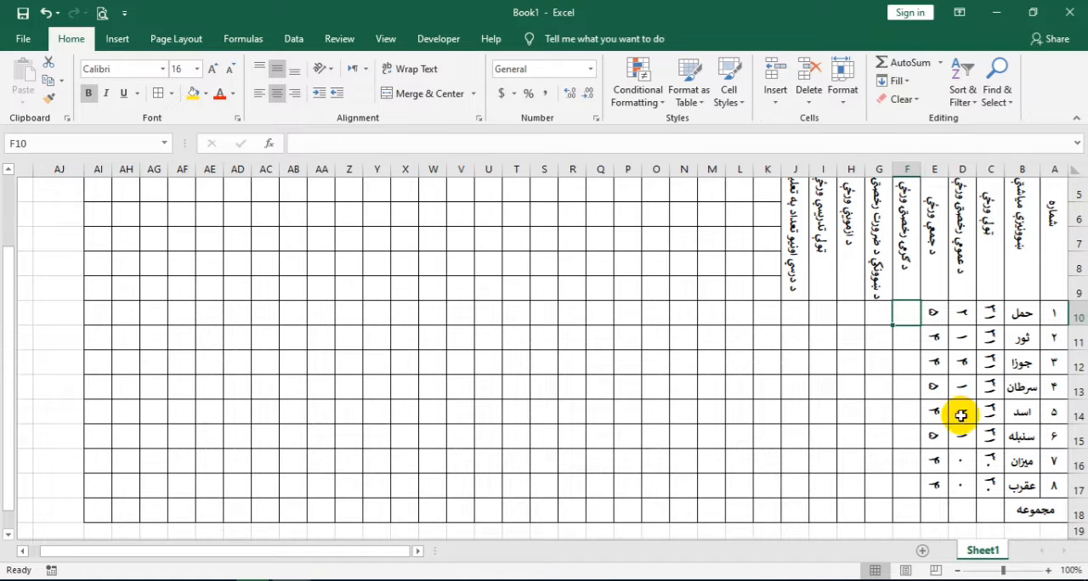
left_click(902, 409)
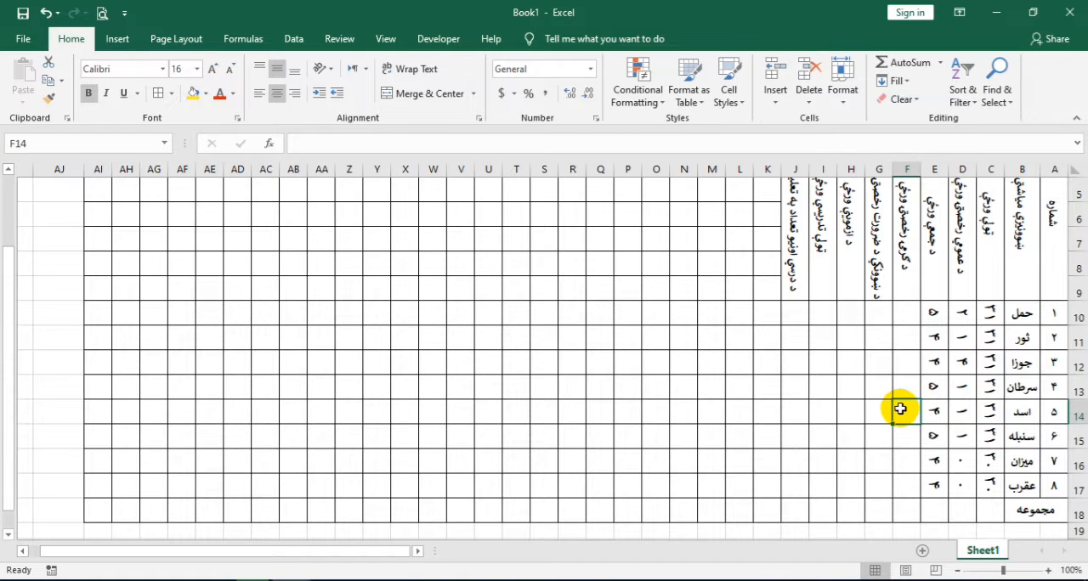
type("9")
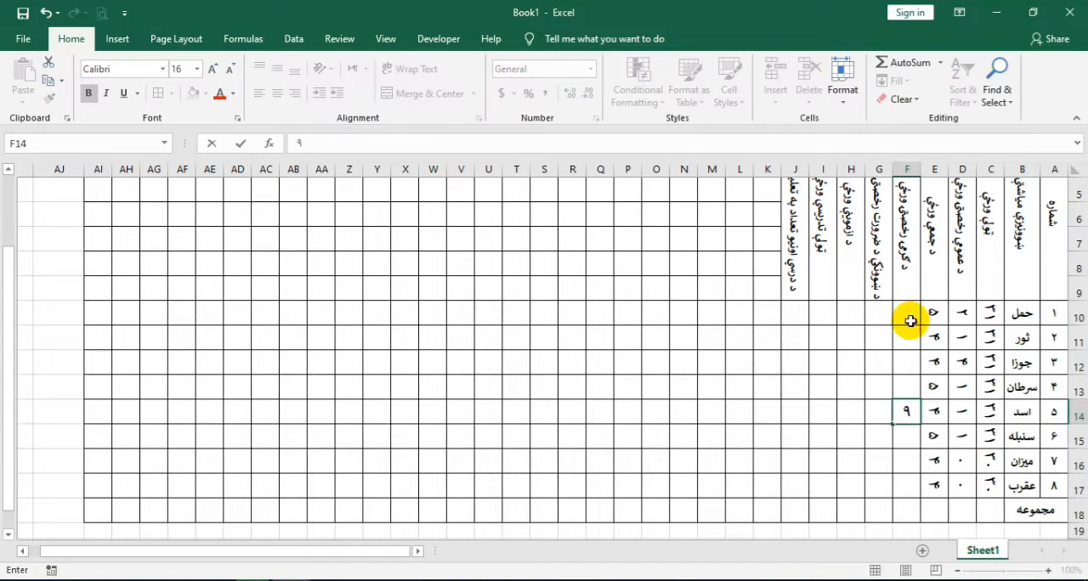
left_click(906, 316)
type("0")
key("Return")
type("0")
key("Return")
type("0")
key("Return")
type("0")
key("Return")
key("Return")
type("0")
key("Return")
type("0")
key("Return")
type("0")
key("Return")
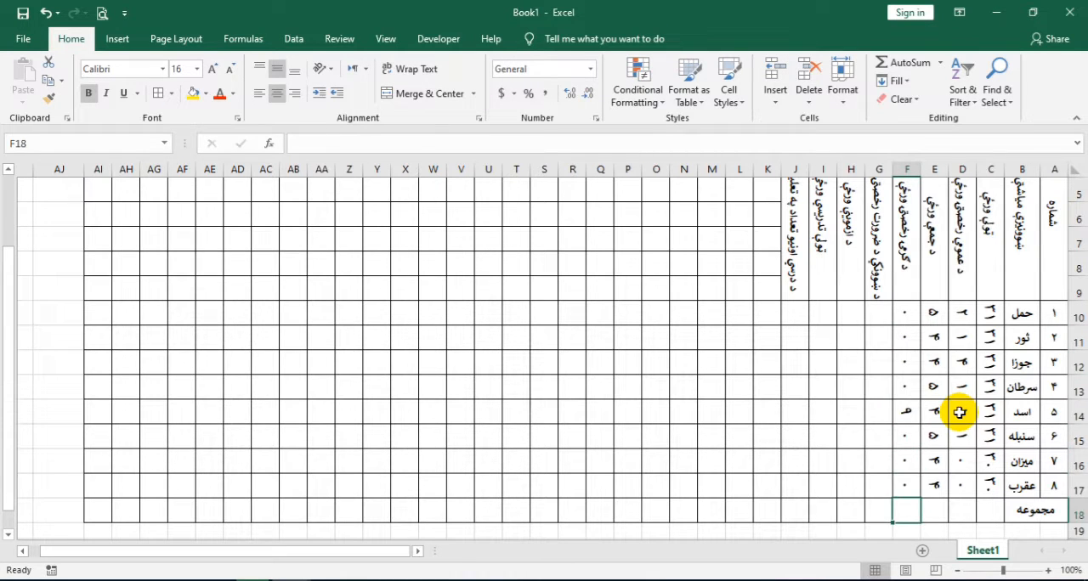
Fill the teachers' necessity leave column, G10 to G17, with ۱, ۱, ۰, ۱, ۲, ۲, ۲ and ۲
left_click(882, 316)
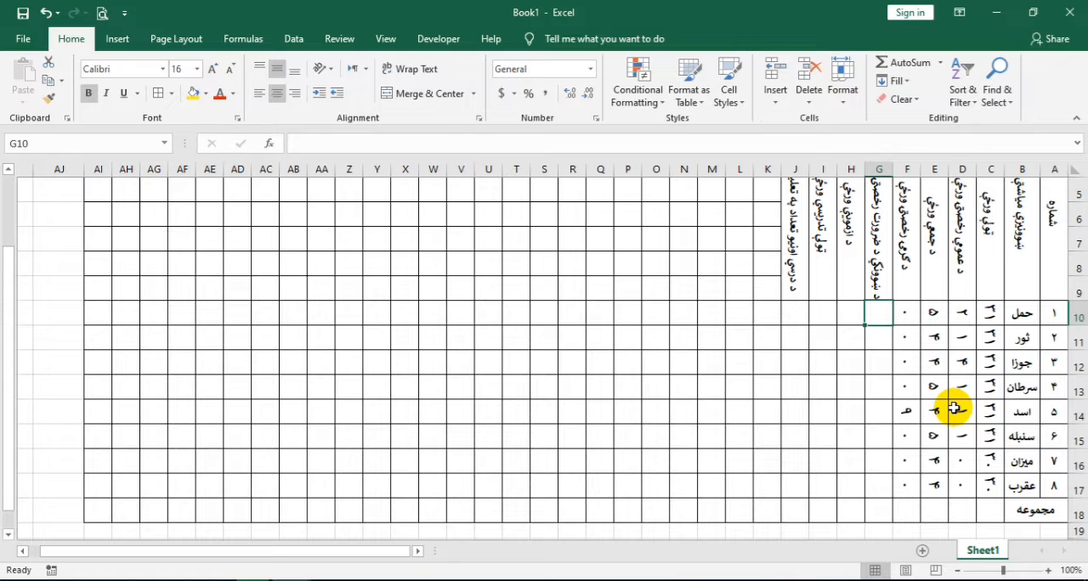
type("١")
key("Return")
type("١")
key("Return")
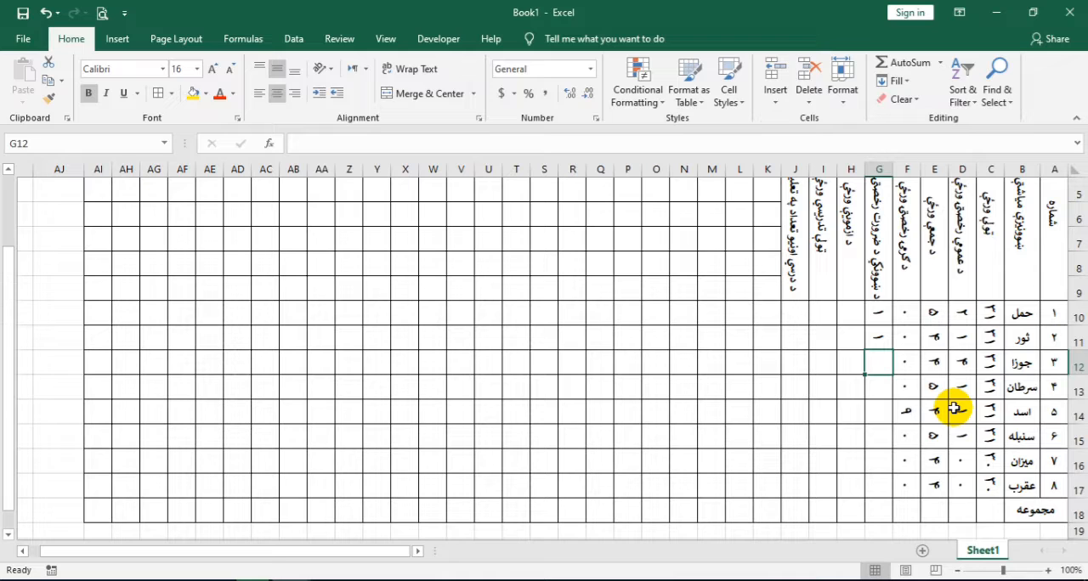
type("٠")
key("Return")
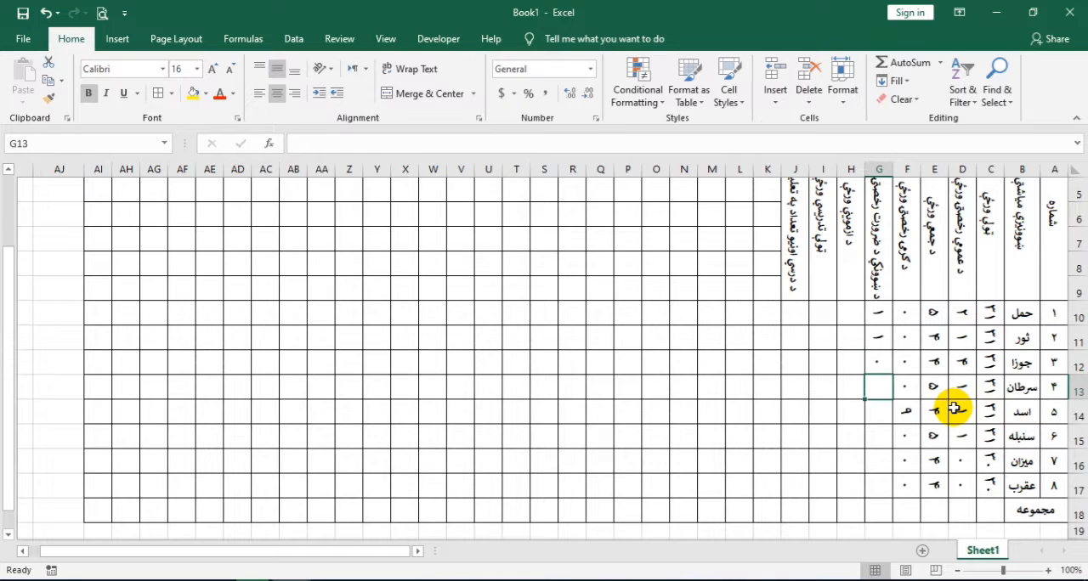
key("Return")
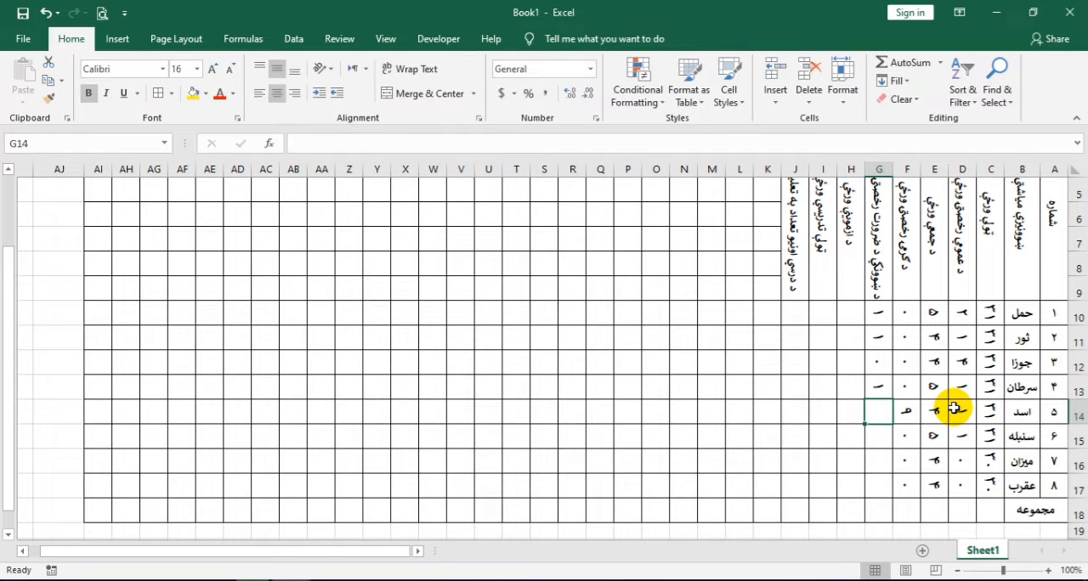
type("٢")
key("Return")
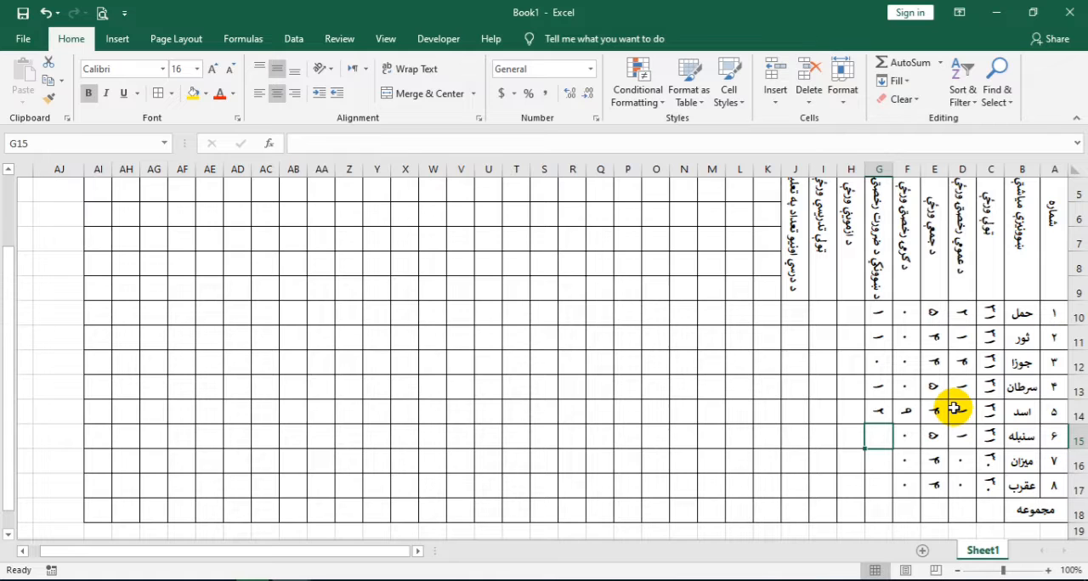
type("٢")
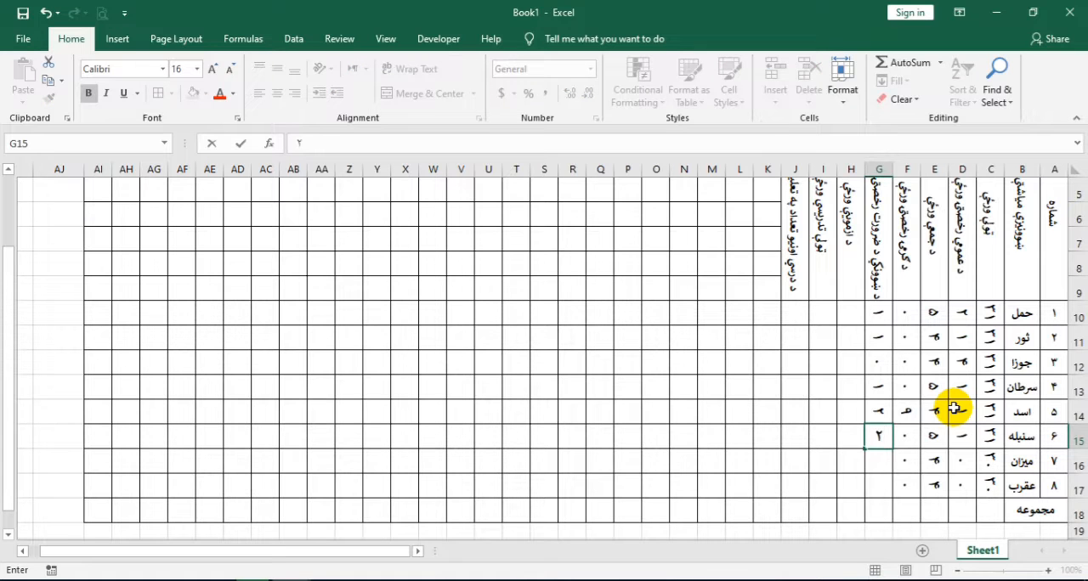
key("Return")
type("٢")
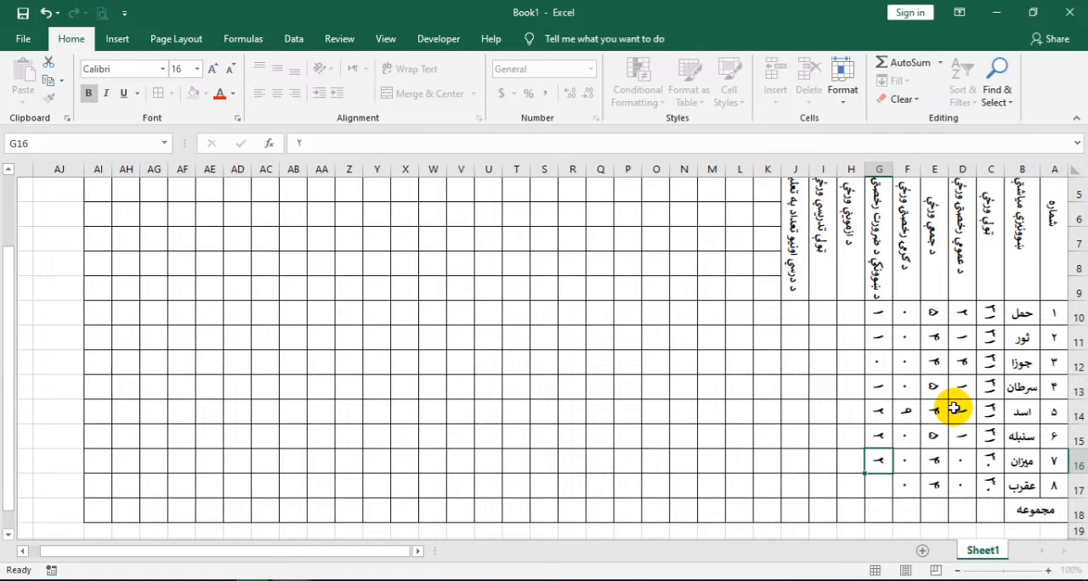
key("Return")
type("٢")
key("Return")
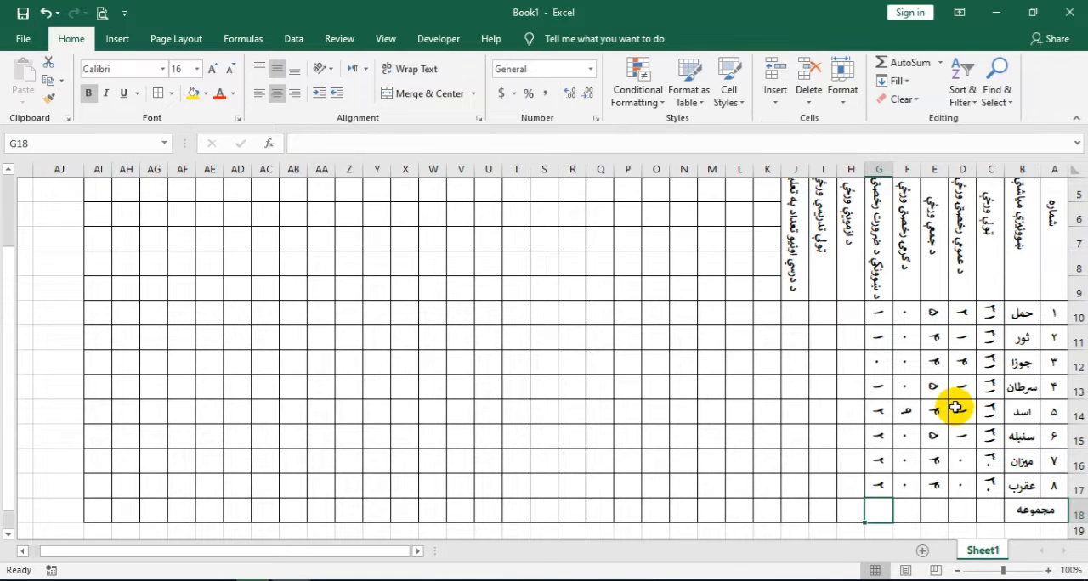
Fill the exam days column with ۱۳ in H13 and ۰ in H10 to H12 and H14 to H17
left_click(850, 320)
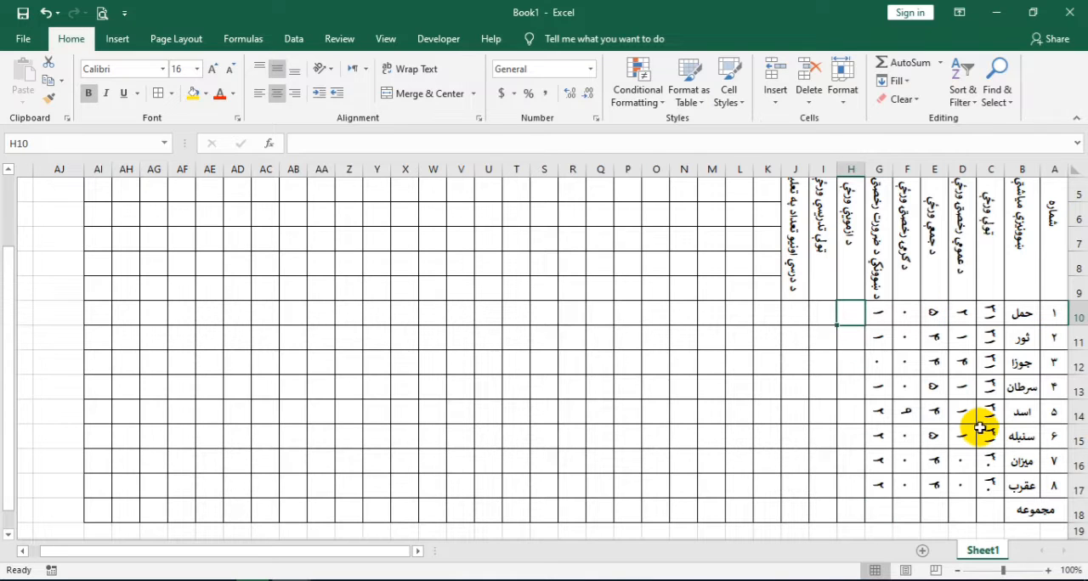
left_click(854, 387)
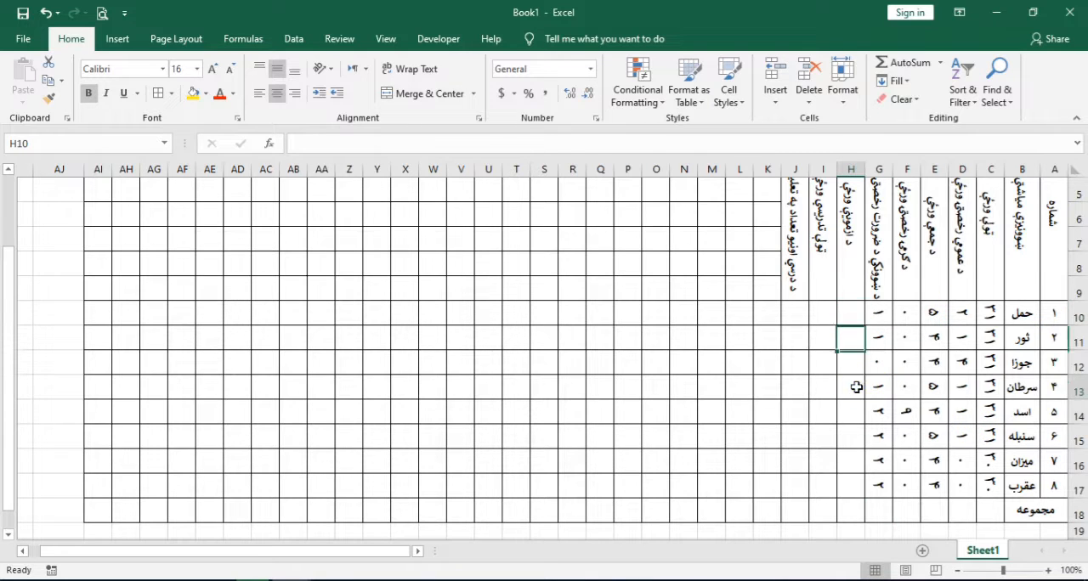
type("١٣")
key("Up")
key("Up")
key("Up")
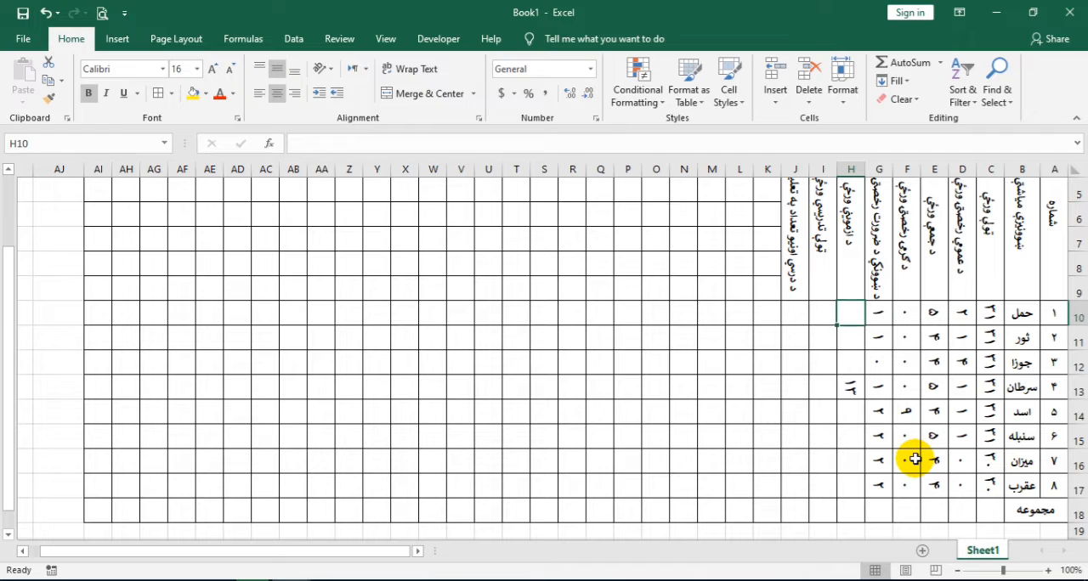
type("٠")
key("Return")
type("٠")
key("Return")
type("٠")
key("Return")
key("Return")
type("٠")
key("Return")
type("٠")
key("Return")
type("٠")
key("Return")
type("٠")
key("Return")
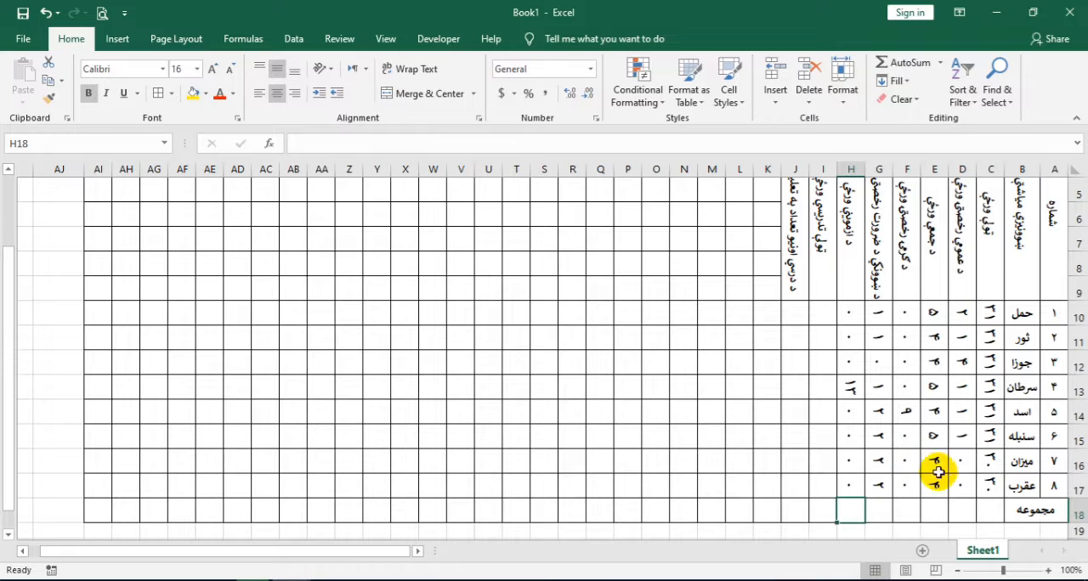
Calculate the first month's teaching days in I10 with the formula =C10-SUM(D10:H10)
left_click(830, 310)
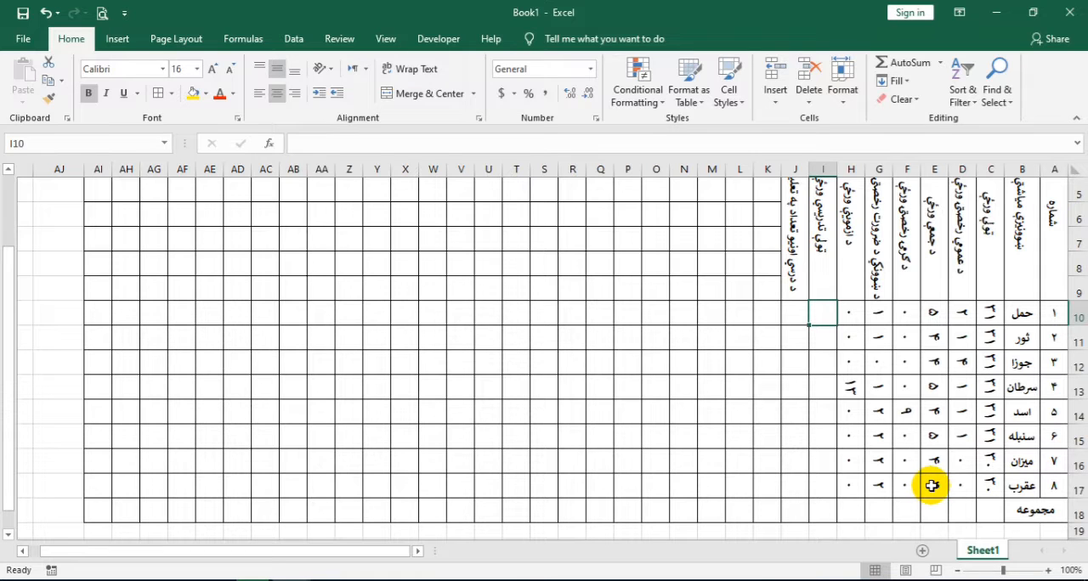
type("=")
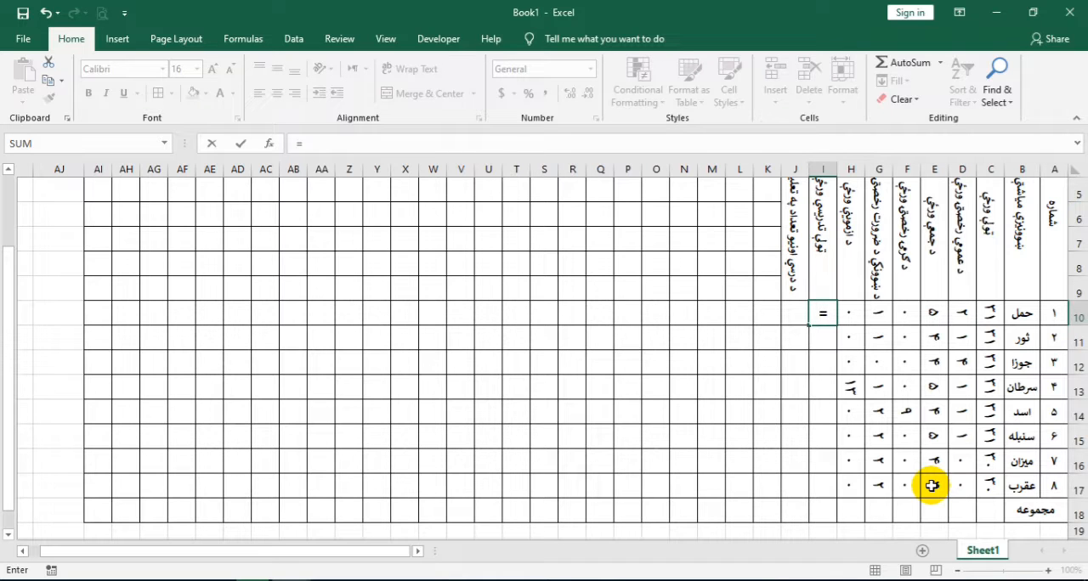
left_click(991, 315)
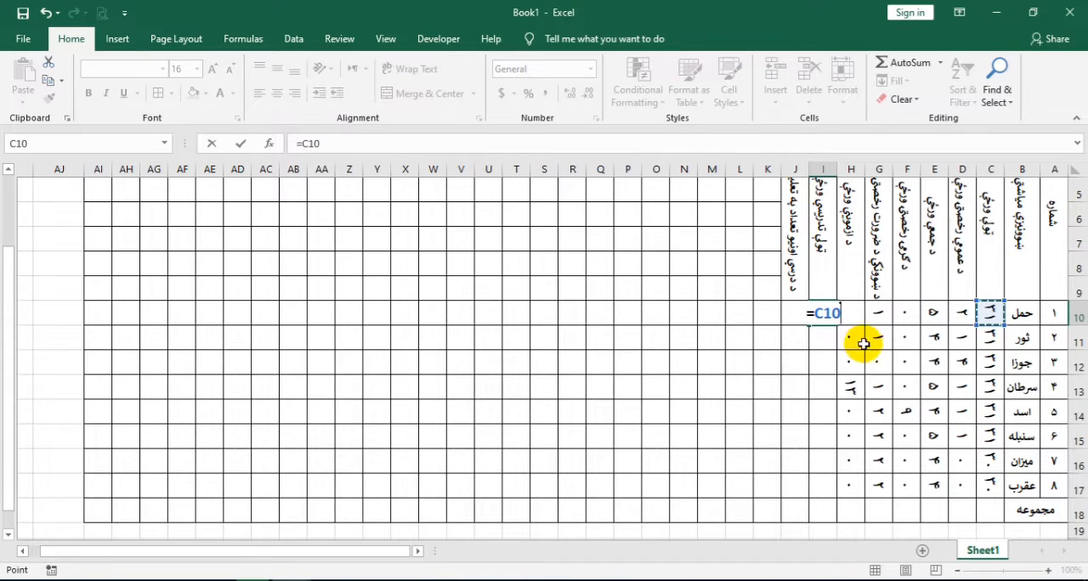
type("-")
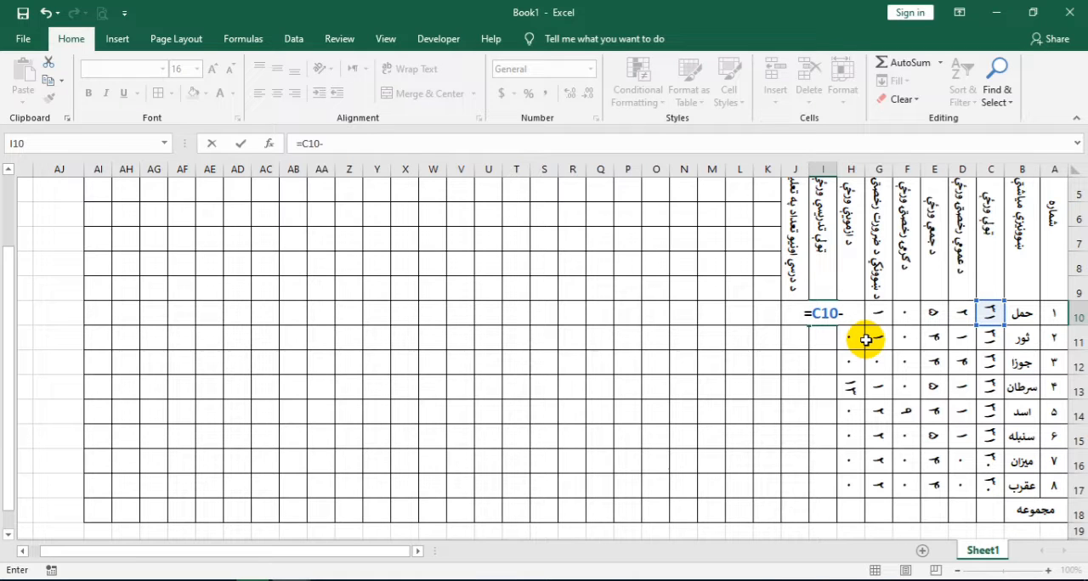
type("su")
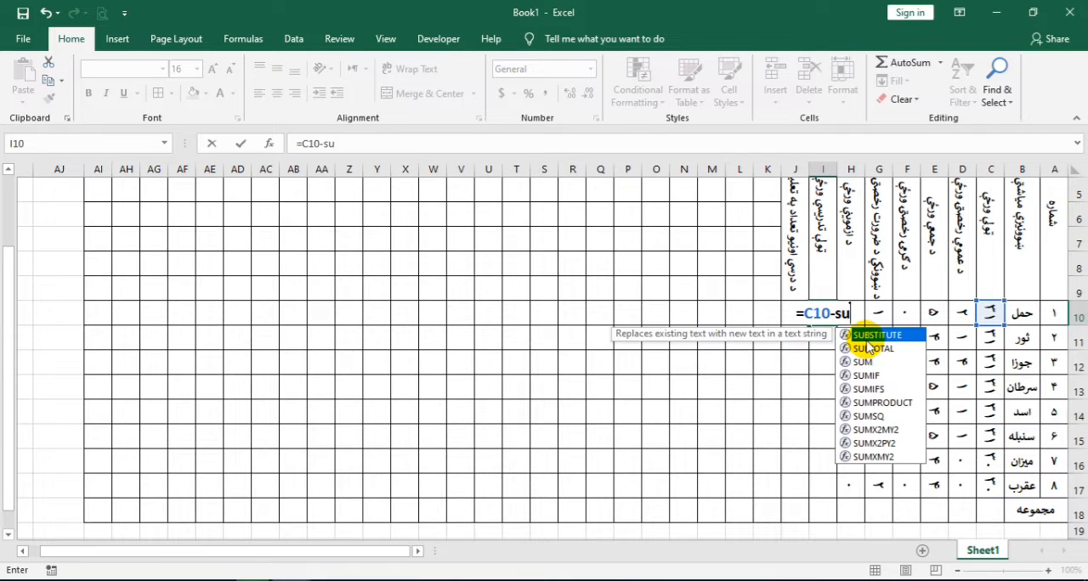
type("m")
double_click(865, 336)
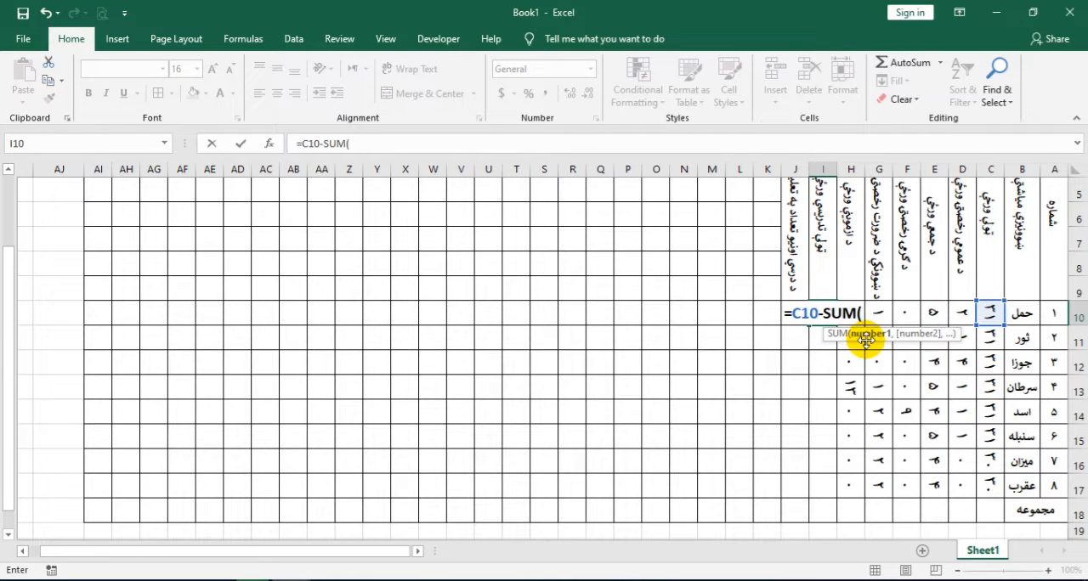
left_click(959, 313)
left_click_drag(958, 313, 856, 313)
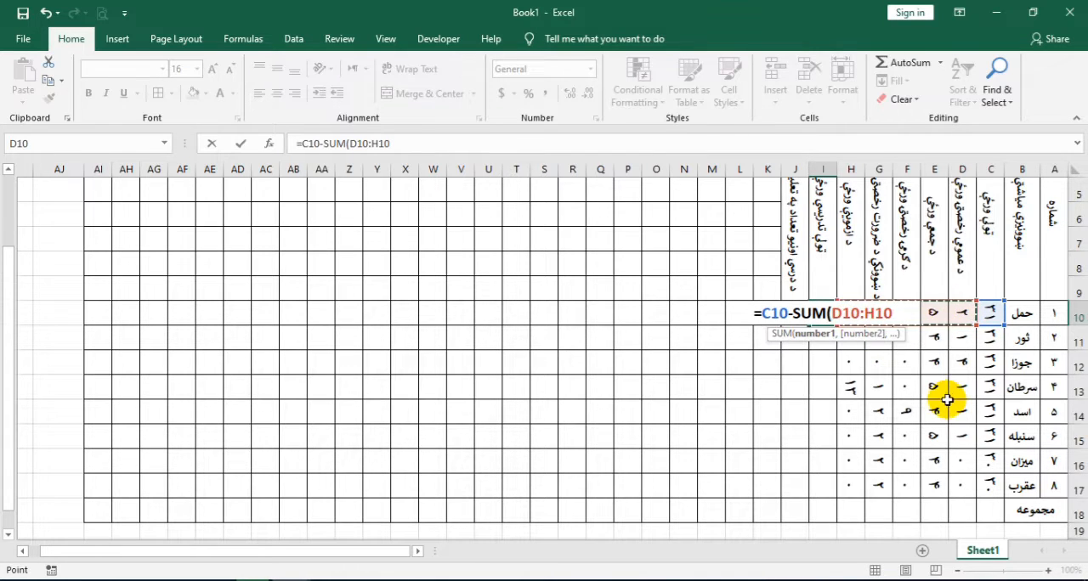
key("Return")
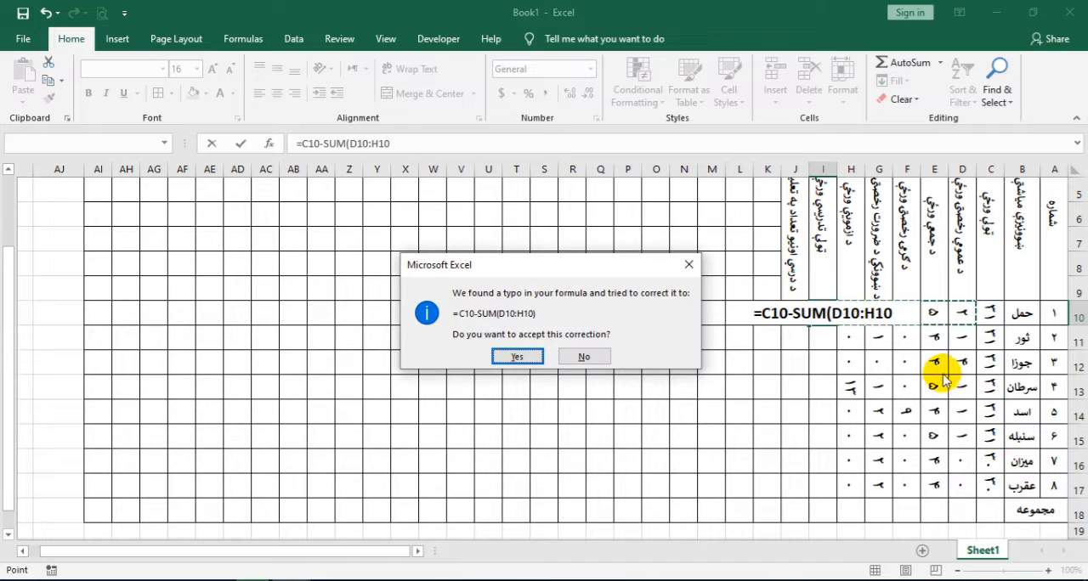
left_click(502, 357)
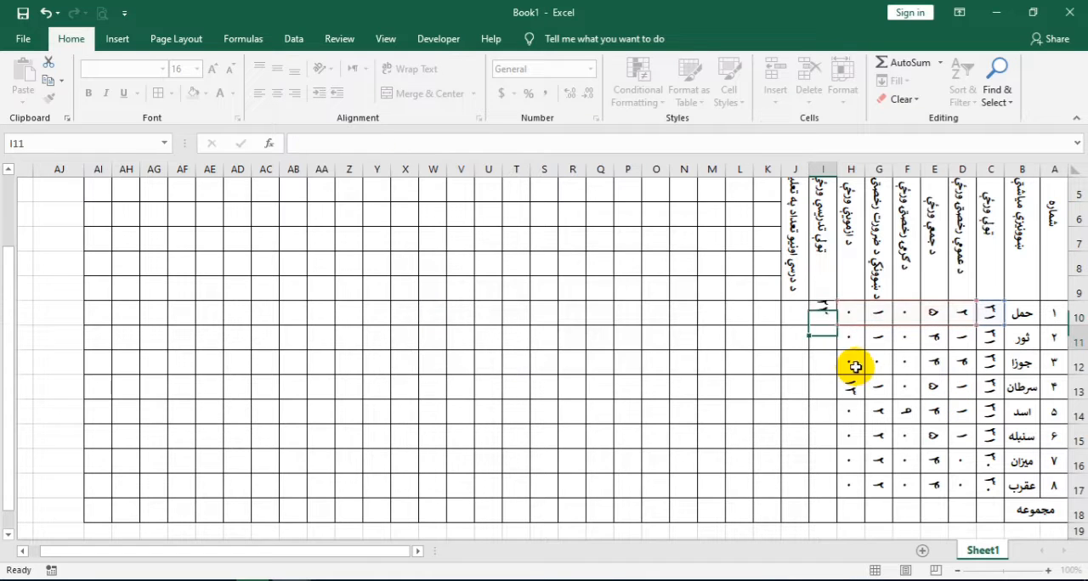
Copy the teaching days formula from I10 down to I17 and check the copied formulas
left_click(818, 314)
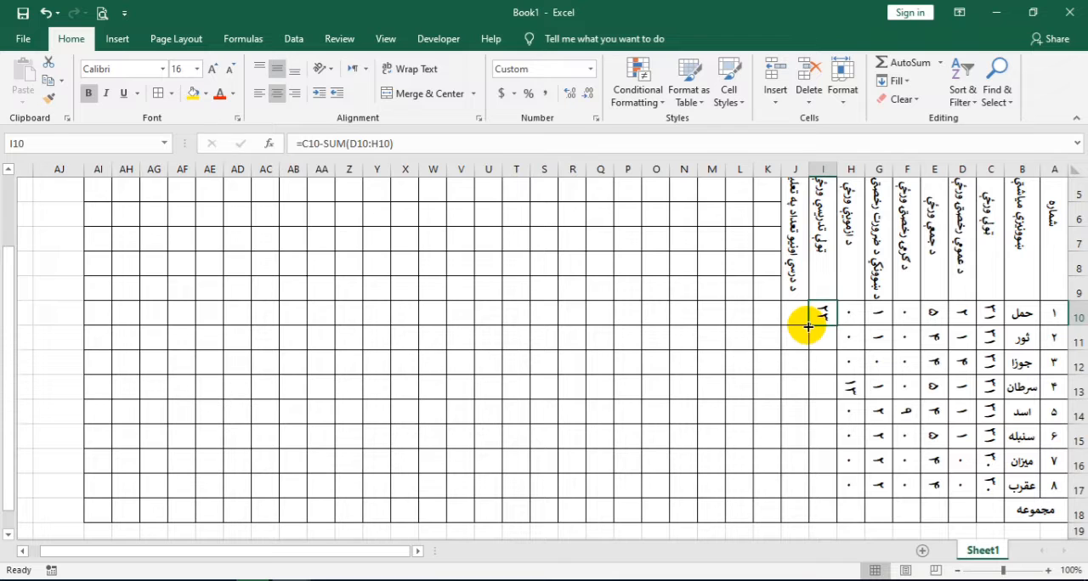
left_click_drag(808, 325, 819, 494)
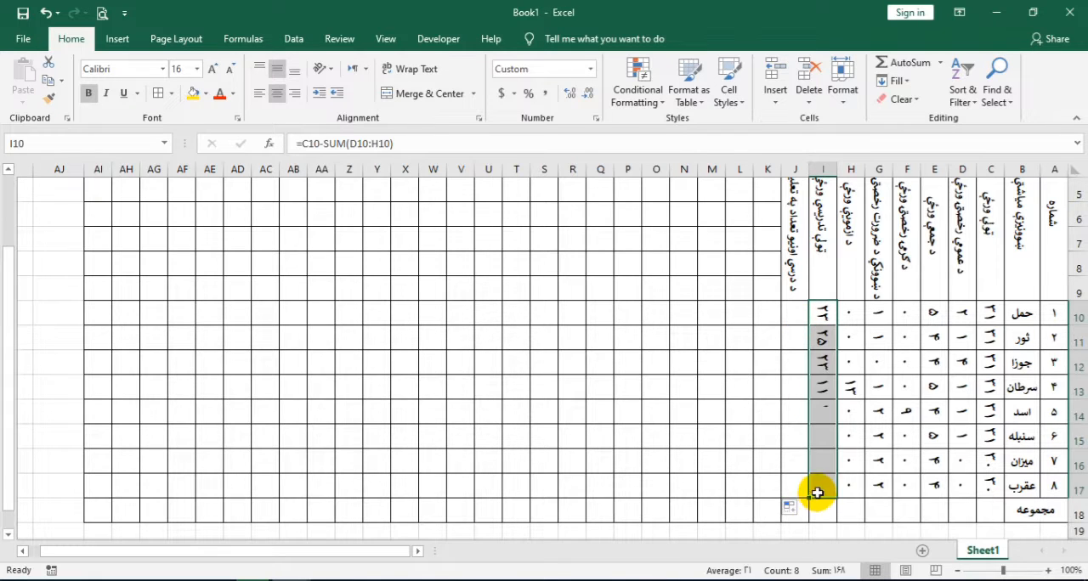
left_click(825, 317)
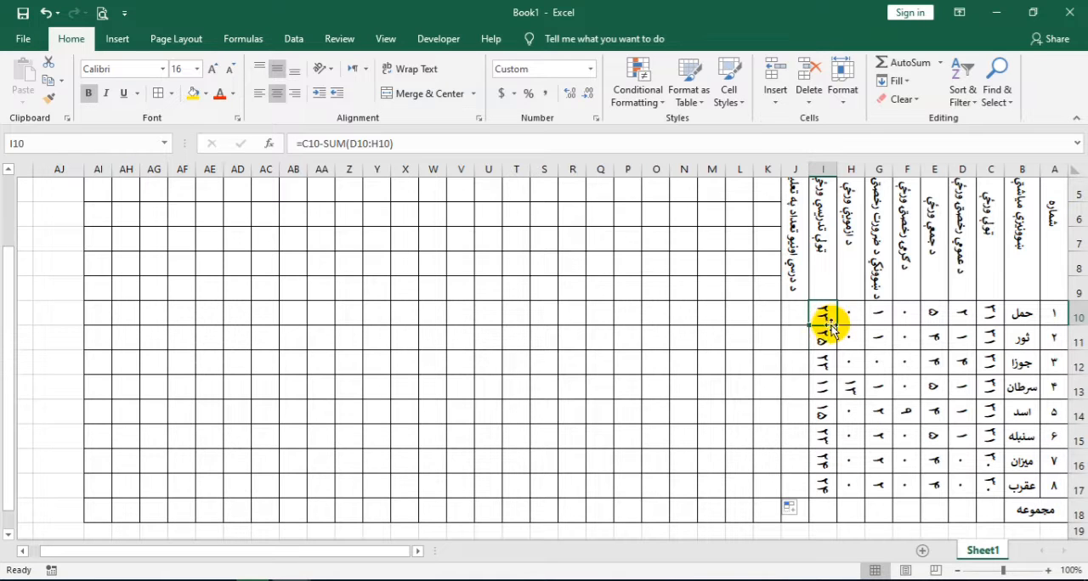
left_click(823, 338)
left_click(825, 366)
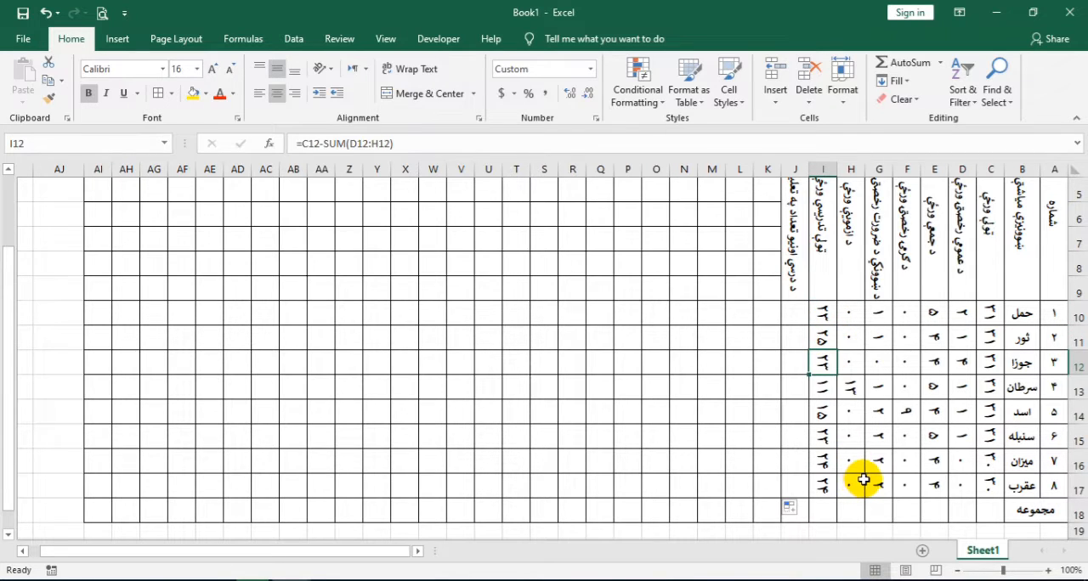
Calculate the number of teaching weeks in J10 with =I10/6 and copy the formula down to J17
left_click(787, 312)
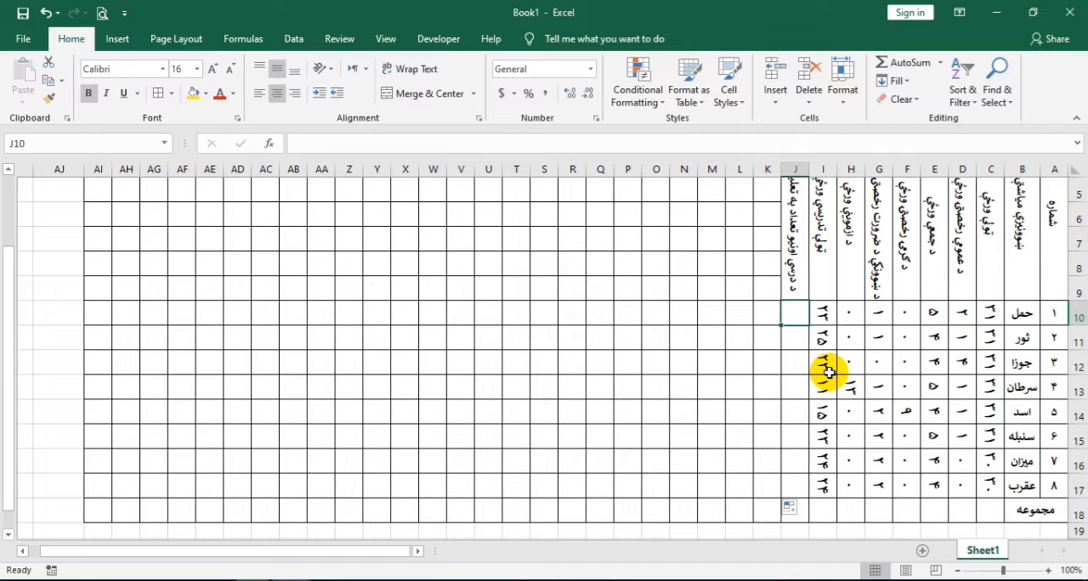
type("=")
left_click(824, 313)
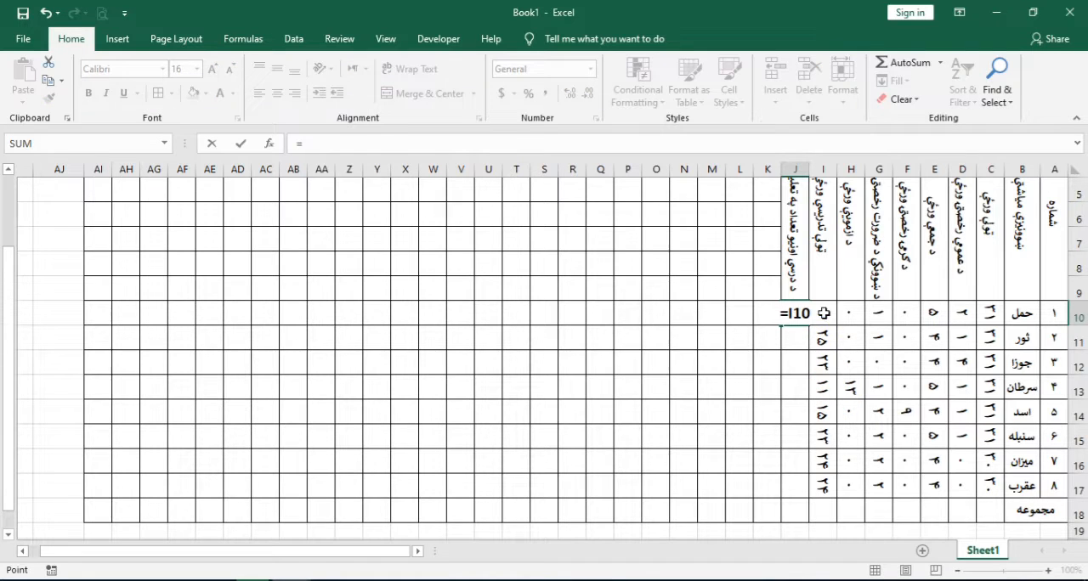
type("/6")
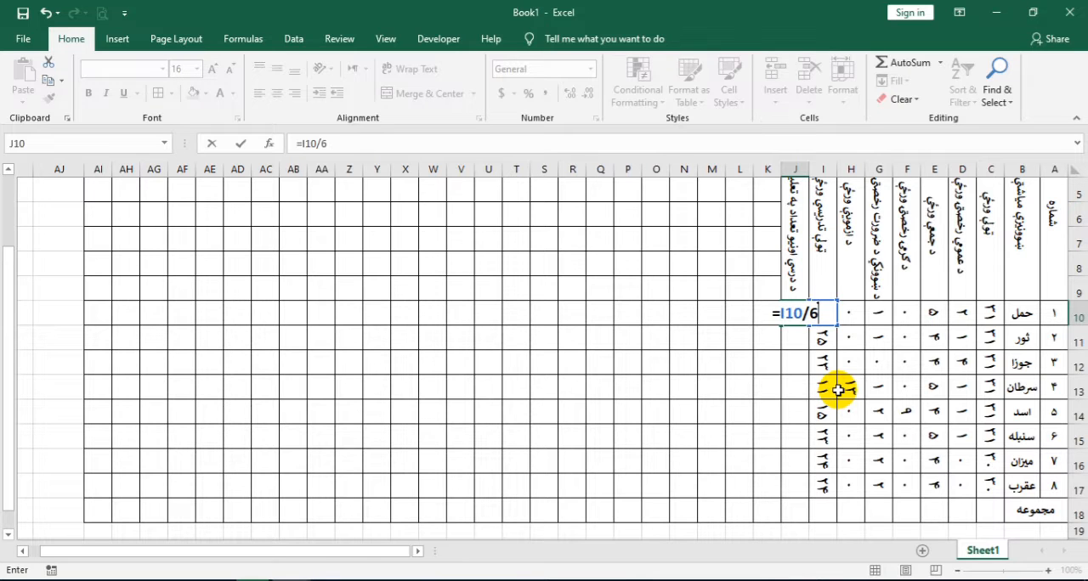
key("Return")
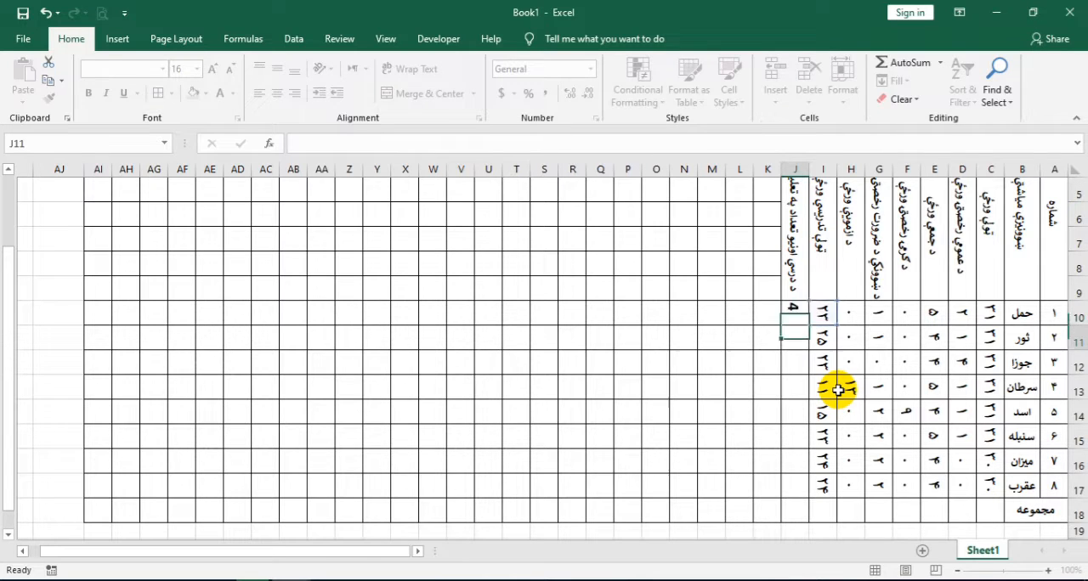
left_click(797, 313)
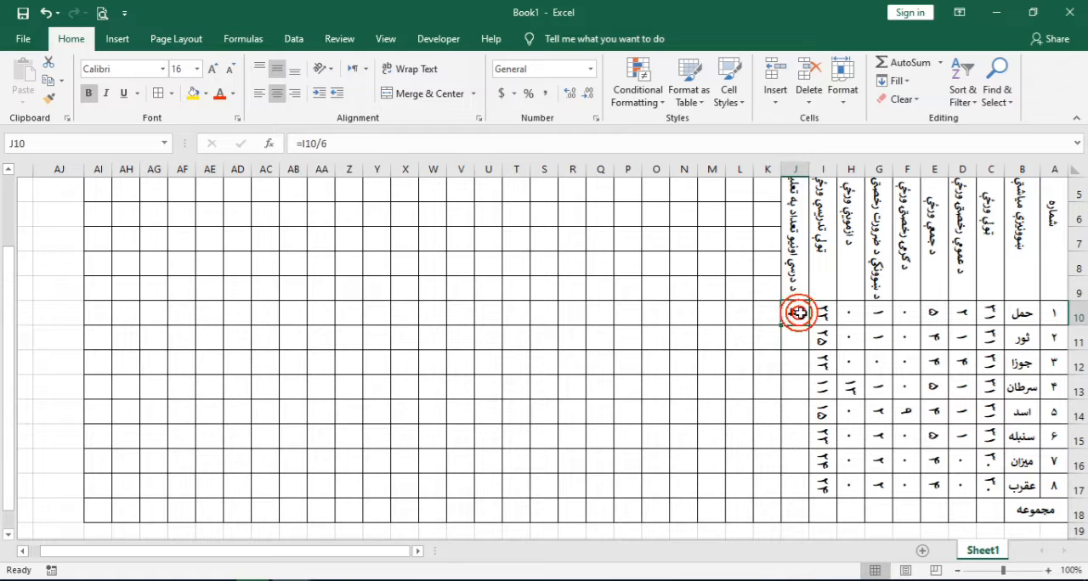
left_click_drag(781, 325, 794, 489)
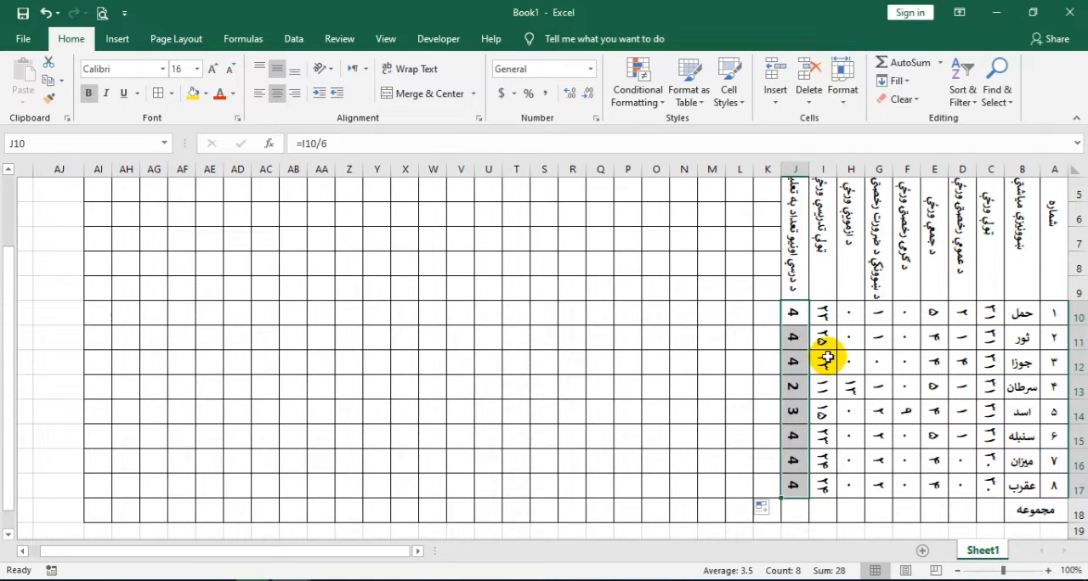
Copy the number format of I10 onto J10 to J17 and show those values with one decimal place
left_click(823, 315)
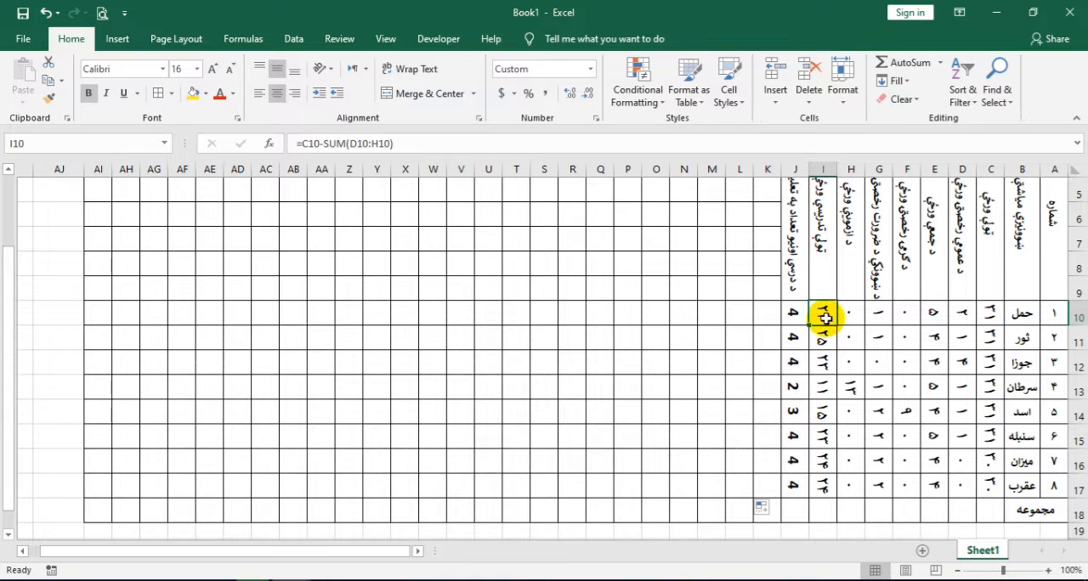
left_click(51, 101)
left_click_drag(792, 313, 797, 483)
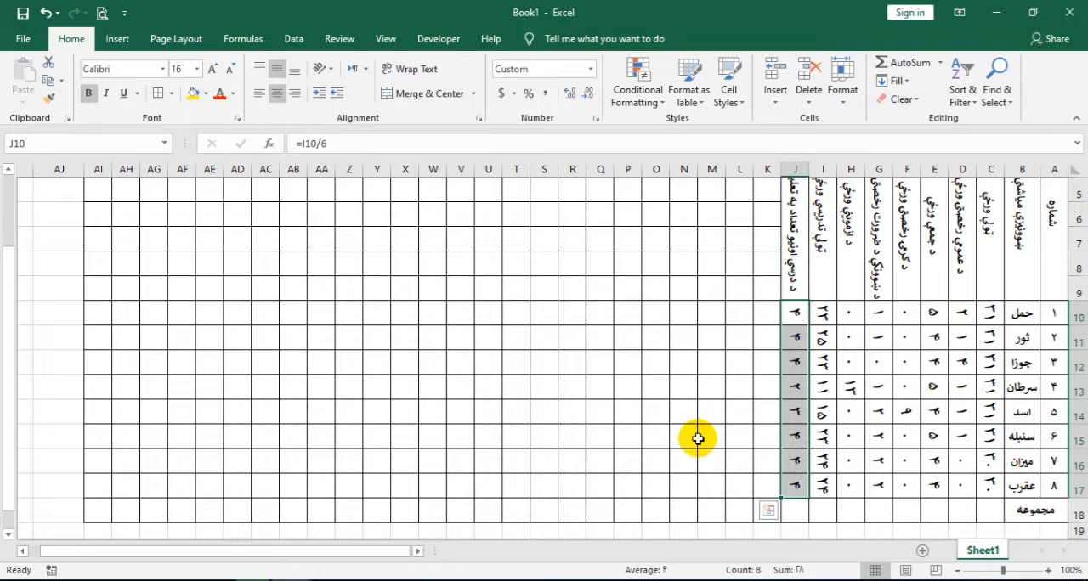
left_click(572, 93)
Increase the height of rows 10 to 17 together so the rotated decimal values fit
left_click_drag(1077, 313, 1077, 490)
left_click_drag(1079, 424, 1081, 431)
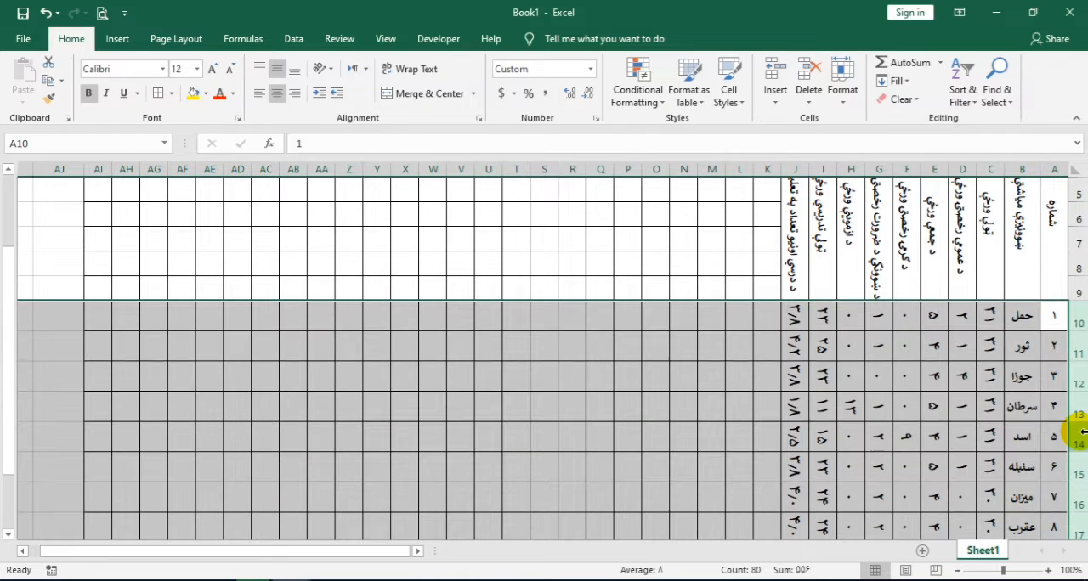
left_click(795, 345)
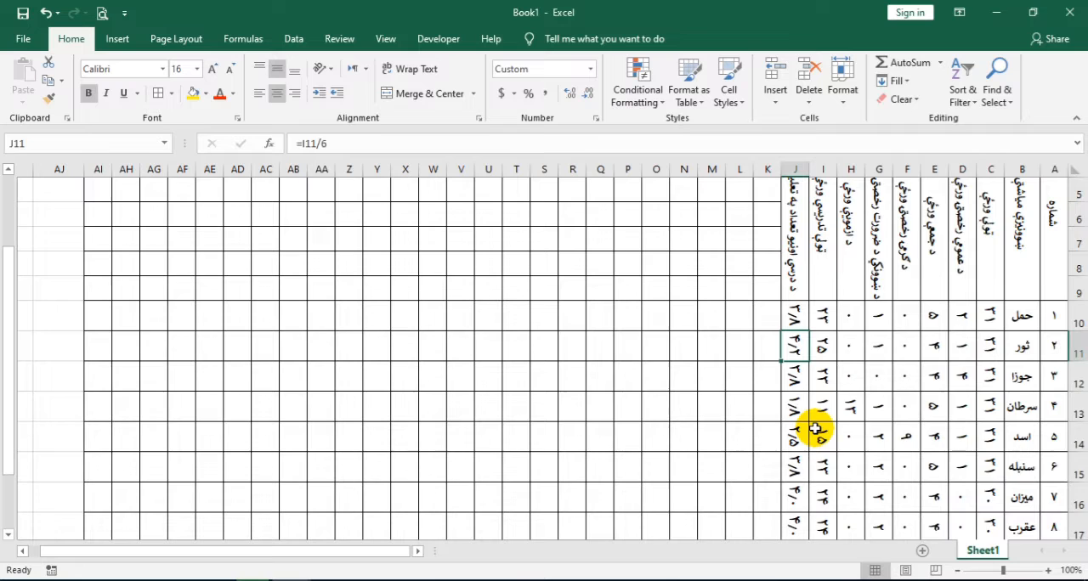
Total the days column in C18 with =SUM(C10:C17) and make row 18 taller to fit the rotated total
scroll(815, 429, "down", 1)
left_click(992, 481)
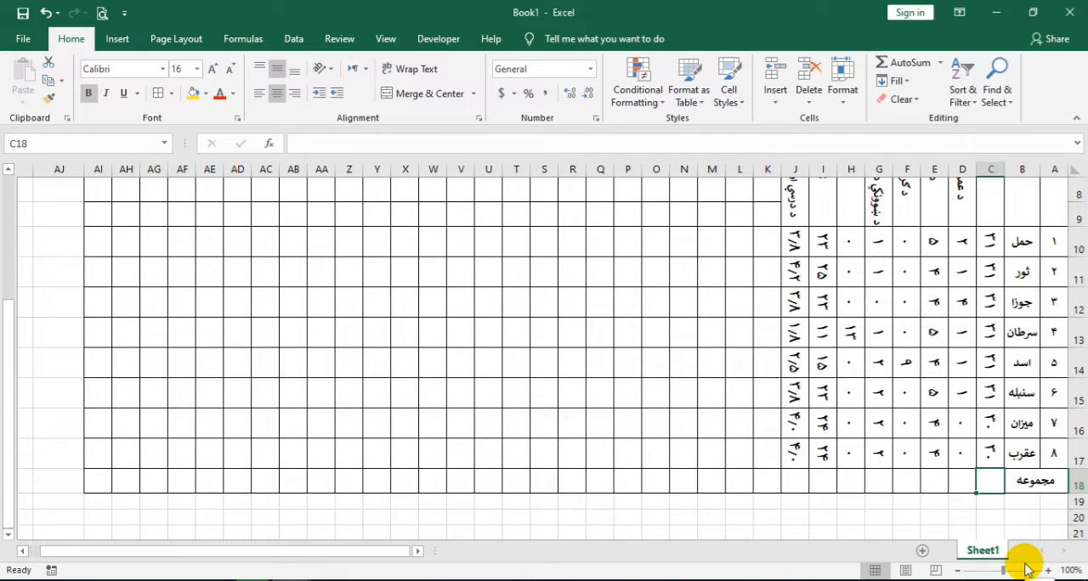
type("=SUM(")
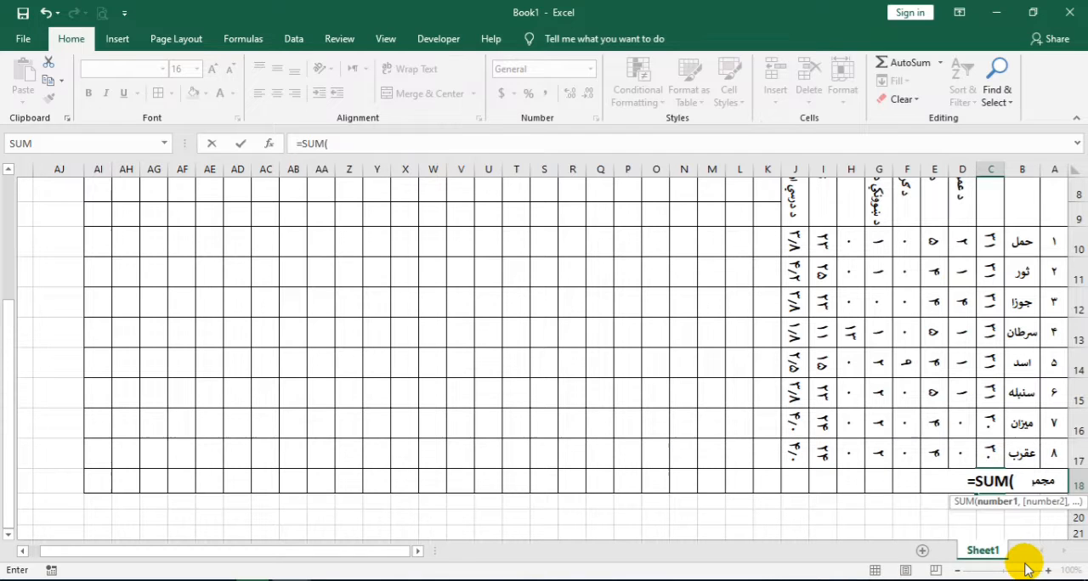
left_click_drag(991, 239, 998, 457)
key("Return")
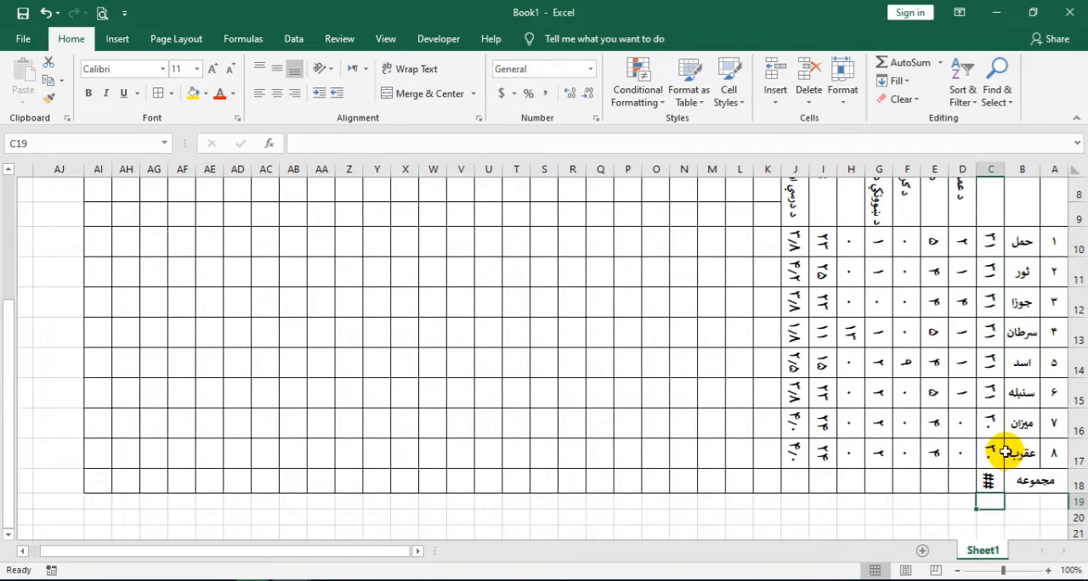
left_click_drag(1078, 492, 1078, 502)
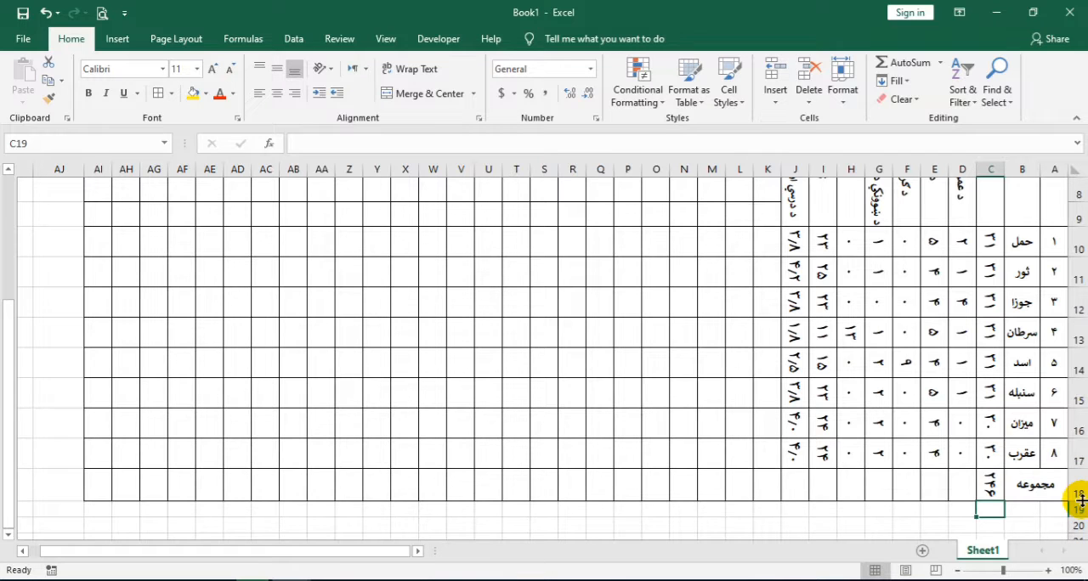
Copy the total formula from C18 across row 18 to J18 and review the table
left_click(991, 482)
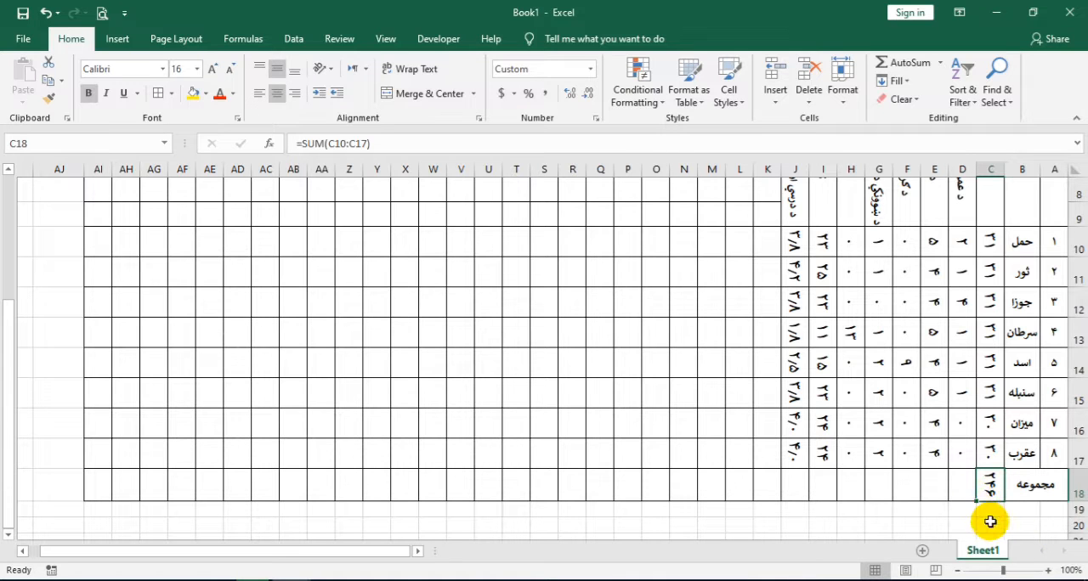
mouse_move(977, 501)
left_mouse_down()
mouse_move(790, 495)
mouse_move(810, 506)
left_mouse_up()
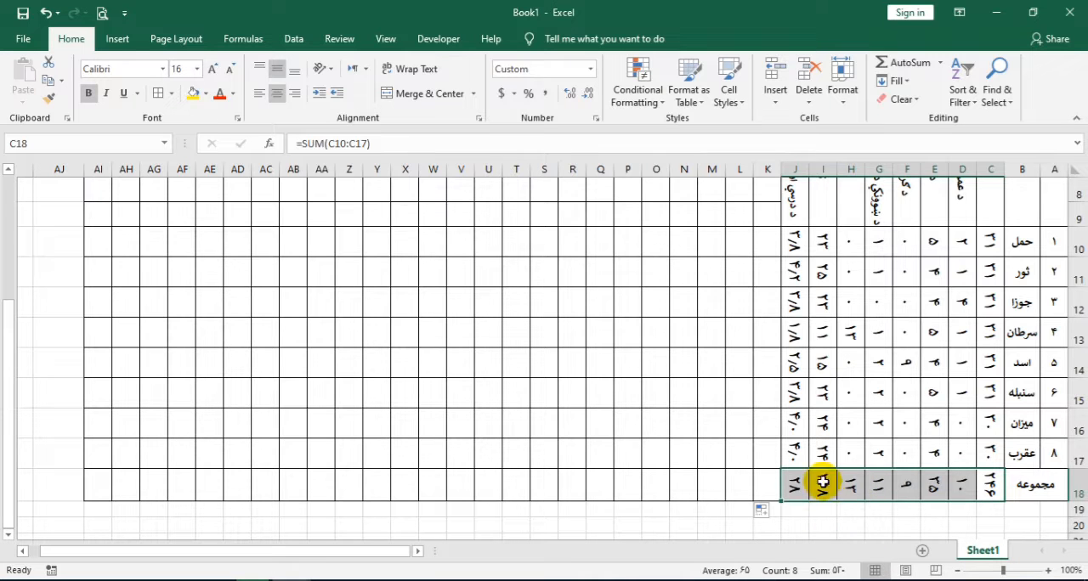
scroll(813, 406, "up", 3)
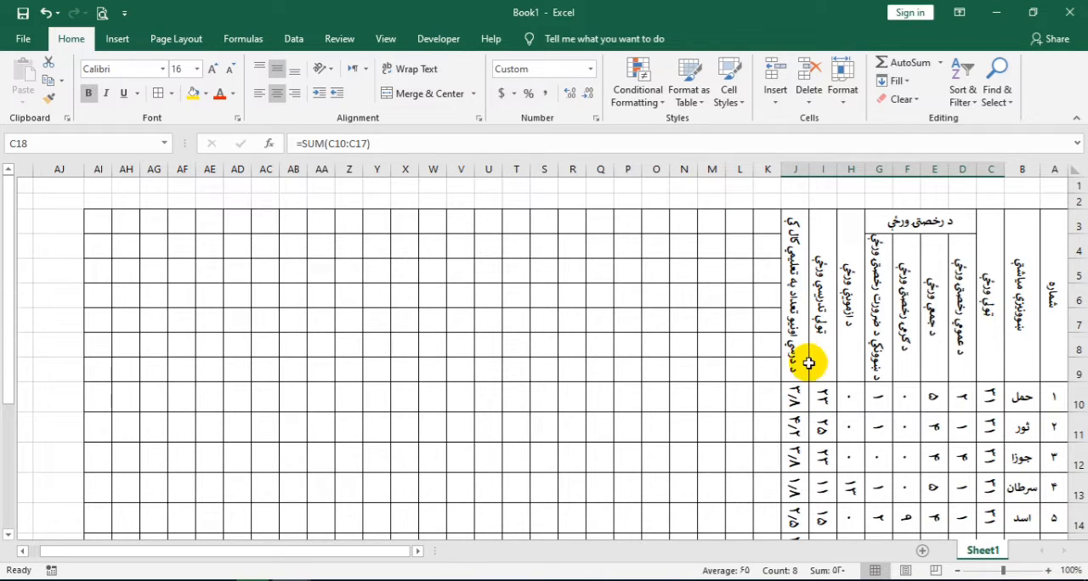
scroll(866, 364, "down", 1)
scroll(866, 366, "down", 2)
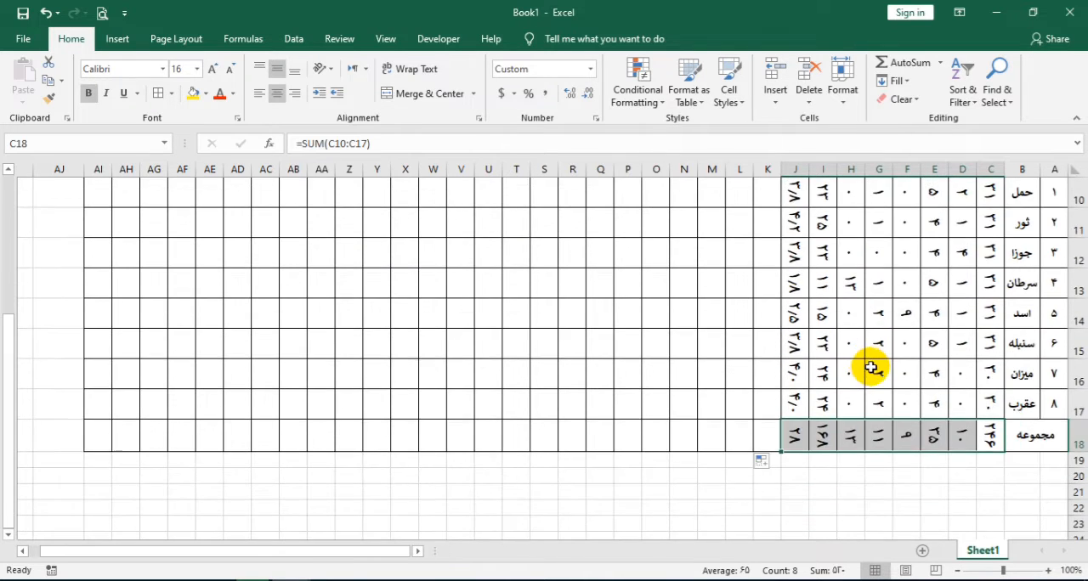
Widen column K and enter the heading مضمونونه in K3
scroll(884, 351, "up", 3)
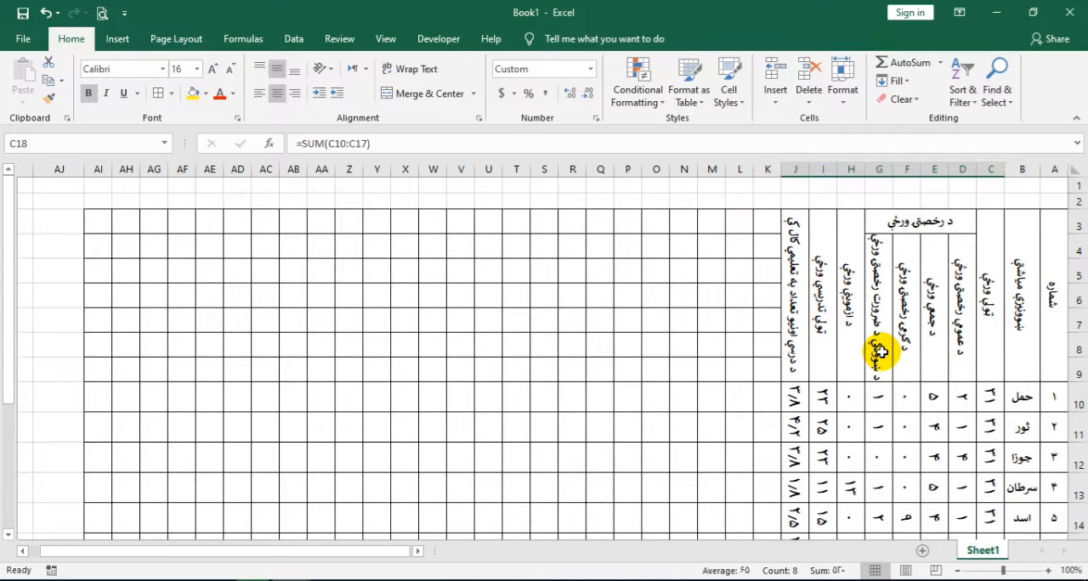
left_click(764, 222)
left_click_drag(753, 170, 720, 169)
left_click(757, 218)
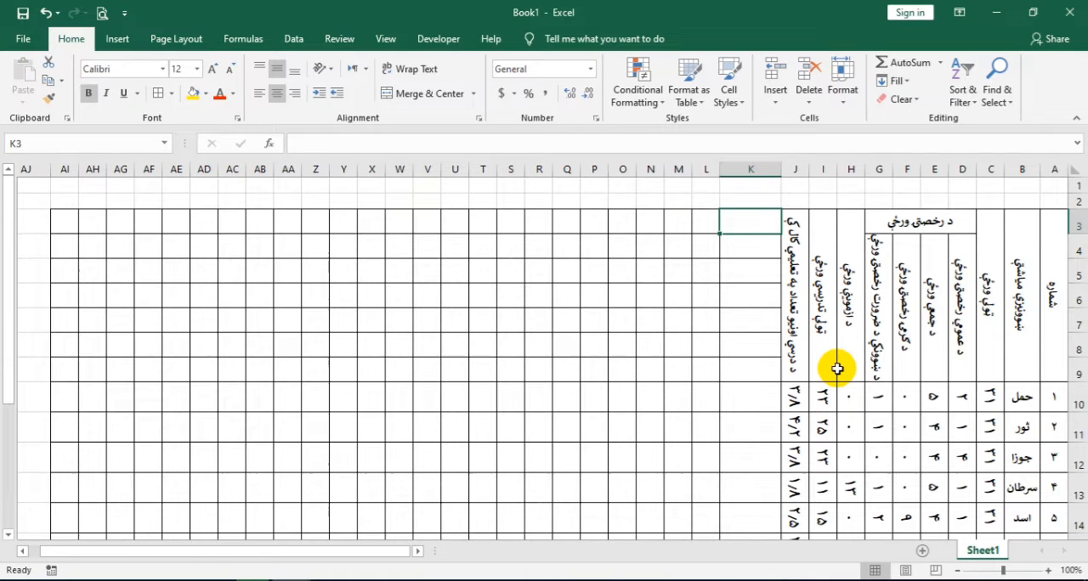
type("مضمونونه")
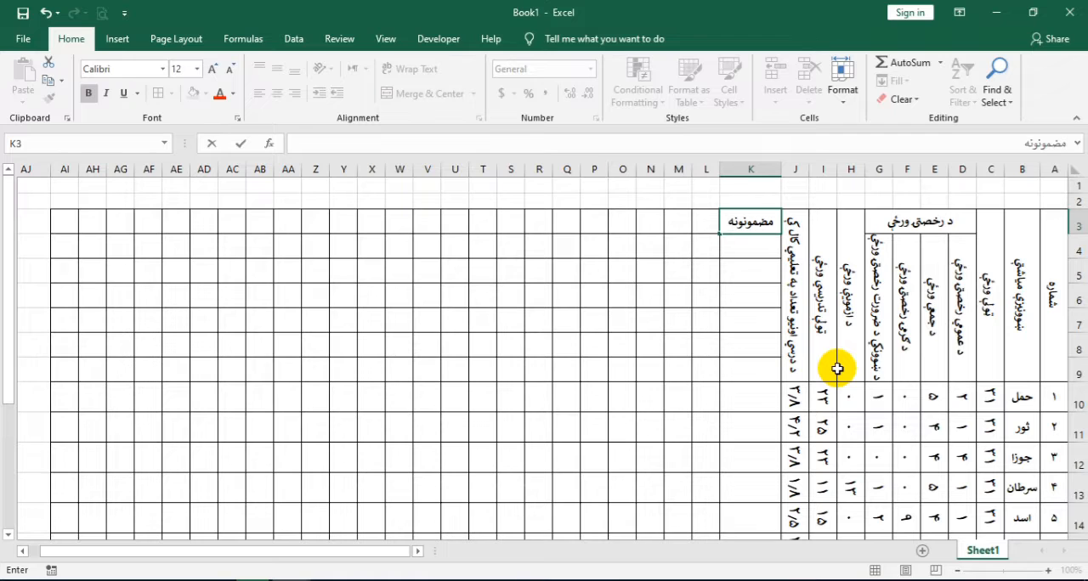
key("Return")
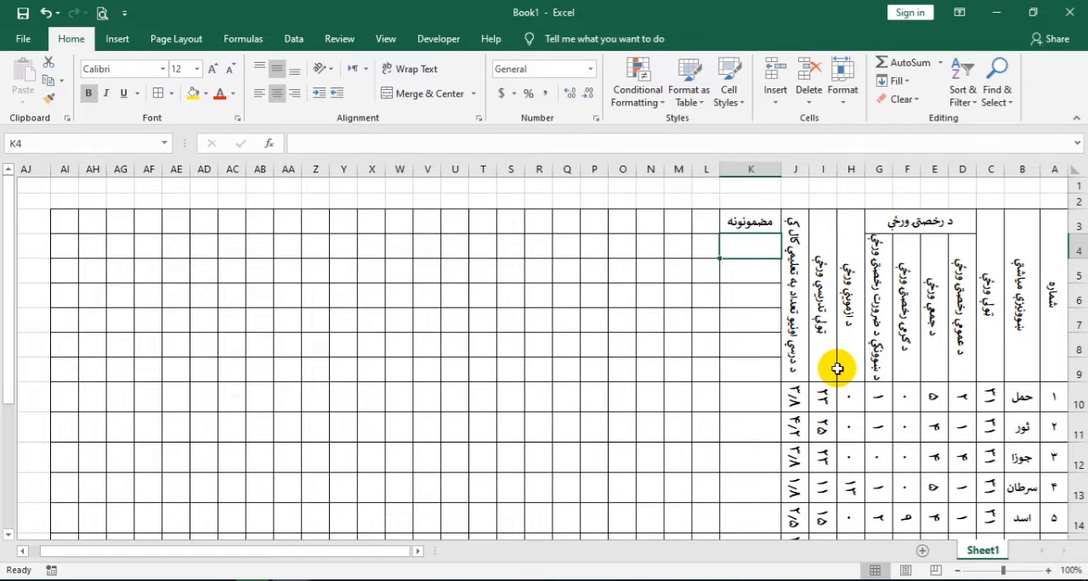
Enter the row labels ټولګی in K4 and ټولې صفحې in K5
type("تولګي")
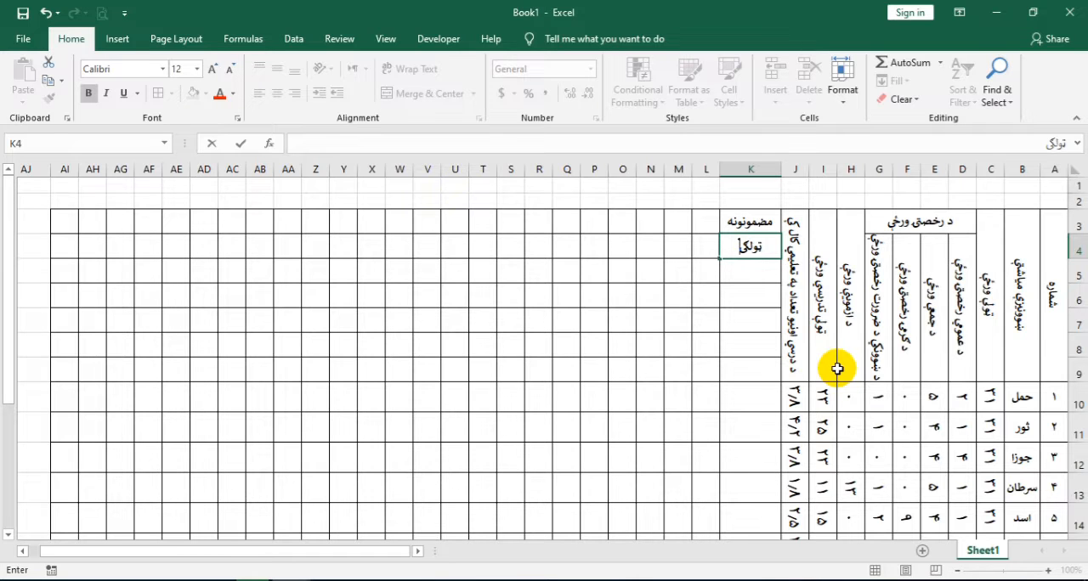
type("کی")
key("Tab")
key("Return")
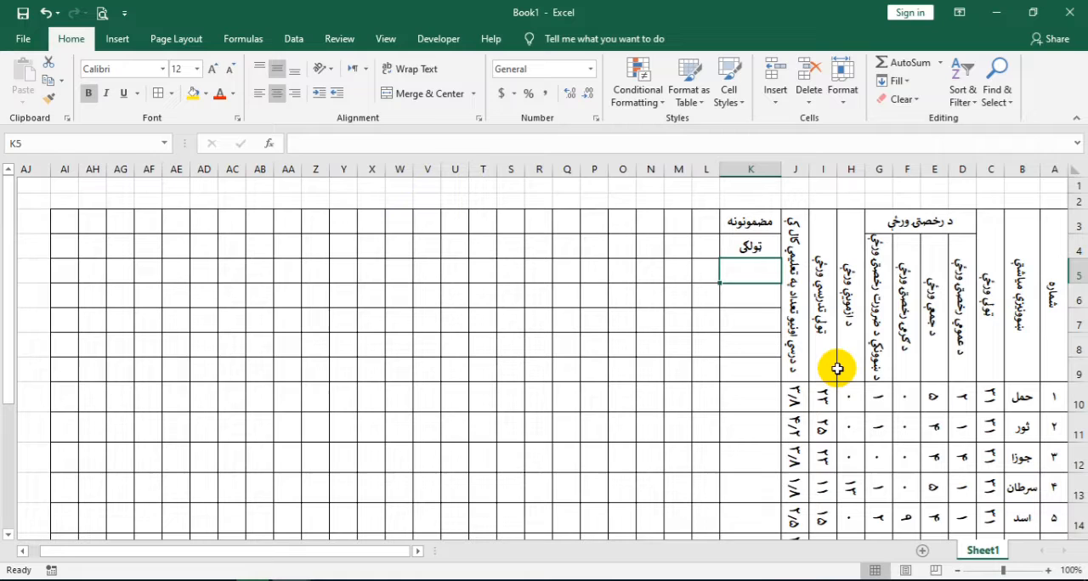
type("ت")
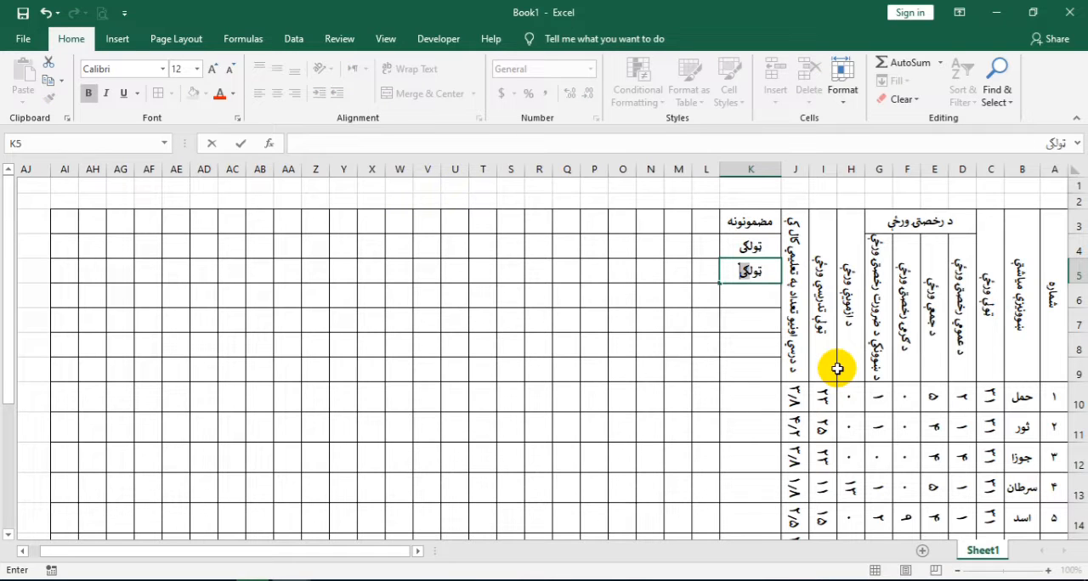
type("ولی صفحې")
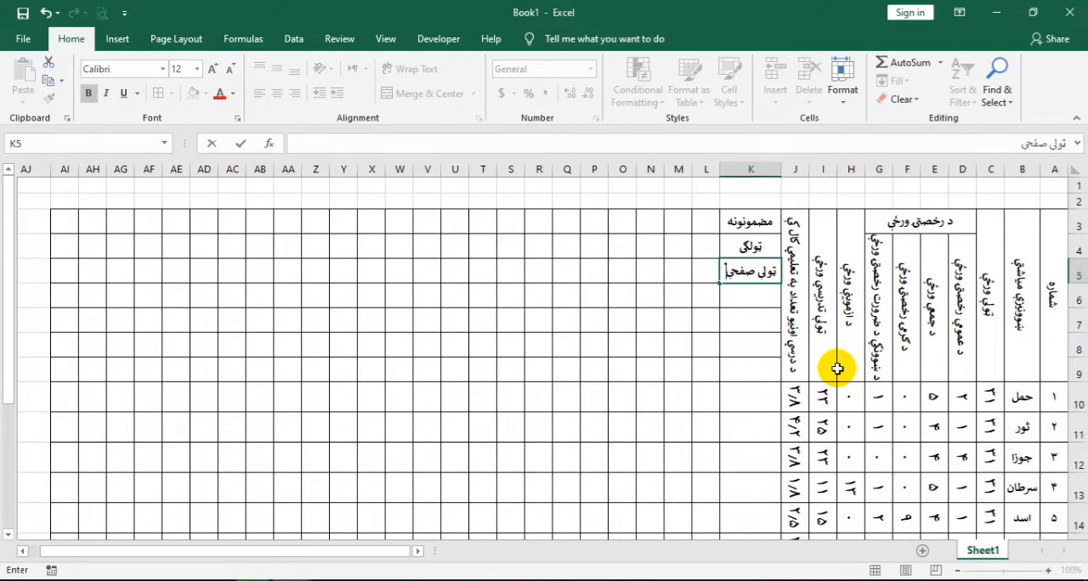
key("Return")
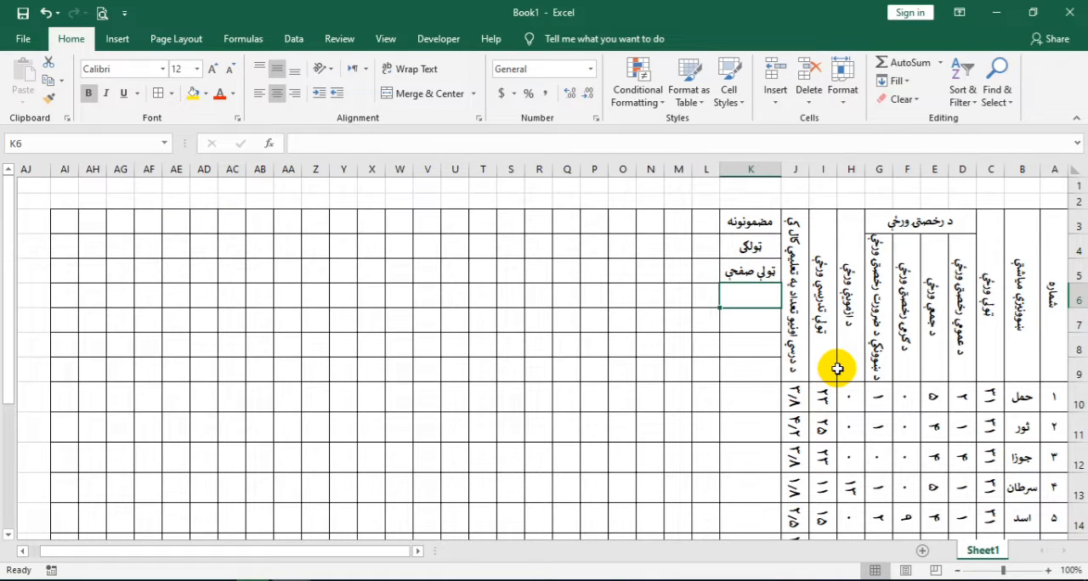
Enter the weekly teaching hours label درسي ساعتونه اونۍ کې in K6
type("درسي")
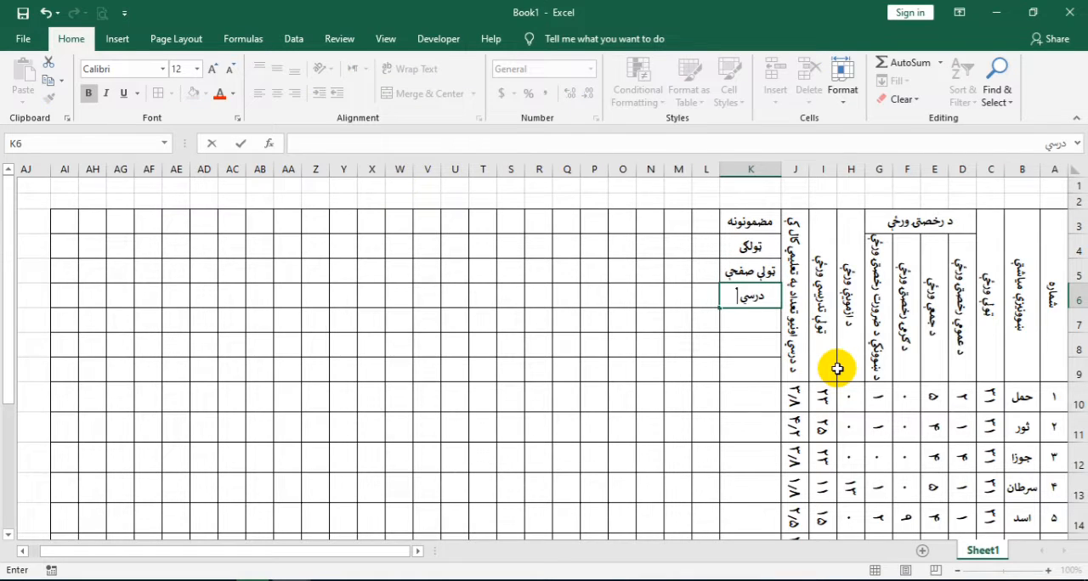
type(" ساعتونه اوني کې")
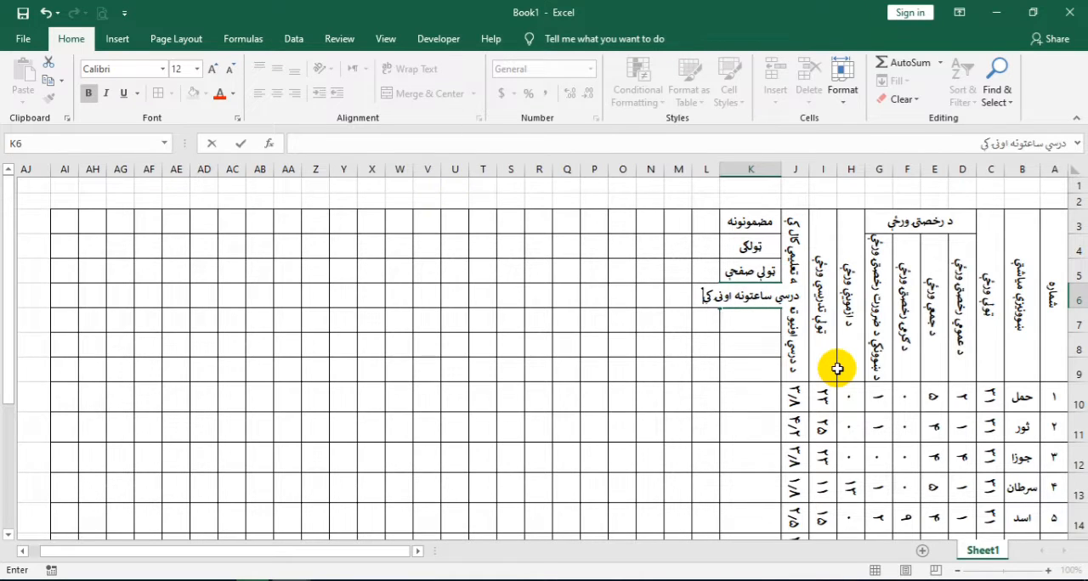
key("Return")
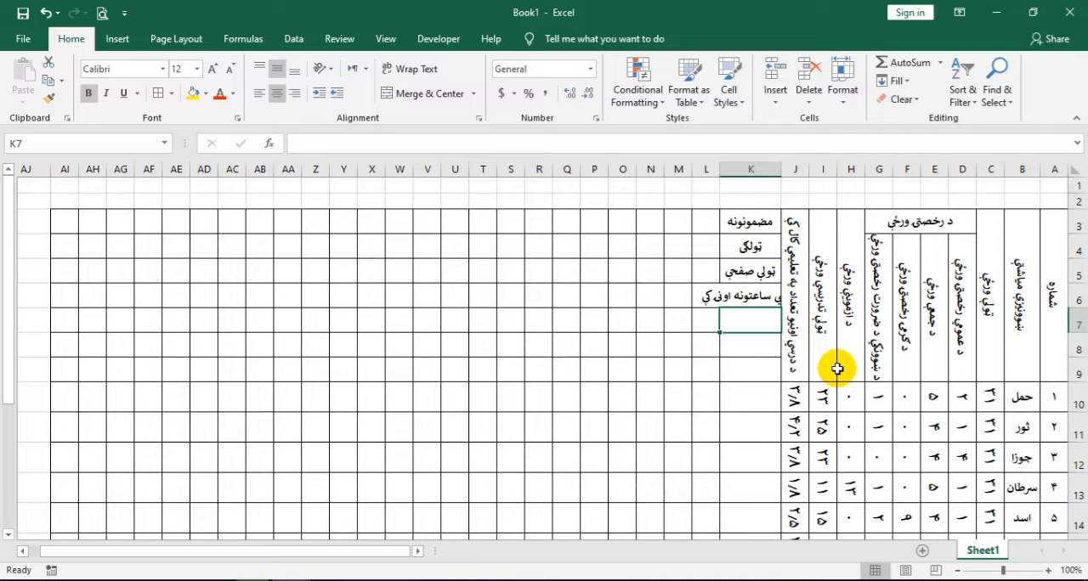
Enter the yearly teaching hours label درسي ساعتونه يو کال کې in K7
type("درسي س")
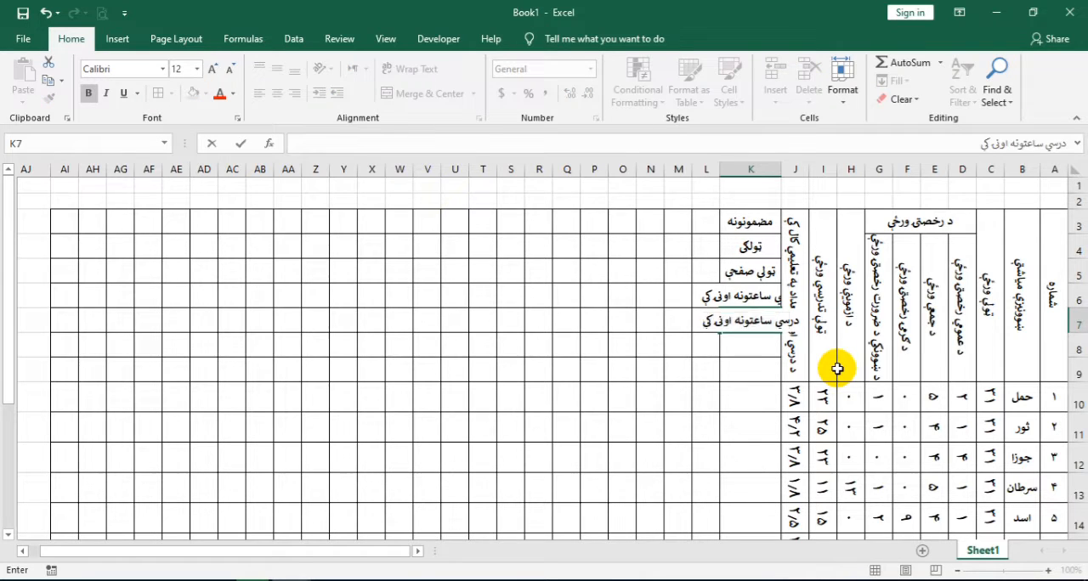
type("اعت")
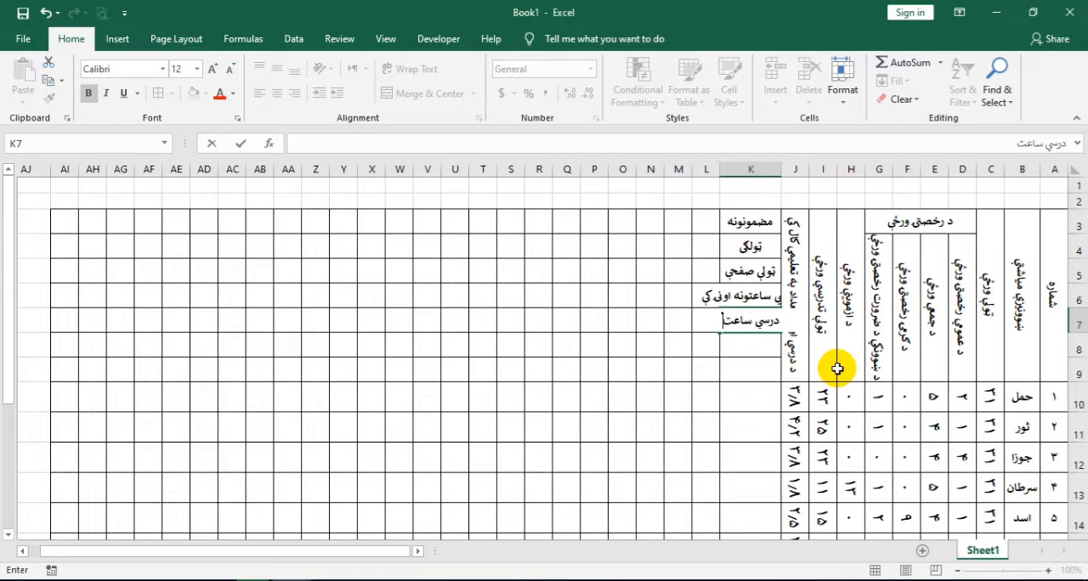
type("ونه يو کال کې")
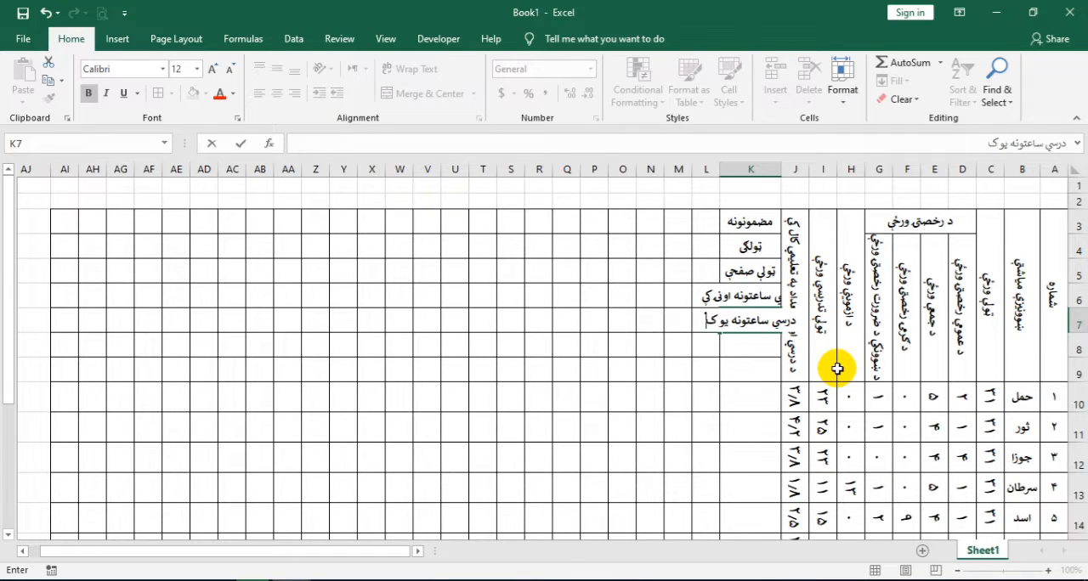
key("Return")
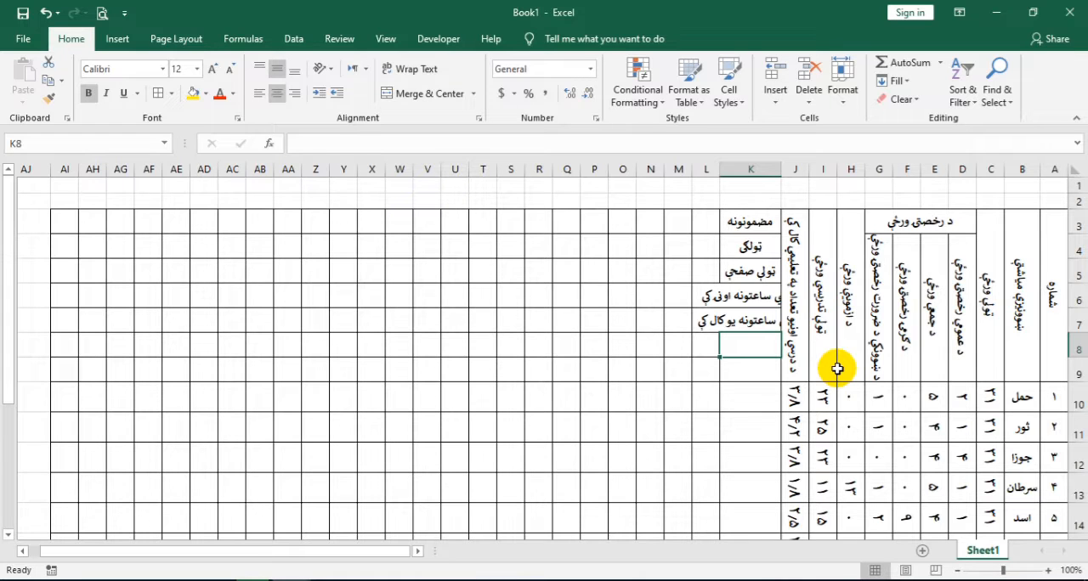
Merge and center K8:K9 and enter the label يو درسي ساعت حجم in it
left_click_drag(736, 348, 738, 367)
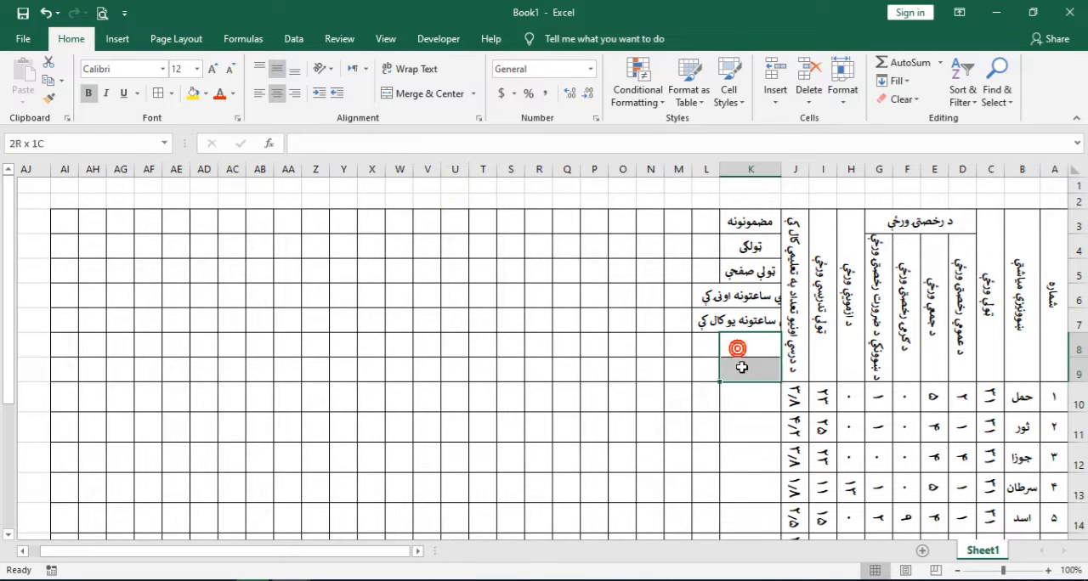
left_click(459, 94)
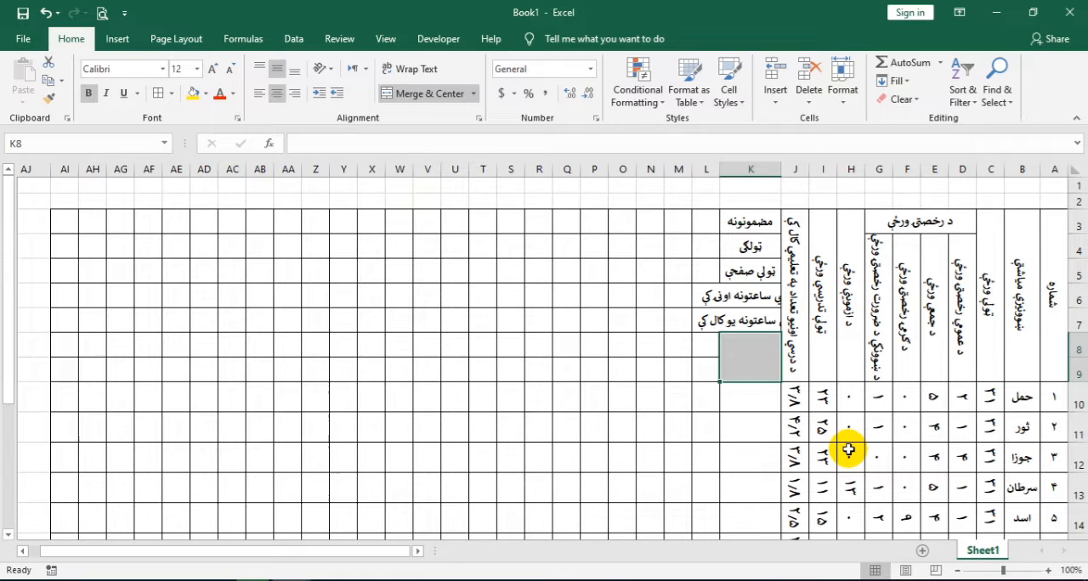
type("يو در")
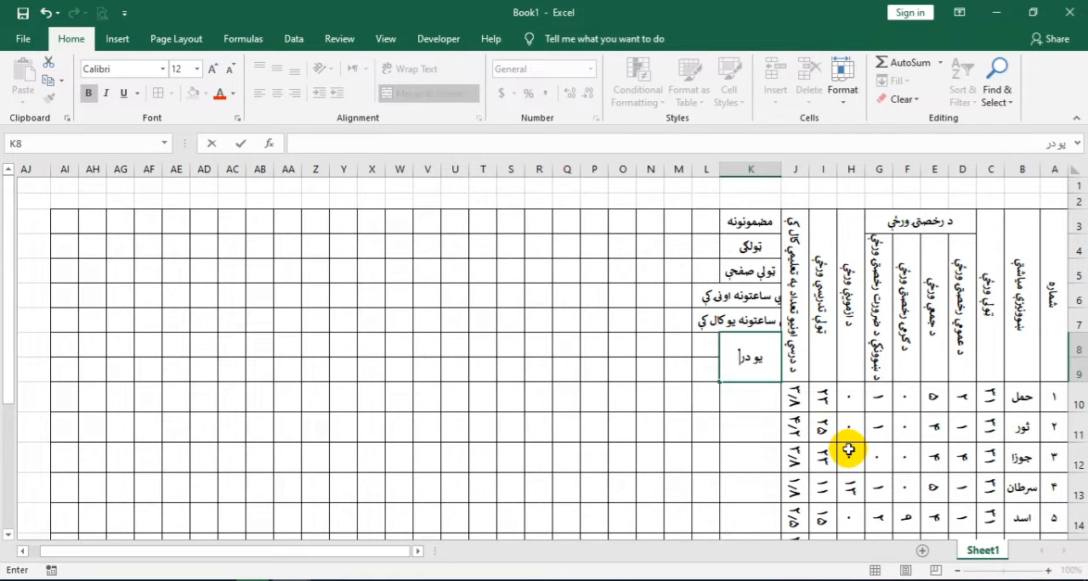
type("سي سعت")
key("BackSpace")
key("BackSpace")
key("BackSpace")
key("BackSpace")
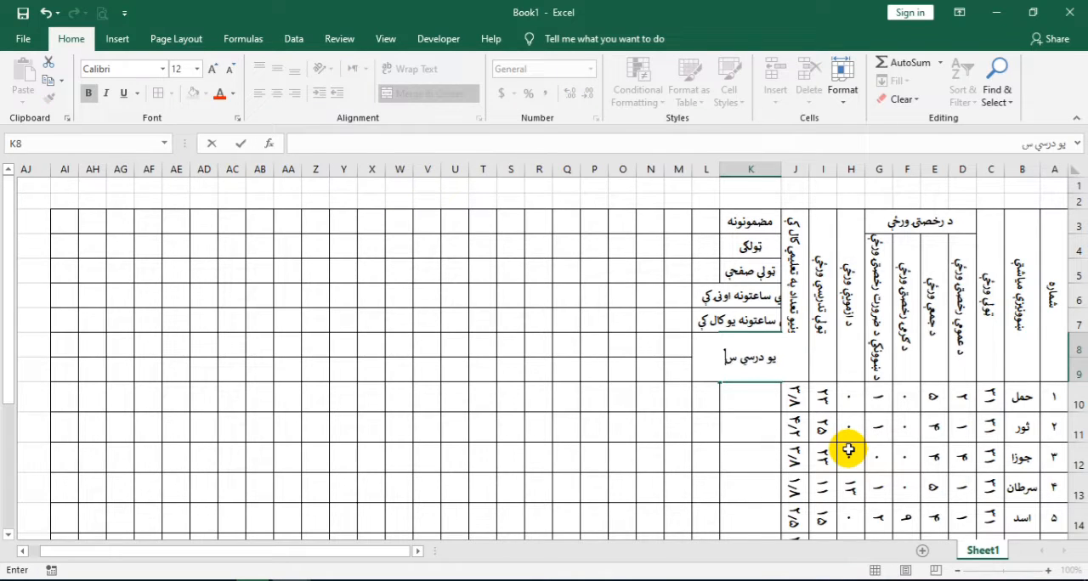
type("ساعت")
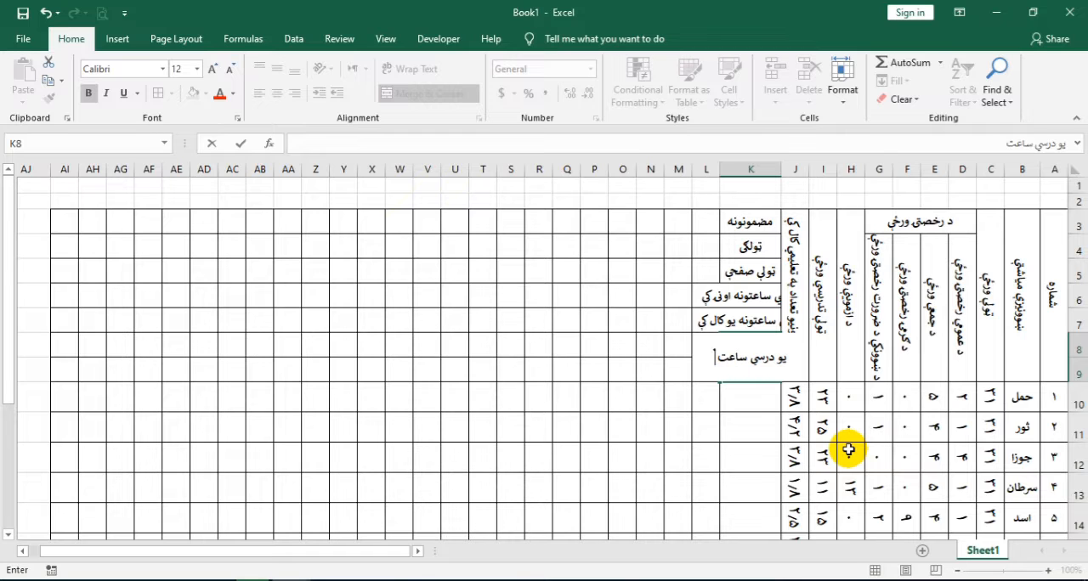
type(" حجم")
key("Return")
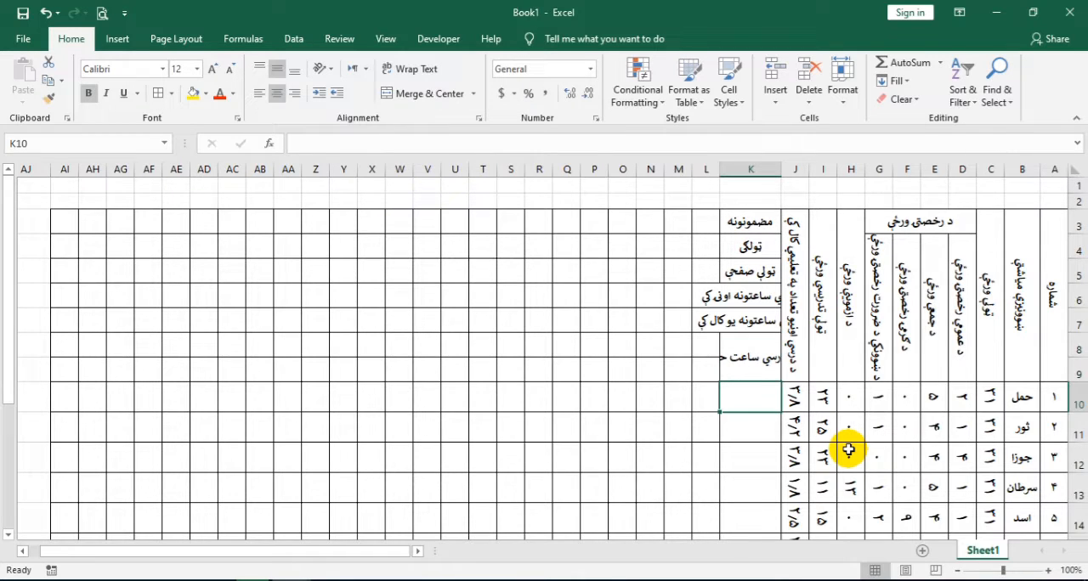
Wrap the text of the labels in K6:K9 and reduce their font size to 10
left_click_drag(741, 293, 740, 358)
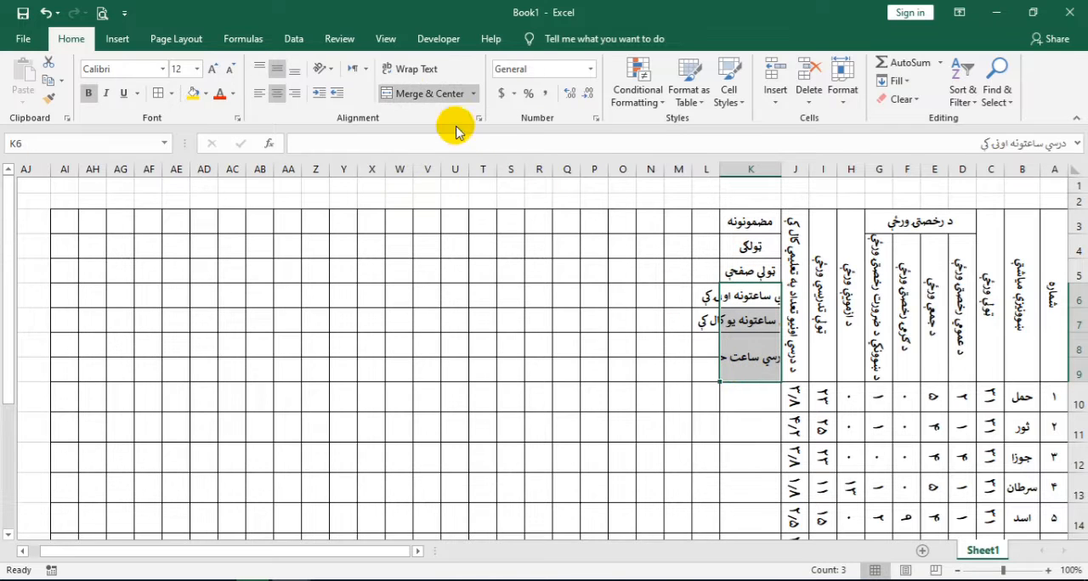
left_click(389, 70)
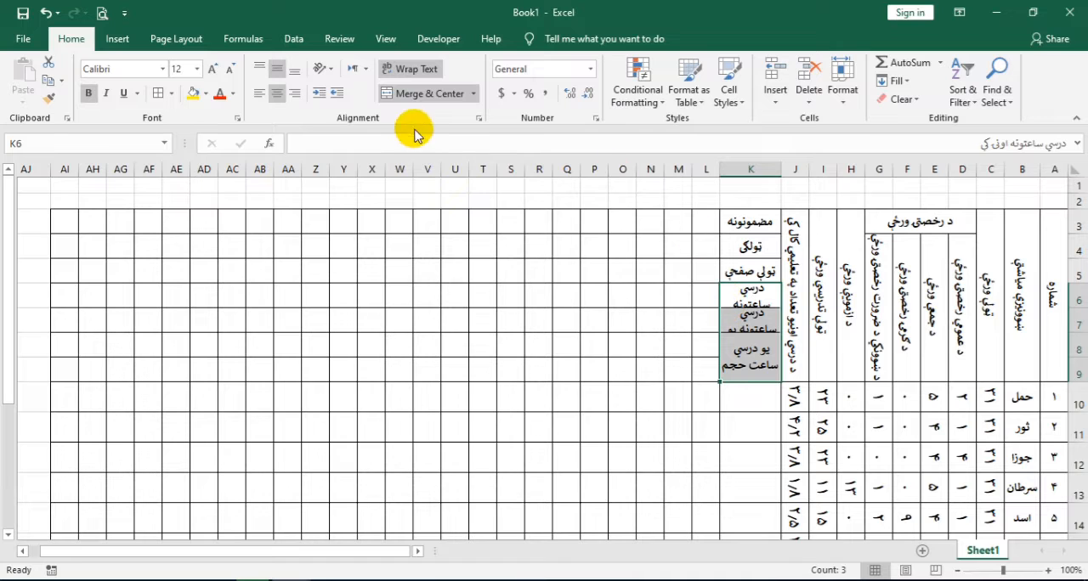
left_click(229, 75)
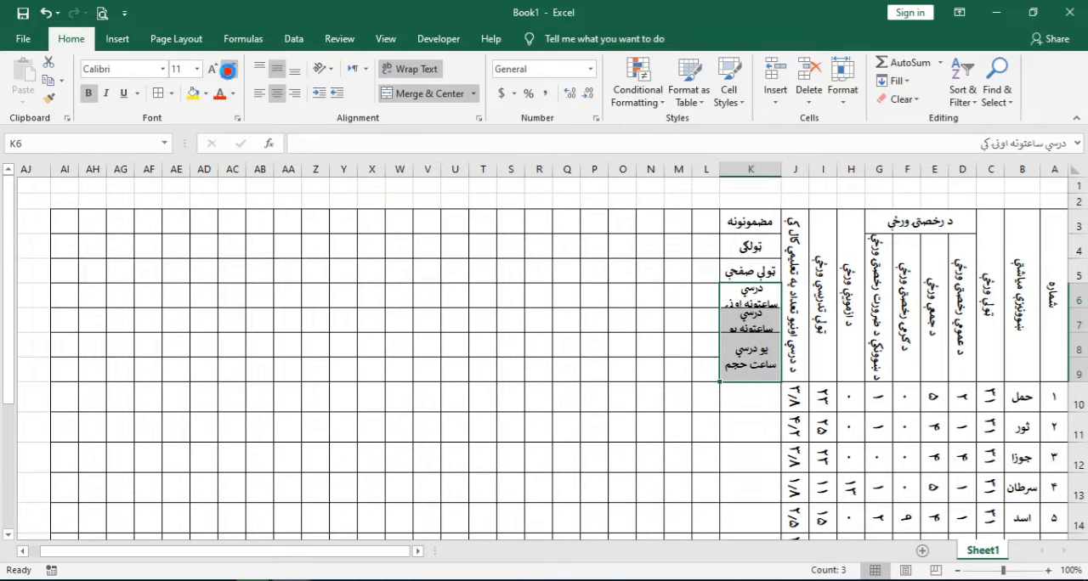
left_click(229, 75)
Adjust the height of rows 3 to 9 together so the wrapped labels in column K fit on two lines
left_click_drag(1077, 226, 1078, 361)
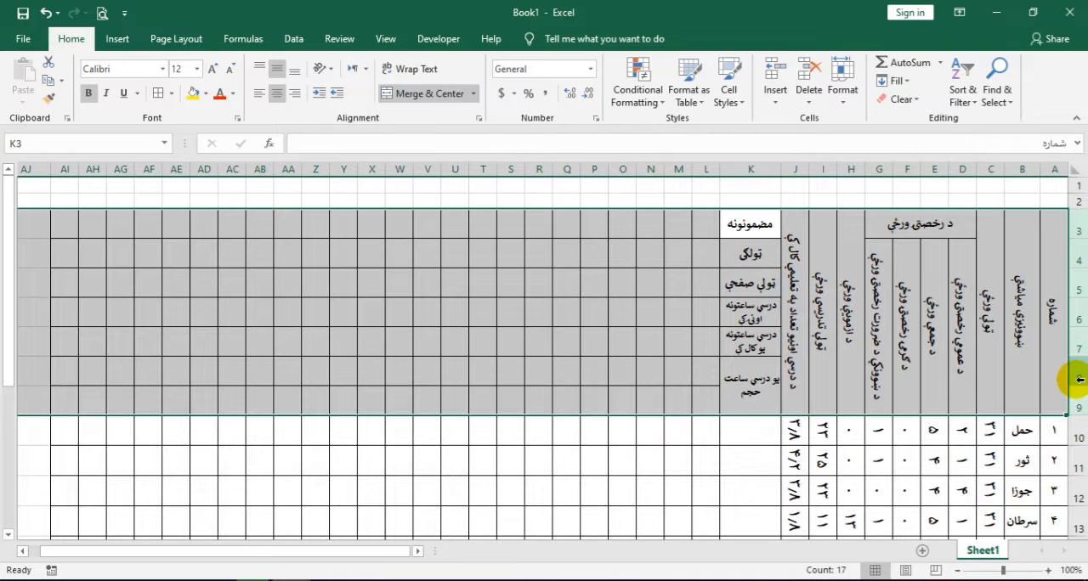
left_click_drag(1075, 383, 1076, 358)
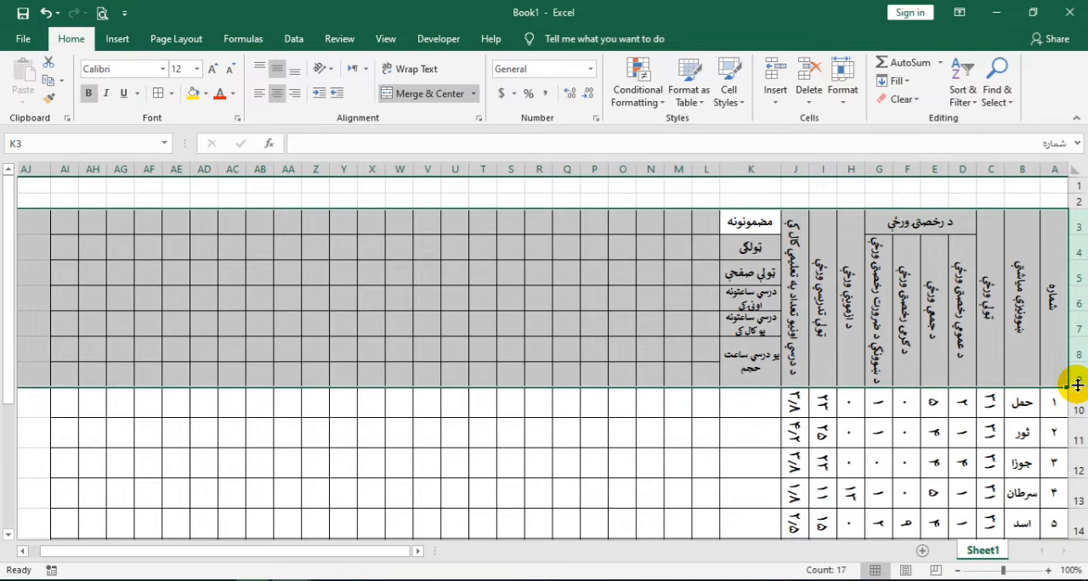
left_click(752, 320)
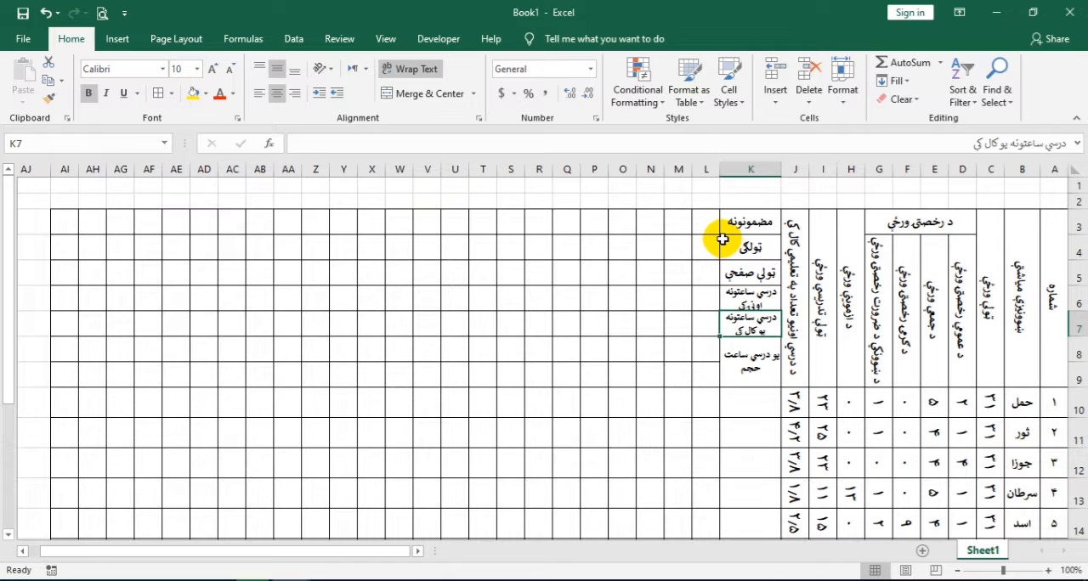
Merge the cells of L3:M8 across, so each row from 3 to 8 has one merged cell
left_click(705, 221)
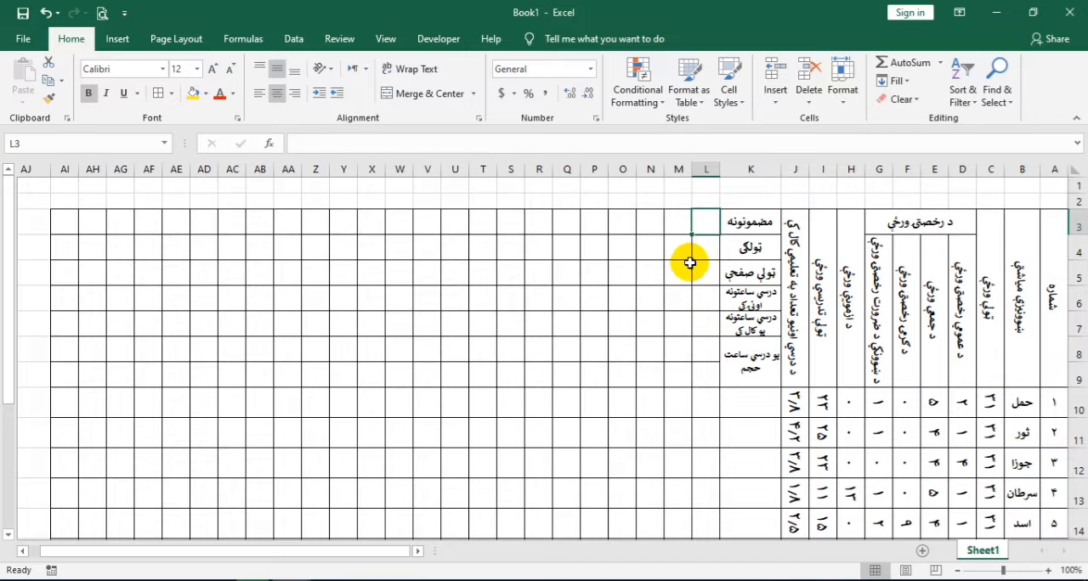
left_click_drag(692, 223, 675, 353)
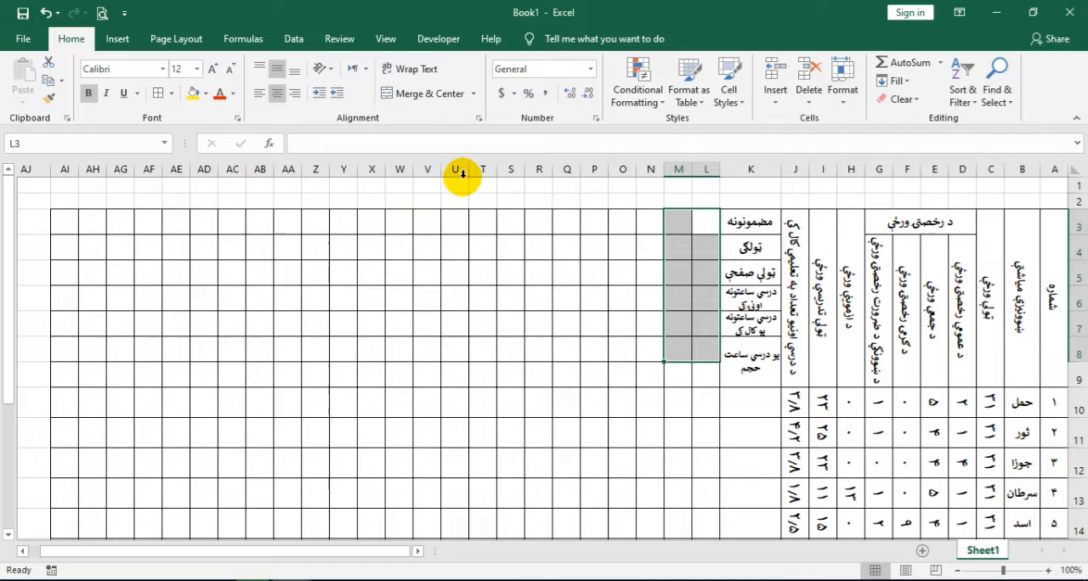
left_click(474, 94)
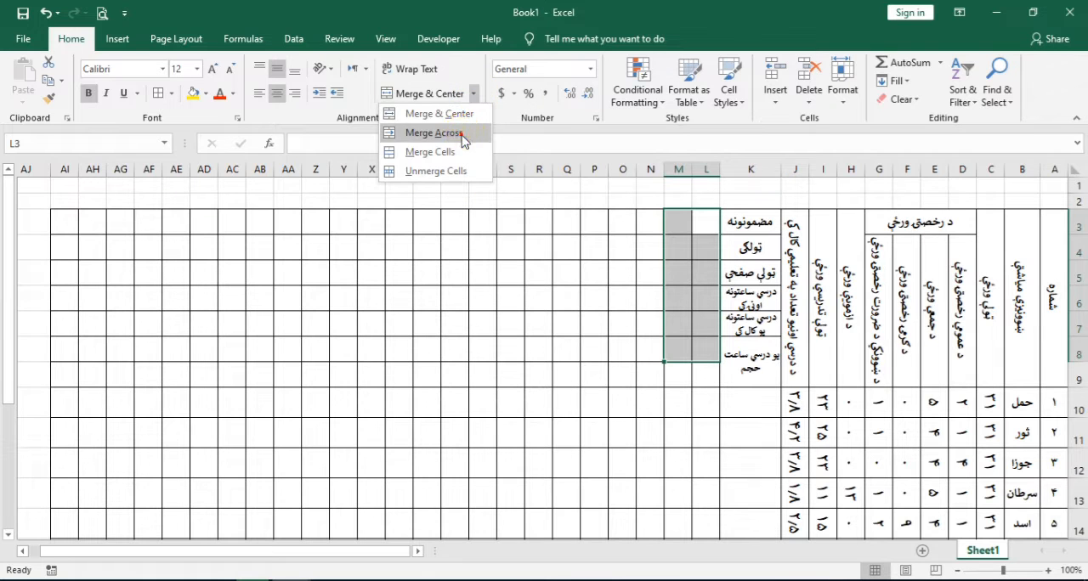
left_click(461, 134)
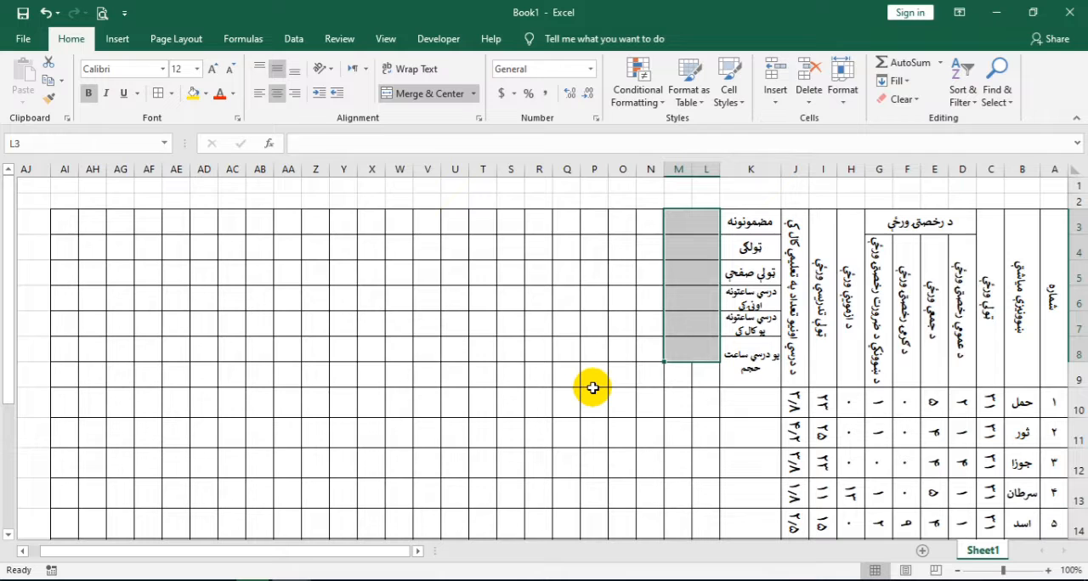
Copy the merged block L3:M8 and paste it repeatedly across N3:AI8 so every column pair has merged cells
key("ctrl+c")
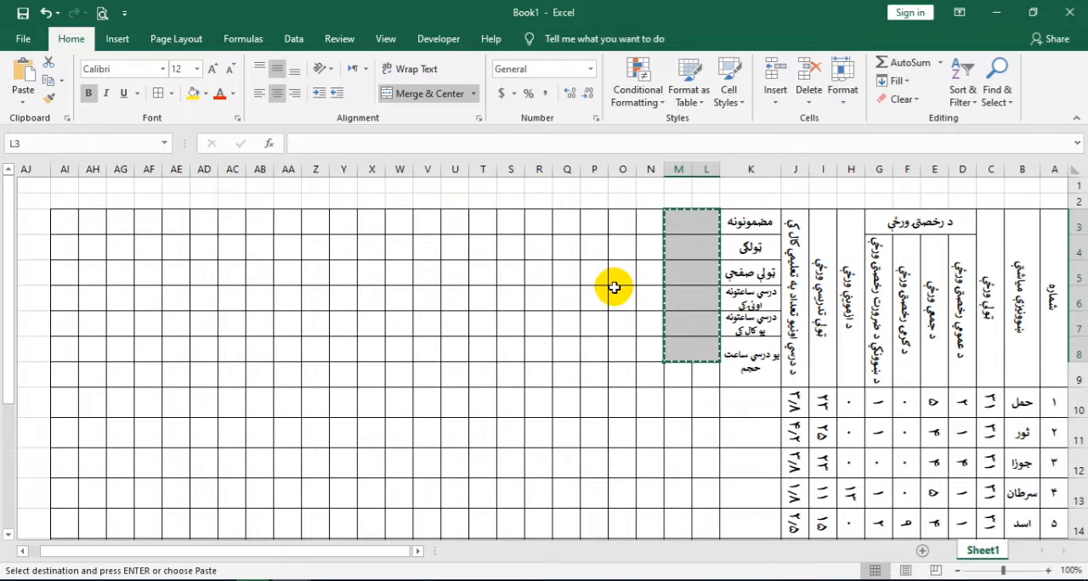
left_click(645, 230)
left_click(645, 229)
key("ctrl+v")
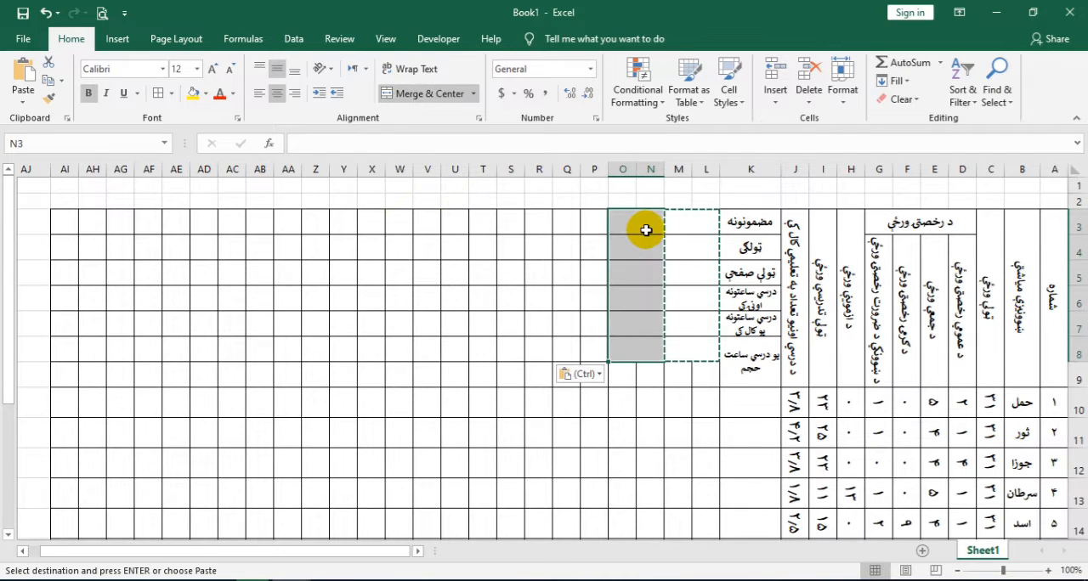
key("Left")
key("Left")
key("Left")
key("Left")
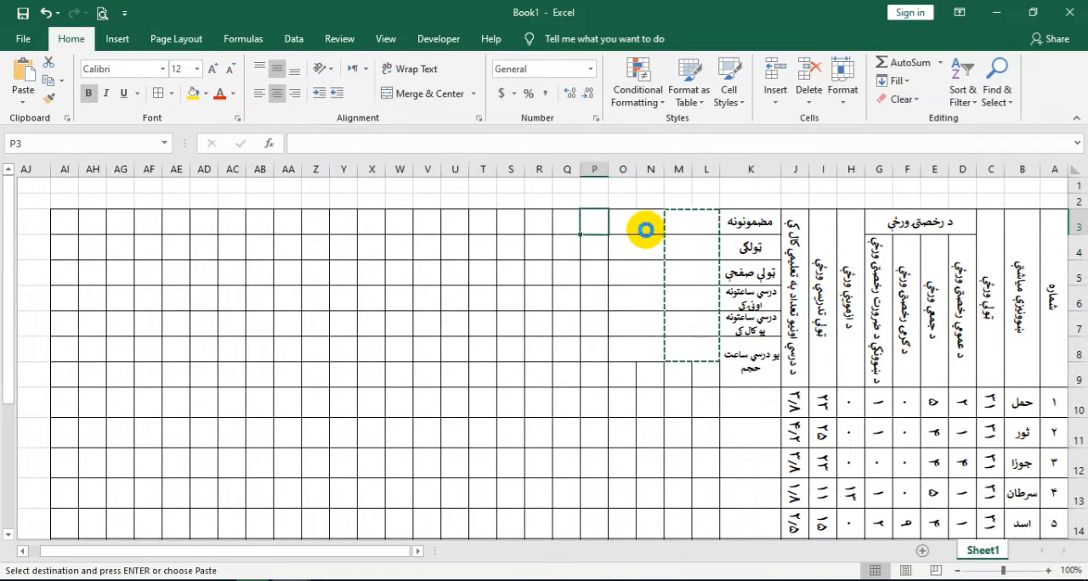
key("ctrl+v")
key("Left")
key("ctrl+v")
key("Left")
key("ctrl+v")
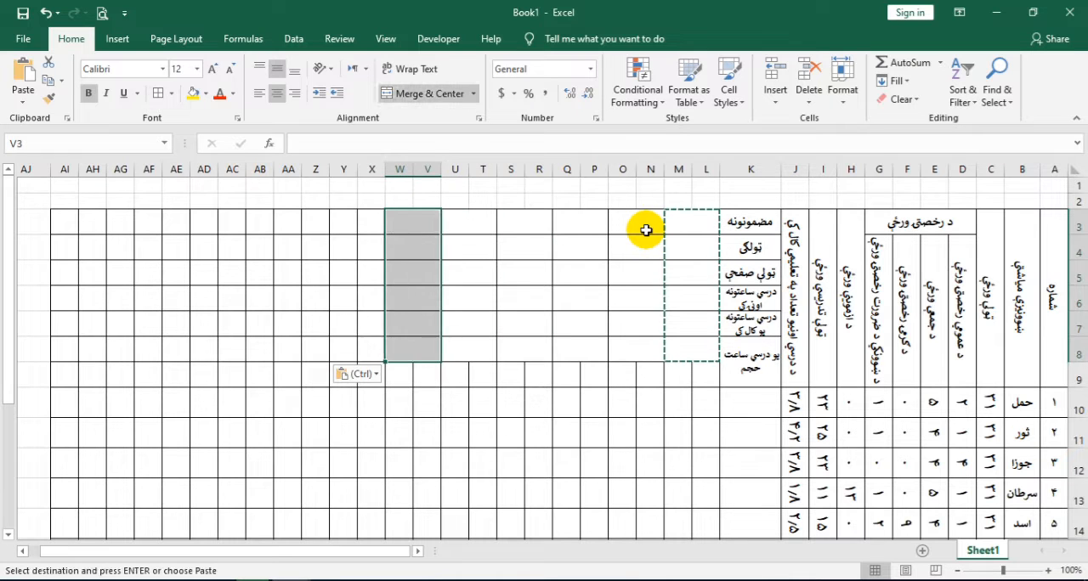
key("Left")
key("ctrl+v")
key("Left")
key("ctrl+v")
key("Left")
key("ctrl+v")
key("Left")
key("ctrl+v")
key("Left")
key("ctrl+v")
key("Left")
key("ctrl+v")
key("Left")
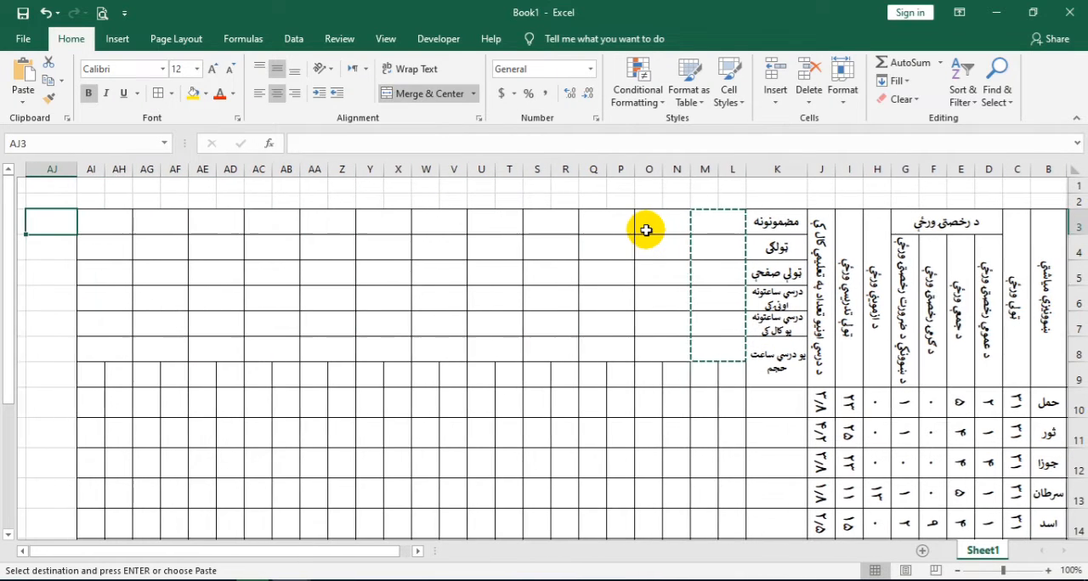
Make row 3 taller and set the text orientation of L3:AI3 to -90 degrees
left_click(707, 223)
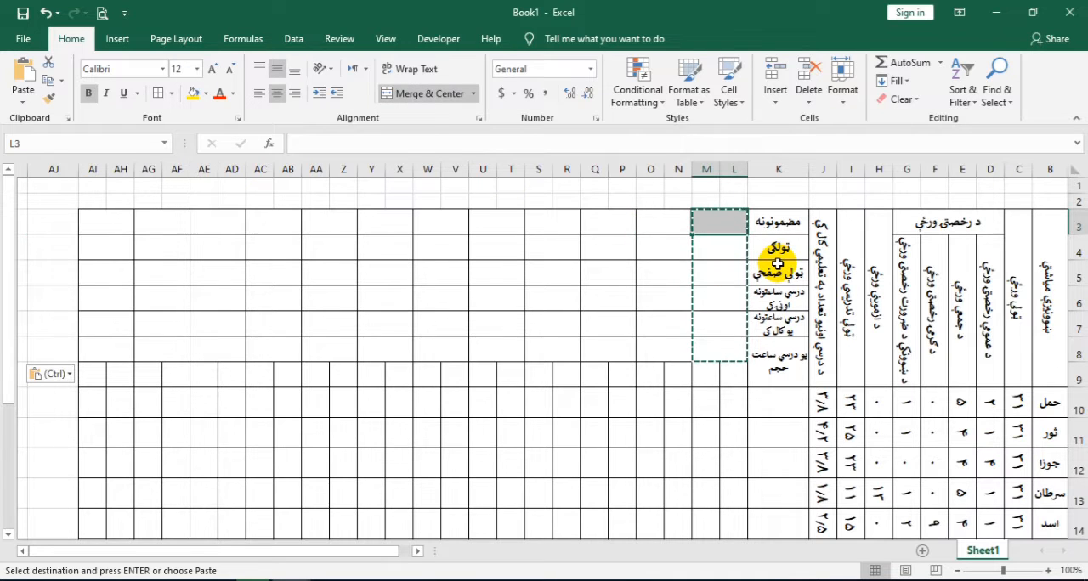
left_click_drag(1079, 232, 1080, 253)
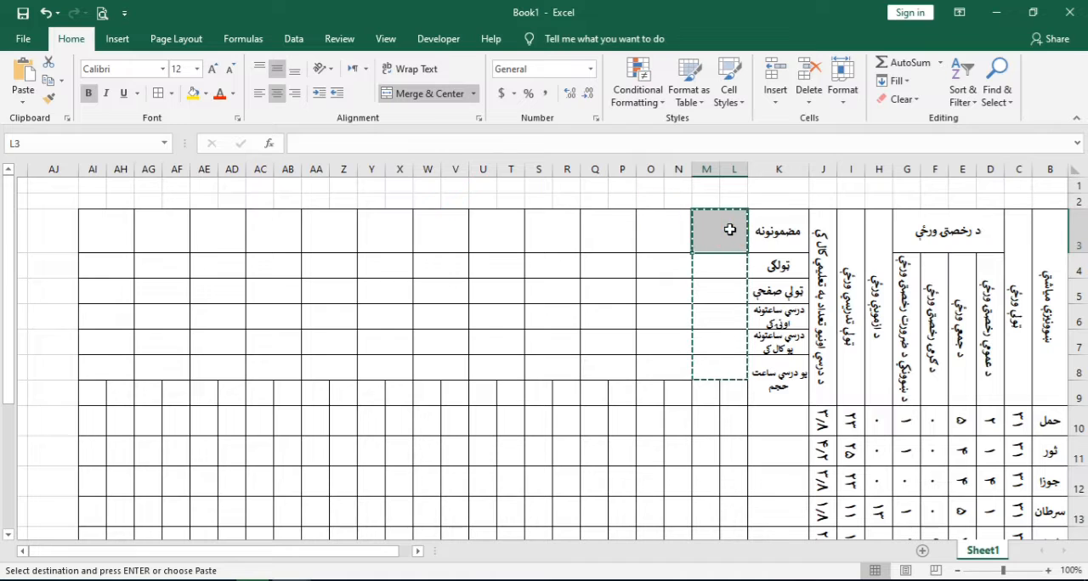
left_click_drag(721, 233, 90, 235)
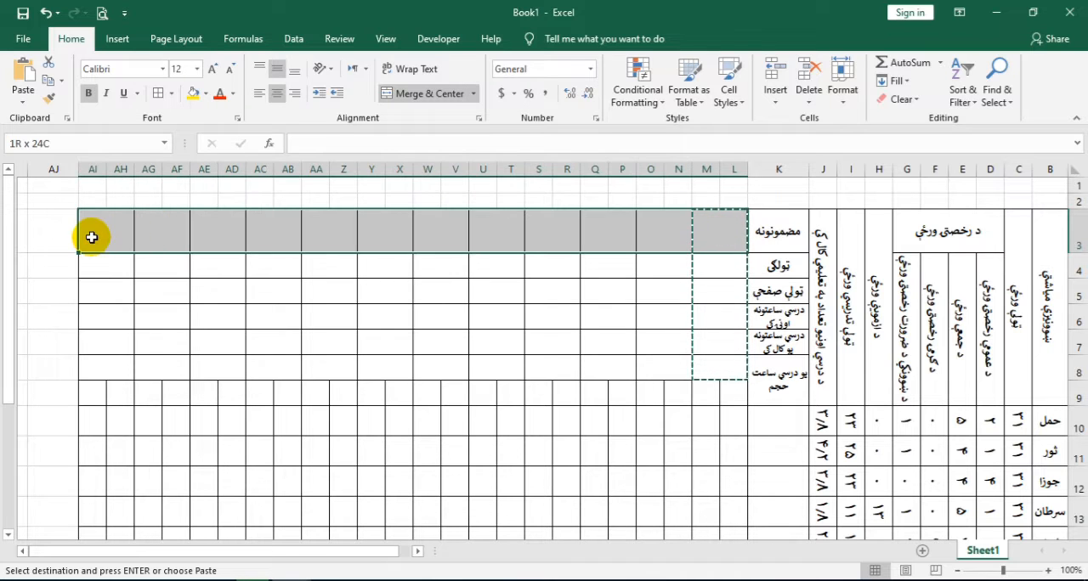
left_click(479, 119)
left_click(831, 328)
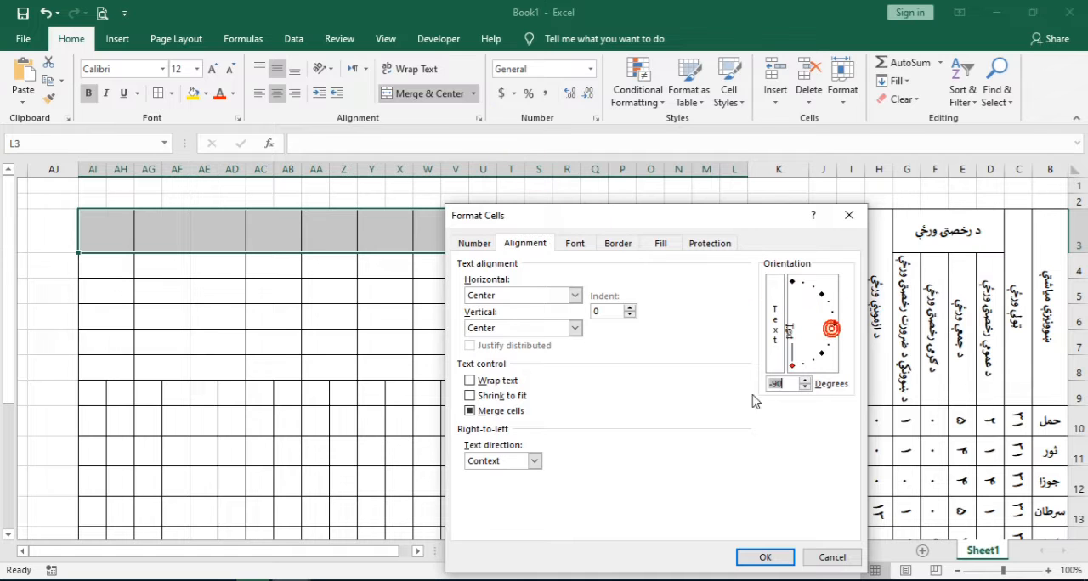
left_click(753, 558)
Enter the first subject کمپیوتر in L3 and its class دولسم in L4
left_click(728, 237)
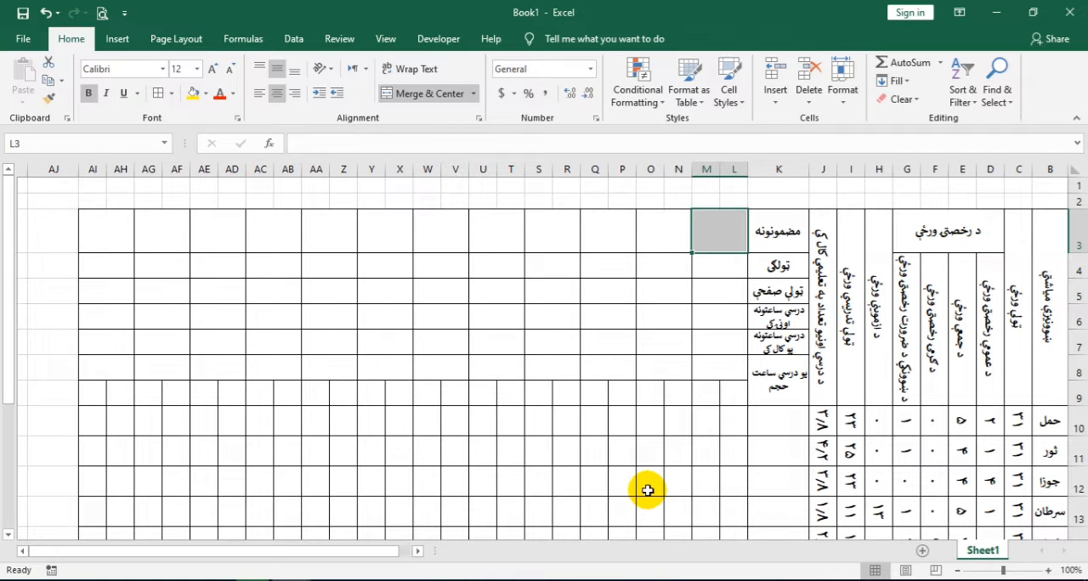
type("کمپیوټر")
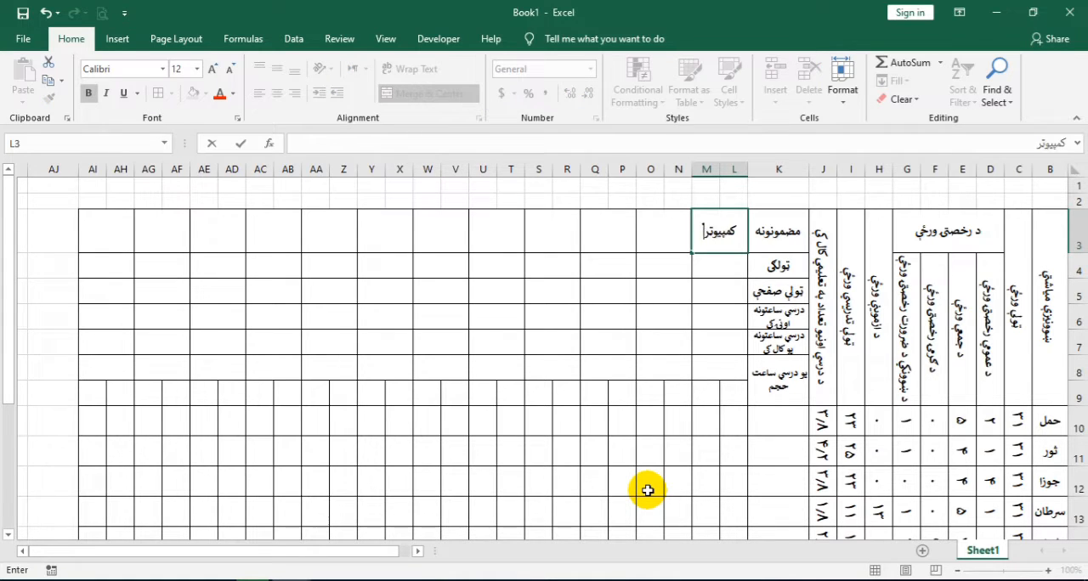
key("Return")
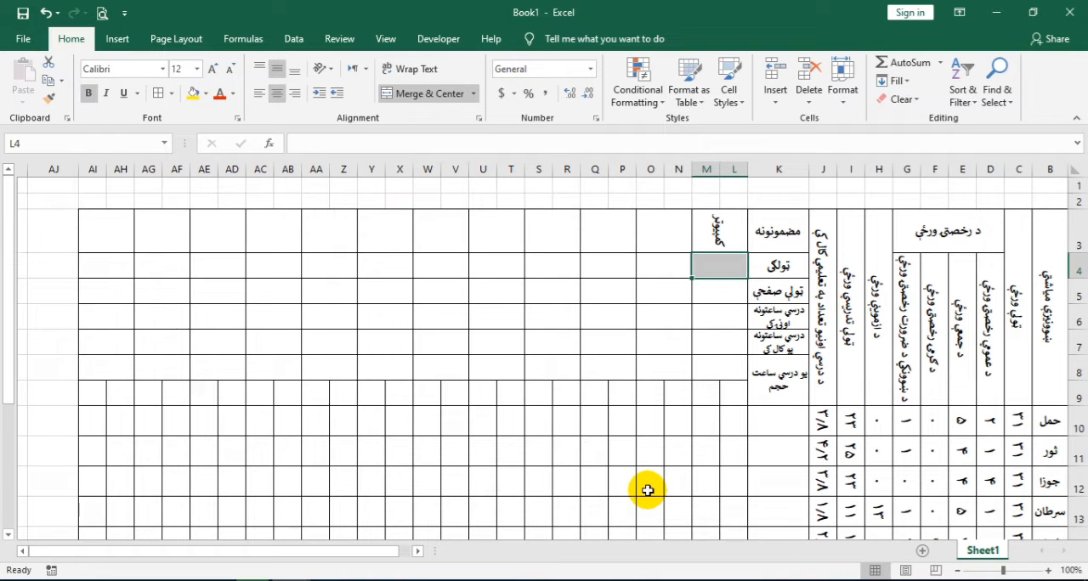
type("دولسم")
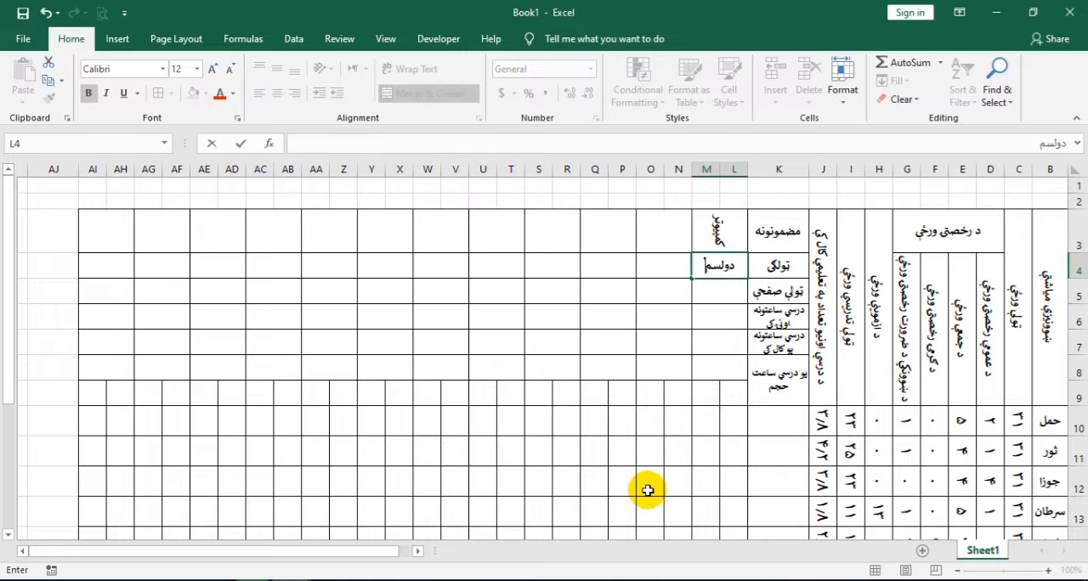
key("Return")
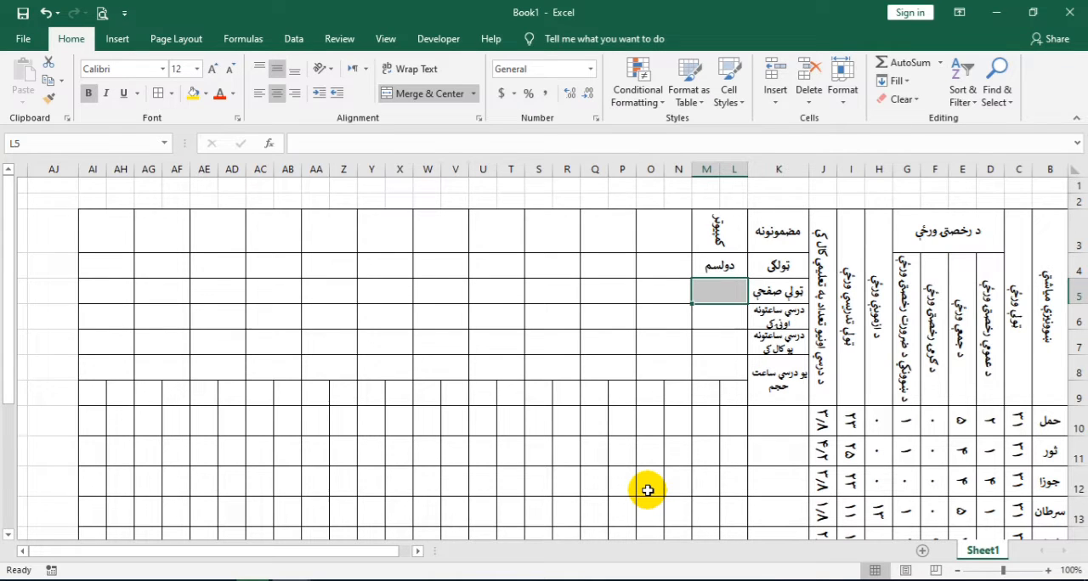
Enter ۱۵۰ as the subject's total pages in L5 and ۲ as its weekly lesson hours in L6
type("۱۵۰")
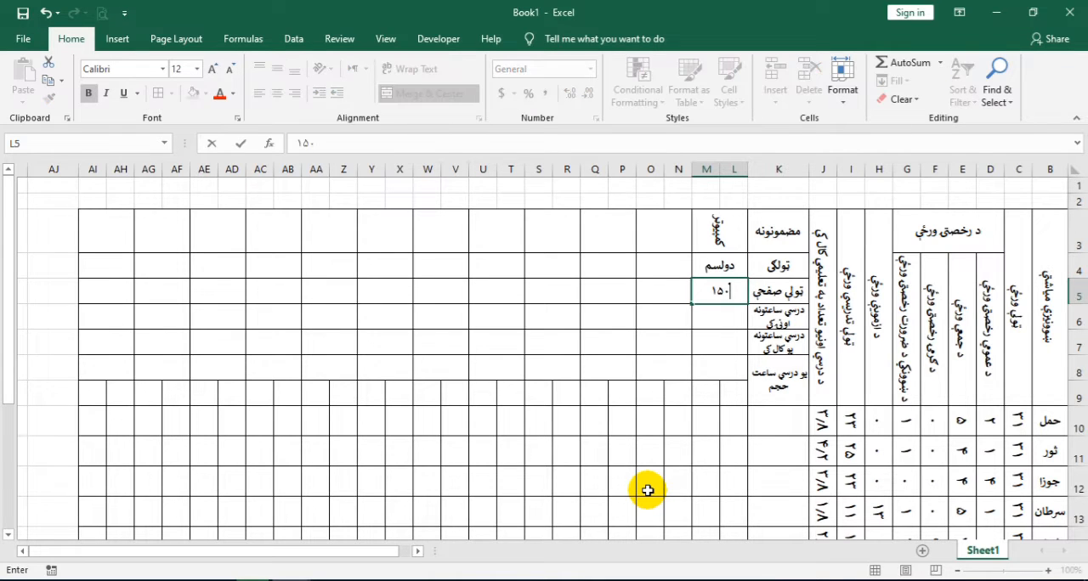
key("Return")
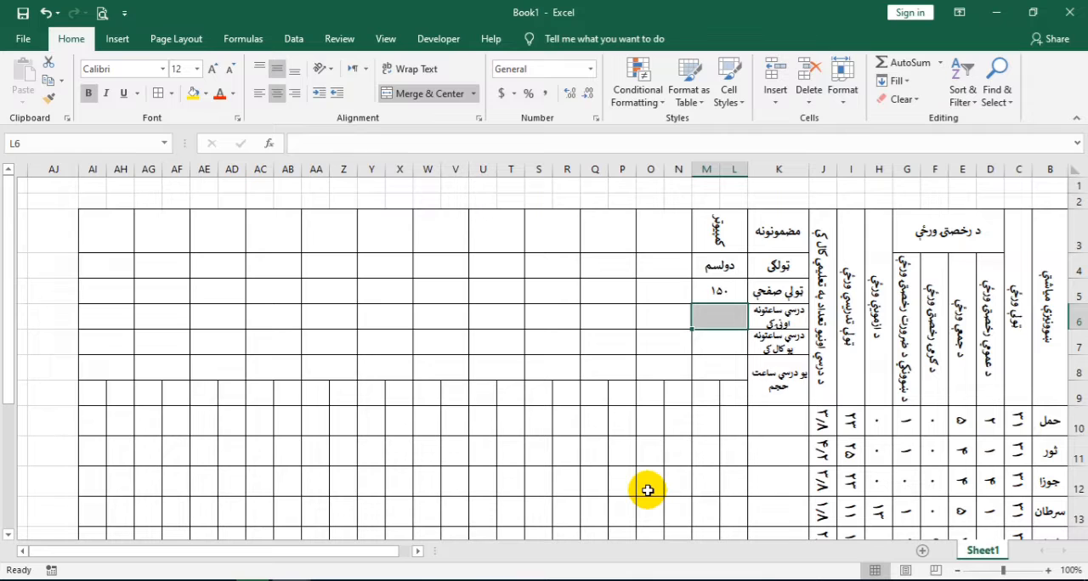
type("۱")
key("BackSpace")
type("۲")
key("Return")
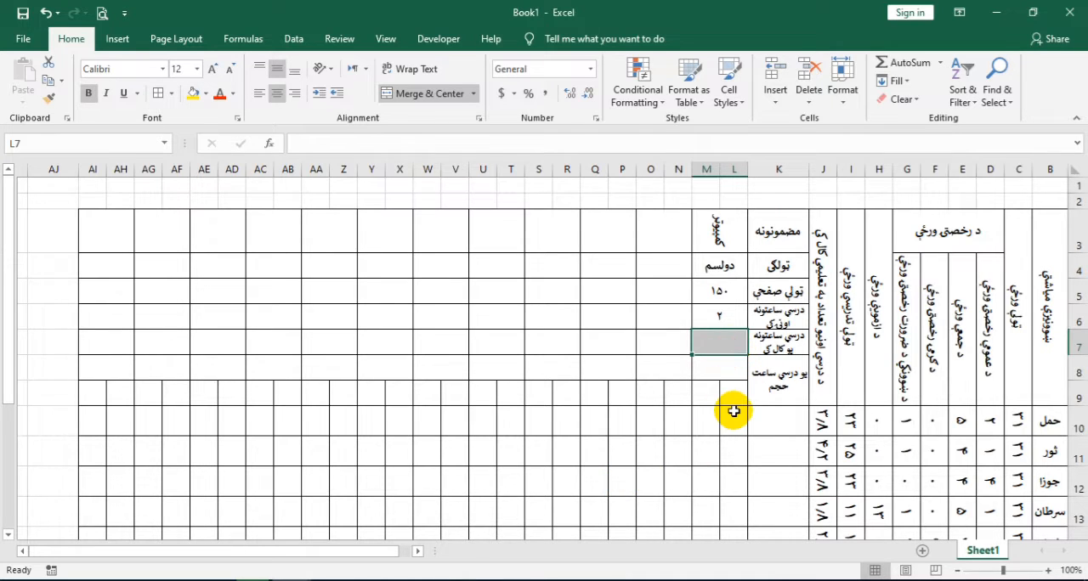
Calculate the subject's yearly lesson hours in L7 with the formula =L6*J18
type("=")
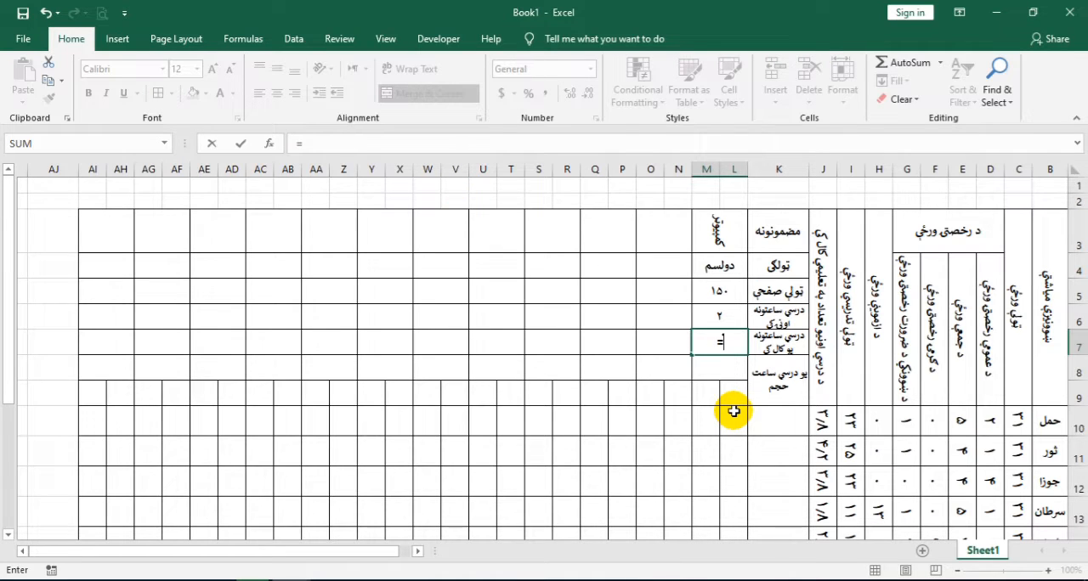
left_click(706, 322)
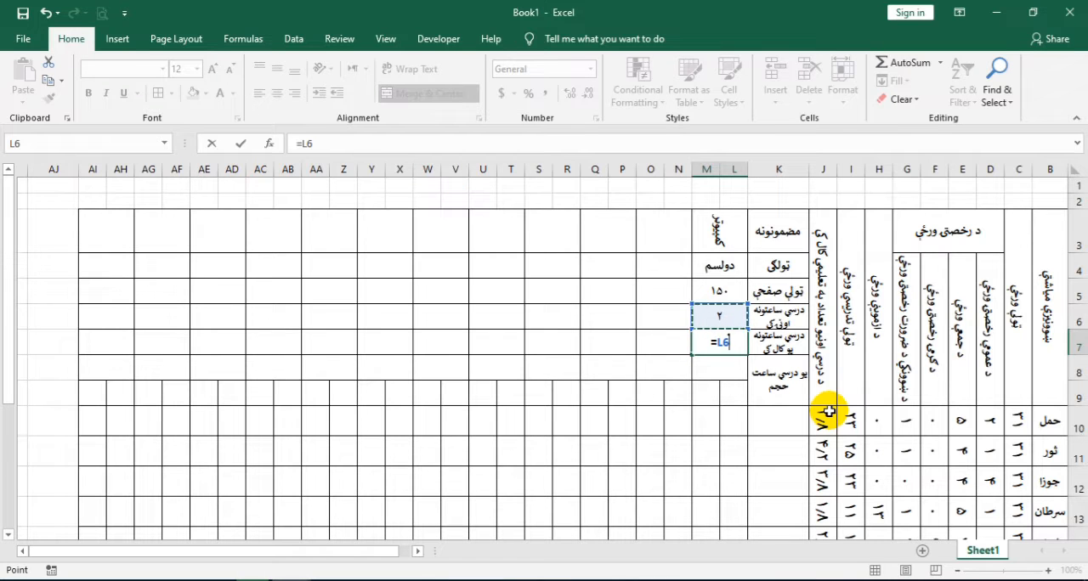
type("*")
scroll(819, 404, "down", 3)
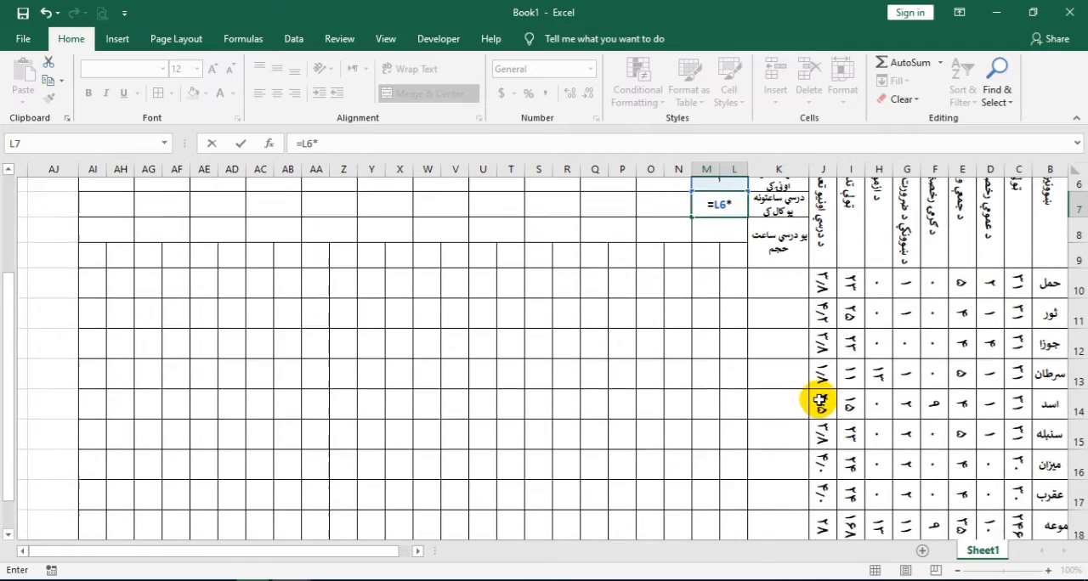
left_click(824, 437)
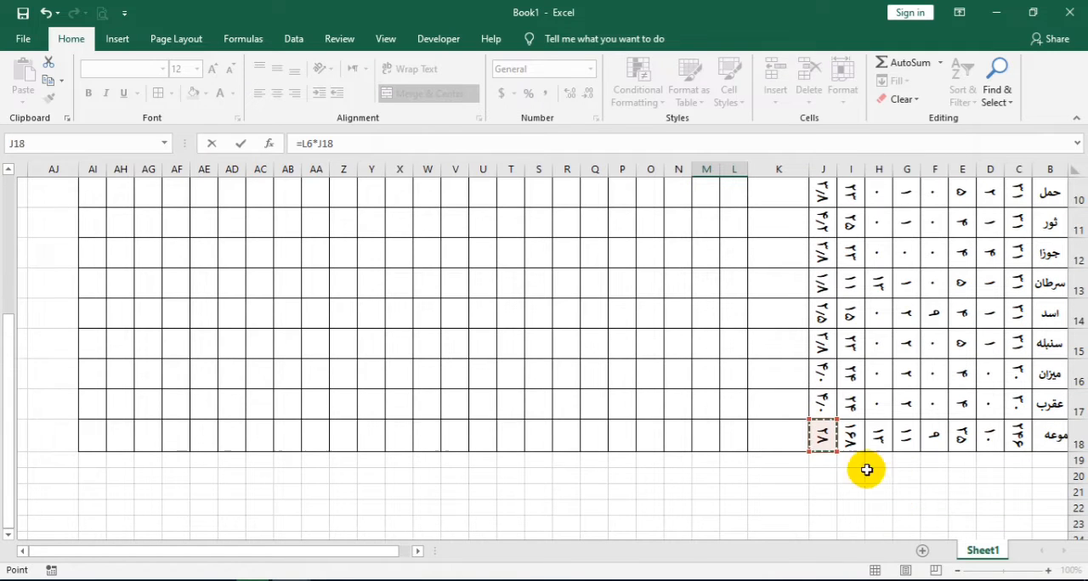
scroll(853, 449, "up", 1)
scroll(854, 453, "up", 2)
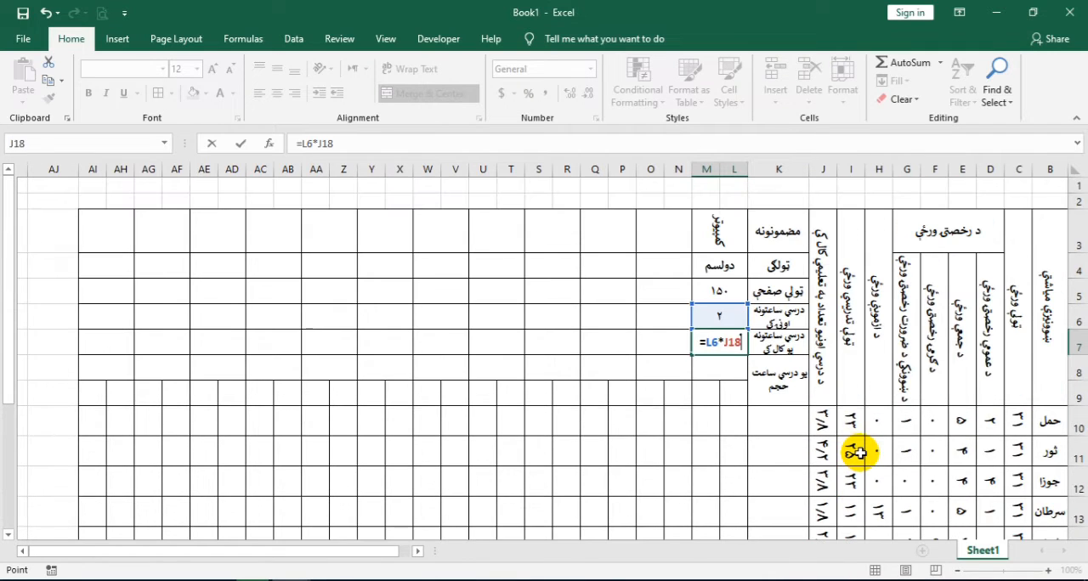
key("Return")
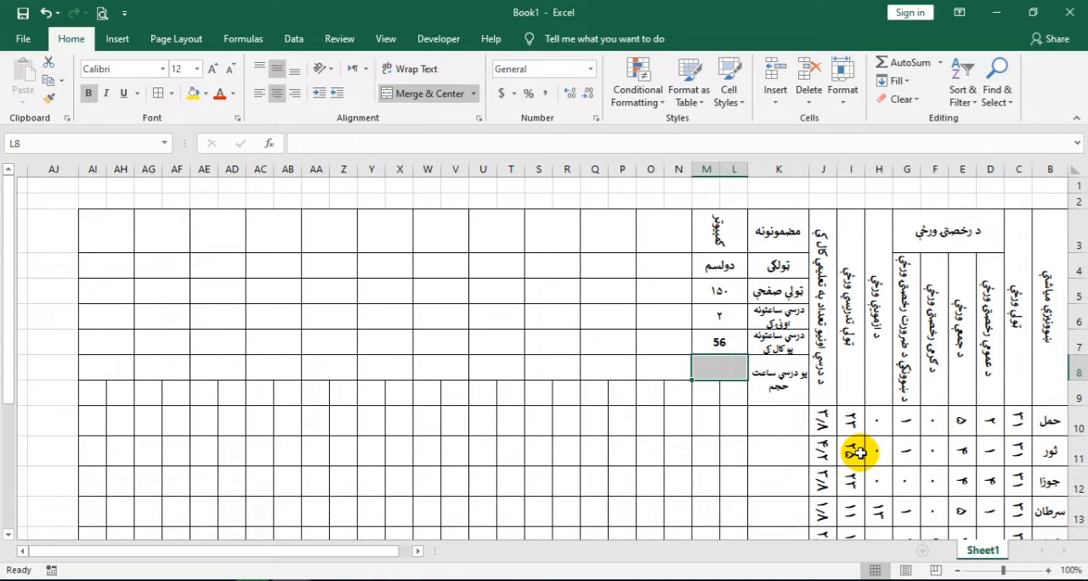
Calculate the subject's volume per lesson hour in L8 with the formula =L5/L7
type("=")
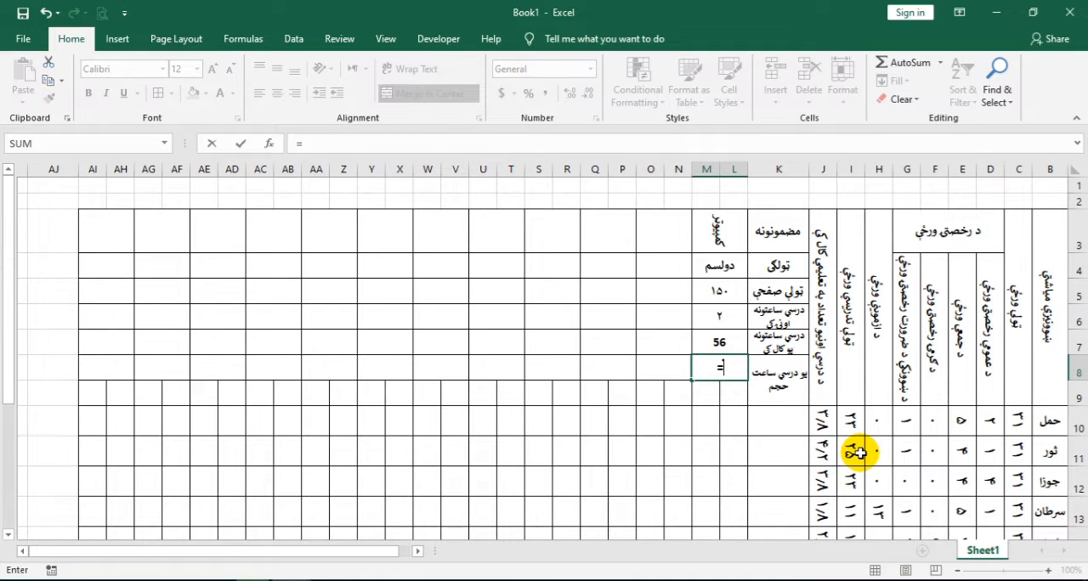
left_click(718, 291)
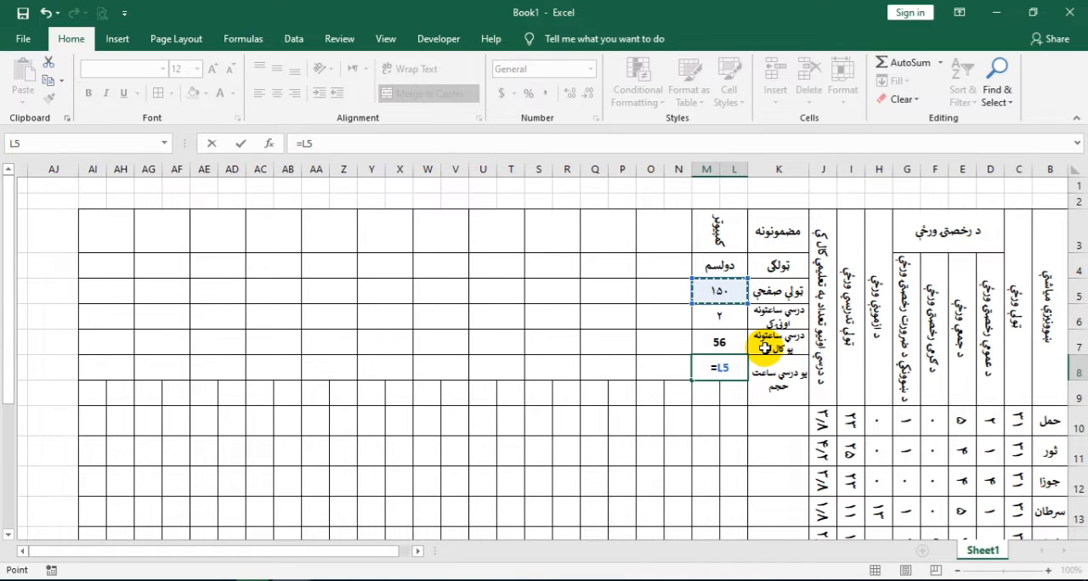
type("/")
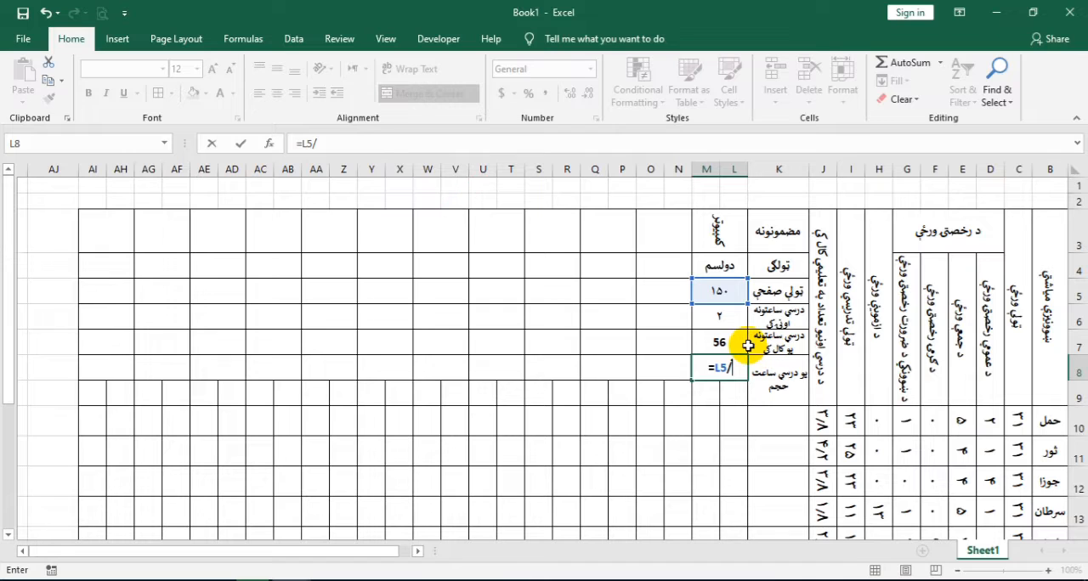
left_click(714, 341)
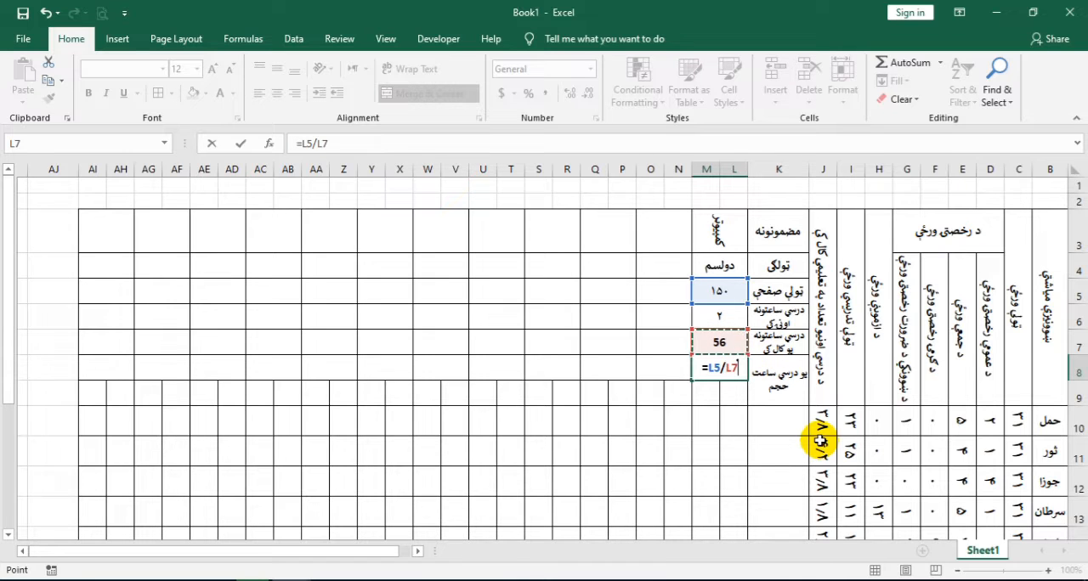
key("Return")
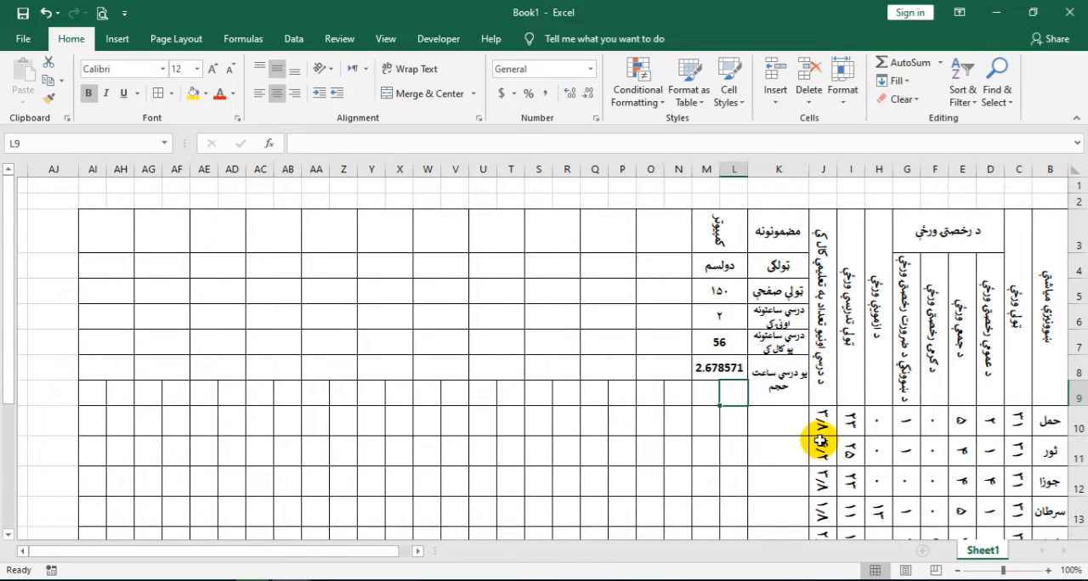
Reduce the number in L8 to one decimal place
left_click(720, 367)
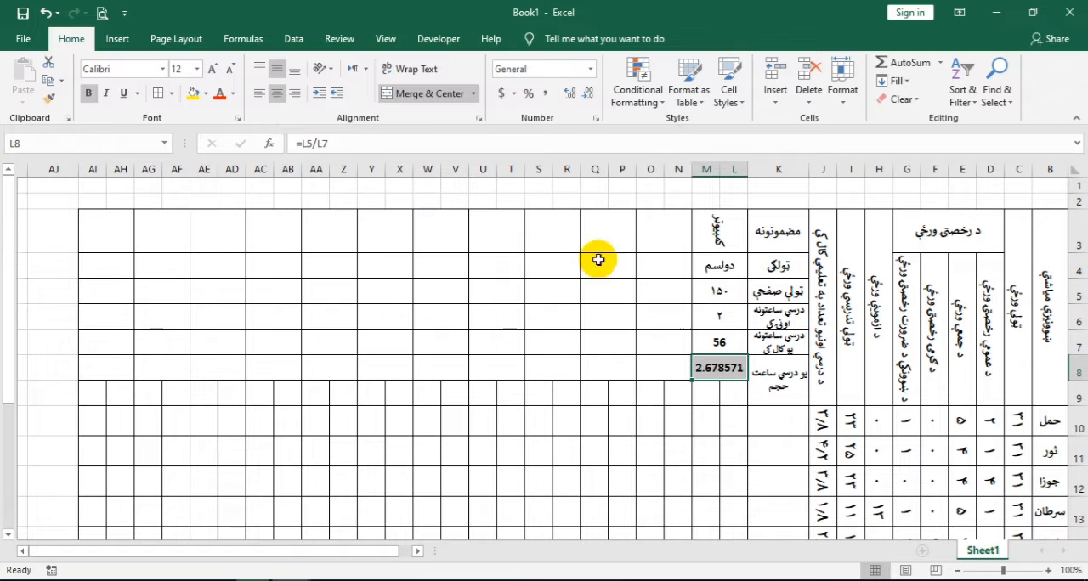
left_click(584, 94)
left_click(584, 94)
left_click(585, 95)
left_click(584, 95)
left_click(585, 94)
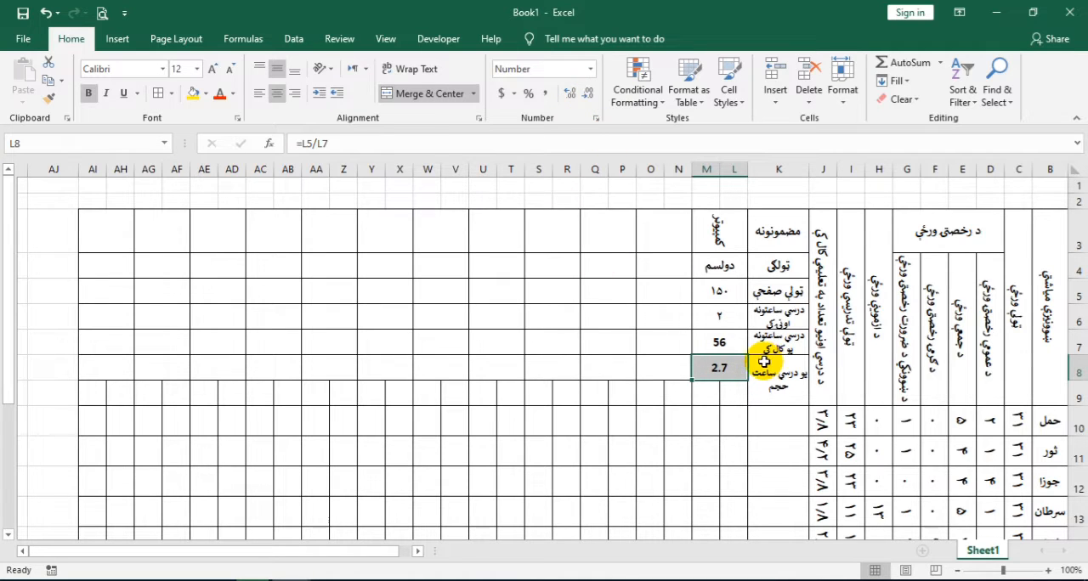
Copy the cell format of L6 to the calculated cells L7 and L8 with Format Painter
left_click(729, 317)
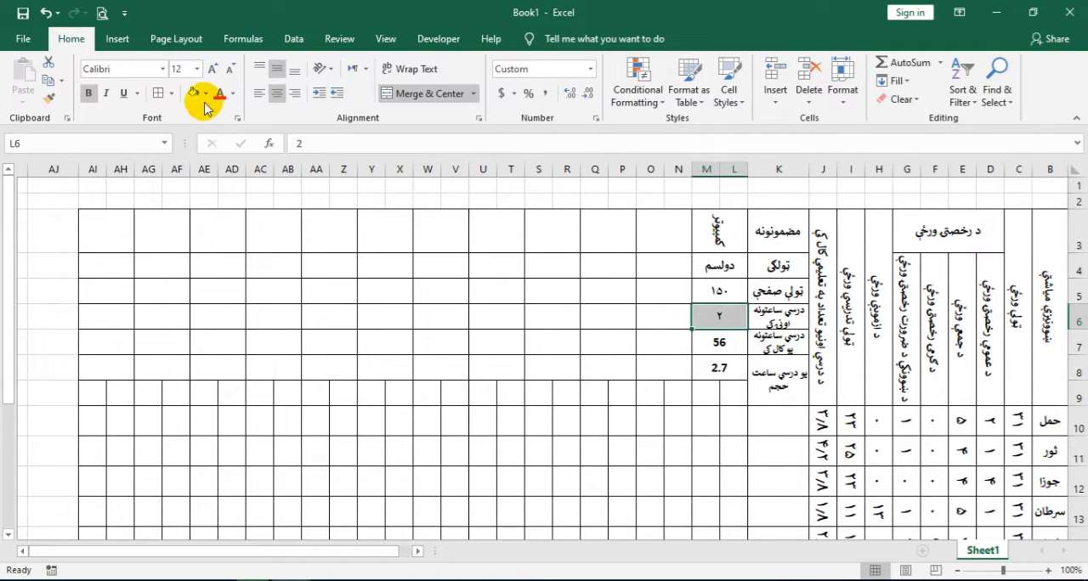
left_click(48, 97)
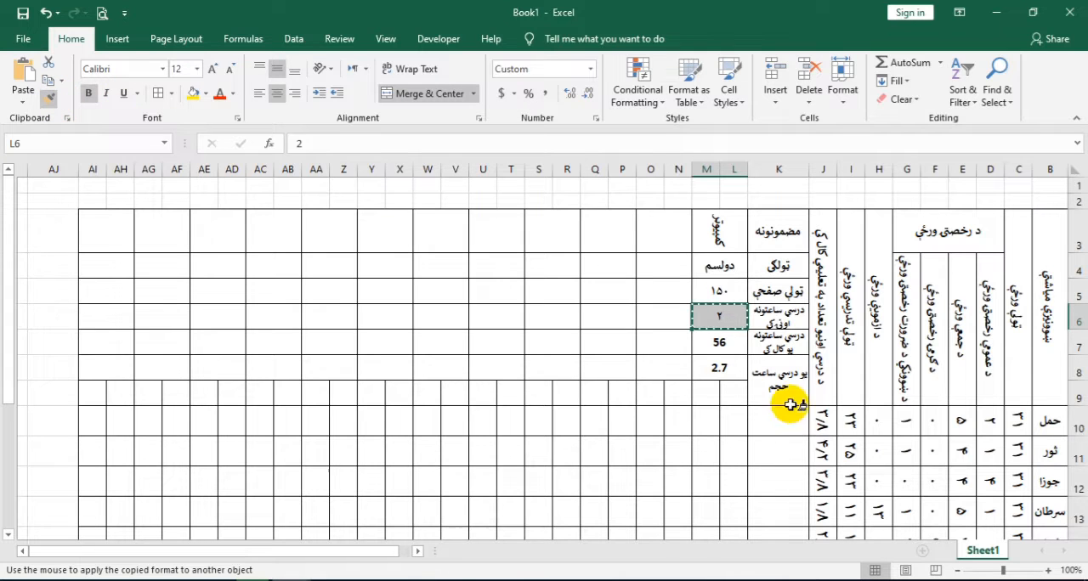
left_click_drag(717, 341, 718, 367)
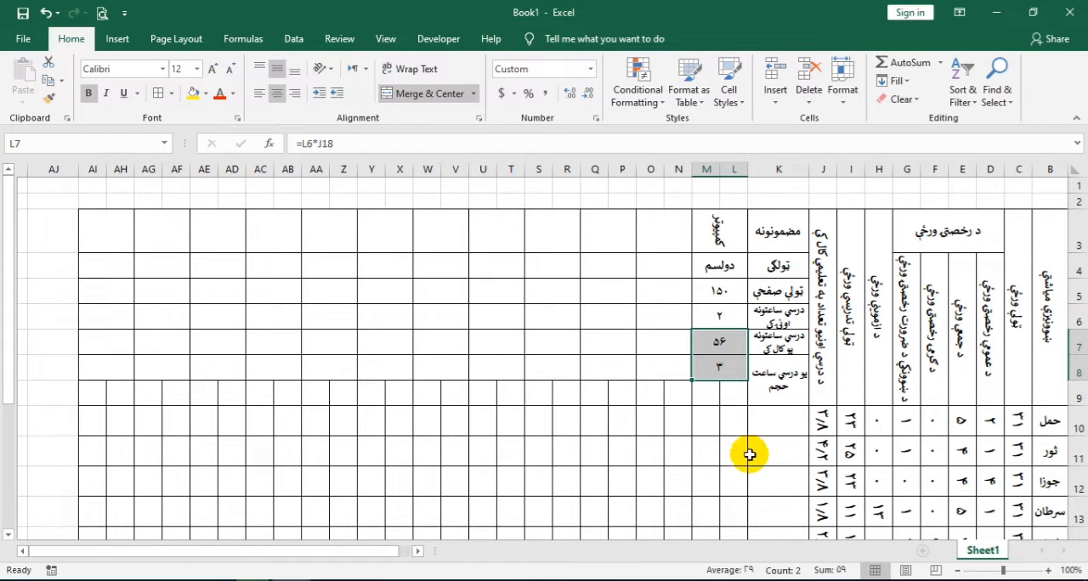
Enter the subheadings څخه in L9 and تر in M9
left_click(731, 391)
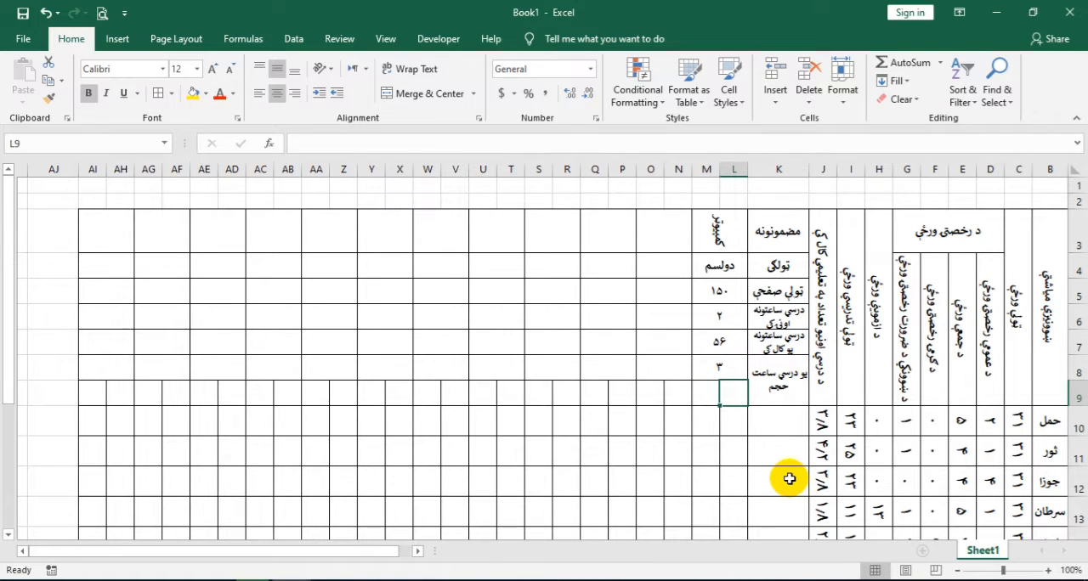
type("خ")
type("حخ")
key("BackSpace")
key("BackSpace")
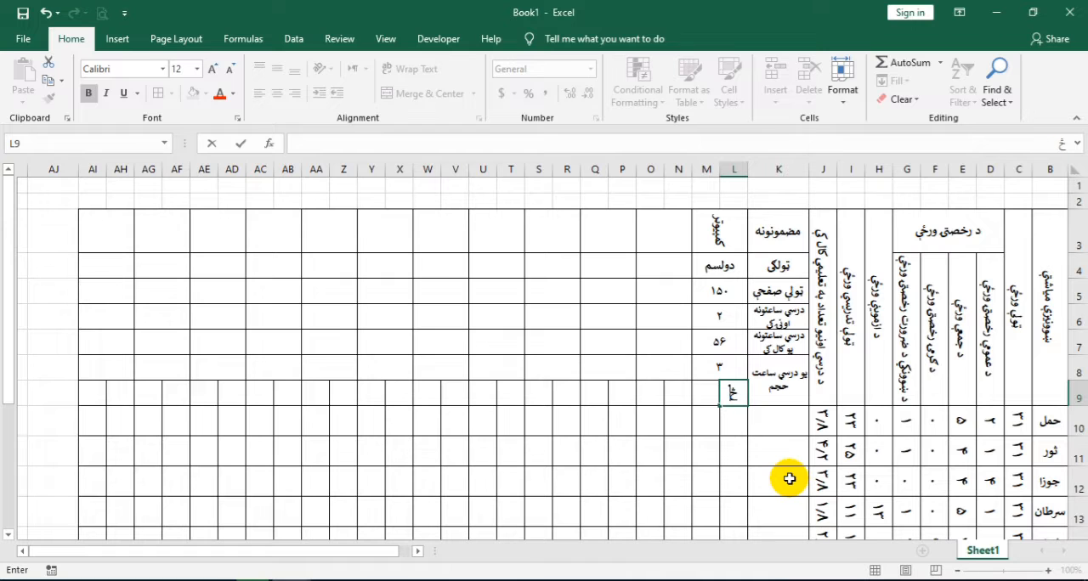
type("خه")
key("Tab")
type("تر")
key("Return")
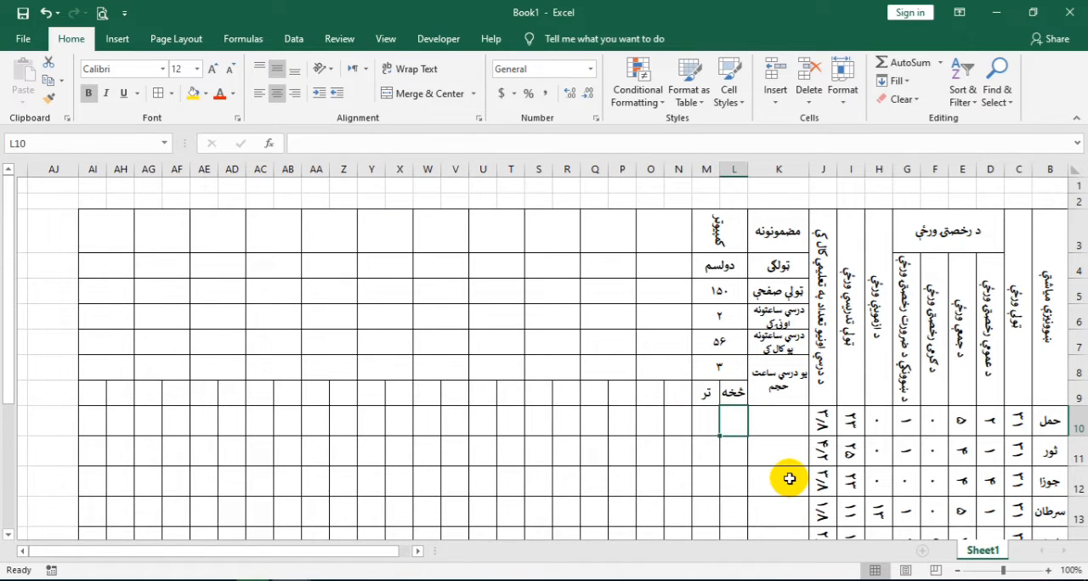
Merge and center K10:K17 and set the merged cell's text orientation to -90 degrees
scroll(757, 451, "down", 1)
left_click_drag(766, 344, 771, 459)
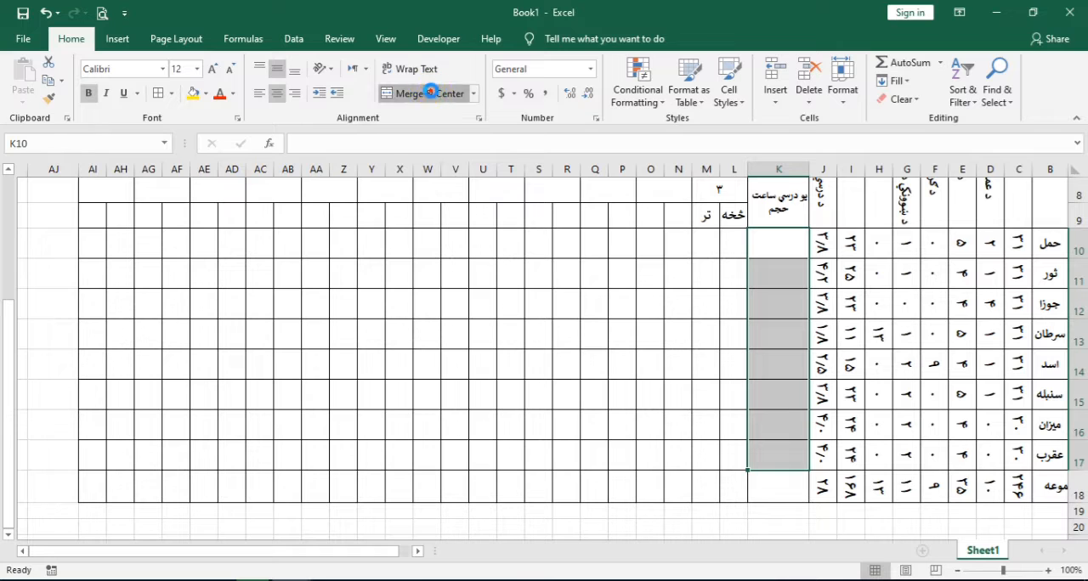
left_click(429, 93)
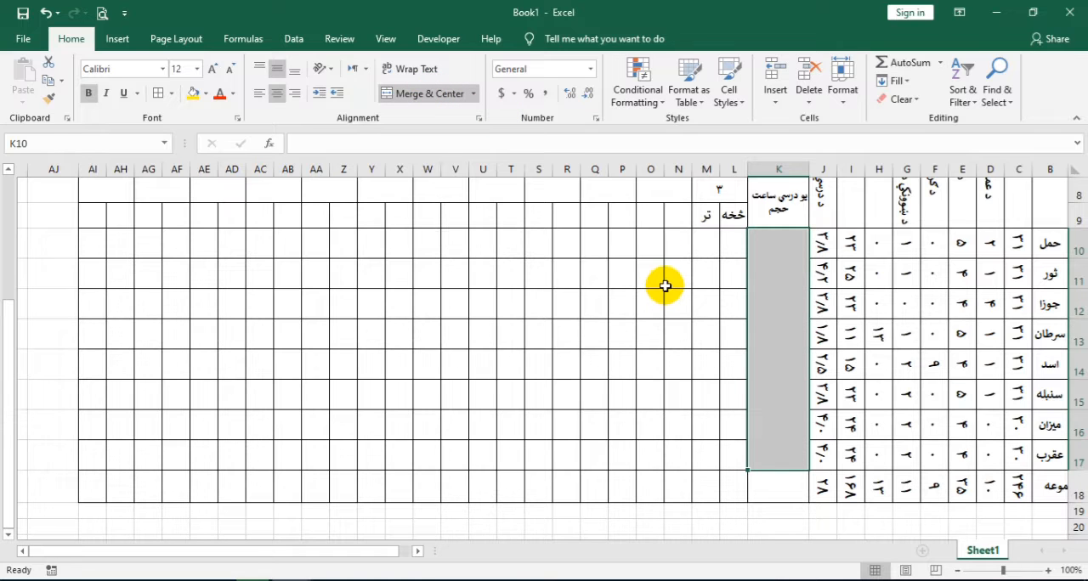
left_click(477, 119)
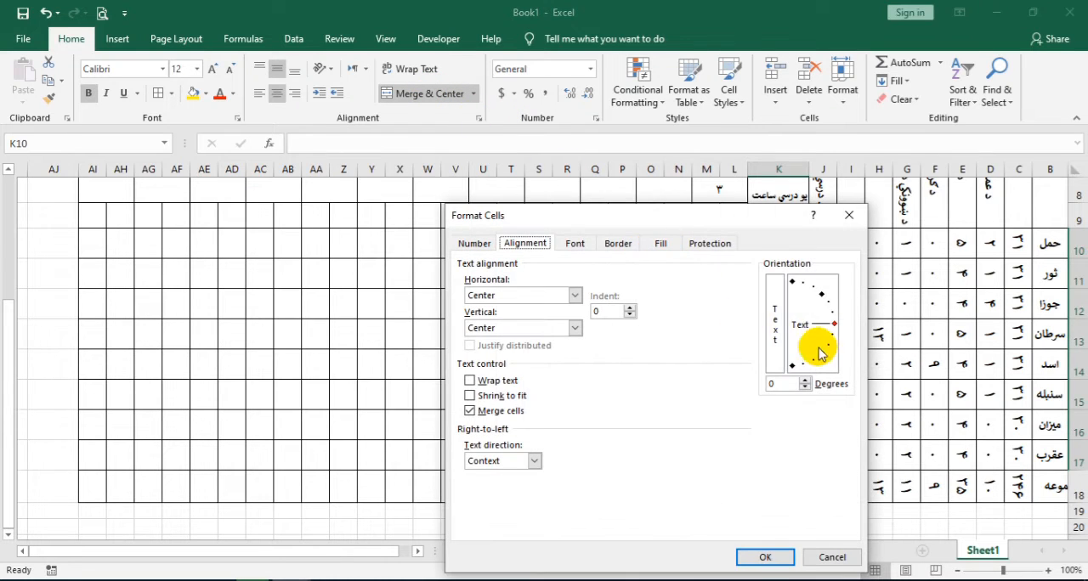
left_click_drag(833, 326, 791, 365)
left_click(746, 558)
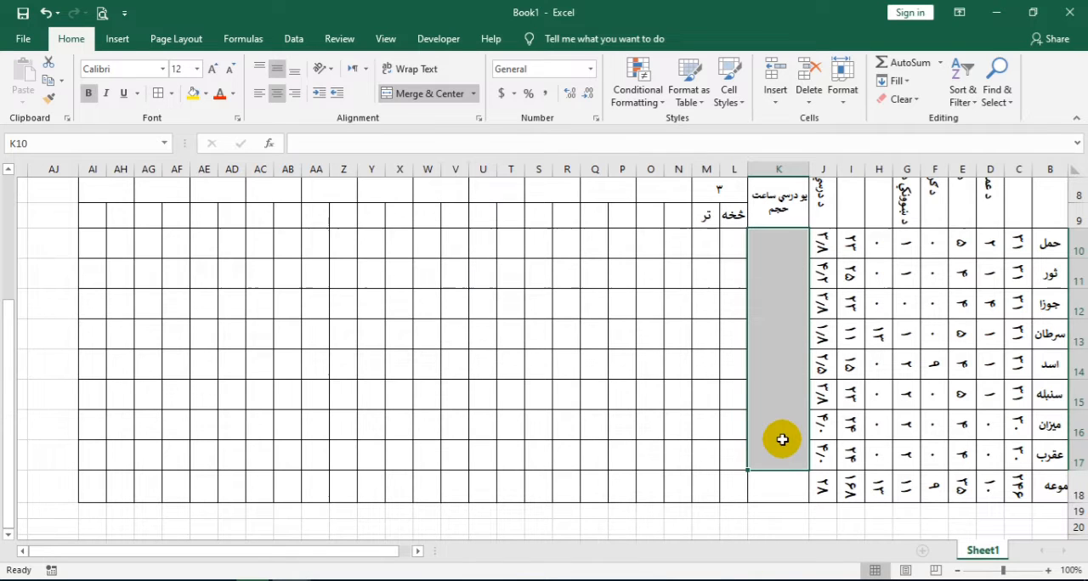
Set the merged cell K10 to font size 18 and enter the label میاشتنی صفحه وار تقریبي پلان
left_click(211, 68)
left_click(210, 68)
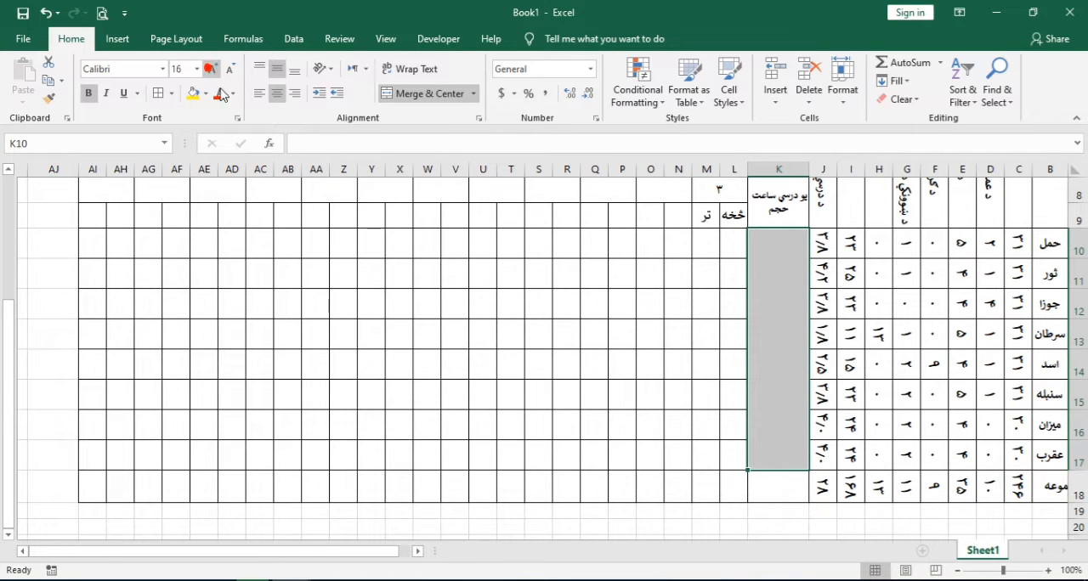
left_click(211, 68)
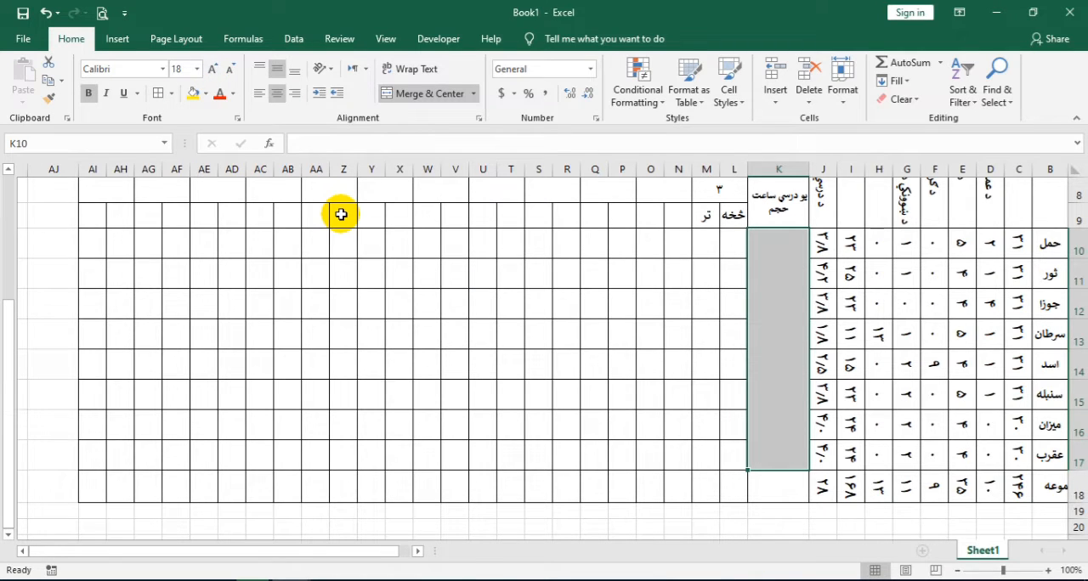
type("میاش")
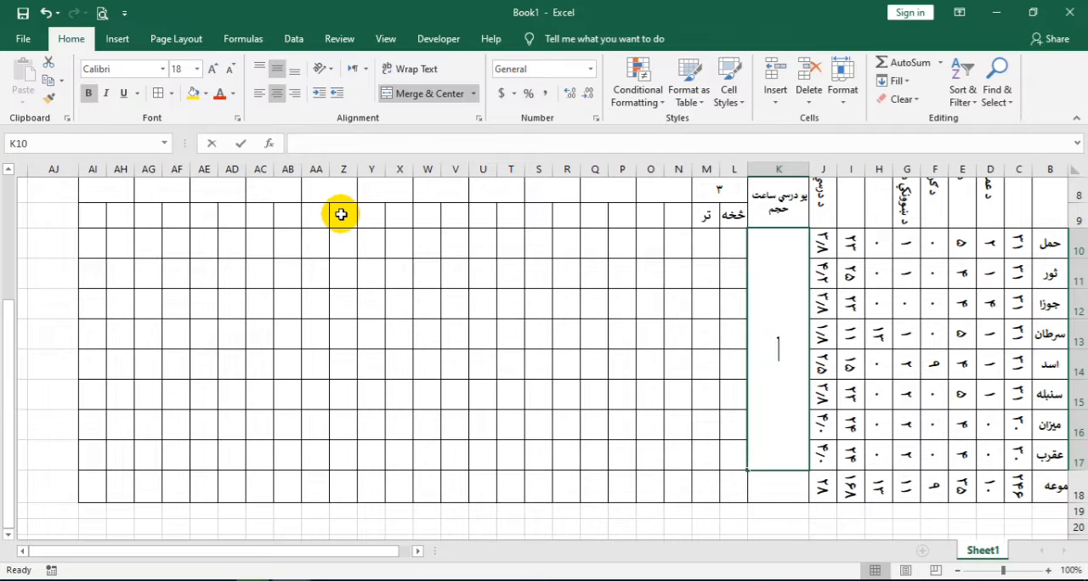
type("ت")
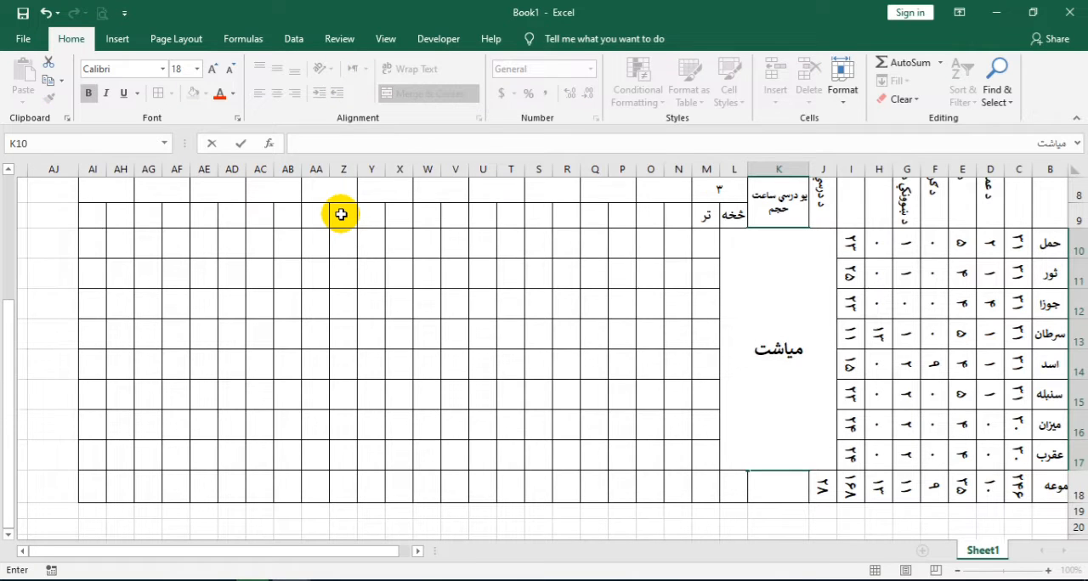
type("ی صفحه وار")
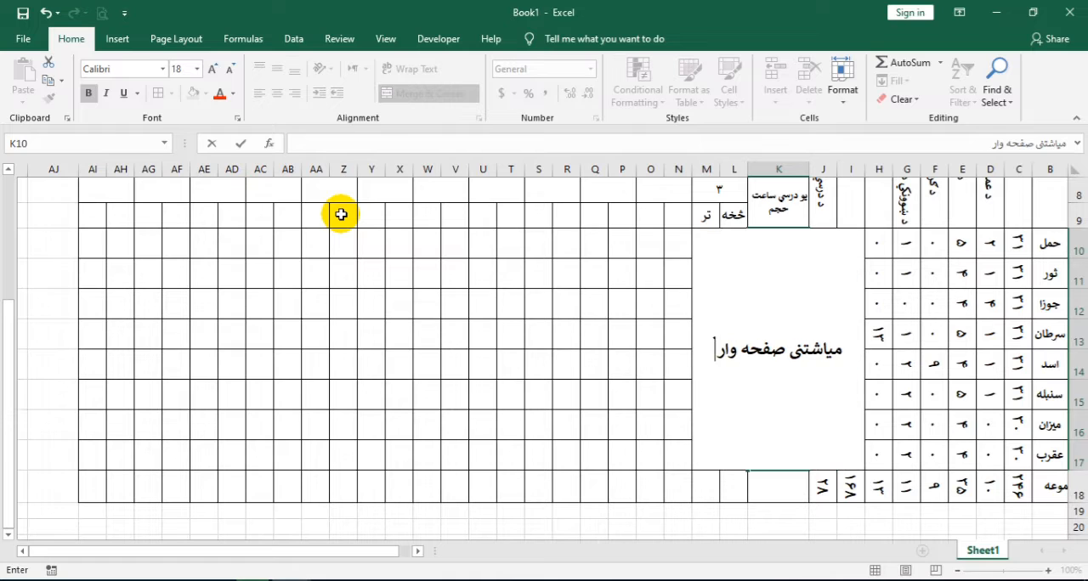
type(" تقریبی پلان")
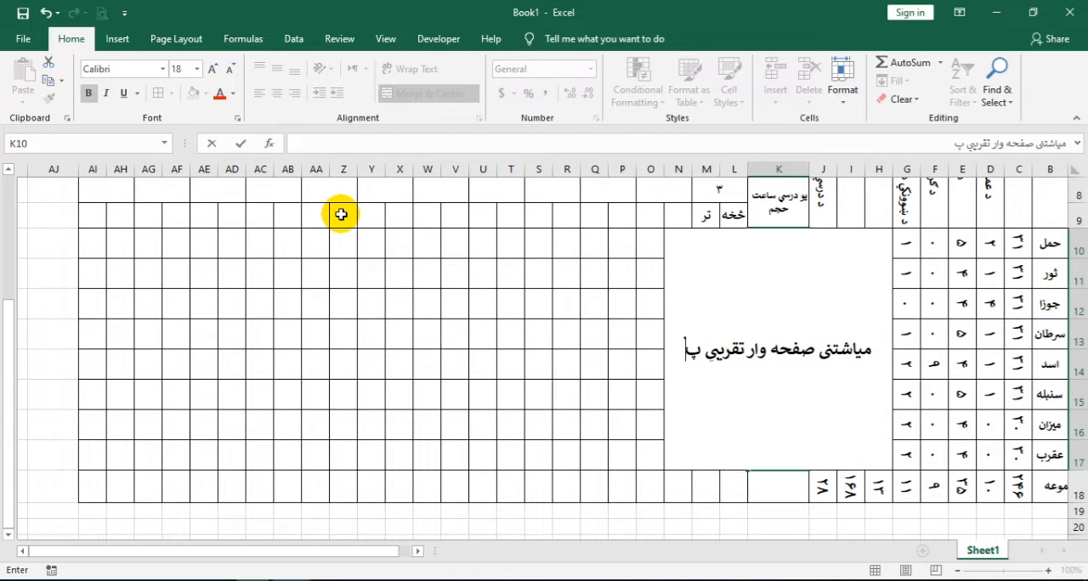
key("ctrl+Return")
key("Return")
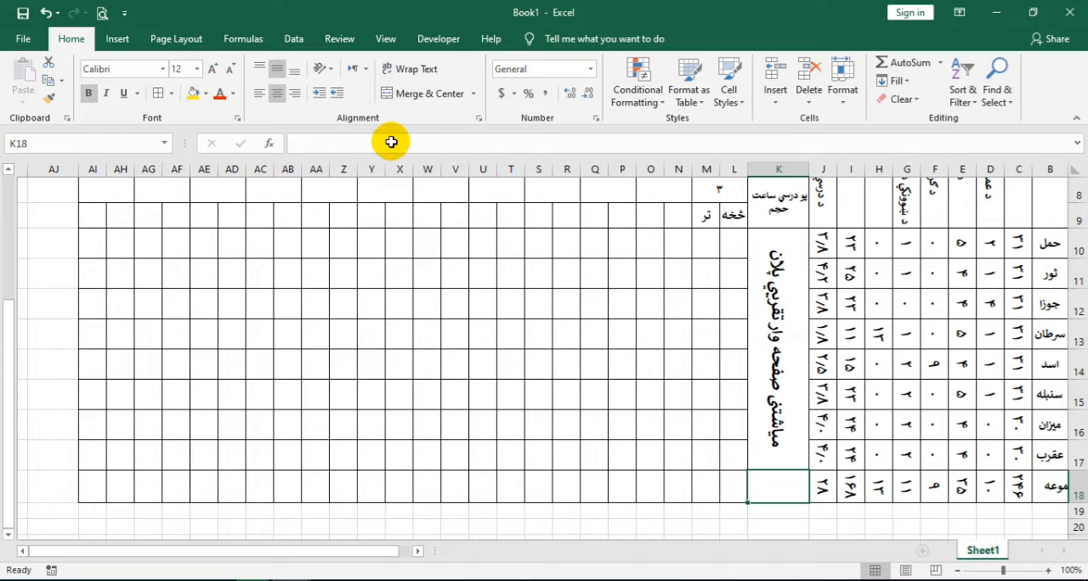
Enter the formula =IF(M10="","",1) in L10 for the first month's starting page
scroll(769, 295, "up", 1)
scroll(770, 295, "up", 1)
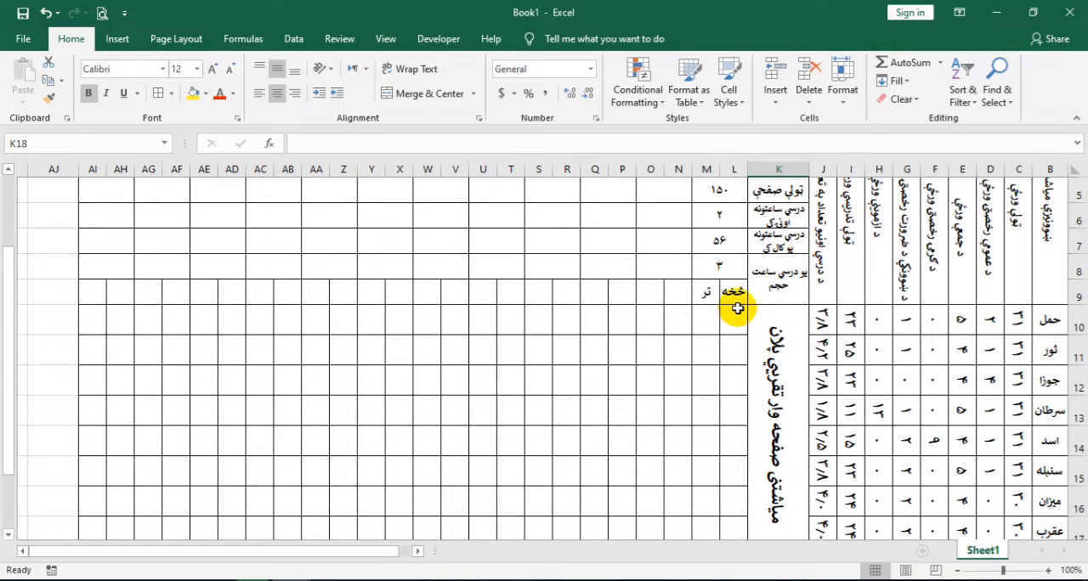
scroll(736, 308, "up", 3)
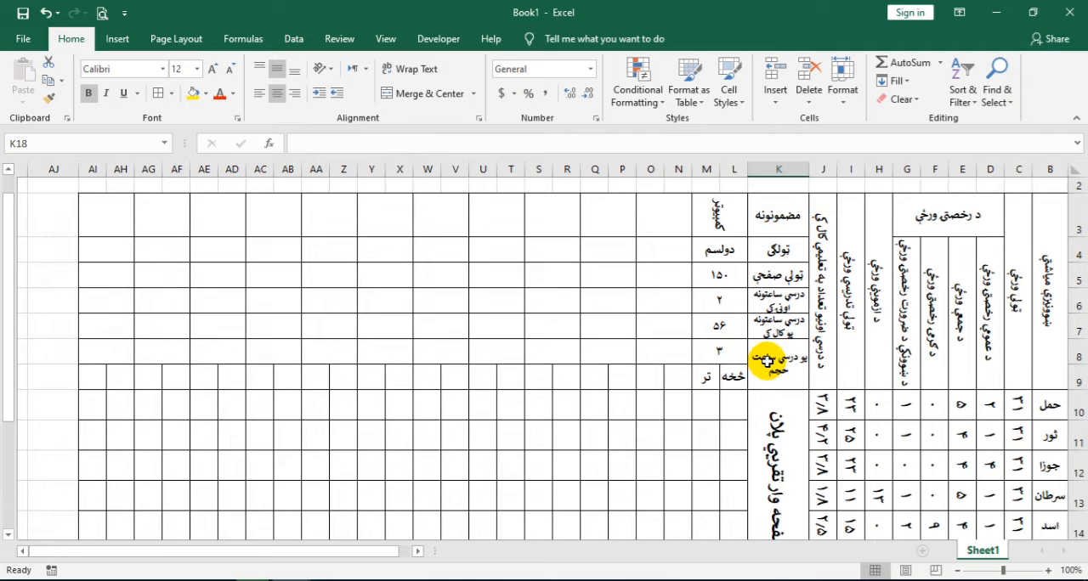
scroll(769, 358, "down", 1)
left_click(734, 321)
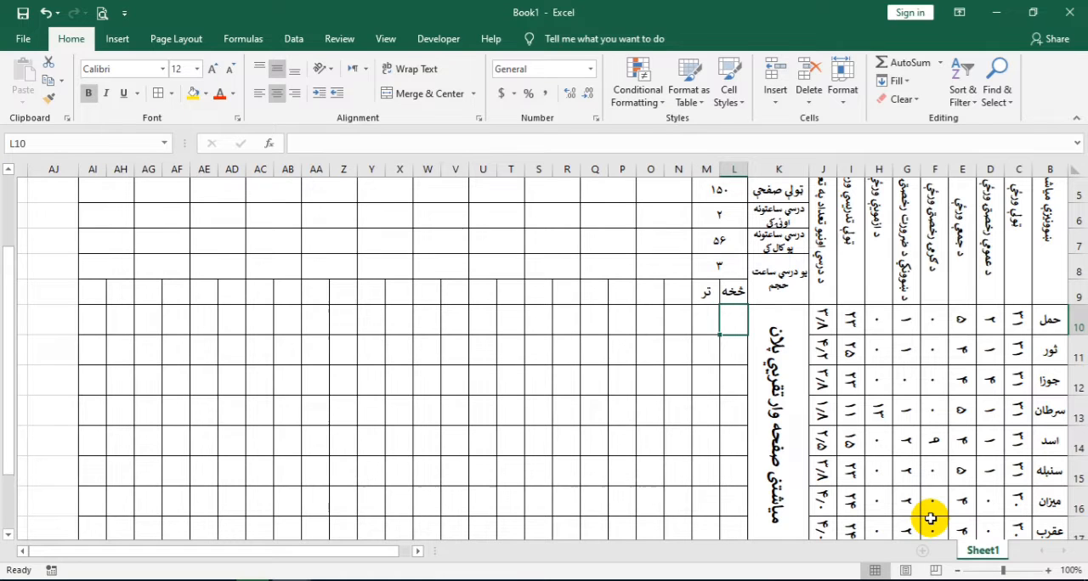
type("=IF(")
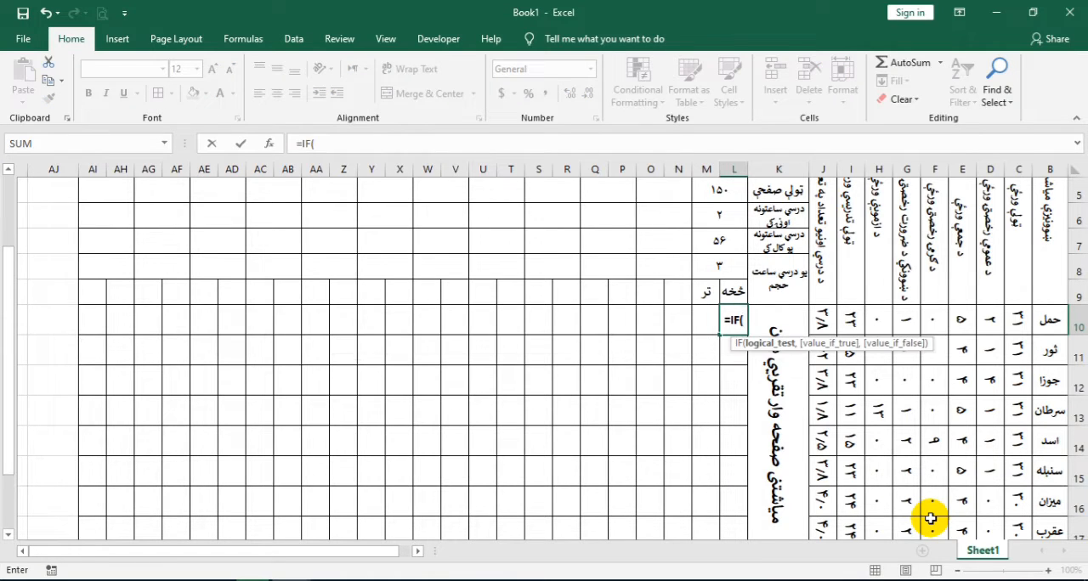
left_click(703, 325)
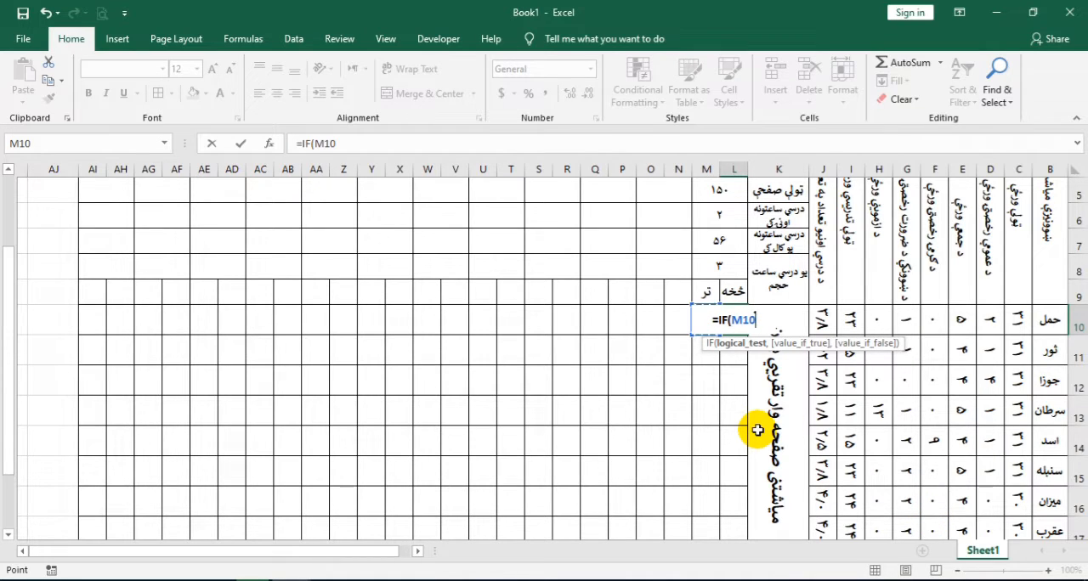
type("=\"\",\"\"")
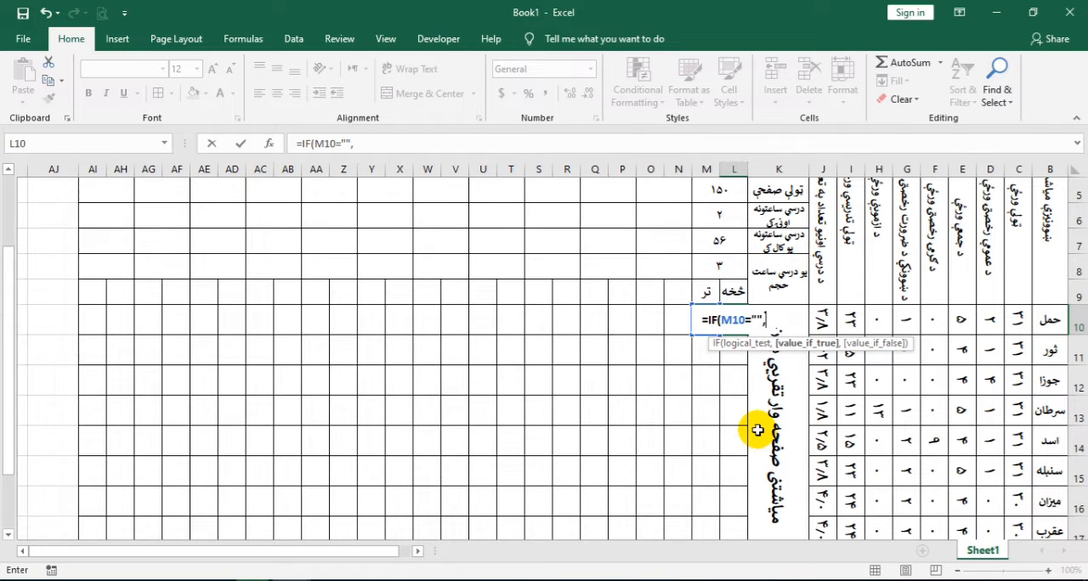
type(",1")
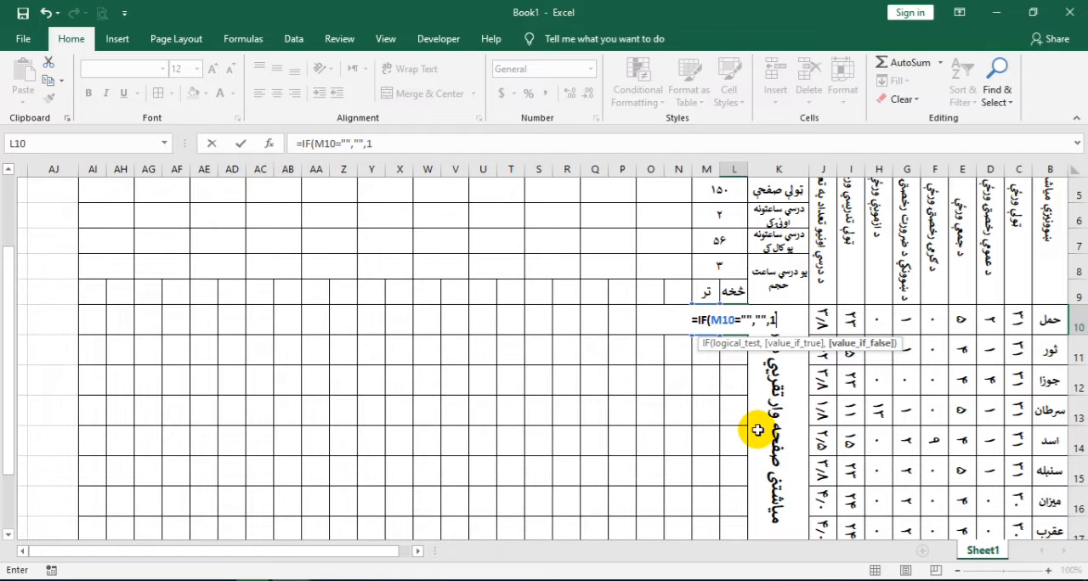
key("Return")
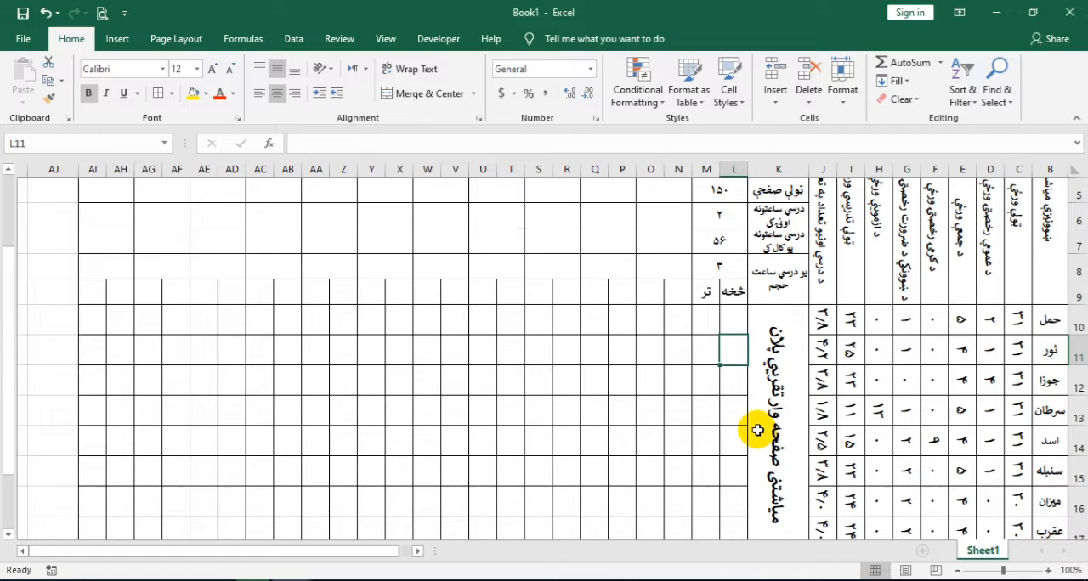
left_click(704, 317)
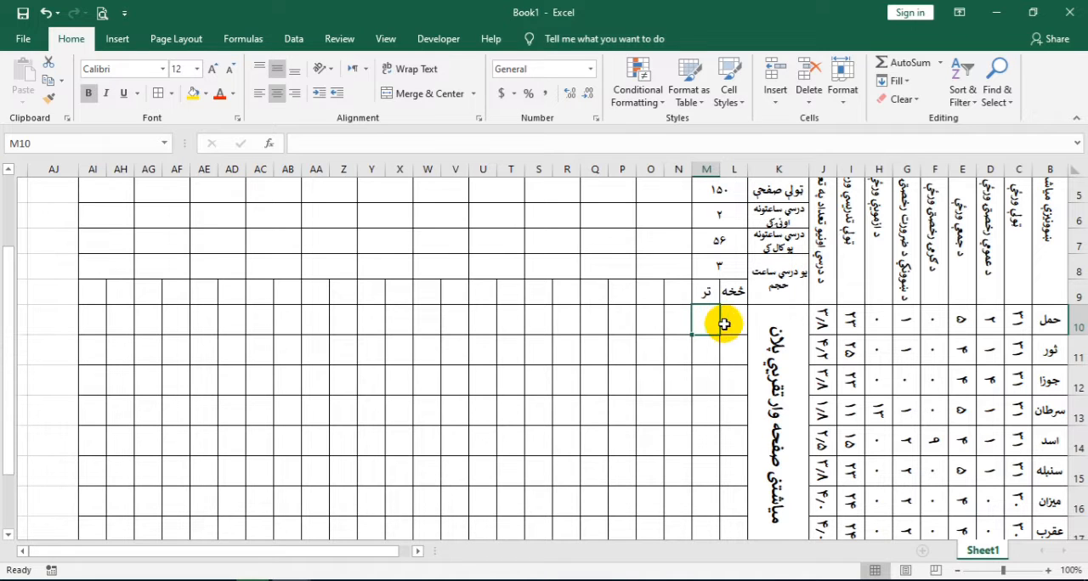
left_click(729, 319)
left_click(708, 320)
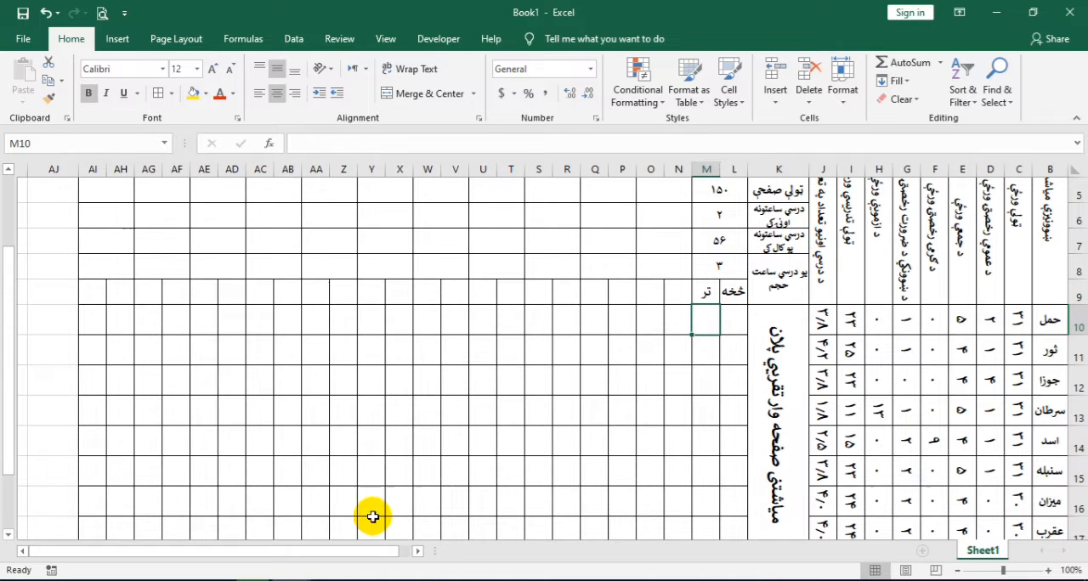
left_click(253, 580)
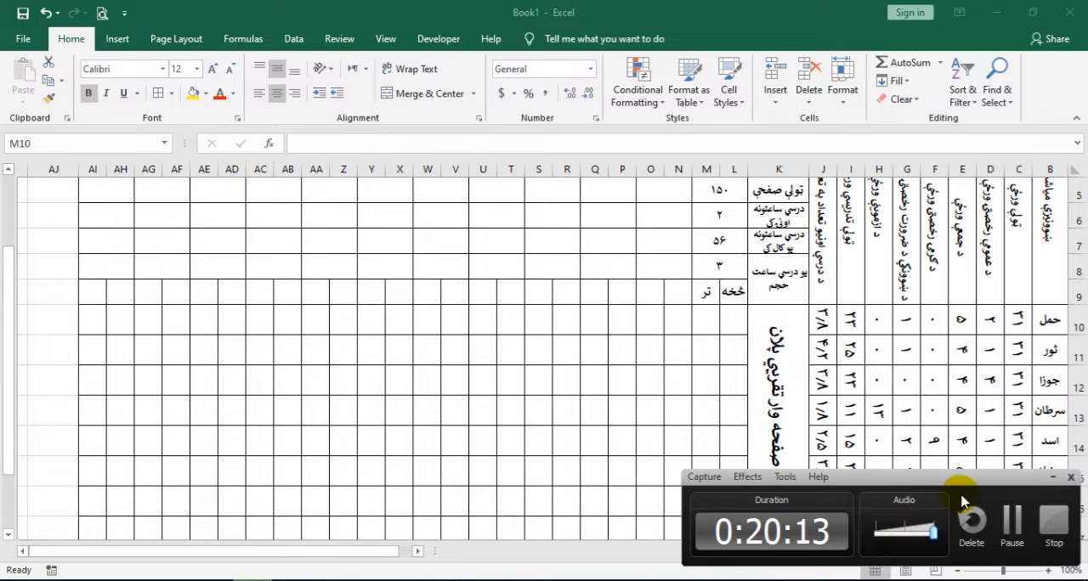
Enter the formula =L6*L8*J10 in M10 for the first month's ending page and display L8 with one decimal place
left_click(1005, 517)
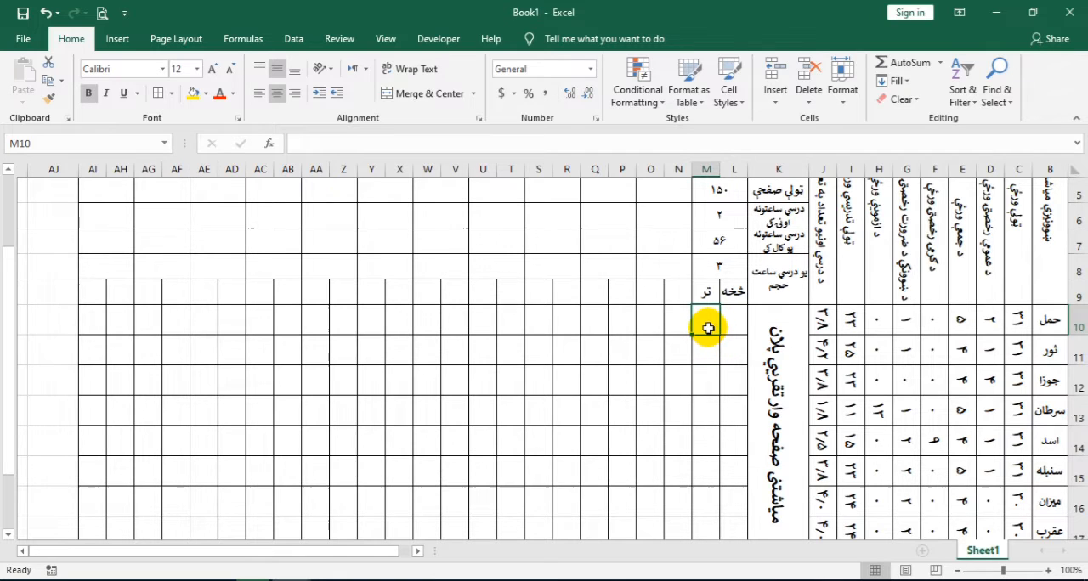
type("=")
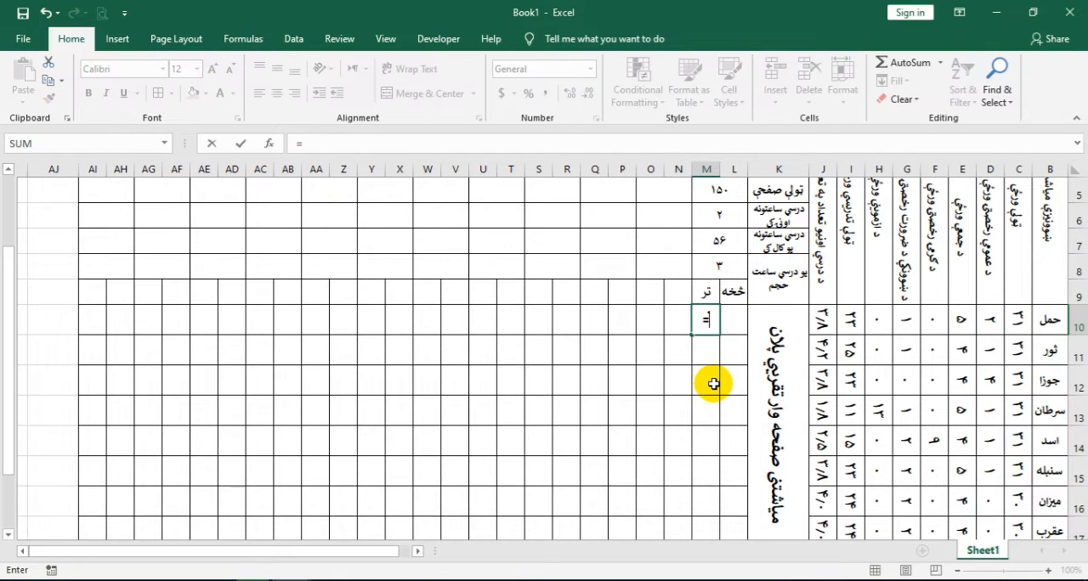
scroll(705, 385, "up", 1)
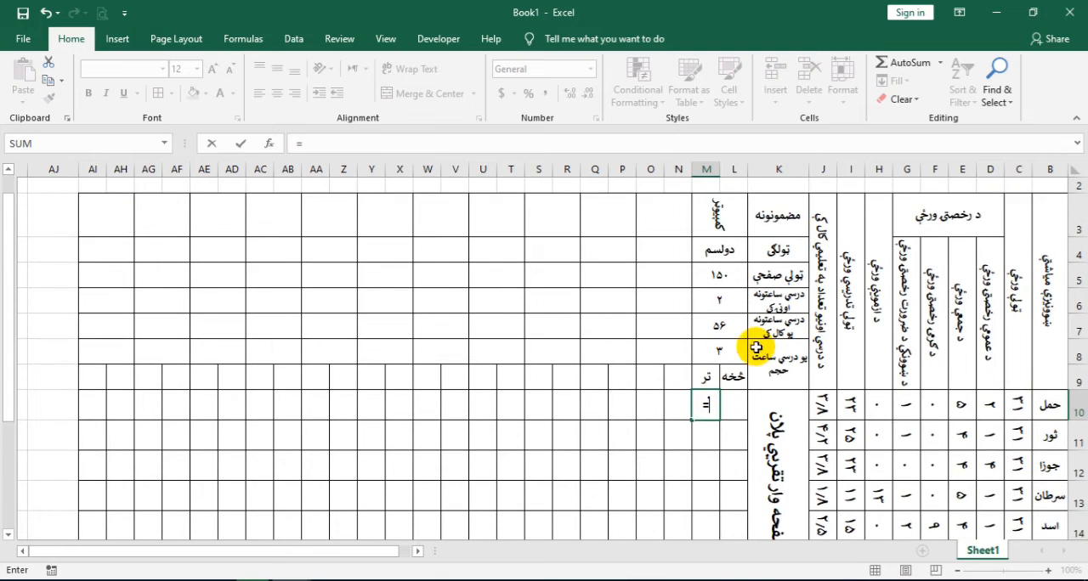
left_click(717, 304)
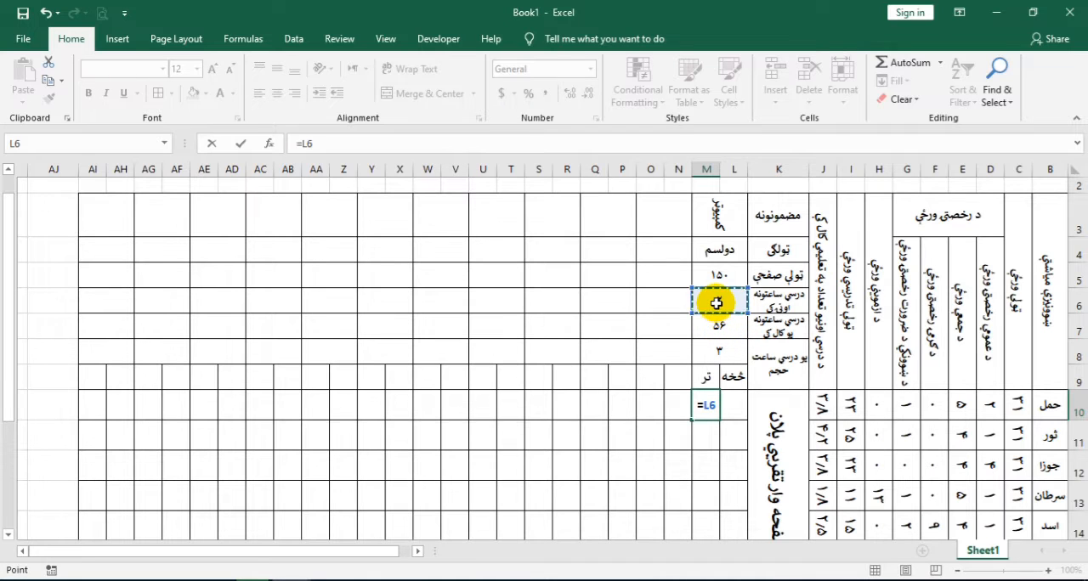
type("*")
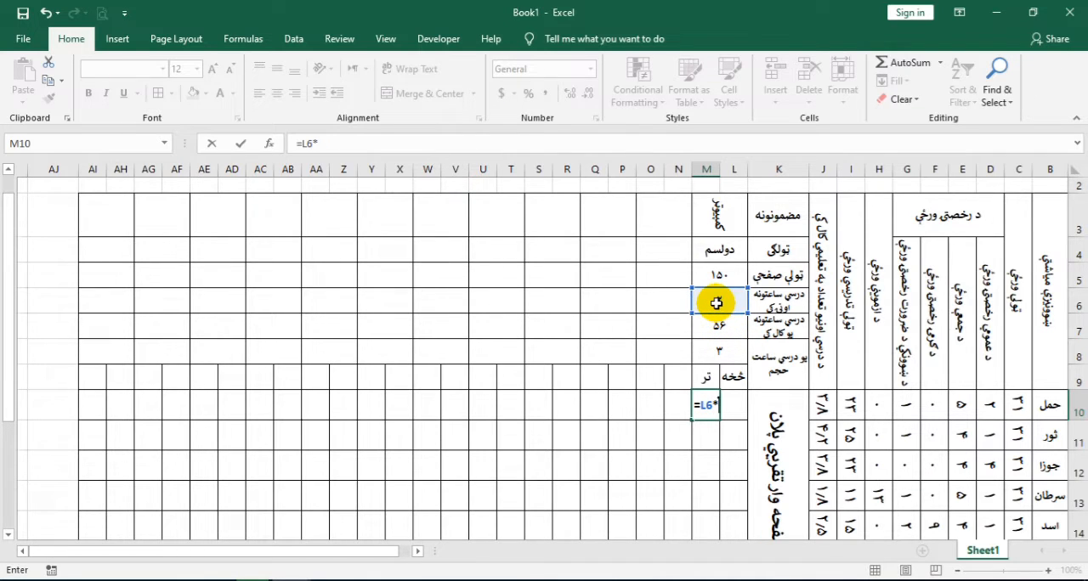
left_click(734, 351)
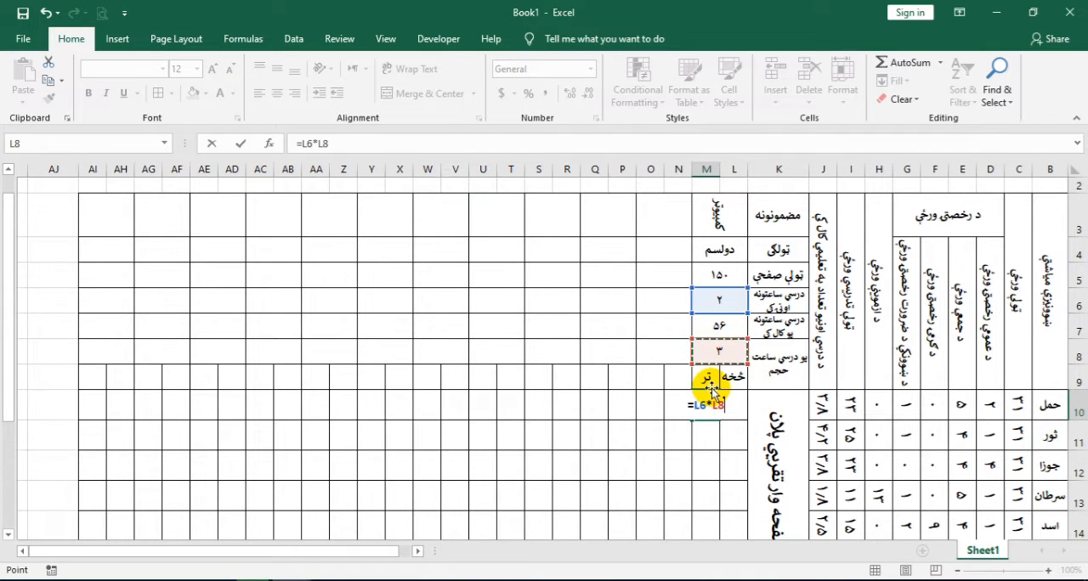
type("*")
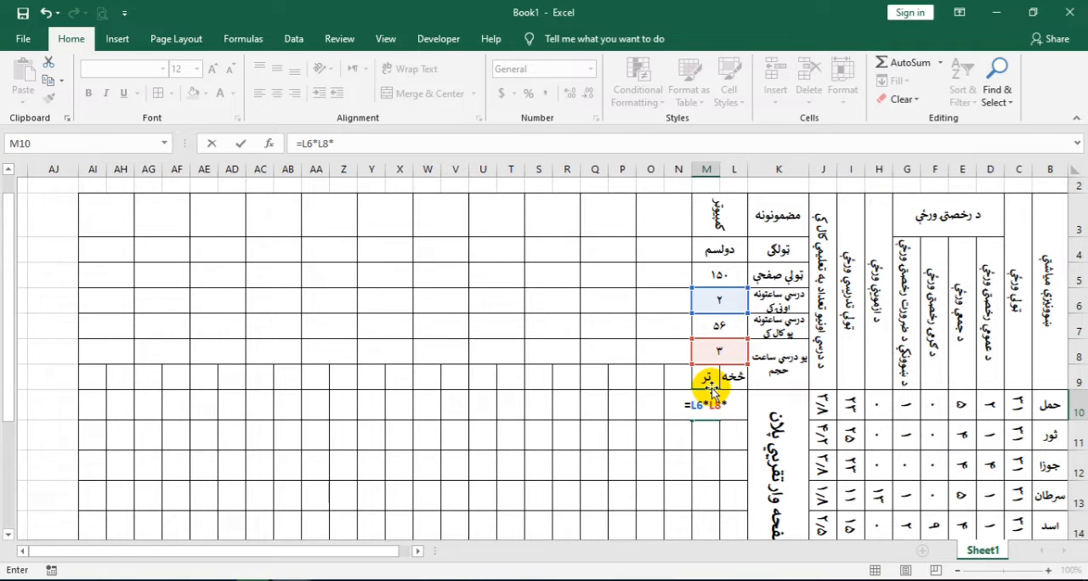
left_click(826, 411)
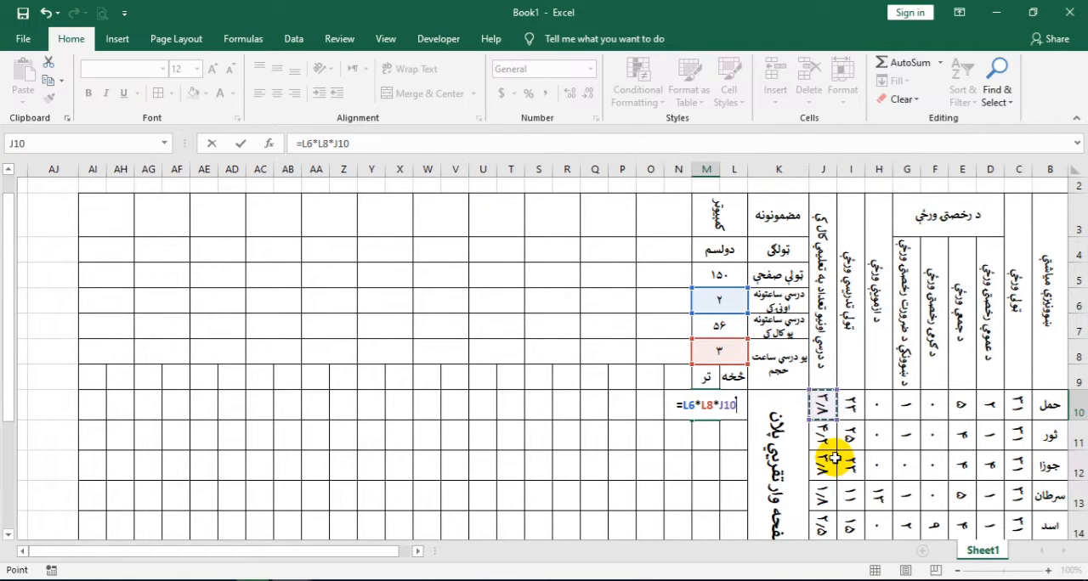
key("Return")
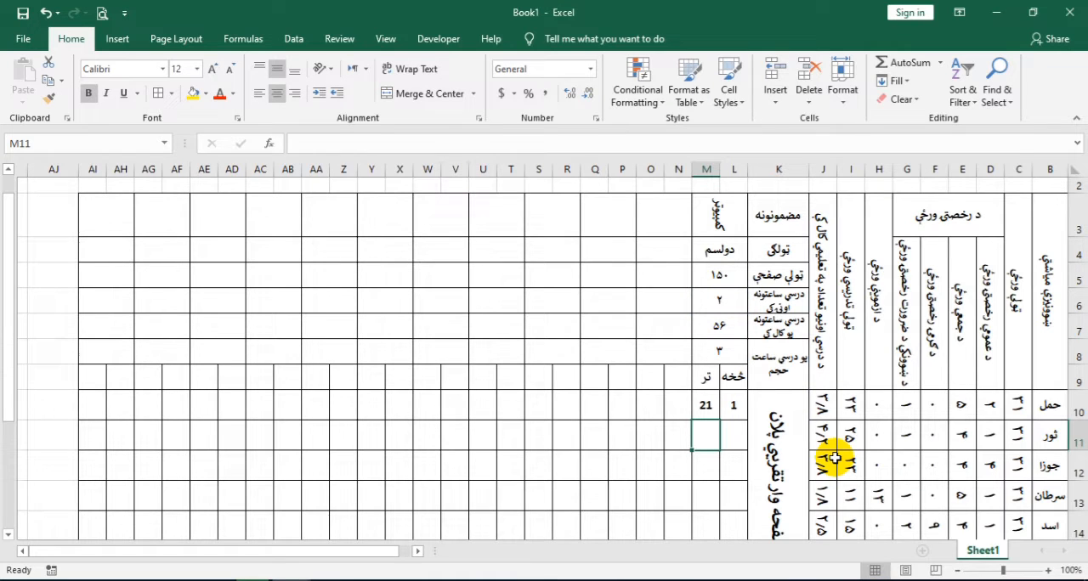
left_click(713, 354)
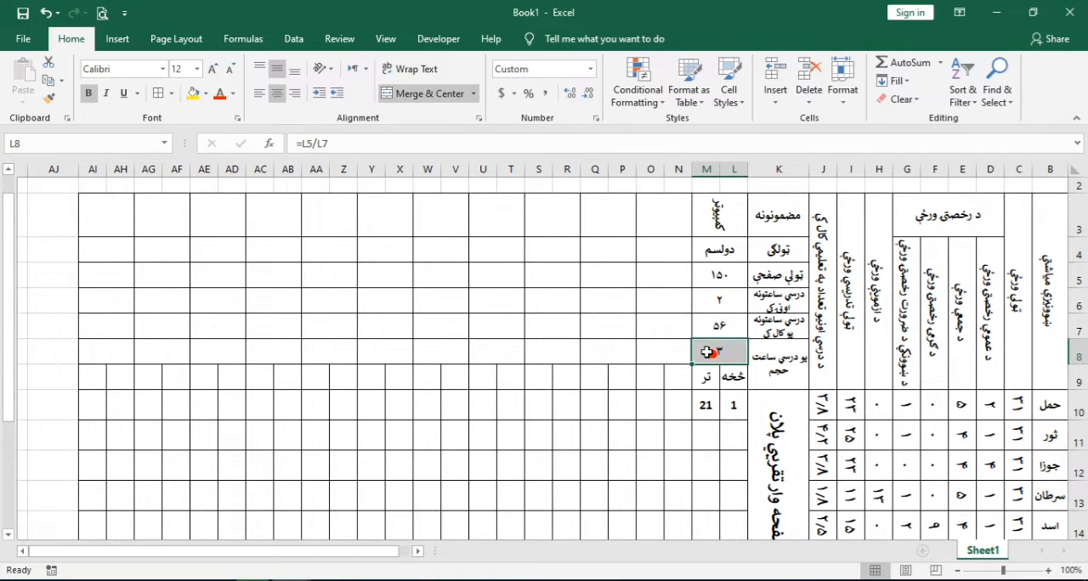
left_click(572, 94)
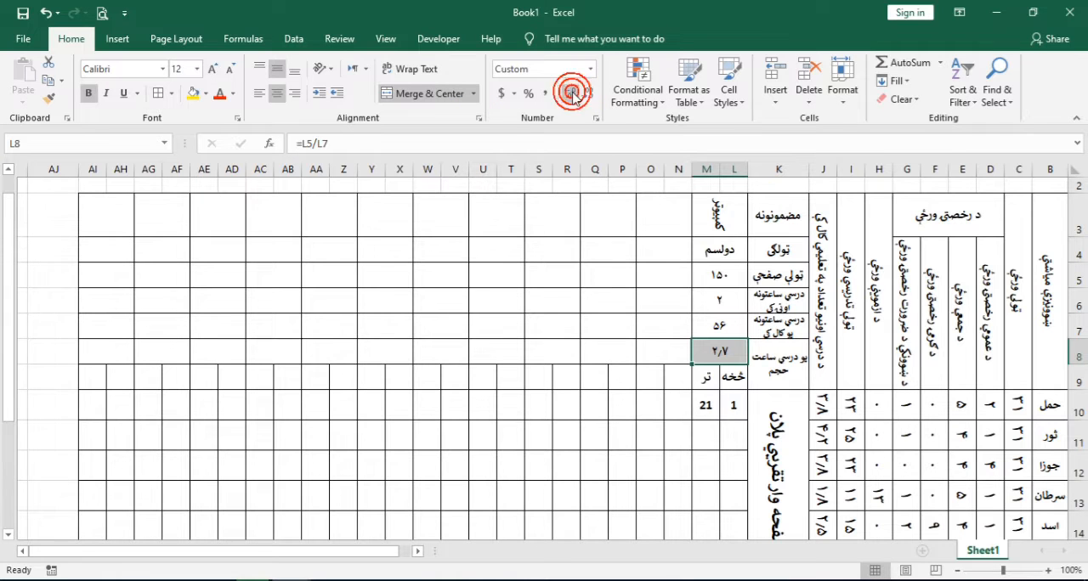
Rotate the text in L10:AI17 to a vertical orientation
left_click(736, 407)
left_click_drag(736, 407, 97, 454)
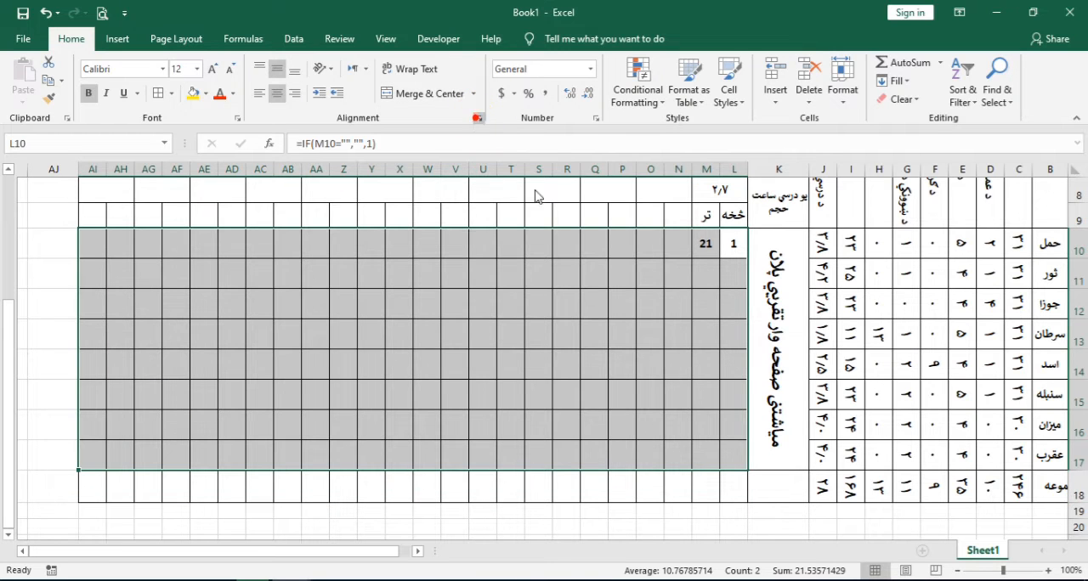
left_click(478, 118)
left_click(792, 366)
left_click(757, 560)
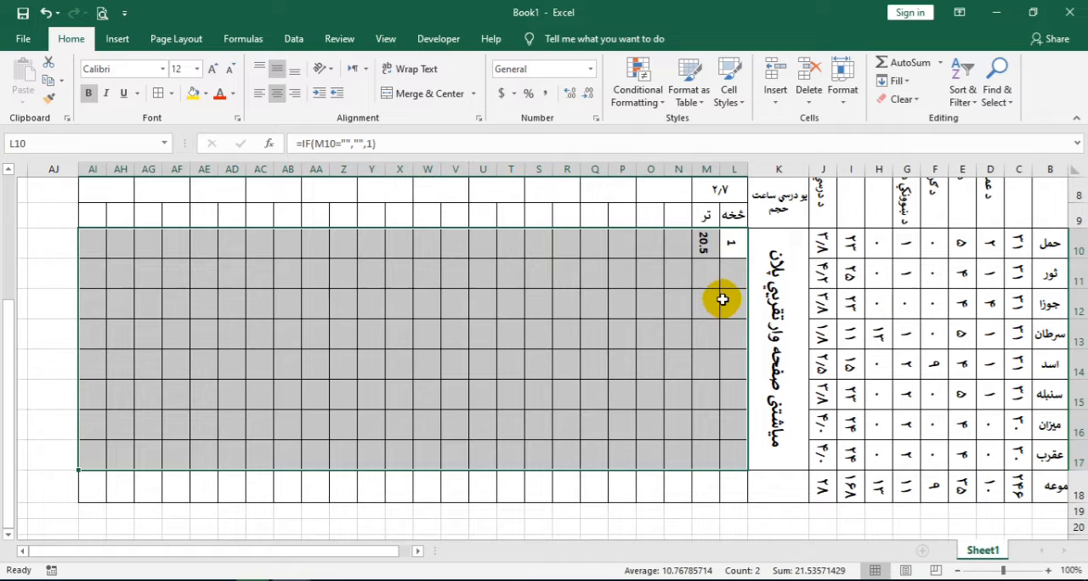
Copy the formatting of I10 onto the page range L10:AI17 and set its font size to 18
left_click(850, 244)
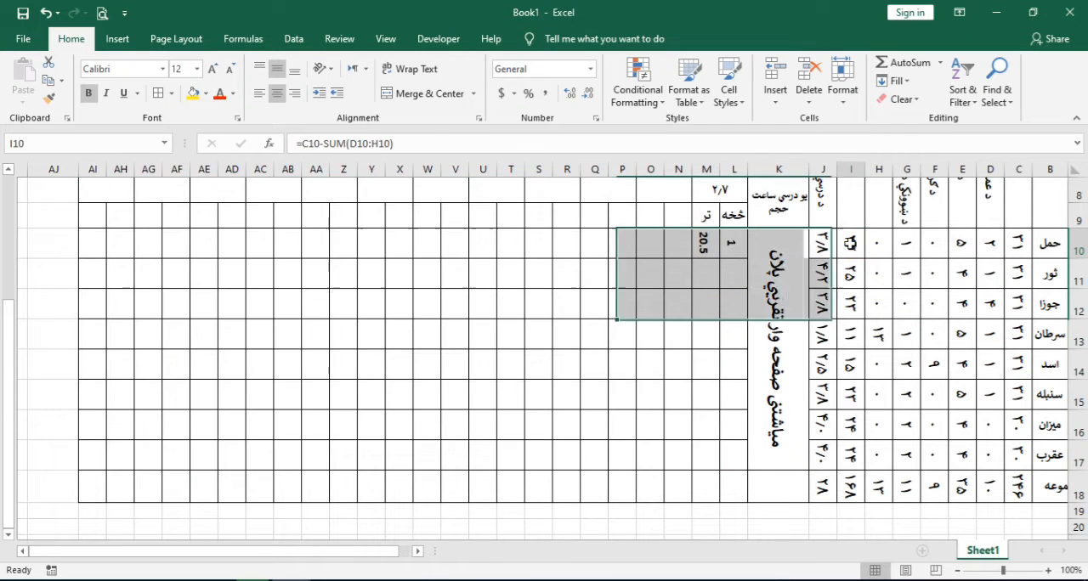
left_click(45, 100)
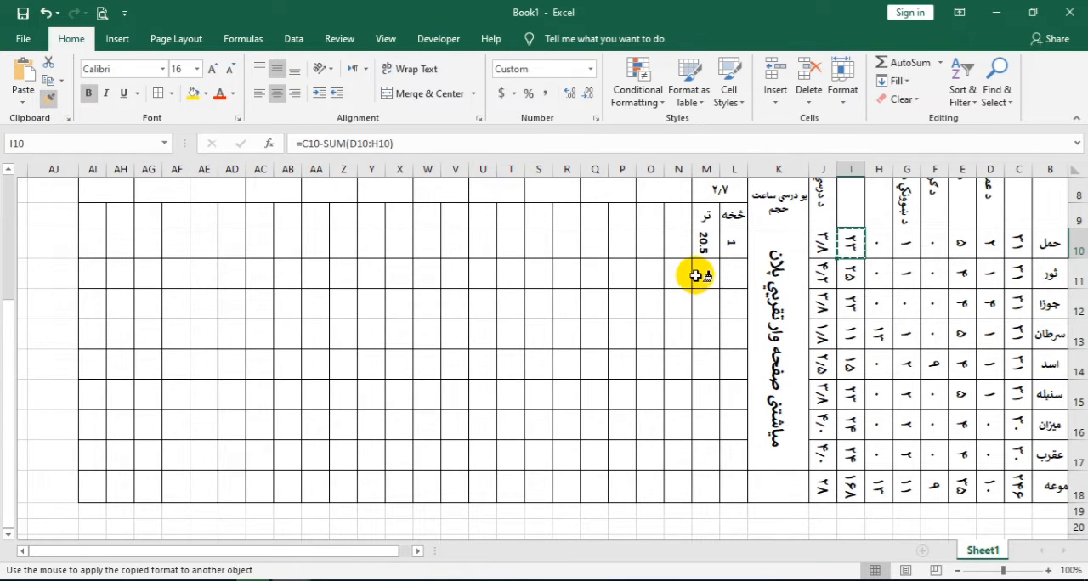
mouse_move(731, 248)
left_mouse_down()
mouse_move(272, 323)
mouse_move(93, 425)
mouse_move(90, 449)
mouse_move(81, 448)
left_mouse_up()
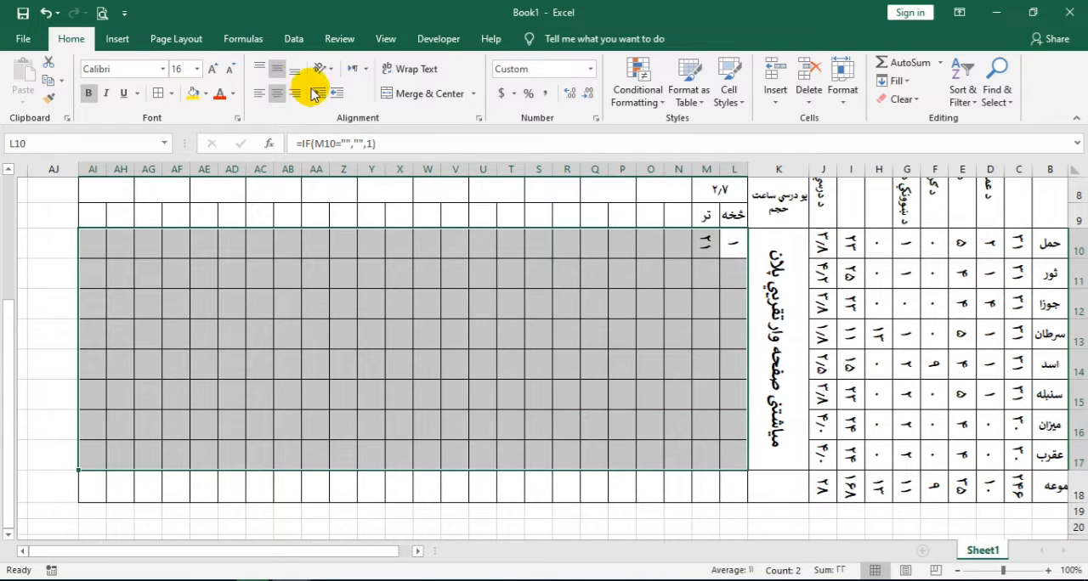
left_click(215, 75)
left_click(216, 75)
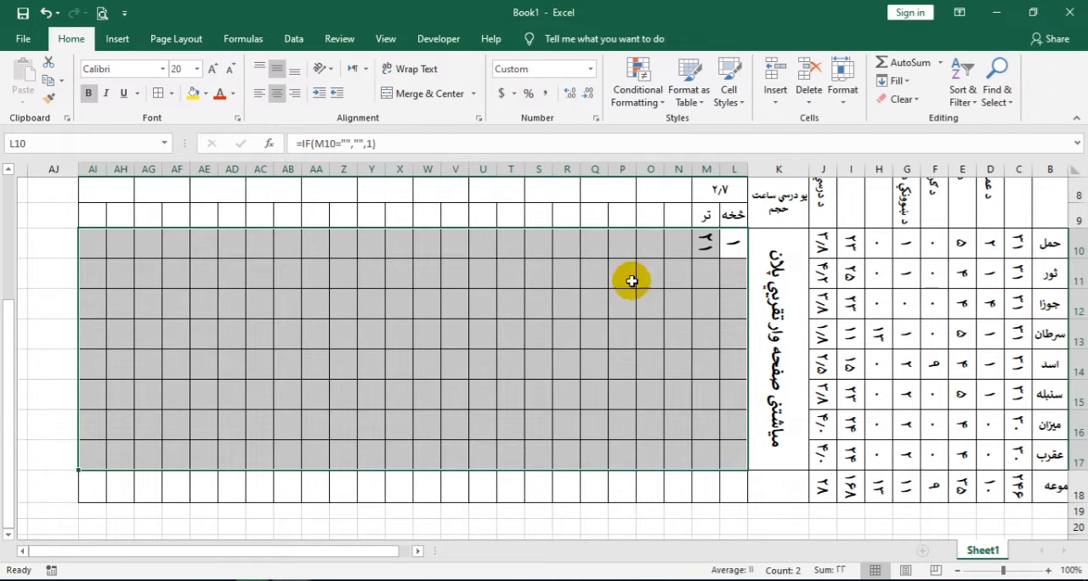
left_click(229, 69)
left_click(229, 69)
Enter the formula =M10 in L11 for the second month's starting page
left_click(736, 274)
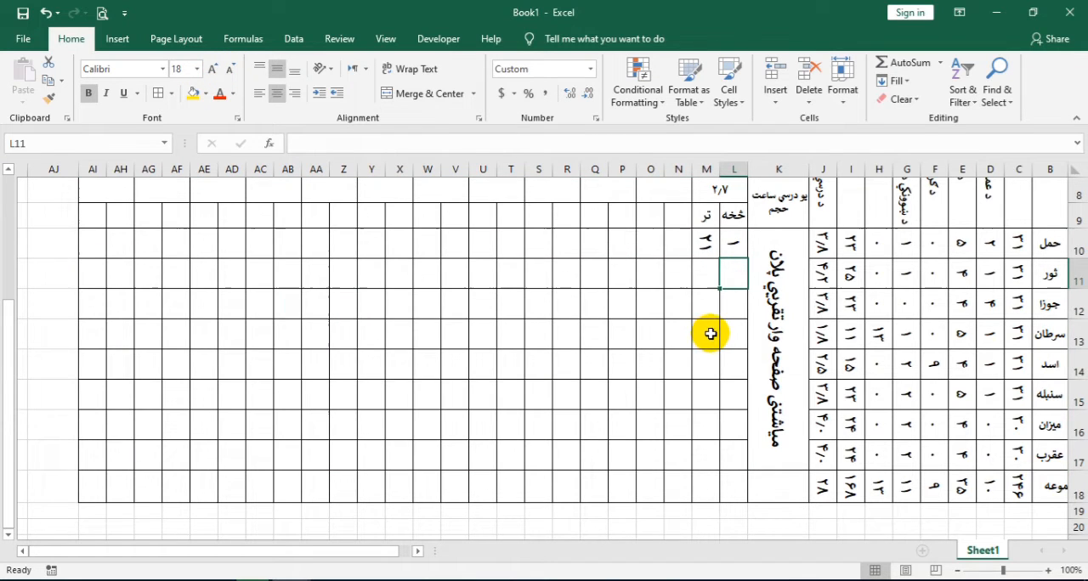
scroll(693, 349, "up", 1)
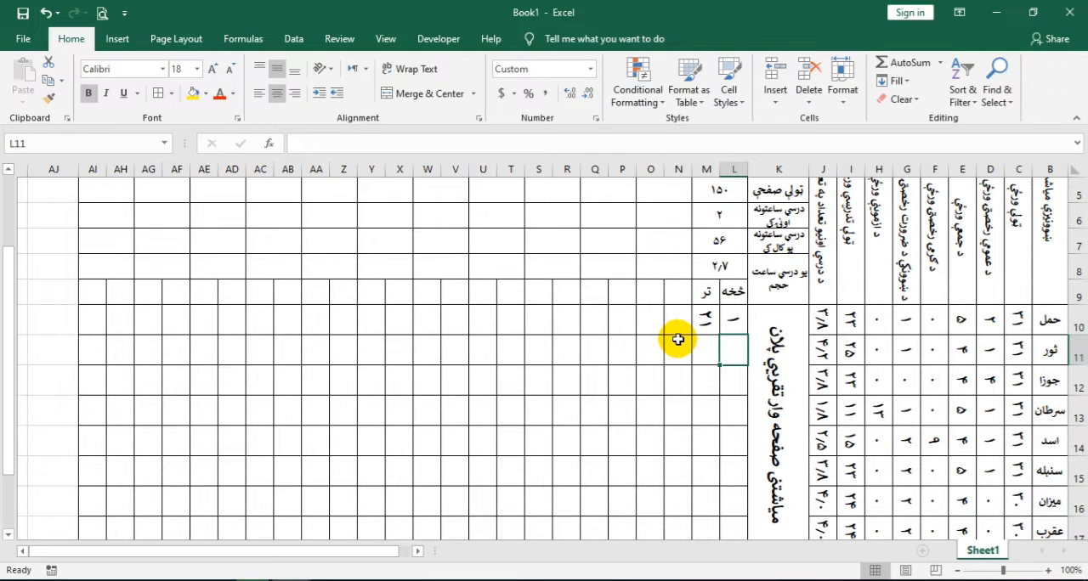
type("=")
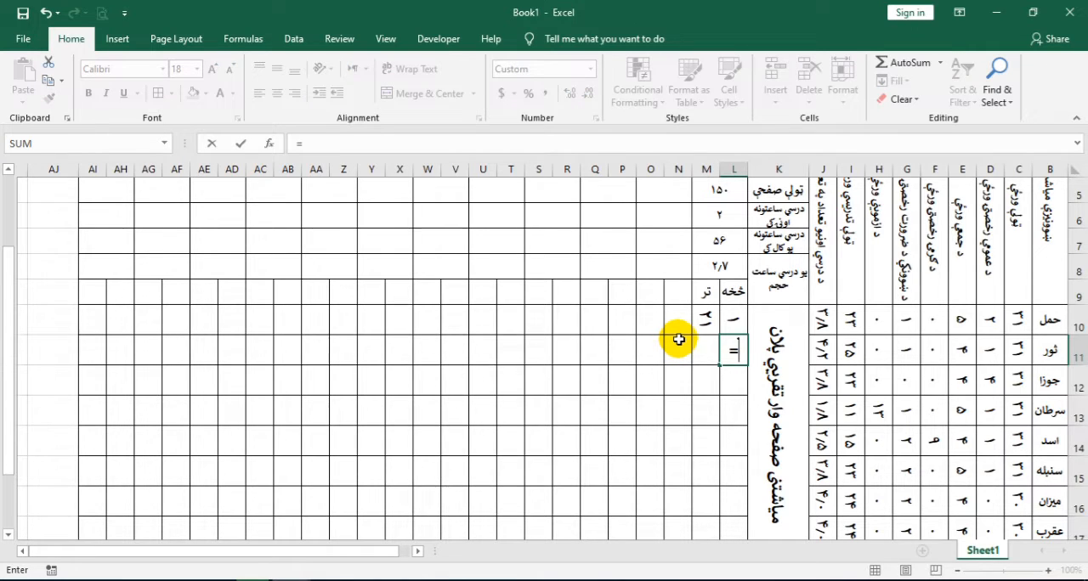
left_click(701, 320)
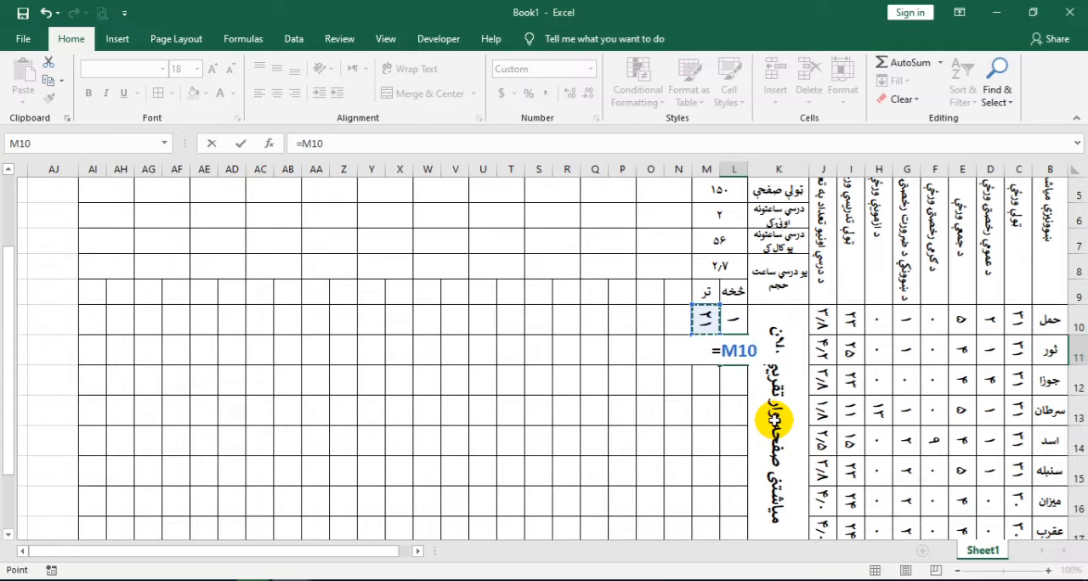
key("Return")
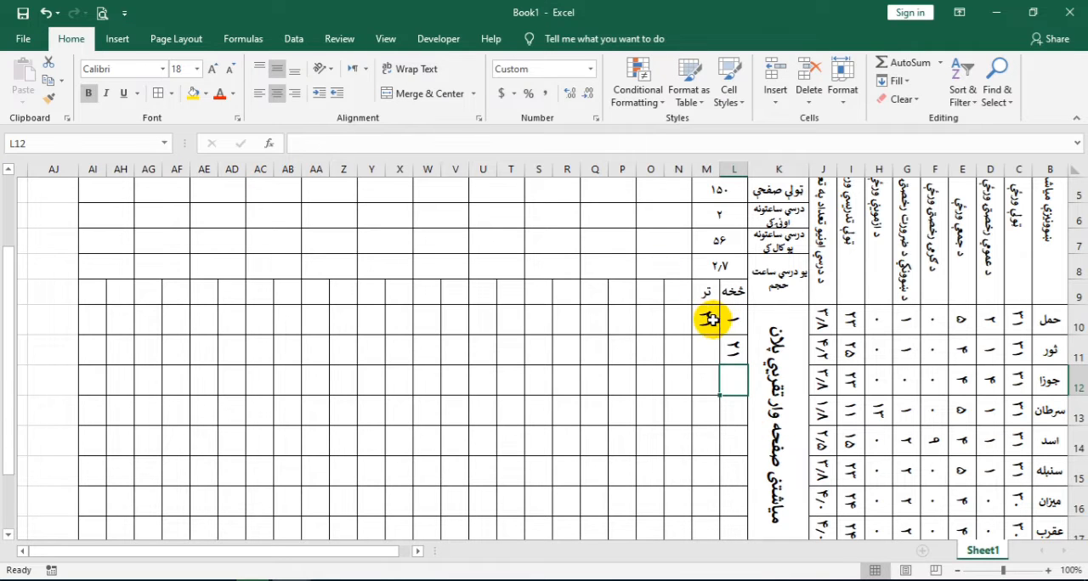
Copy the formula text of M10 into M11 and extend it to =L6*L8*J10+L11 for the second month's ending page
left_click(709, 319)
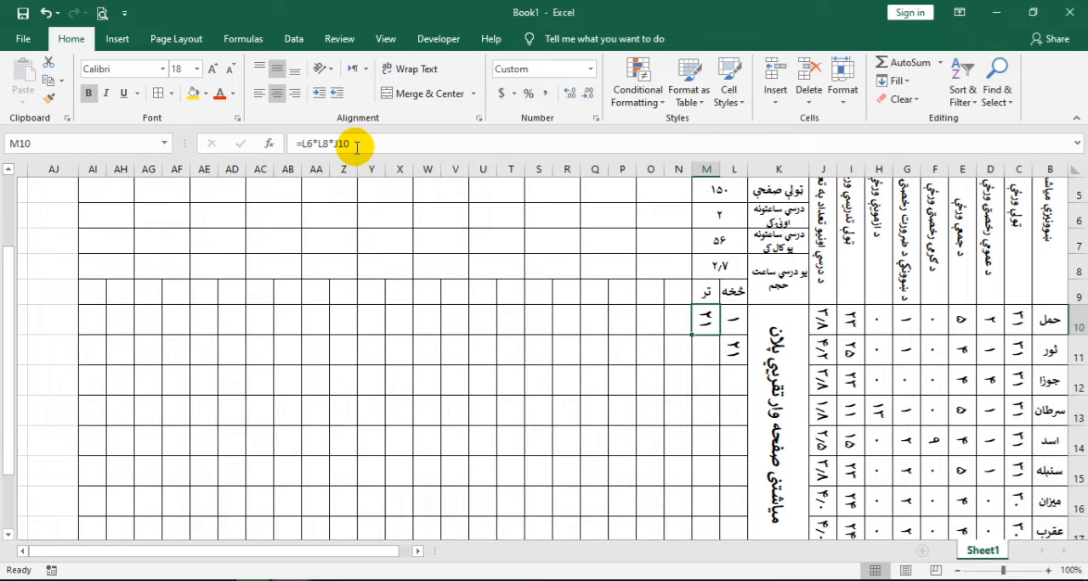
double_click(709, 320)
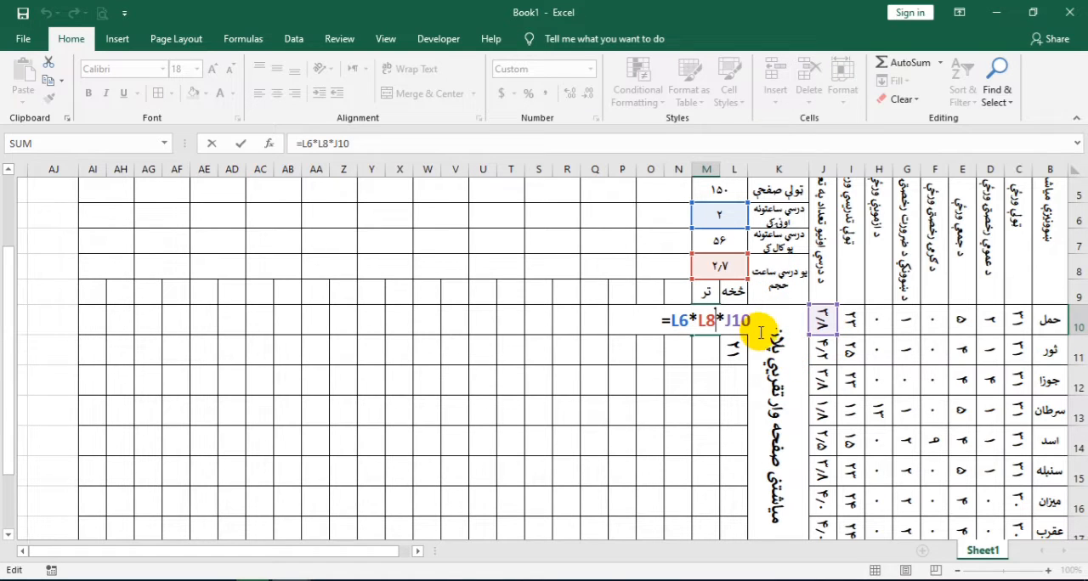
left_click_drag(748, 321, 662, 317)
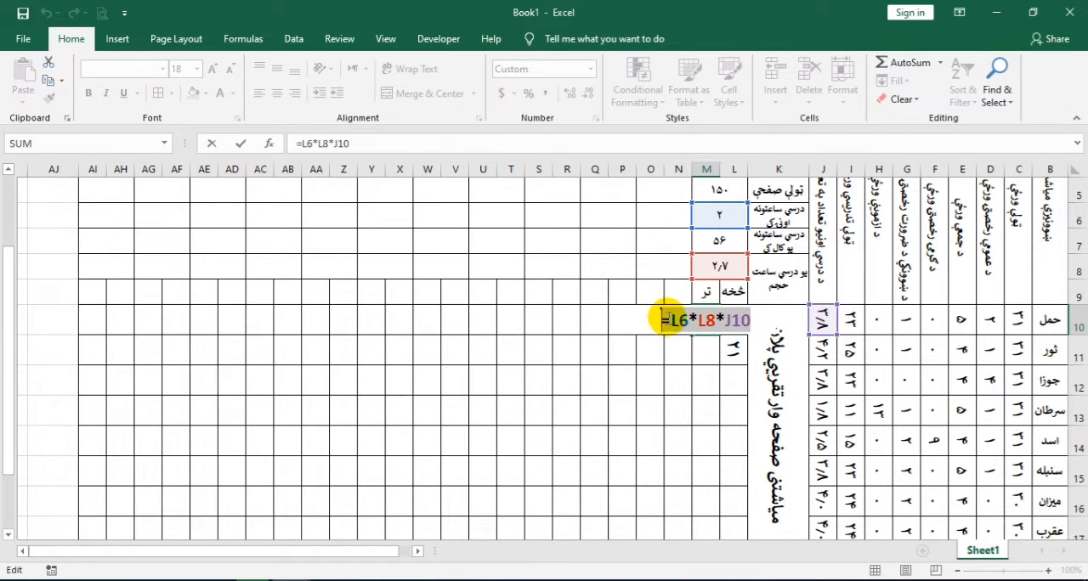
right_click(664, 316)
left_click(694, 350)
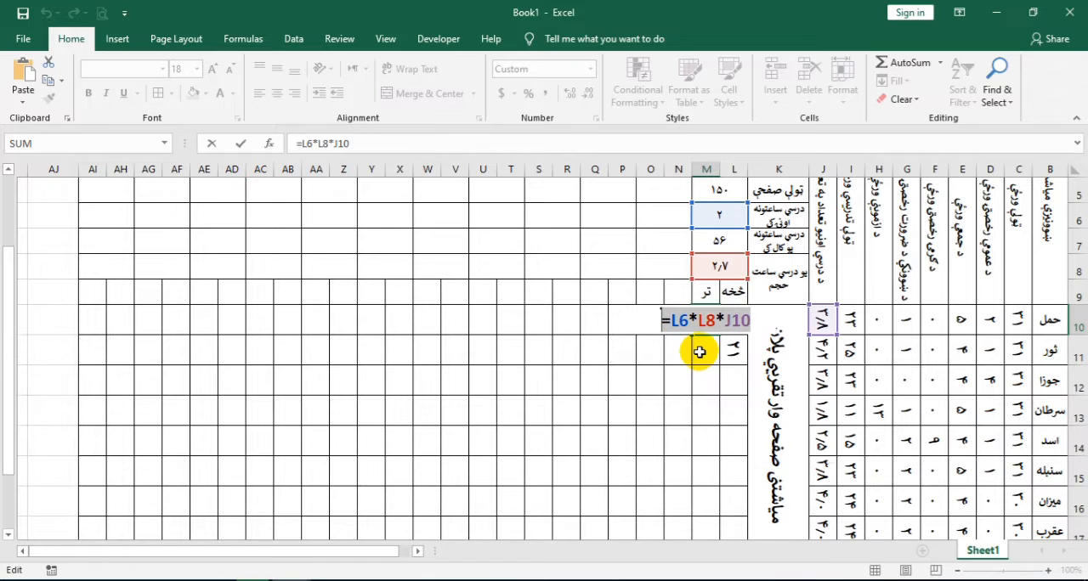
left_click(698, 348)
right_click(700, 349)
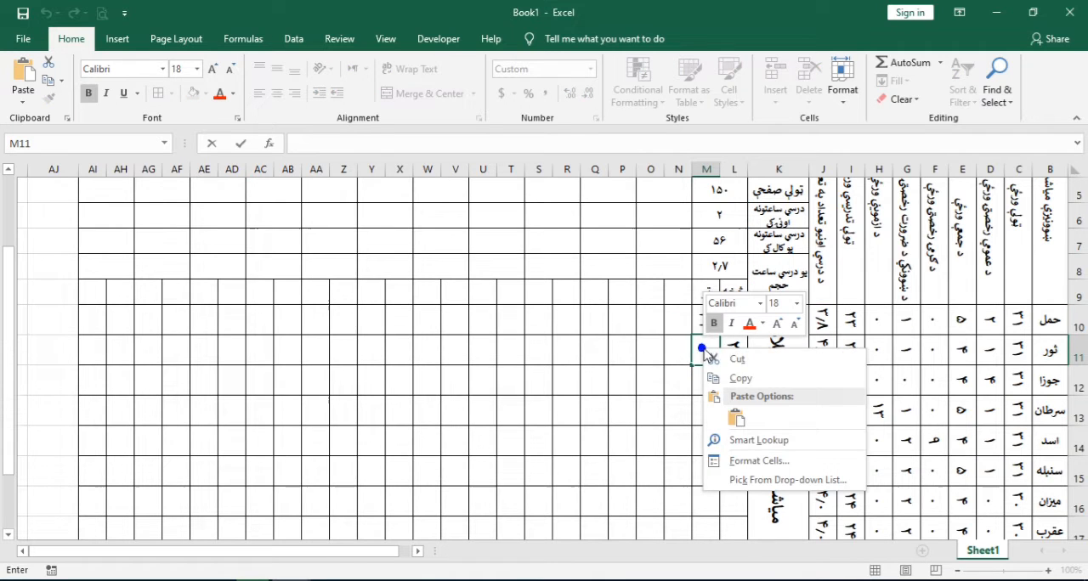
left_click(733, 420)
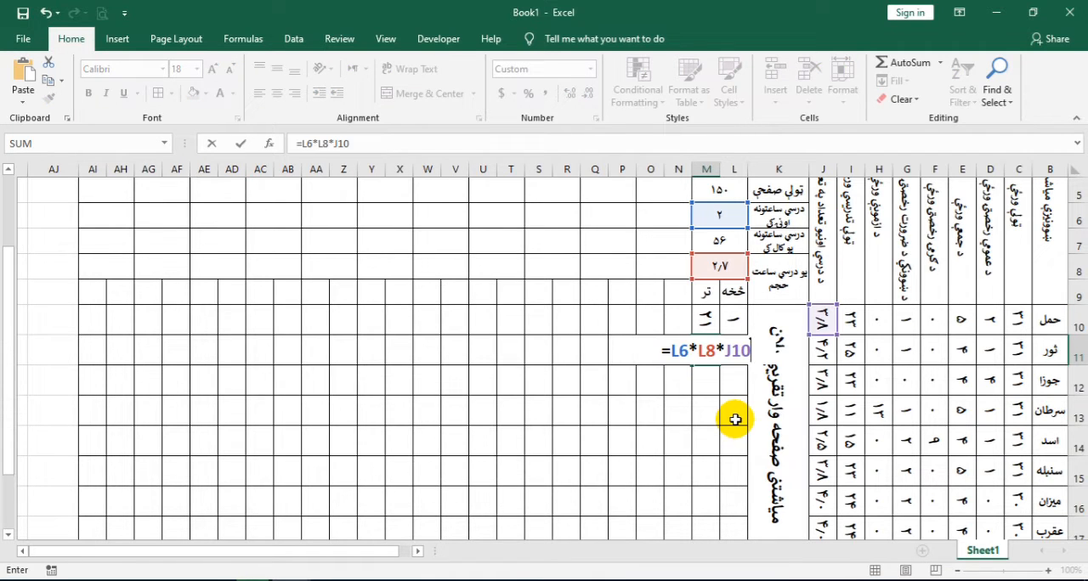
type("+")
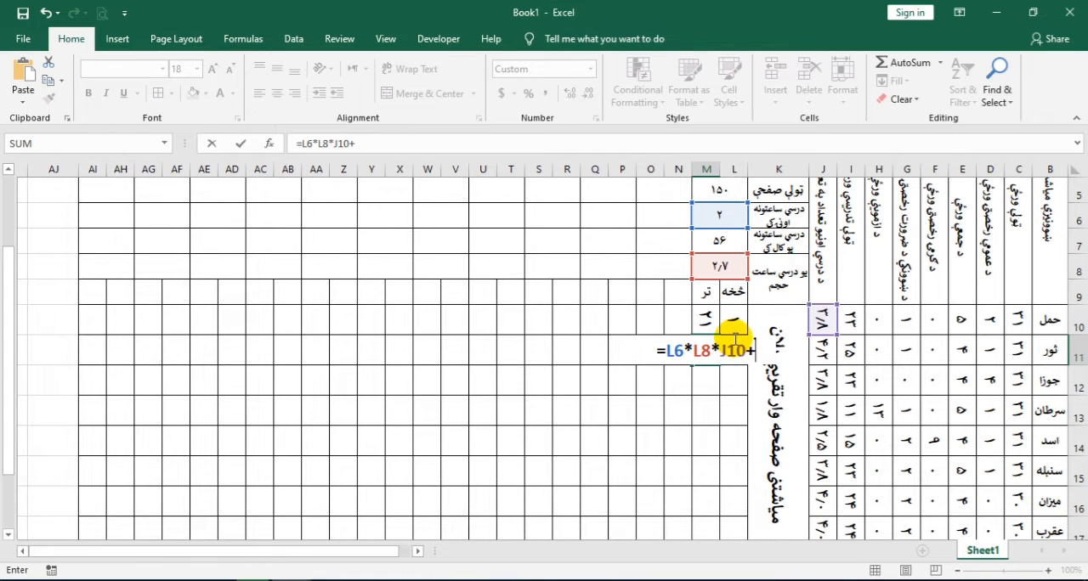
type("l")
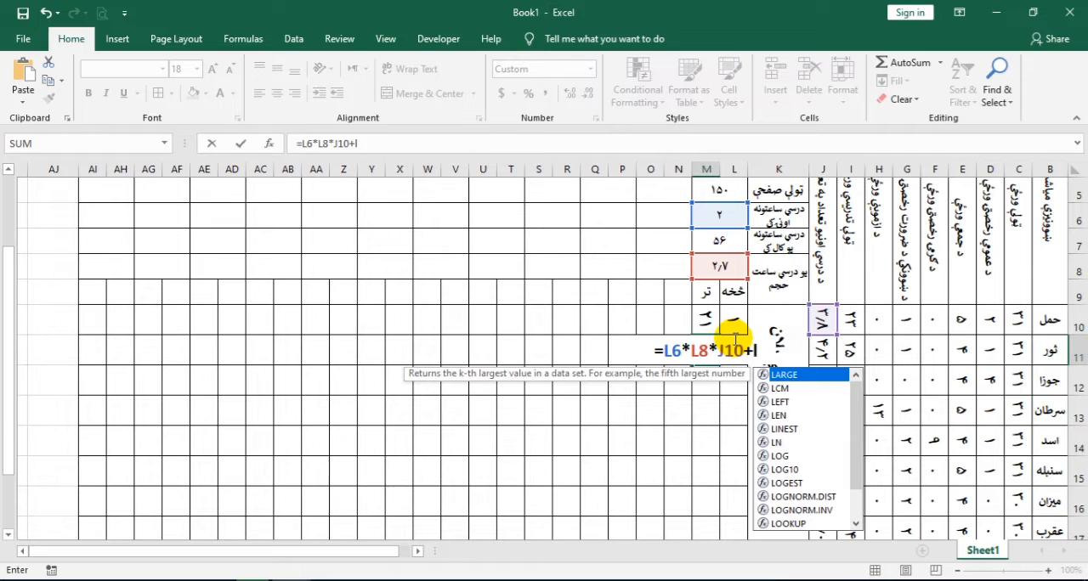
type("11")
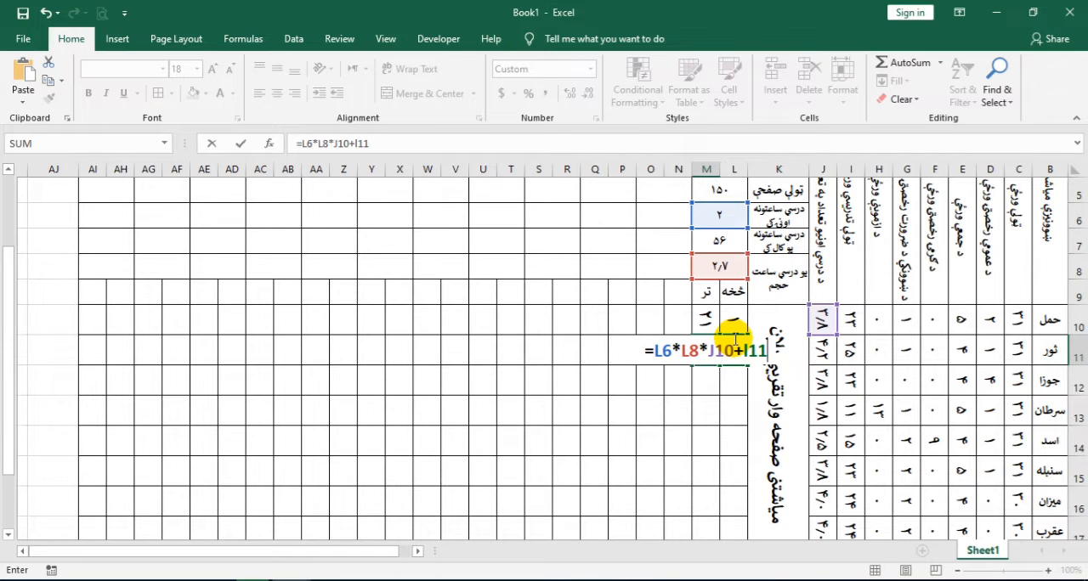
left_click(734, 349)
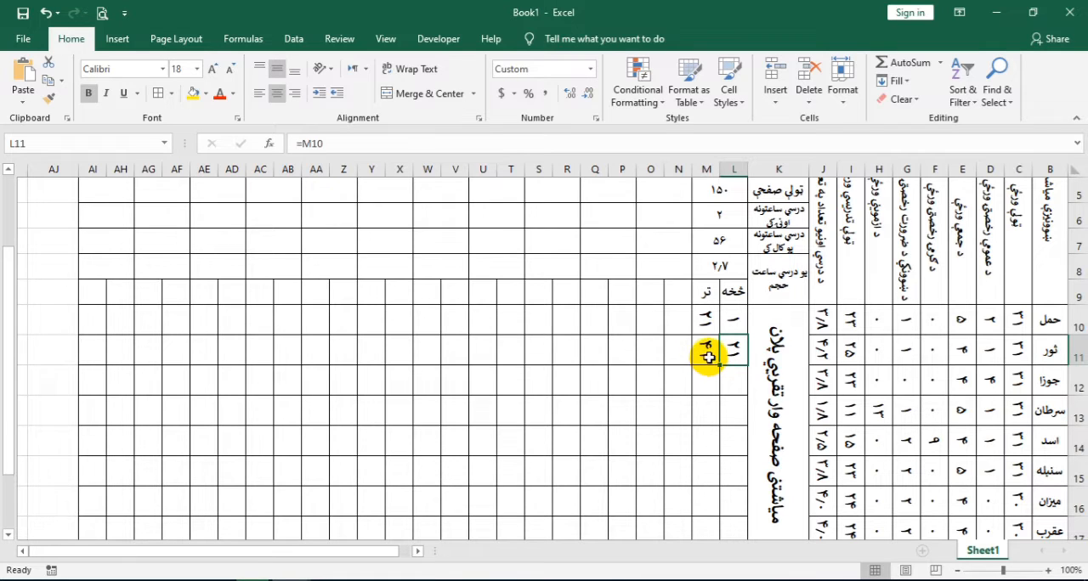
left_click(707, 352)
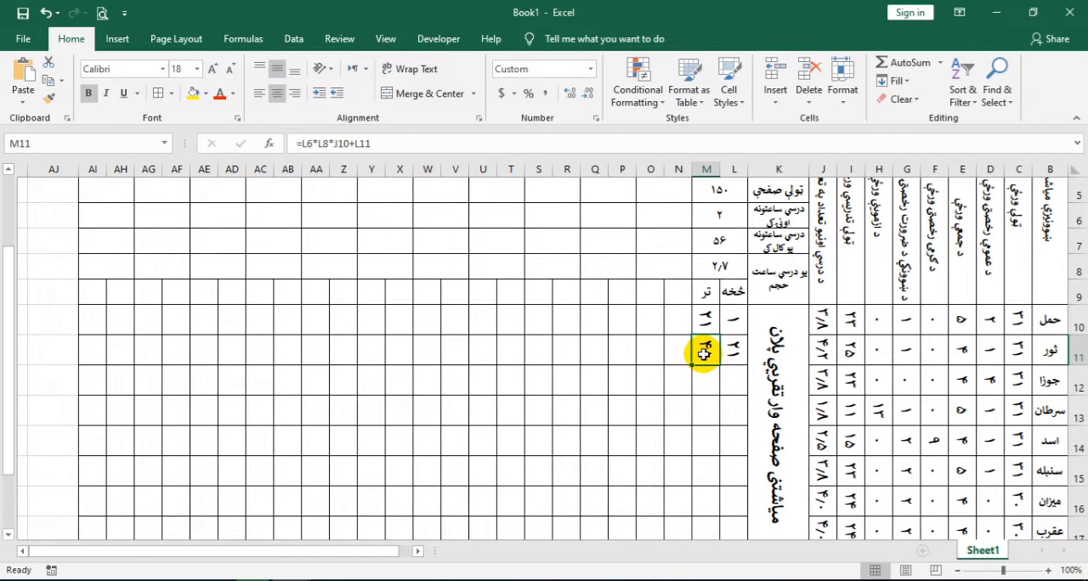
left_click_drag(730, 353, 707, 353)
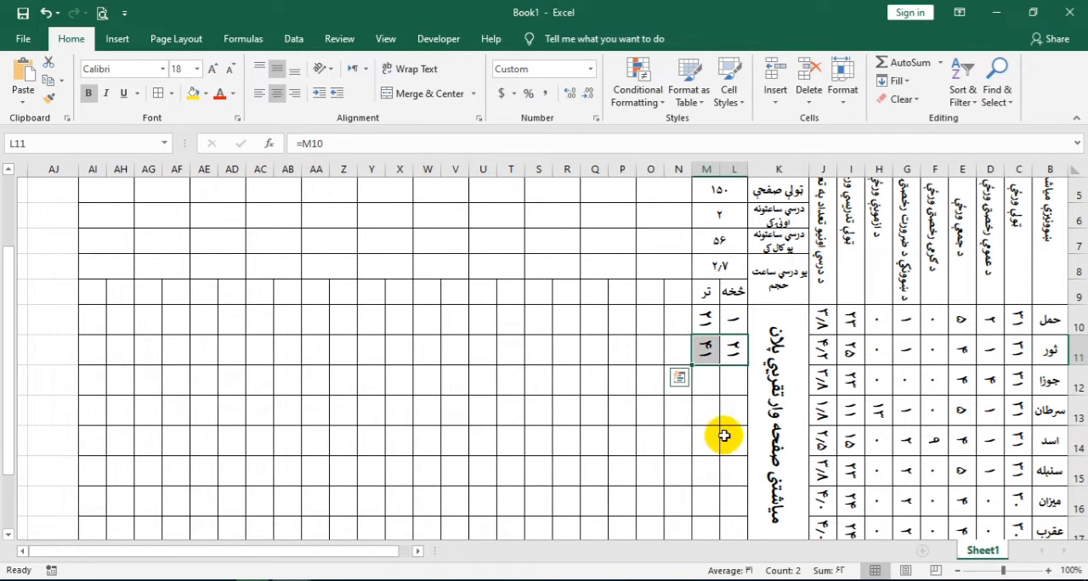
left_click(707, 348)
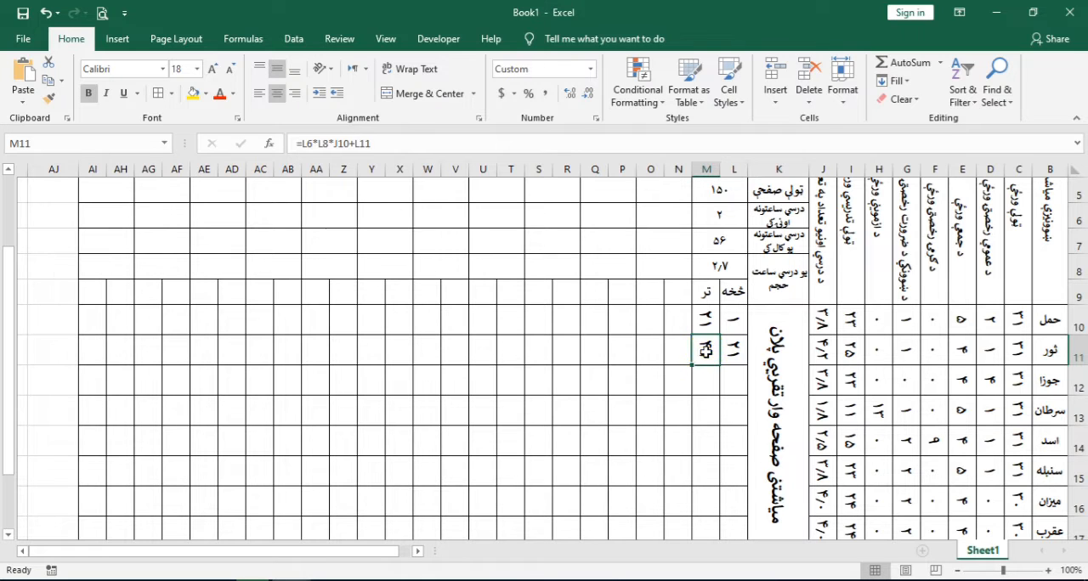
Make the L6 and L8 references in M11's ending-page formula absolute, as $L$6 and $L$8
double_click(706, 350)
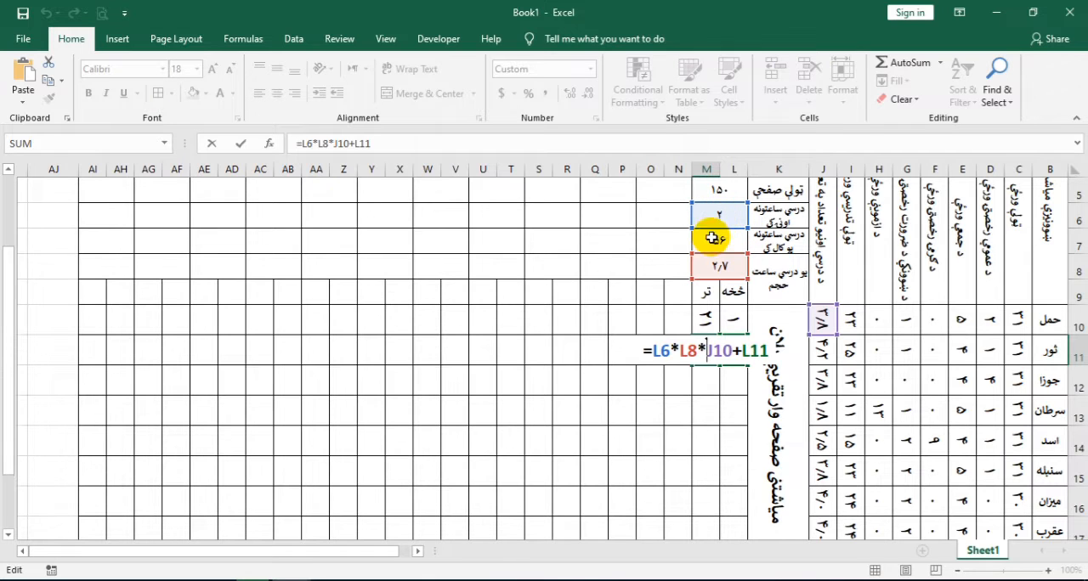
left_click(674, 356)
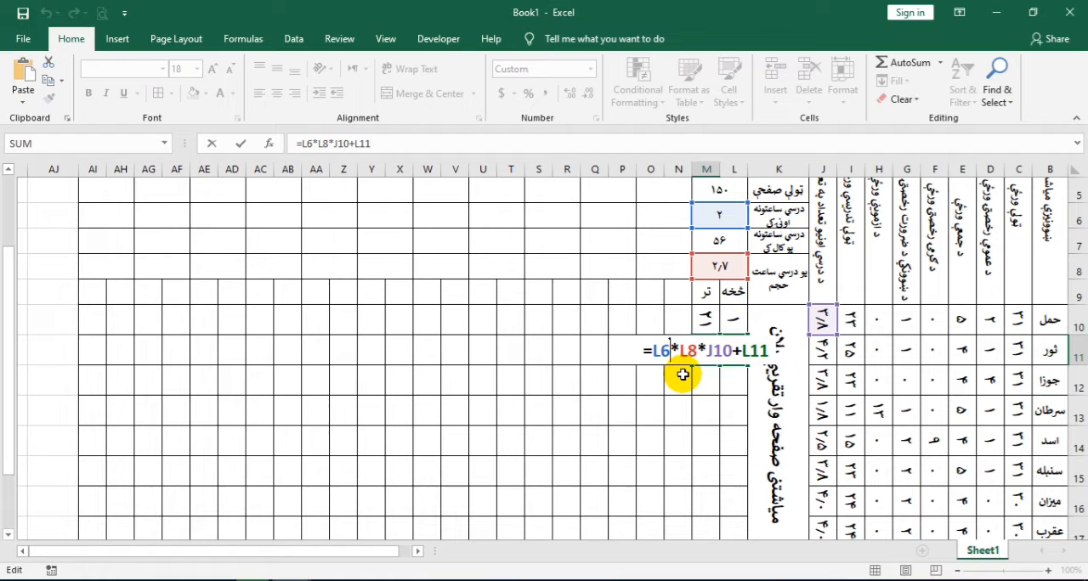
key("F4")
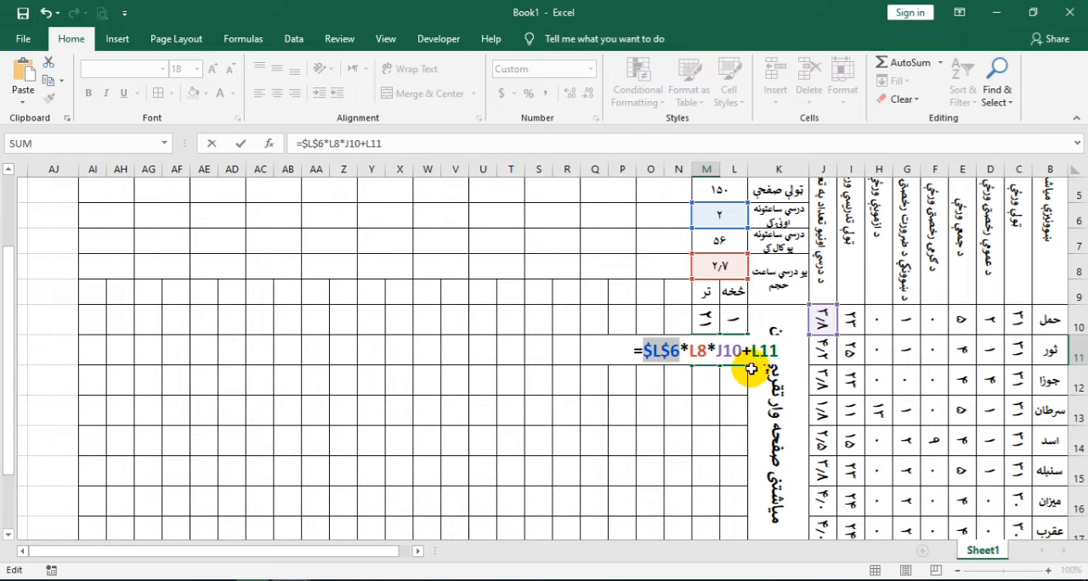
left_click(697, 353)
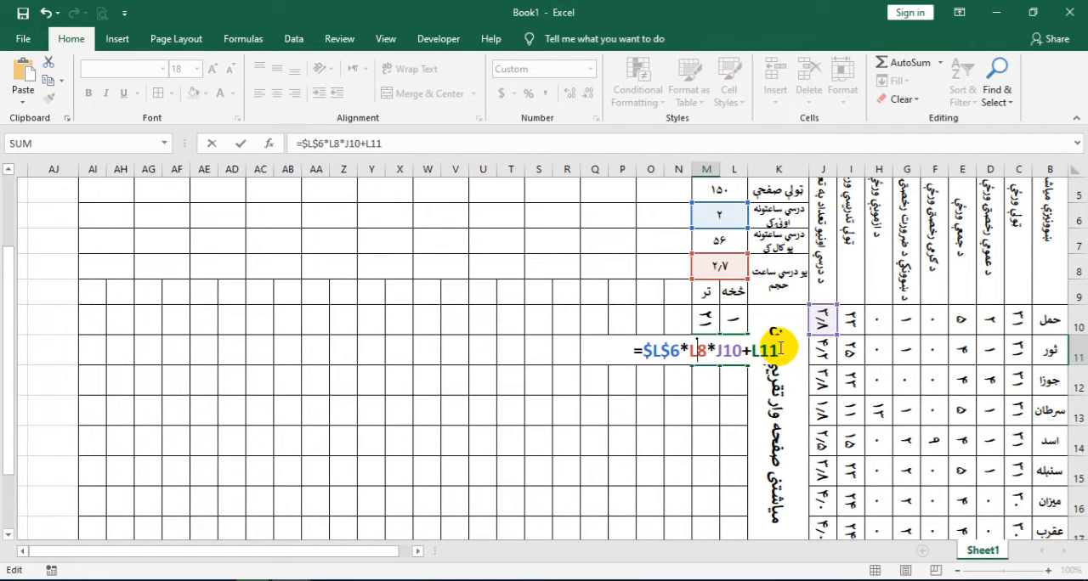
key("F4")
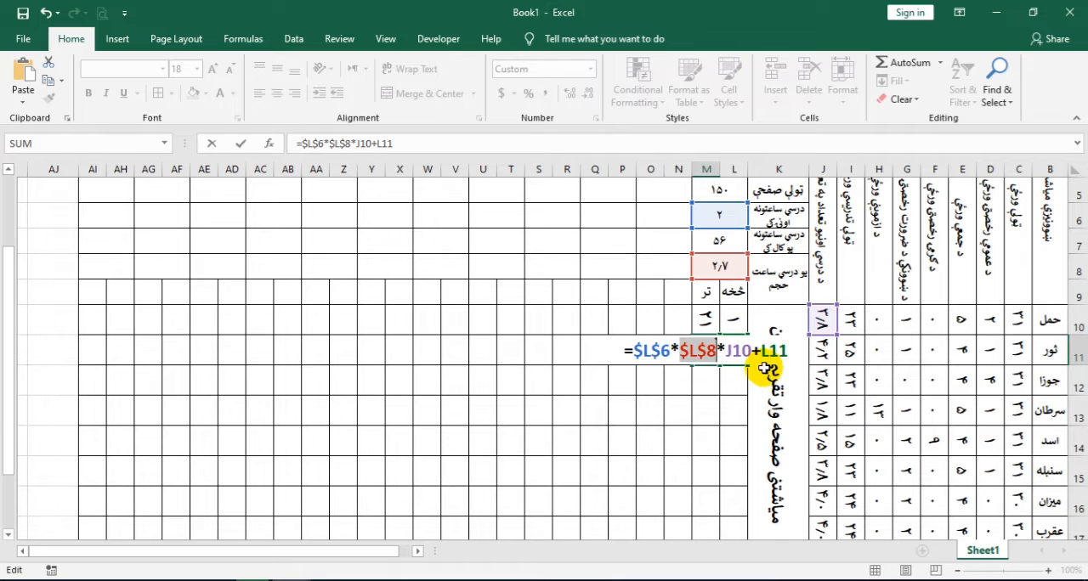
left_click(741, 352)
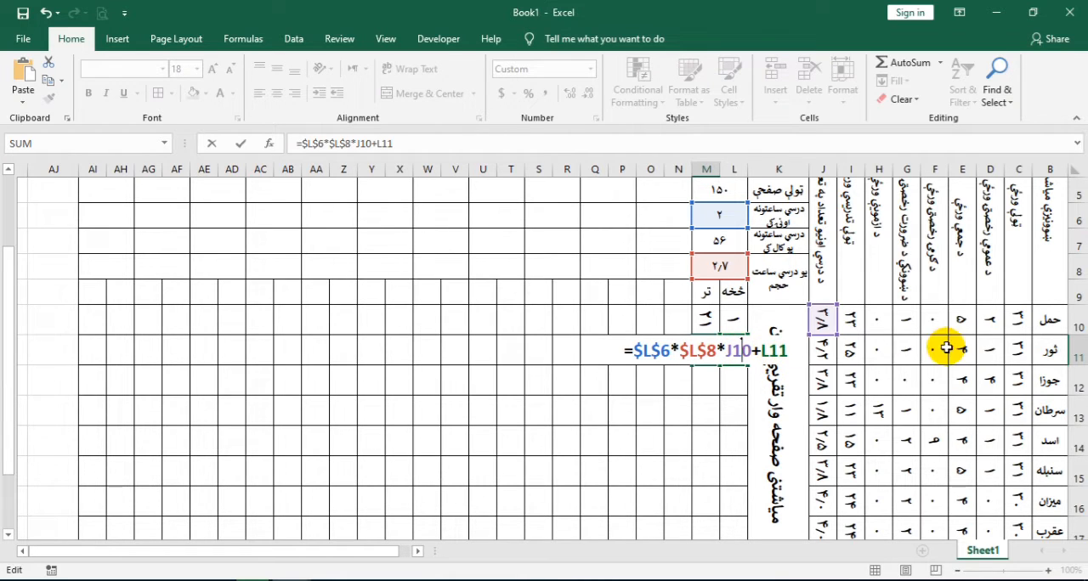
left_click(821, 351)
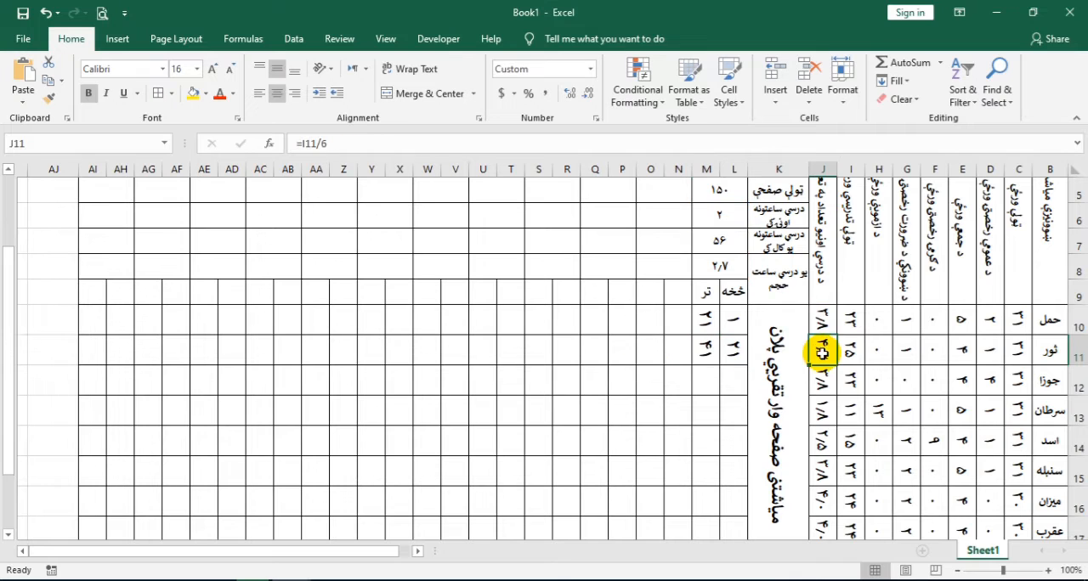
left_click(714, 354)
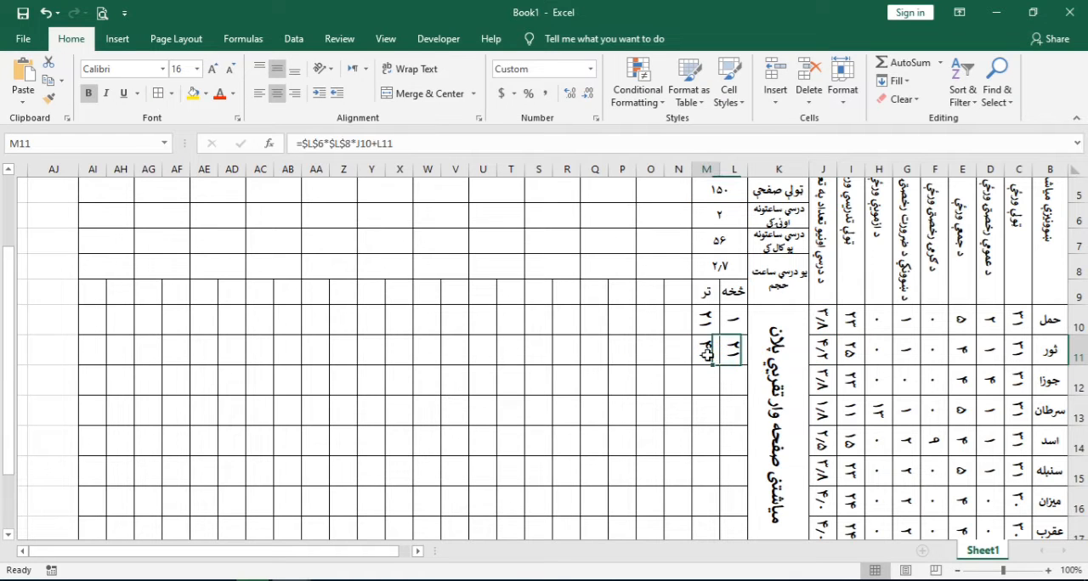
Change the weeks reference in M11 to J11 so the formula reads =$L$6*$L$8*J11+L11
double_click(707, 353)
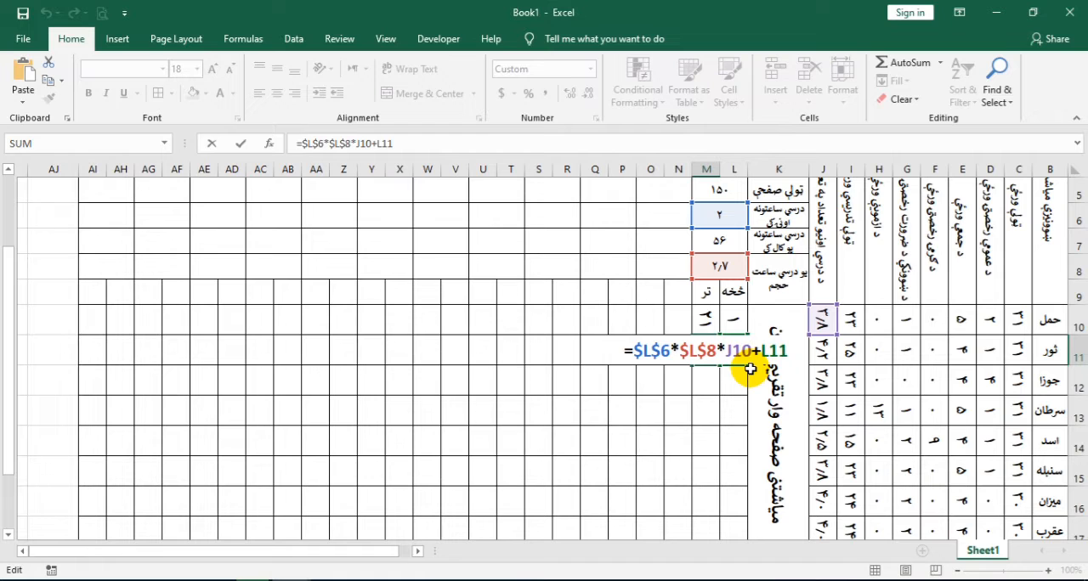
key("BackSpace")
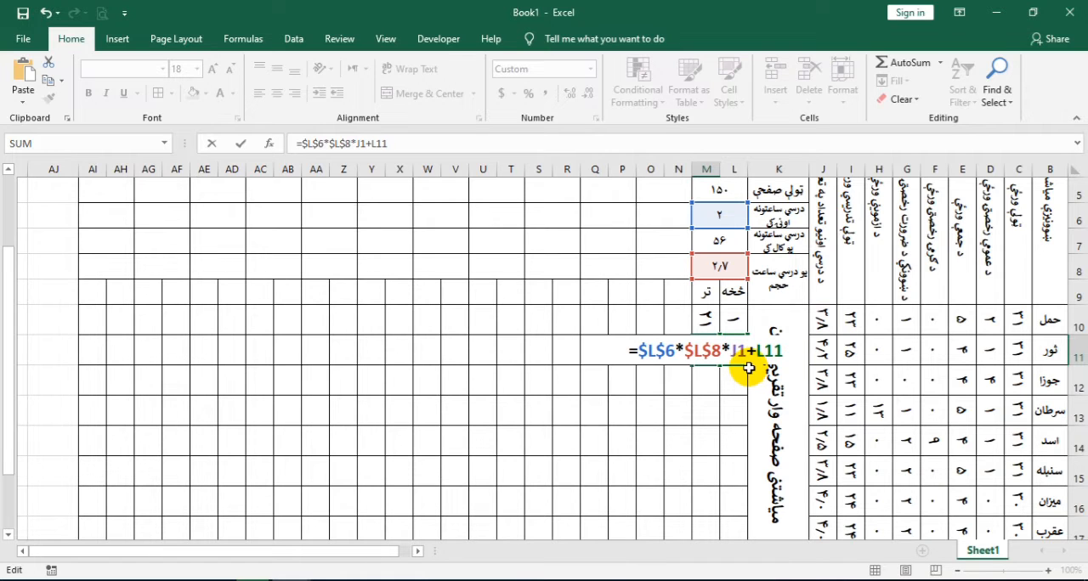
type("1")
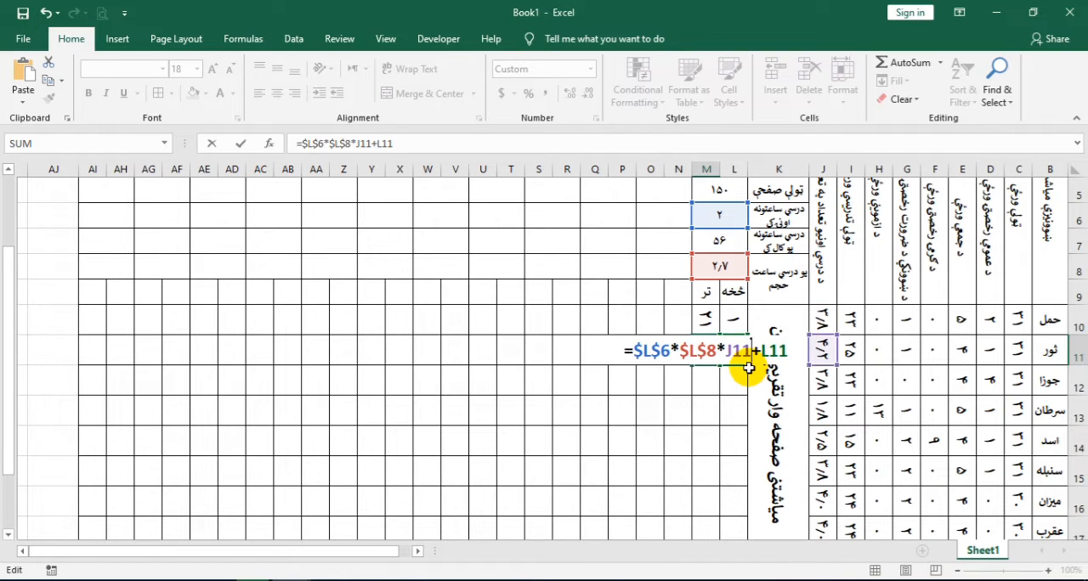
key("Return")
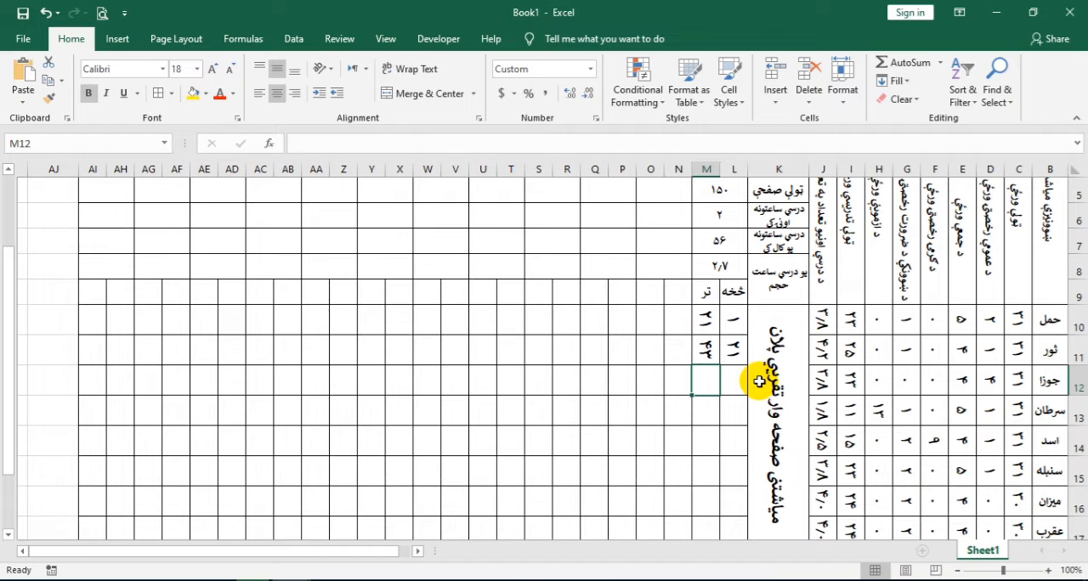
Fill the L11:M11 page formulas down through row 17 and increase the height of rows 10 to 17
left_click(706, 351)
double_click(706, 351)
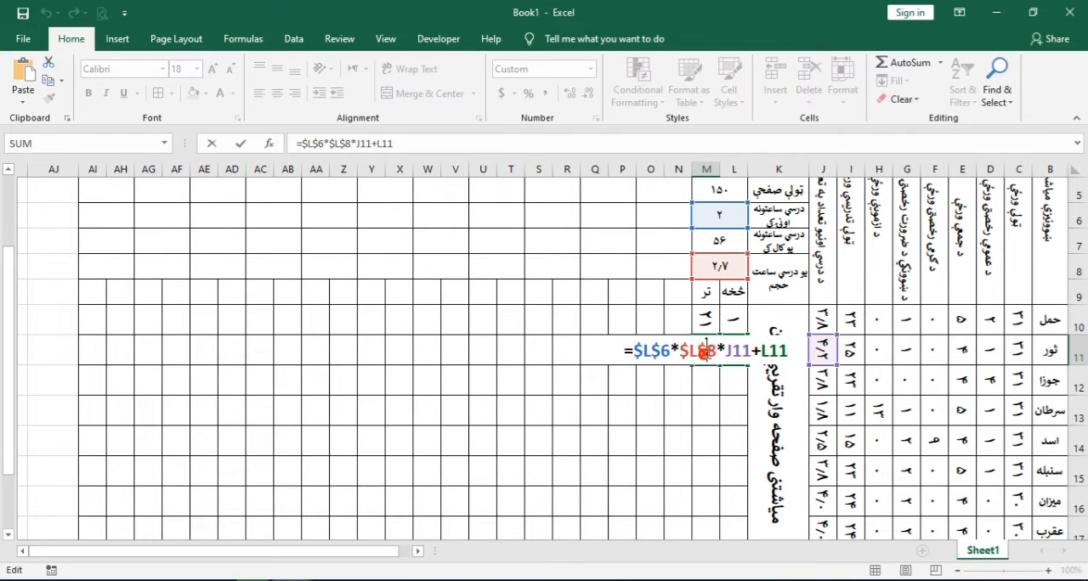
key("Return")
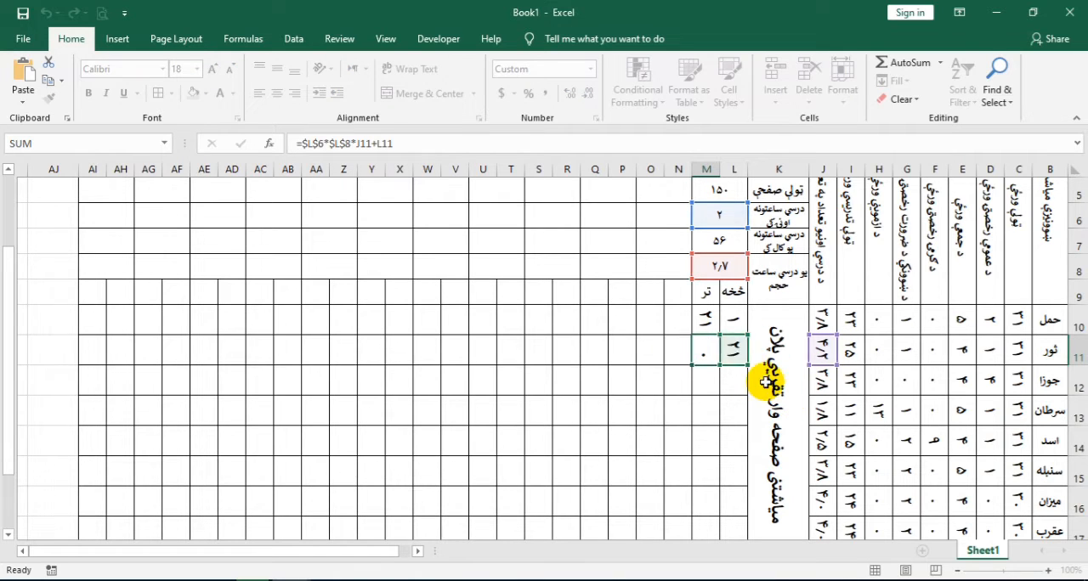
left_click_drag(733, 349, 695, 463)
left_click_drag(1076, 245, 1081, 478)
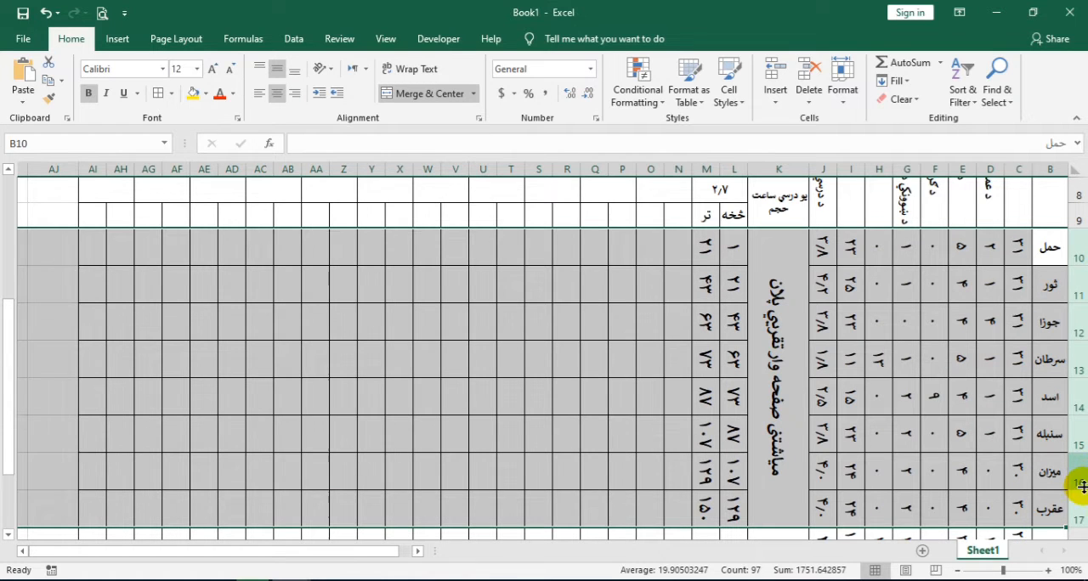
left_click_drag(1081, 486, 1081, 486)
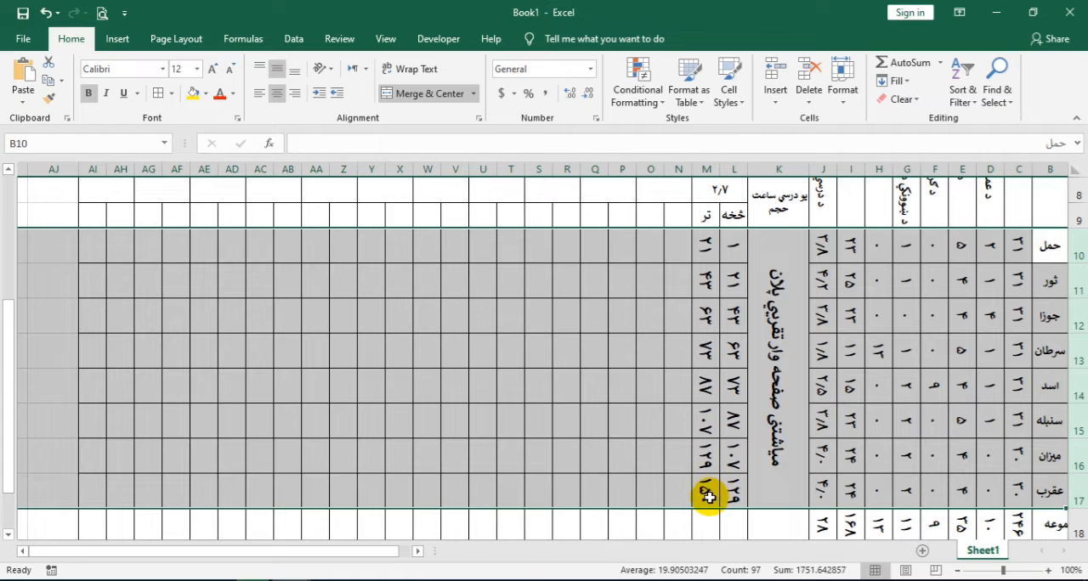
Compare the subject's total pages in L5 with the last month's ending page in M17
scroll(696, 396, "up", 3)
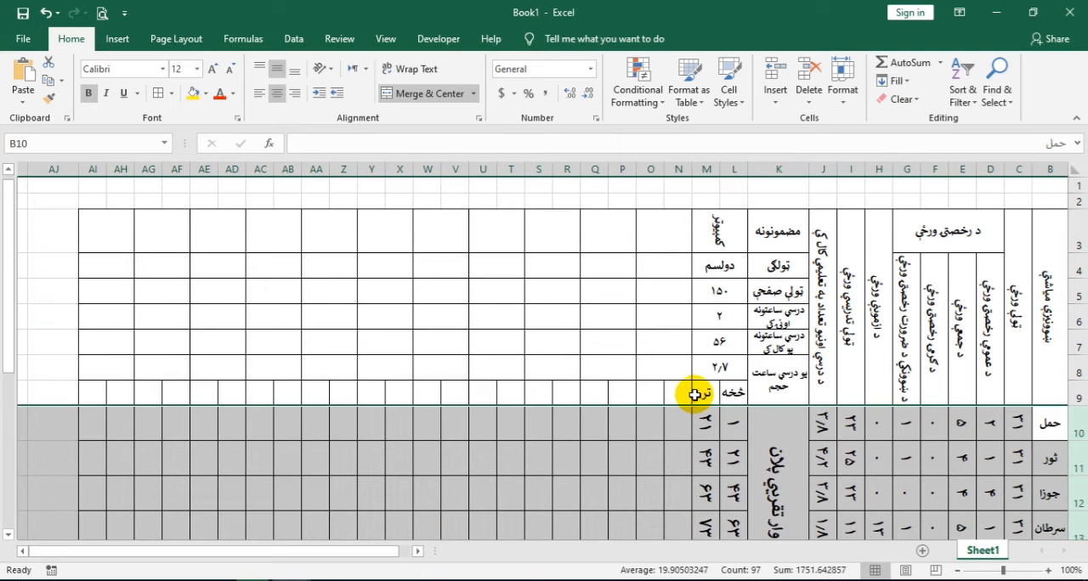
left_click(719, 291)
scroll(742, 450, "down", 3)
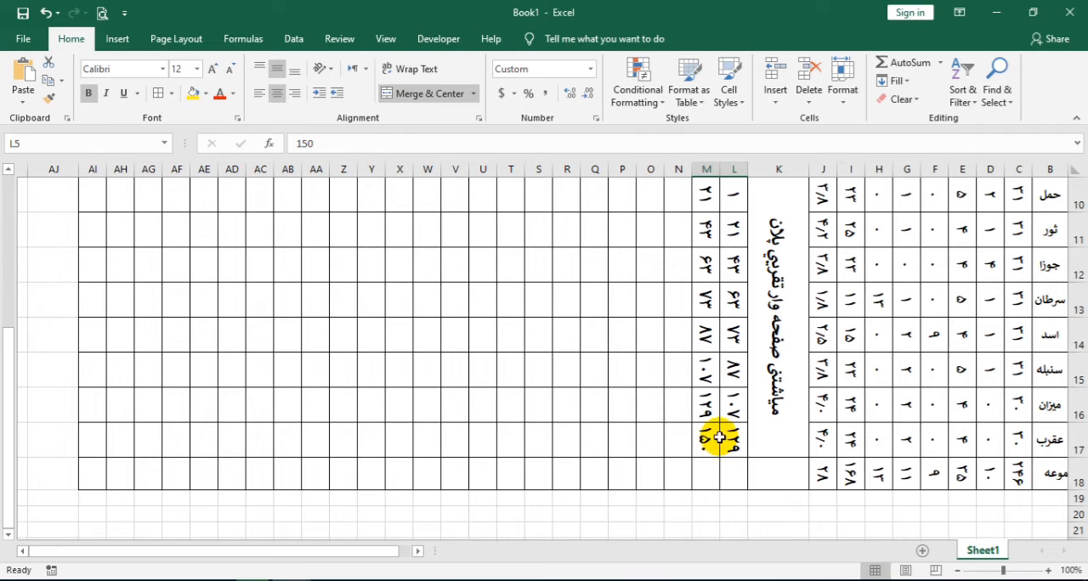
scroll(706, 347, "up", 1)
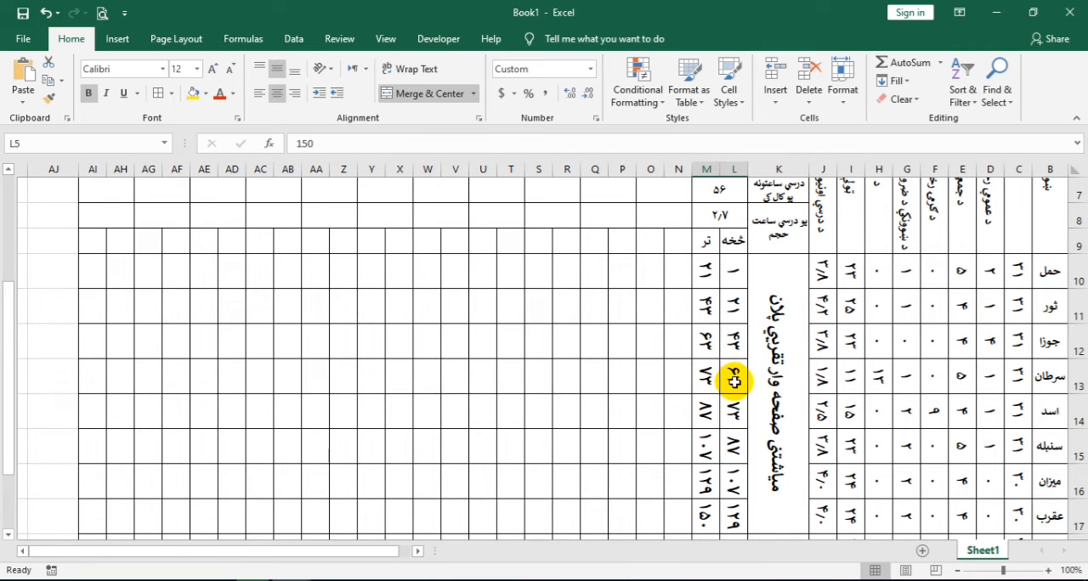
scroll(735, 388, "down", 1)
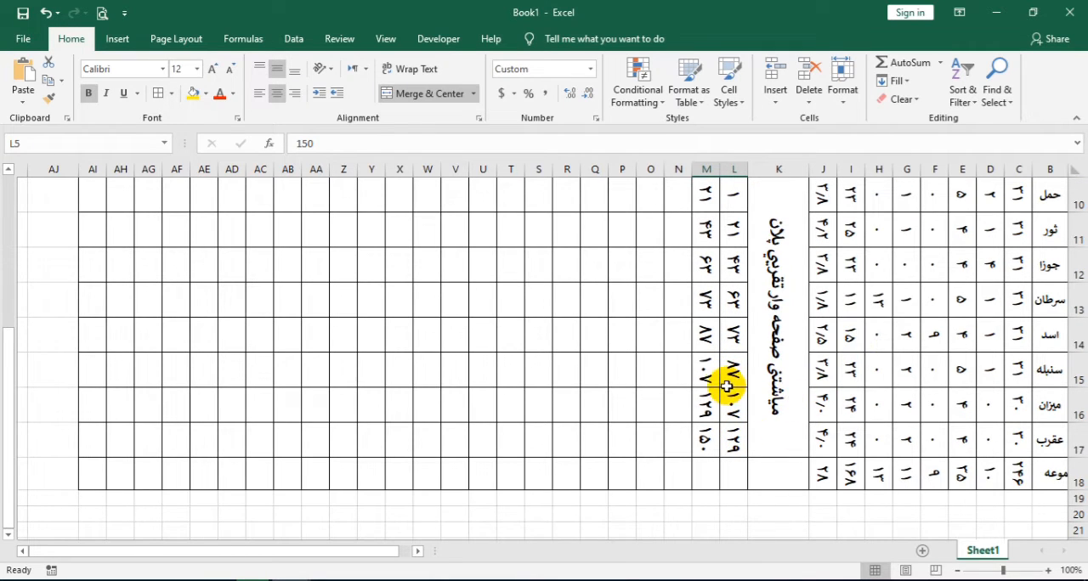
scroll(710, 403, "up", 1)
scroll(709, 402, "up", 2)
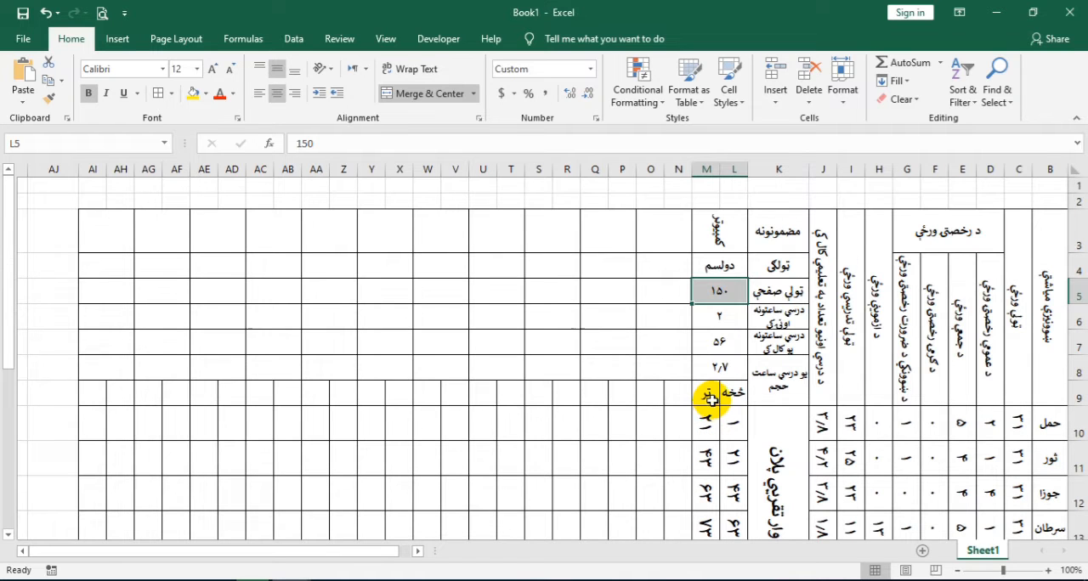
Set the font size of the subject figures range L5:AI8 to 18
left_click_drag(719, 289, 94, 374)
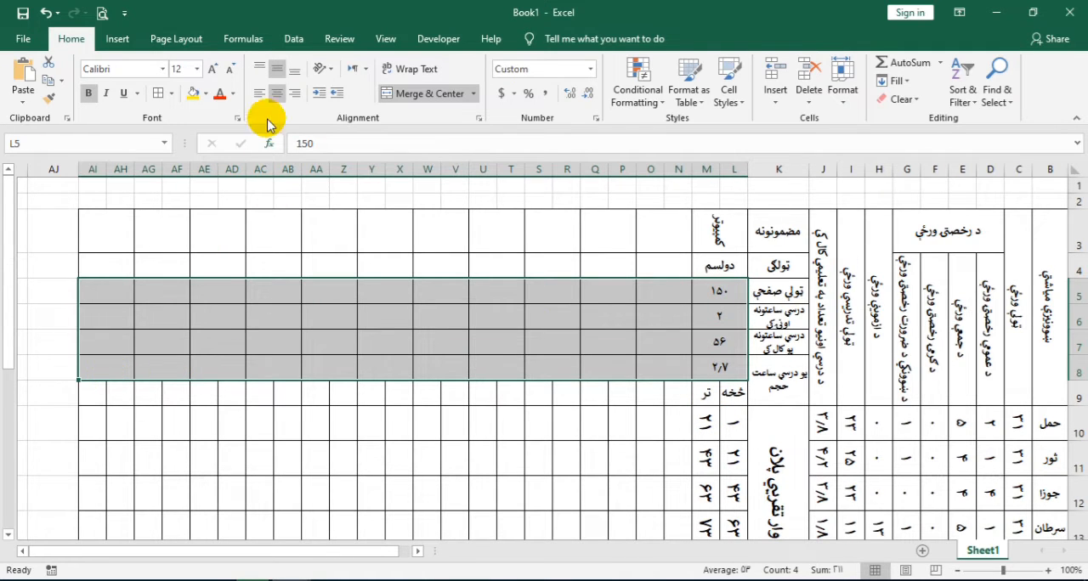
left_click(211, 69)
left_click(208, 69)
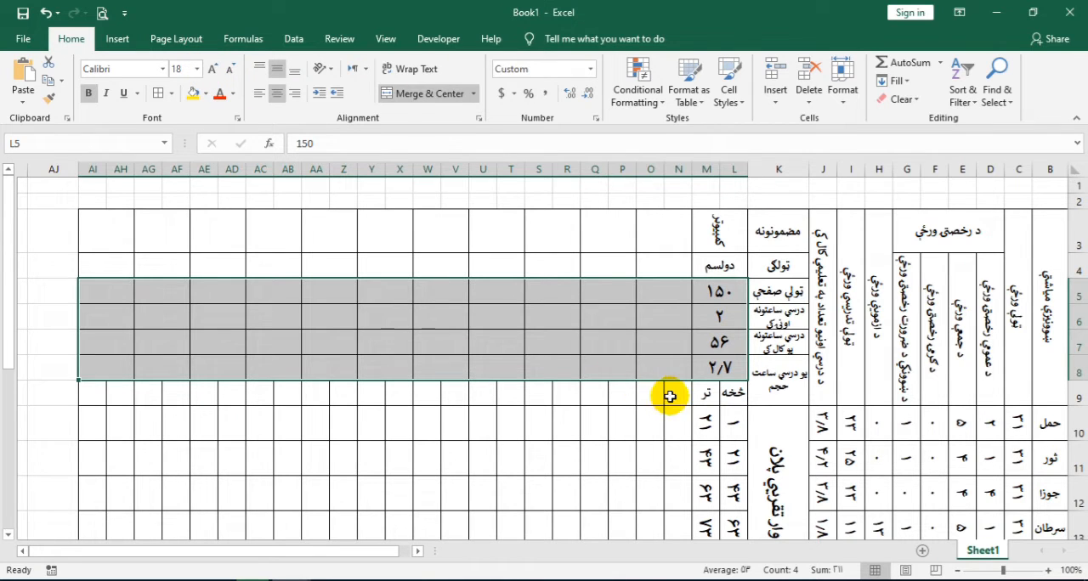
Copy the څخه and تر headings from L9:M9 across the remaining subject columns N9:AI9
left_click(670, 395)
left_click_drag(735, 401, 90, 395)
key("ctrl+c")
right_click(90, 395)
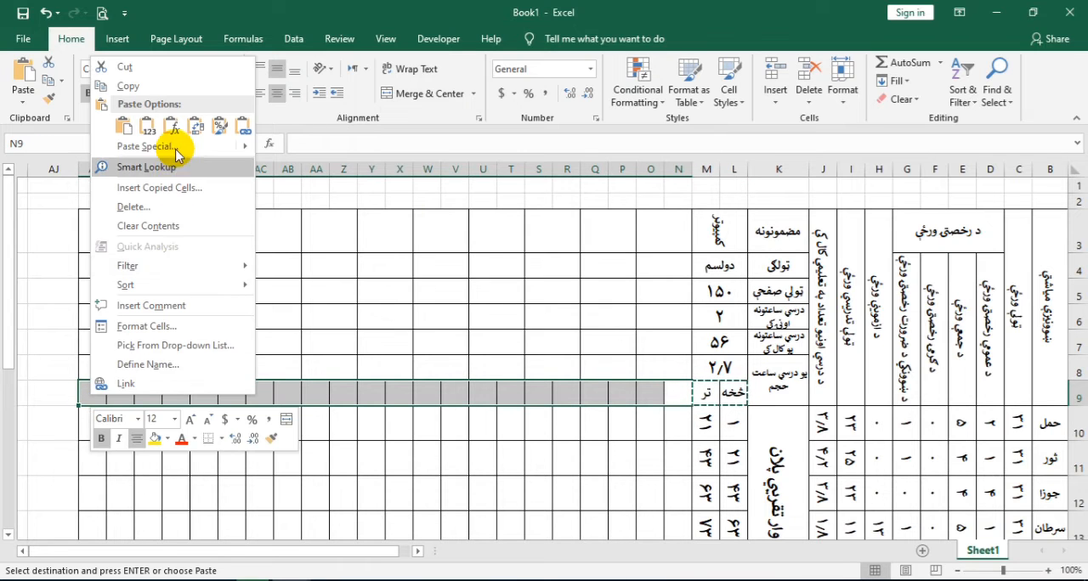
left_click(123, 128)
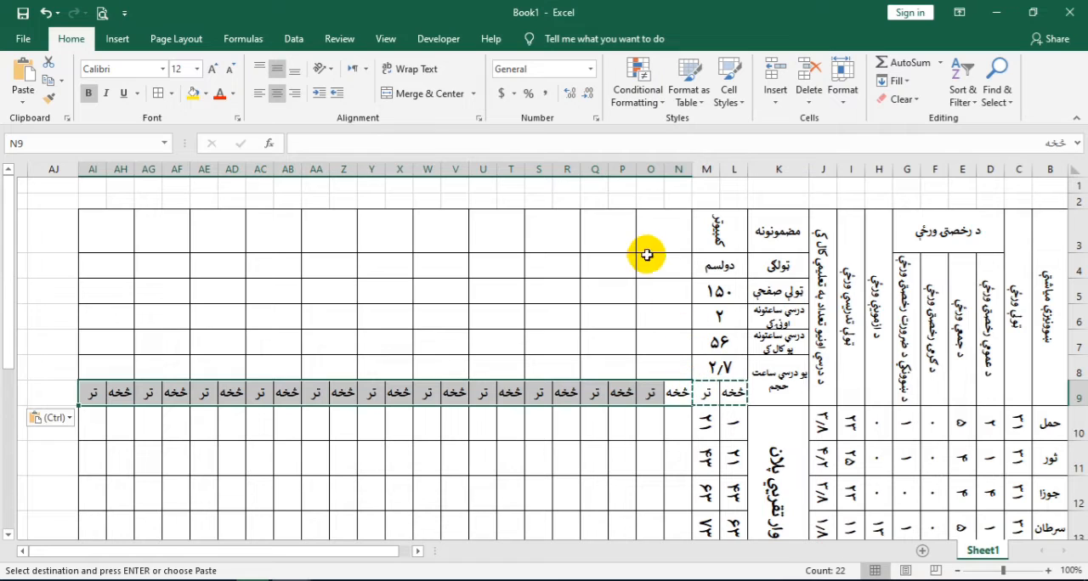
Enter the second subject کیمیا in N3 and its class لسم in N4
left_click(664, 228)
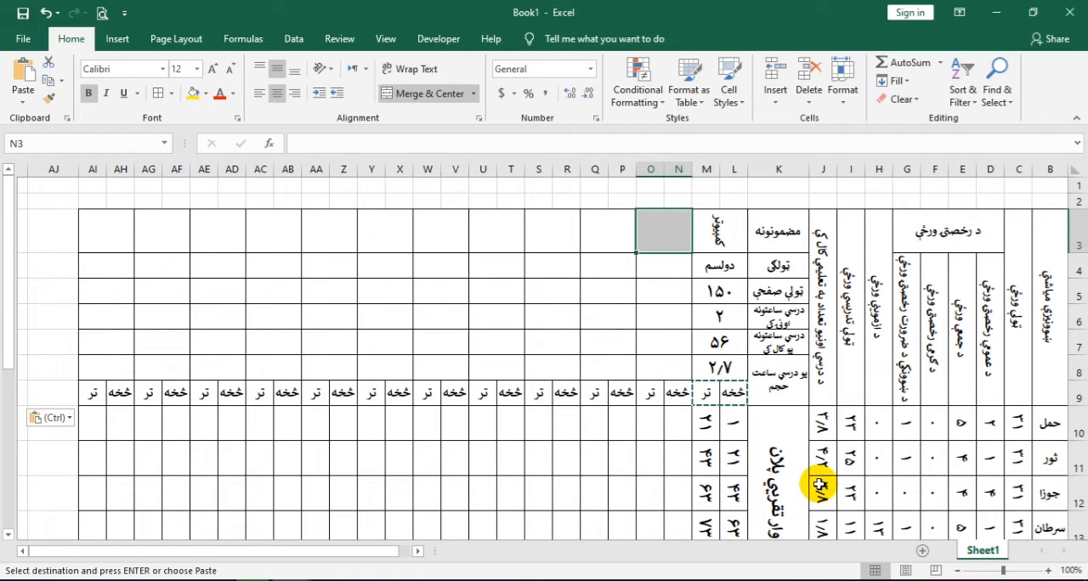
type("'d")
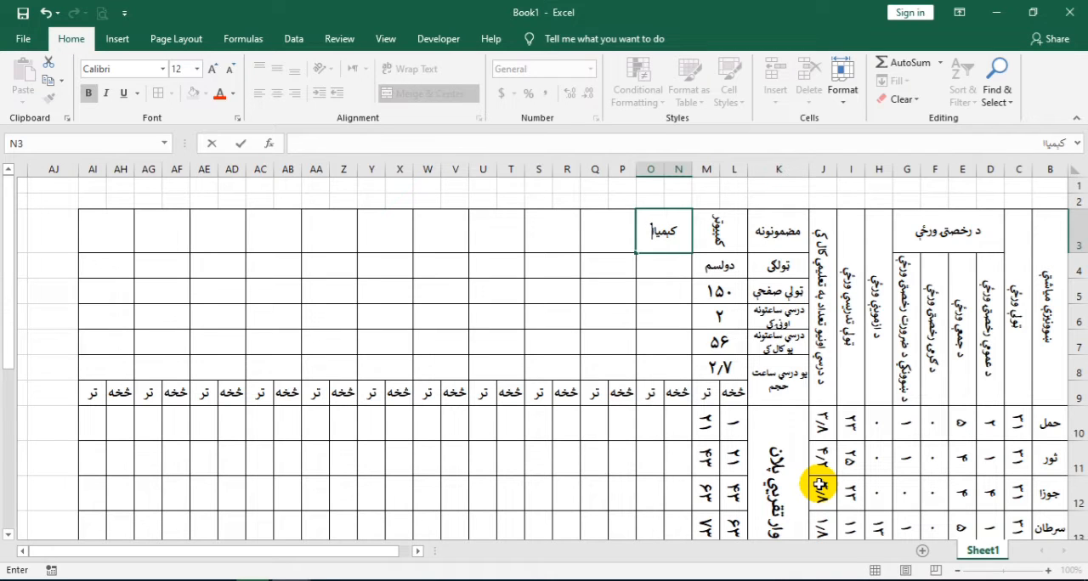
key("Return")
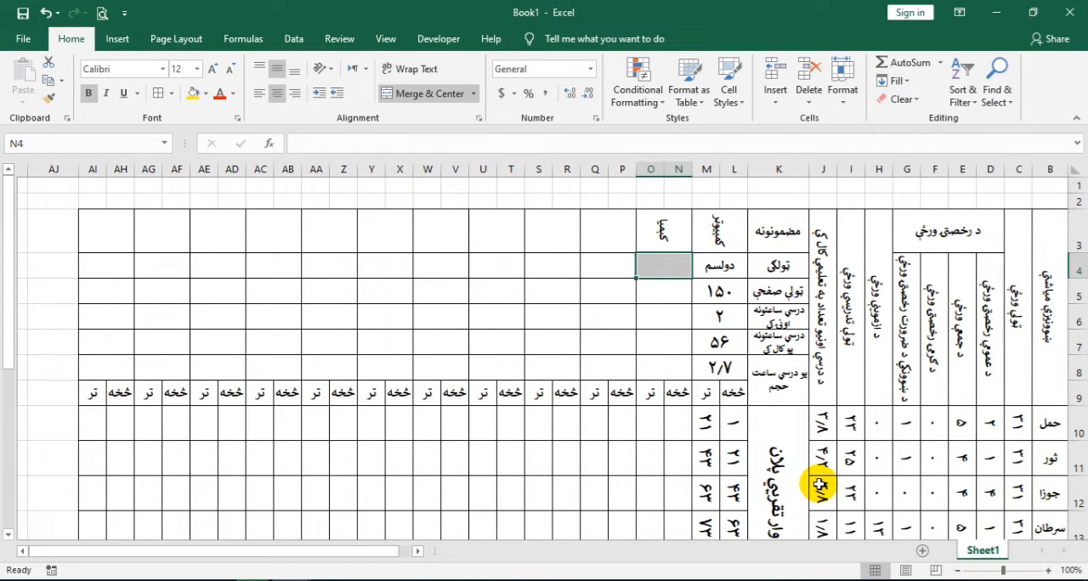
type("لسم")
key("Return")
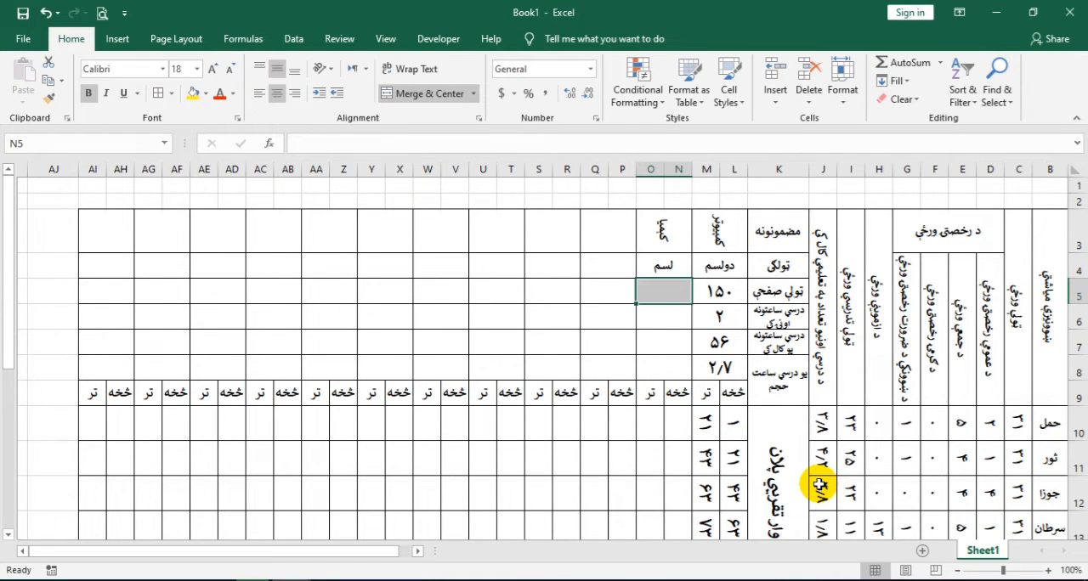
Enter 165 as the second subject's total pages in N5 and 3 as its weekly hours in N6
type("١۶۵")
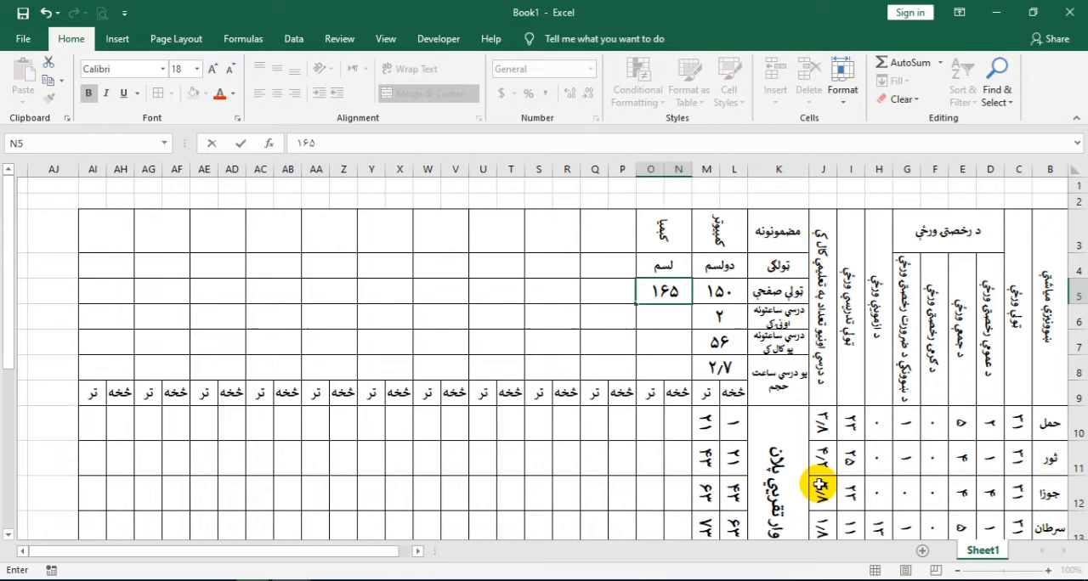
key("Return")
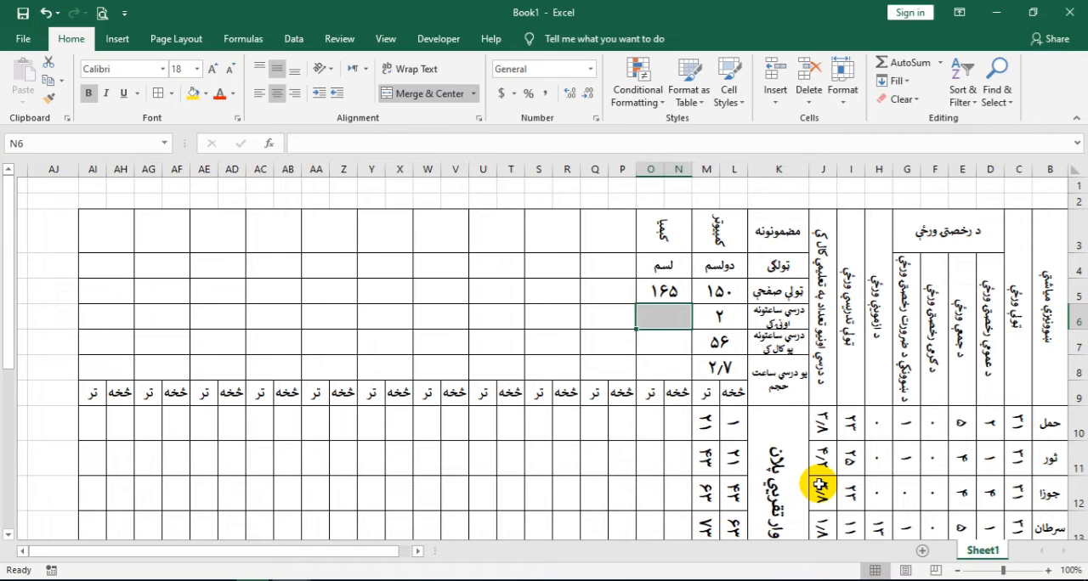
type("٣")
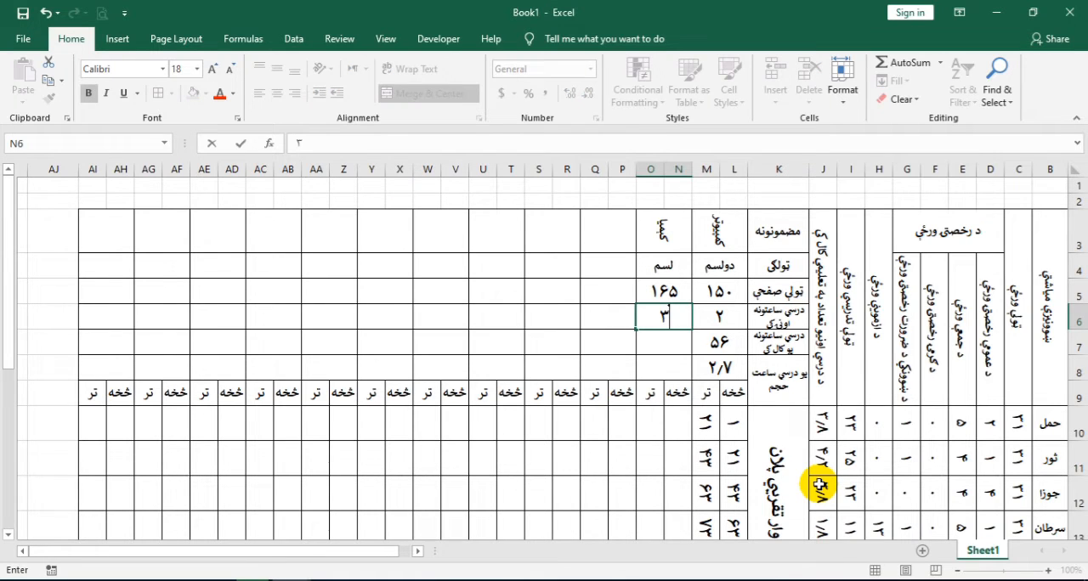
key("Return")
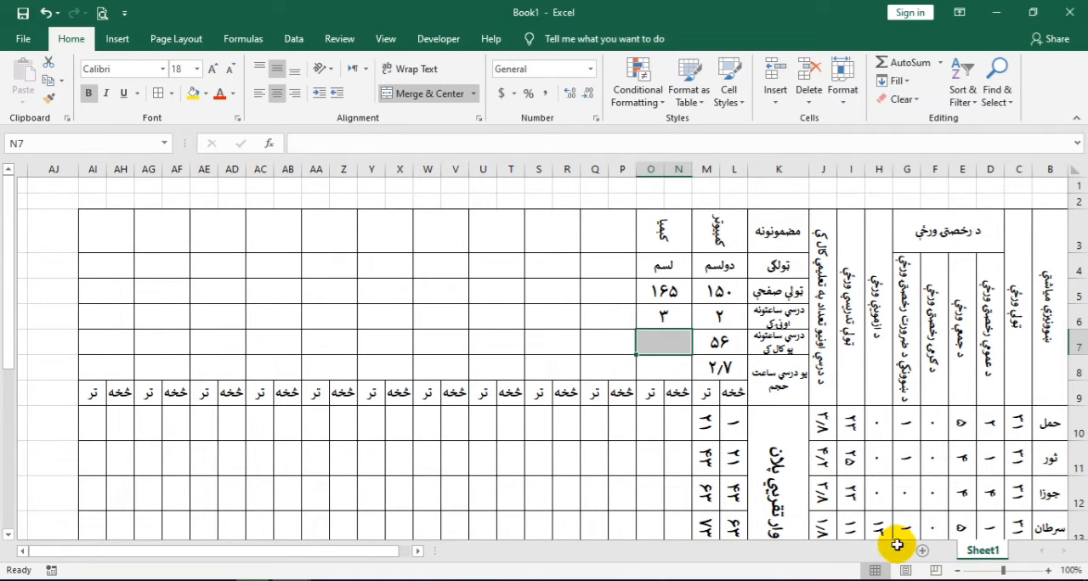
Make the J18 reference absolute in L7's yearly hours formula, giving =L6*$J$18, and fill it across the subject columns to AI7
left_click(721, 344)
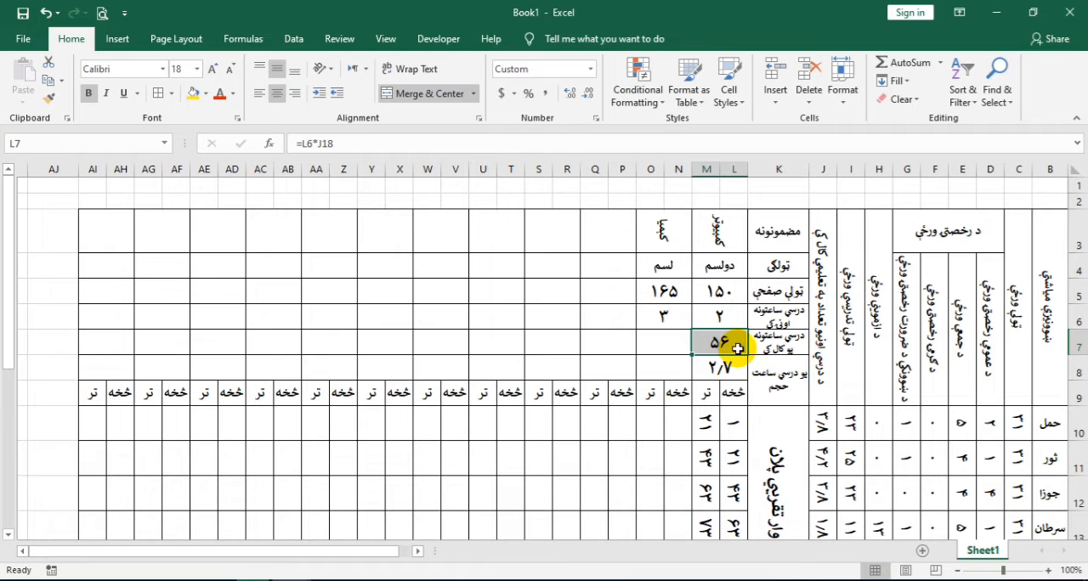
double_click(721, 343)
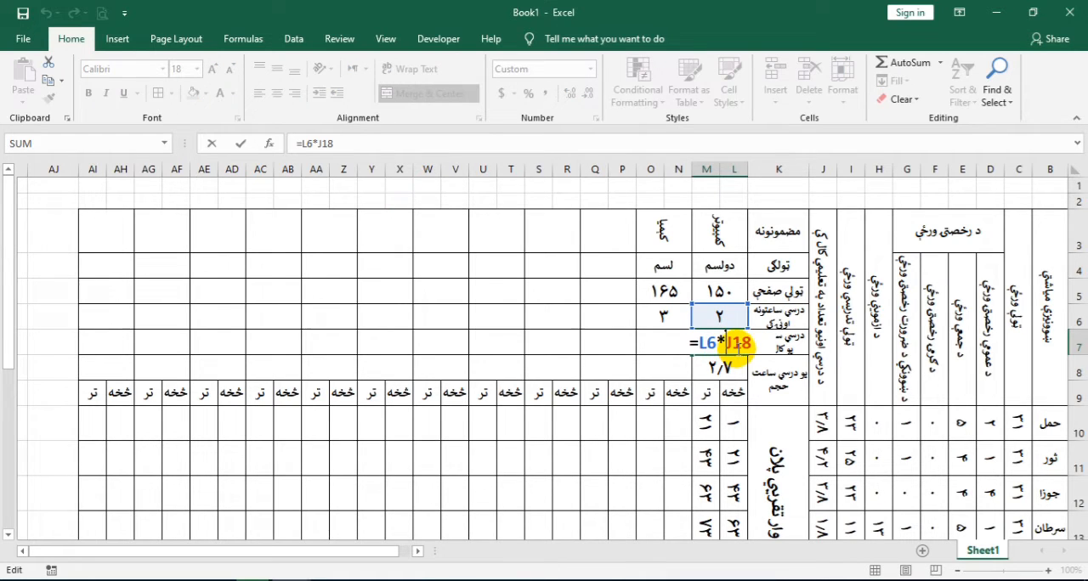
scroll(784, 387, "down", 4)
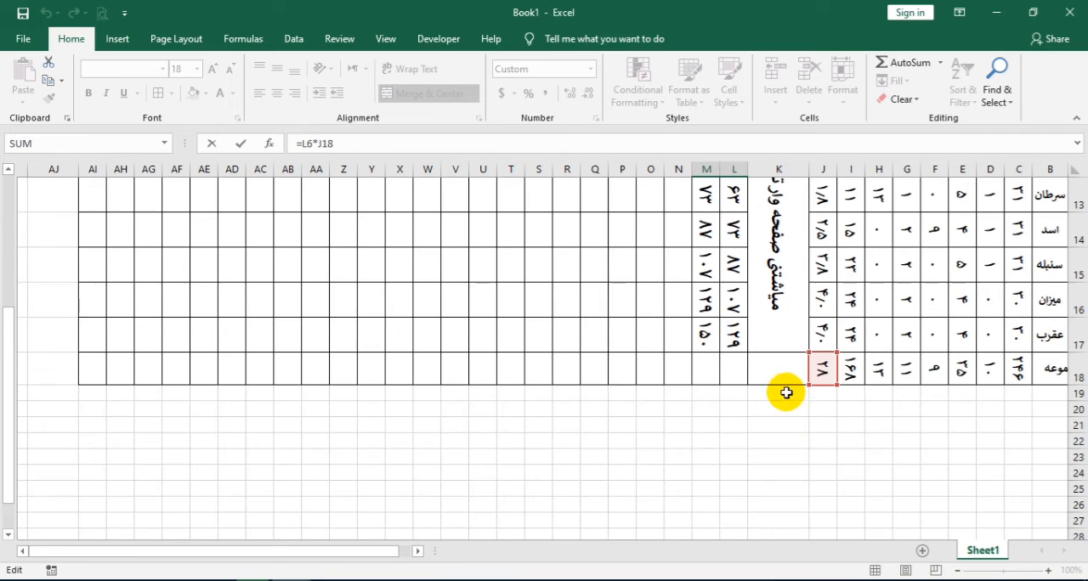
scroll(812, 376, "up", 4)
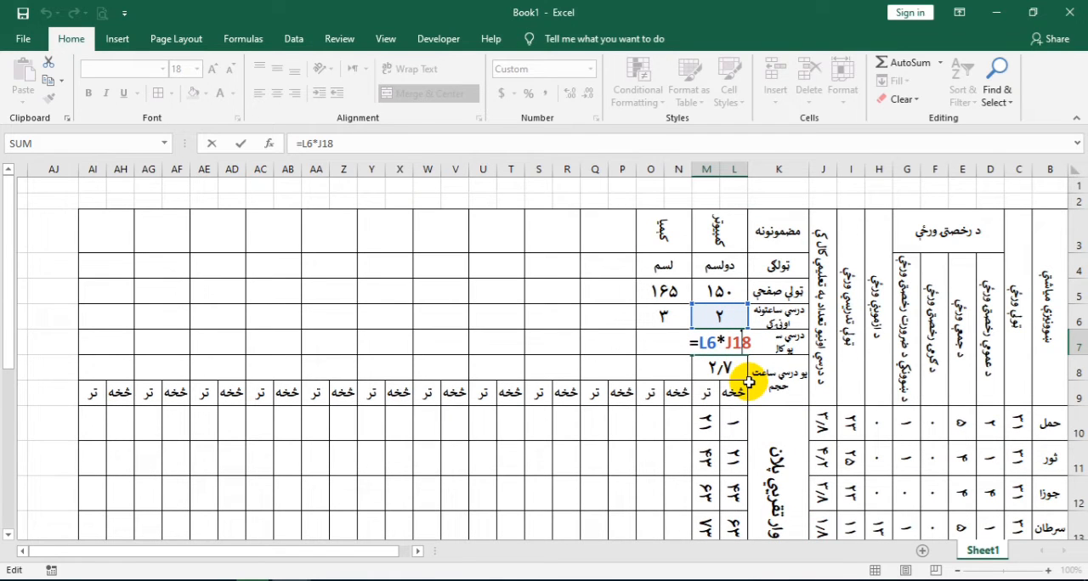
key("F4")
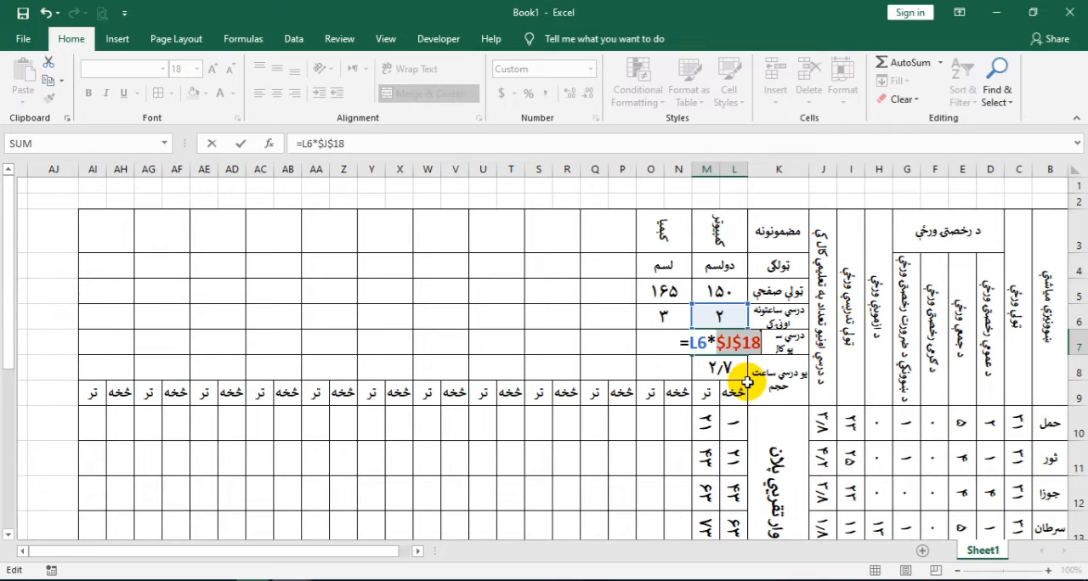
key("Return")
left_click(707, 347)
left_click_drag(686, 354, 158, 356)
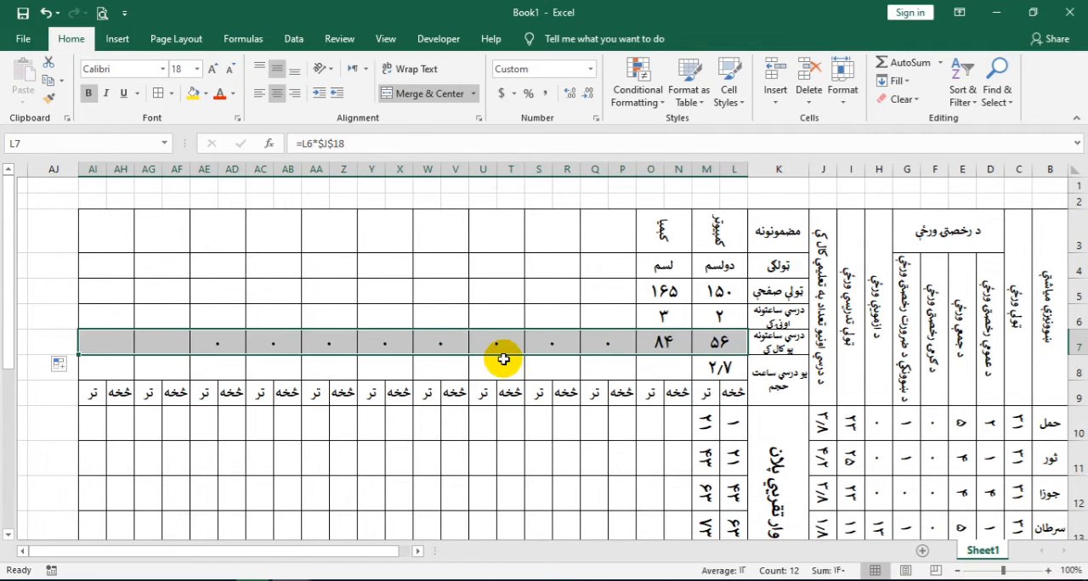
Fill the lesson volume formula =L5/L7 from L8 across the remaining subject columns to AI8
left_click(736, 370)
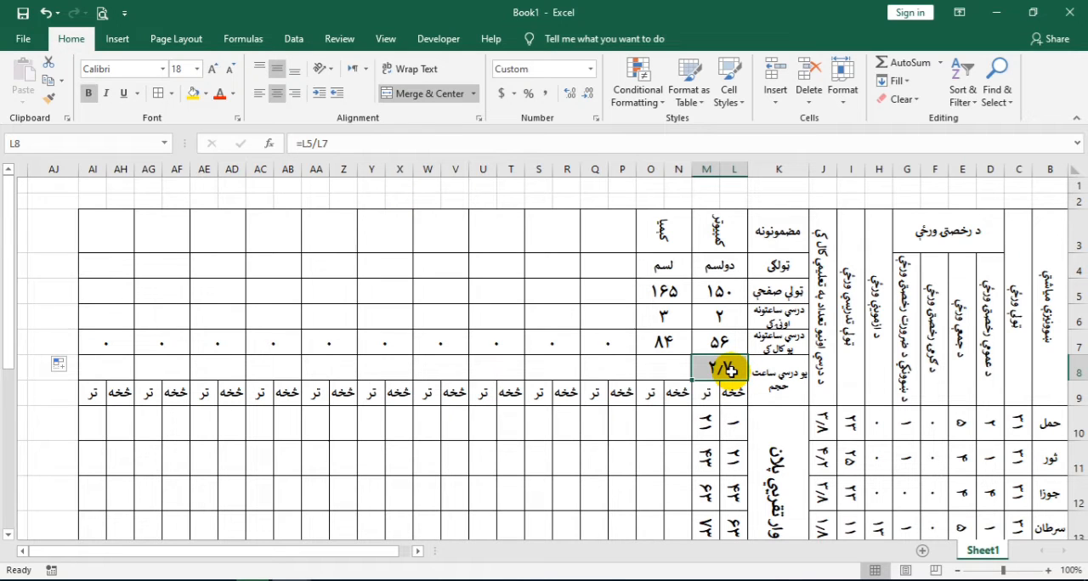
double_click(730, 371)
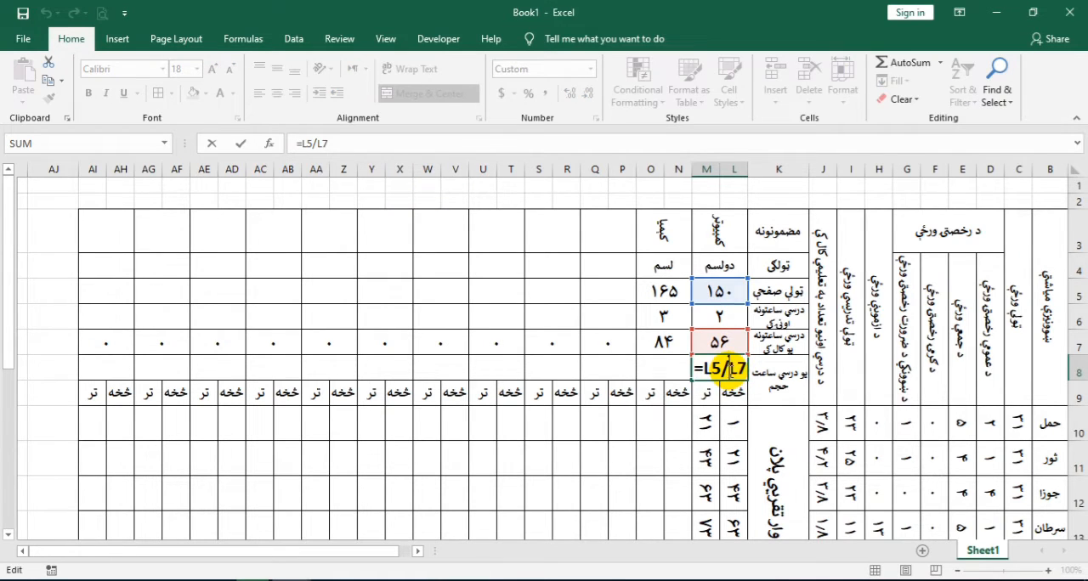
key("Escape")
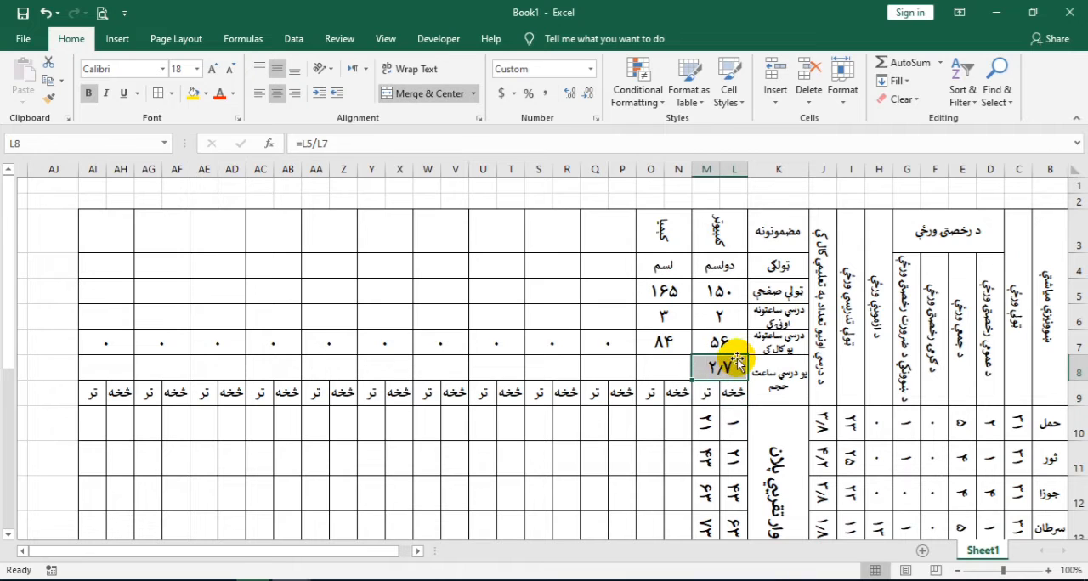
double_click(720, 370)
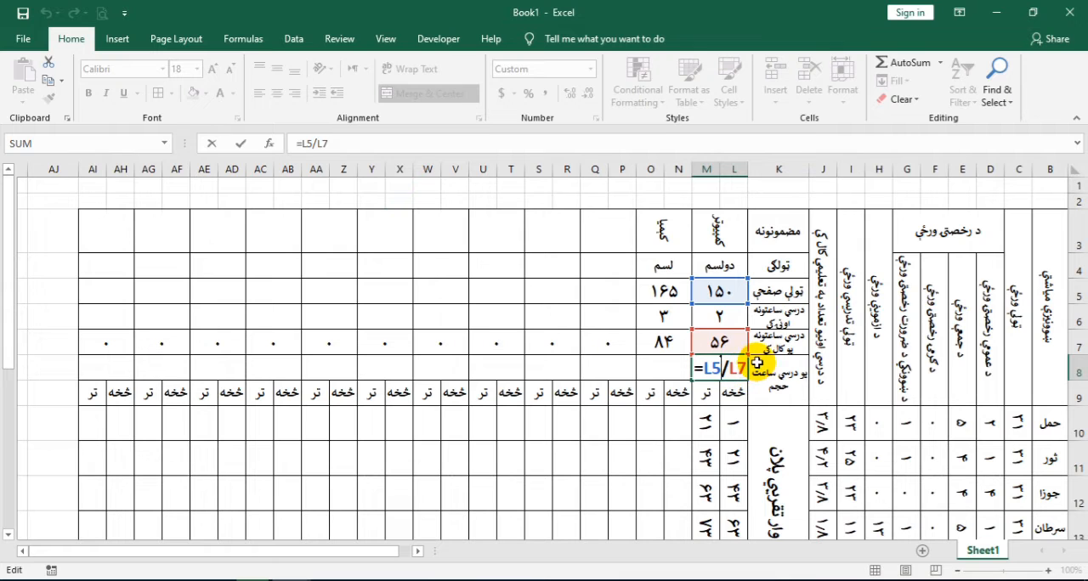
key("ctrl+Return")
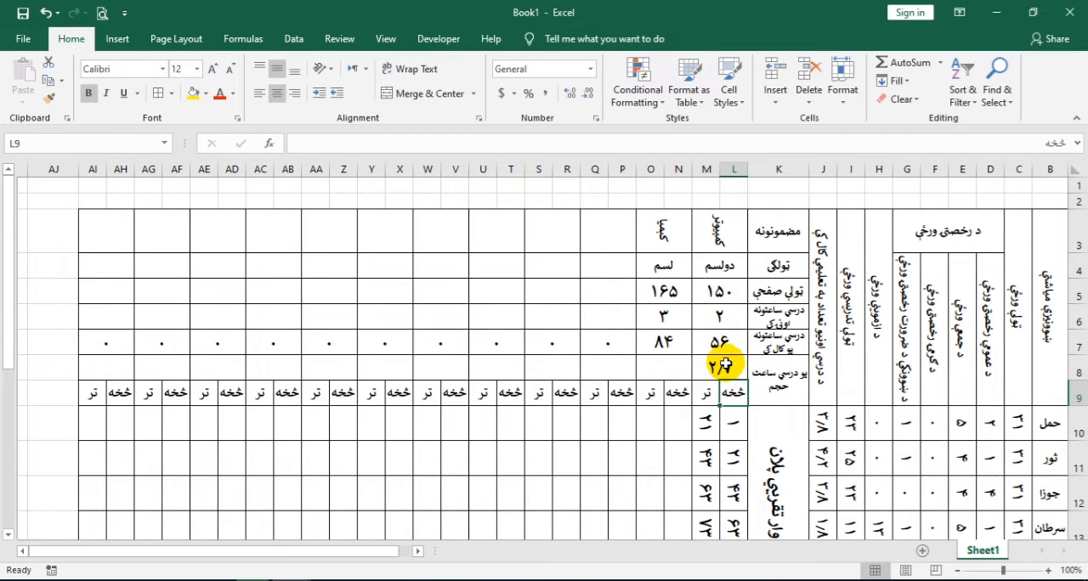
left_click_drag(570, 383, 82, 383)
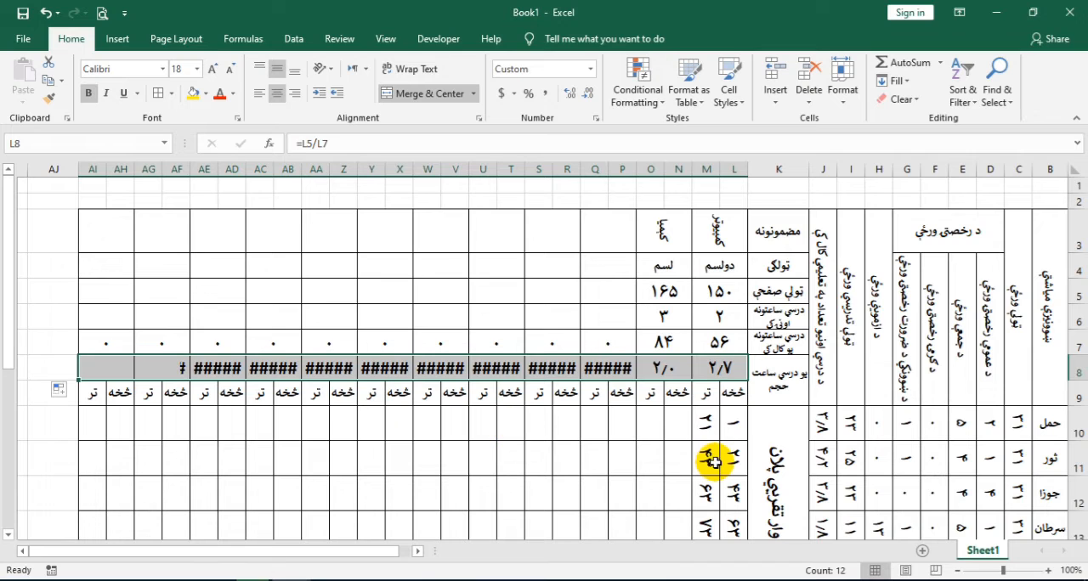
Examine the copied formulas in row 8 and the first subject's حمل page formulas in L10 and M10
left_click(589, 368)
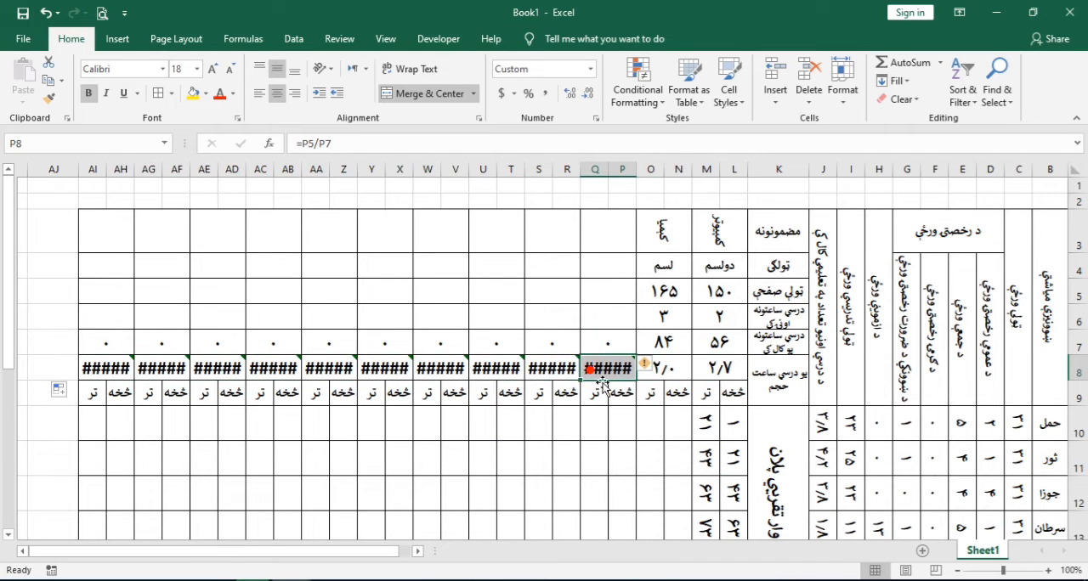
left_click(548, 368)
left_click(443, 366)
left_click(408, 371)
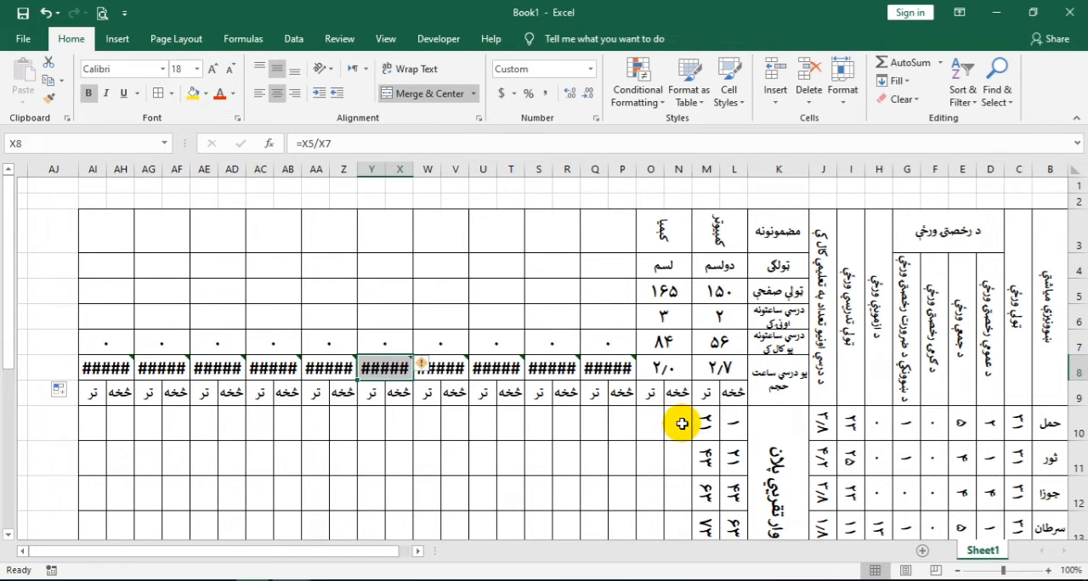
left_click(673, 422)
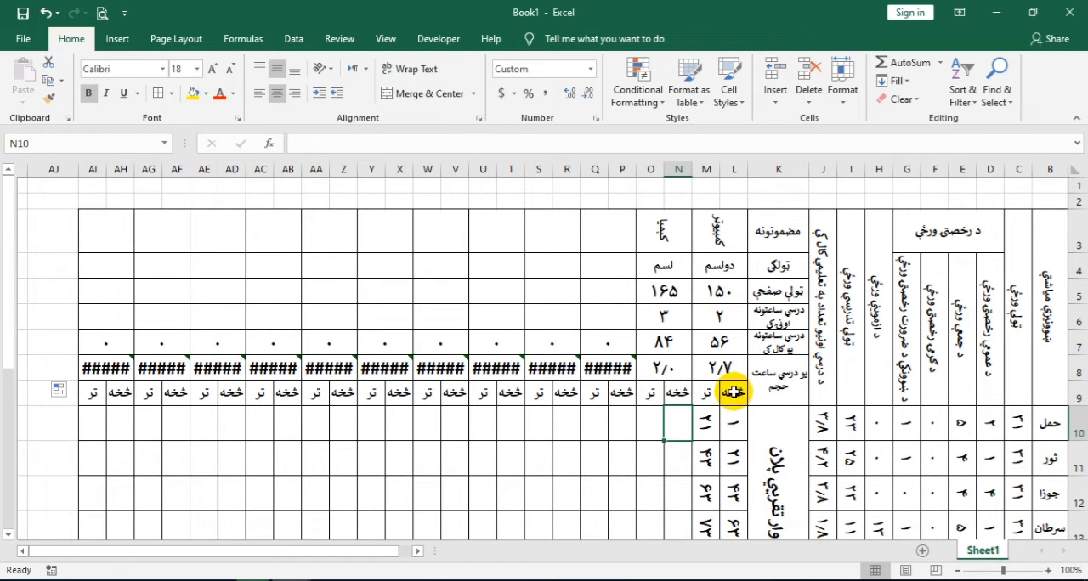
left_click(724, 427)
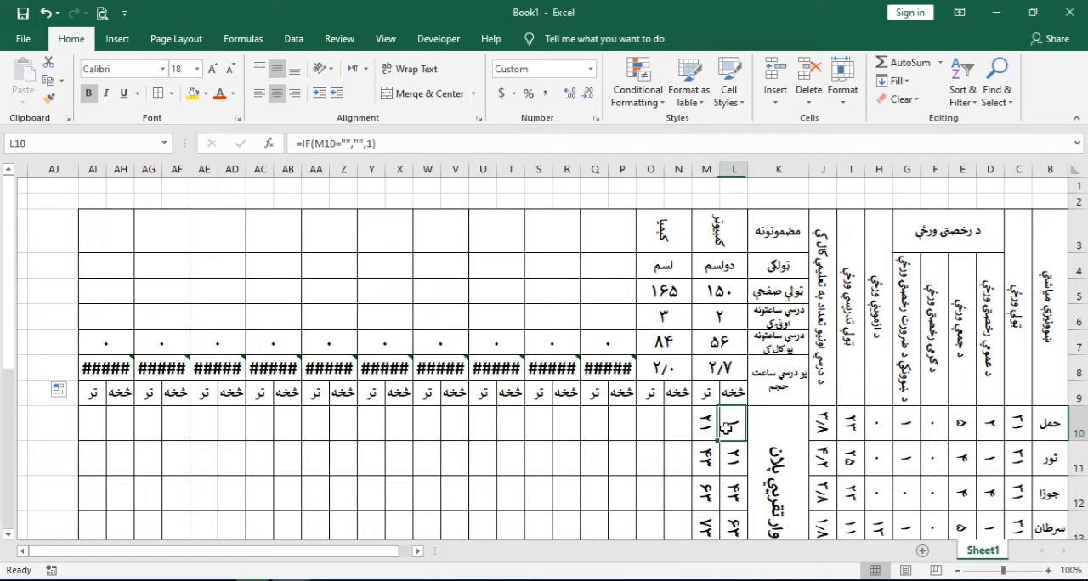
left_click_drag(725, 428, 710, 428)
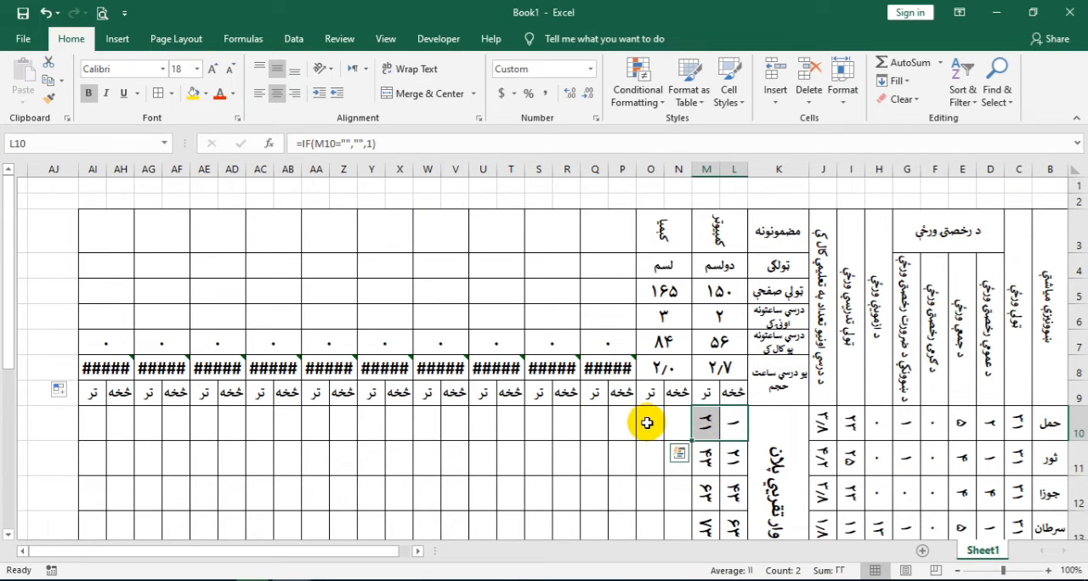
left_click(710, 429)
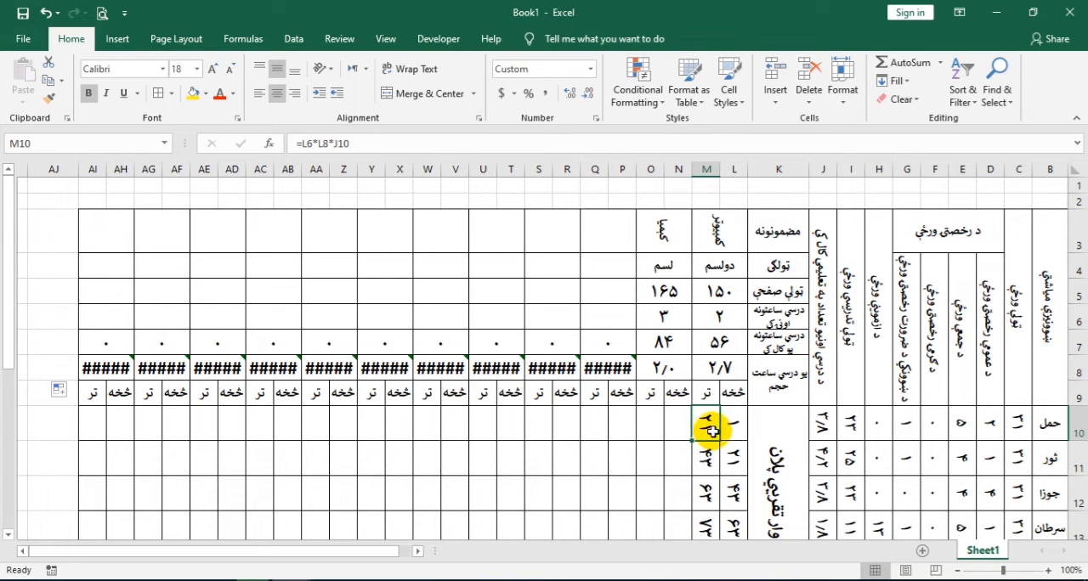
Copy the starting page formula from L10 into N10, pasting the formula only
left_click(733, 426)
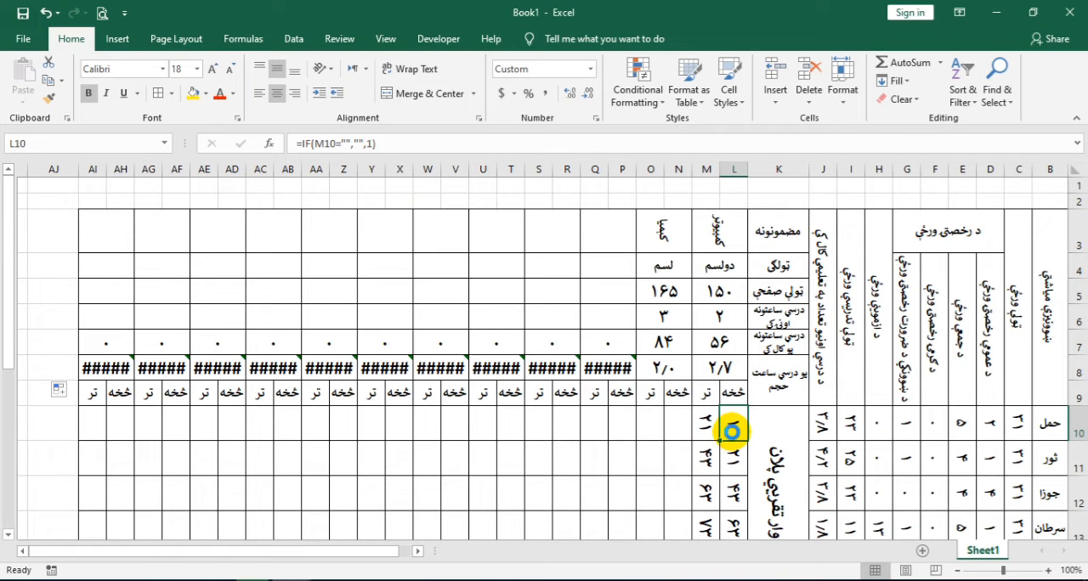
key("ctrl+c")
right_click(680, 421)
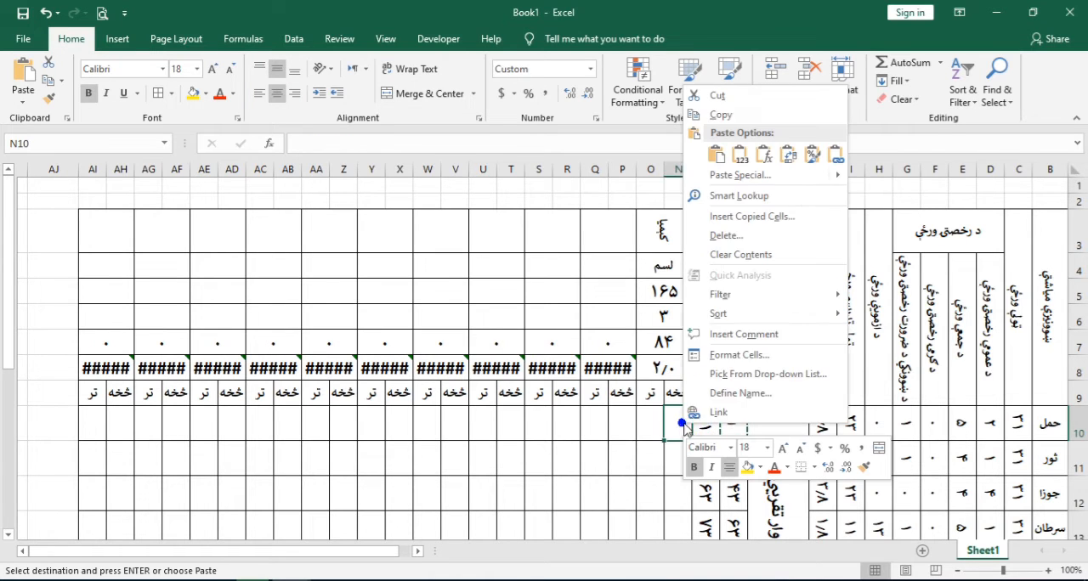
left_click(762, 157)
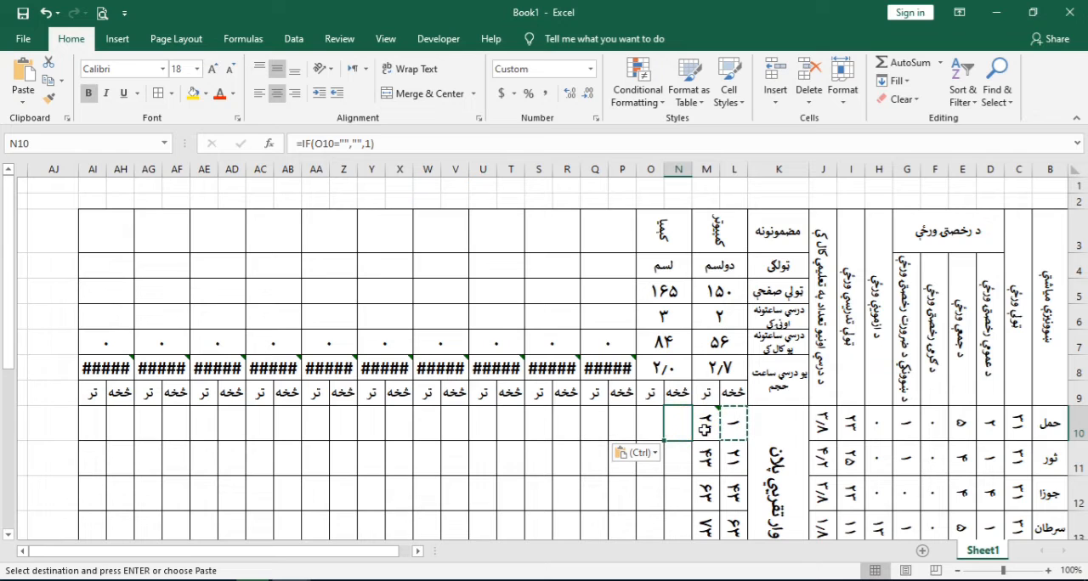
Copy the ending page formula from M10 into N10, pasting the formula only
left_click(704, 430)
left_click(675, 422)
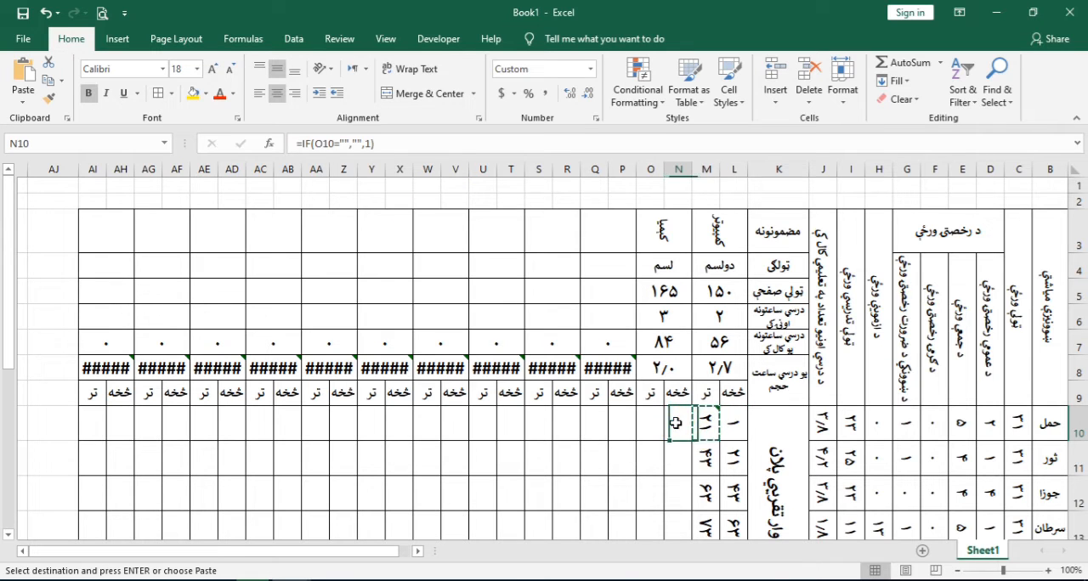
right_click(677, 423)
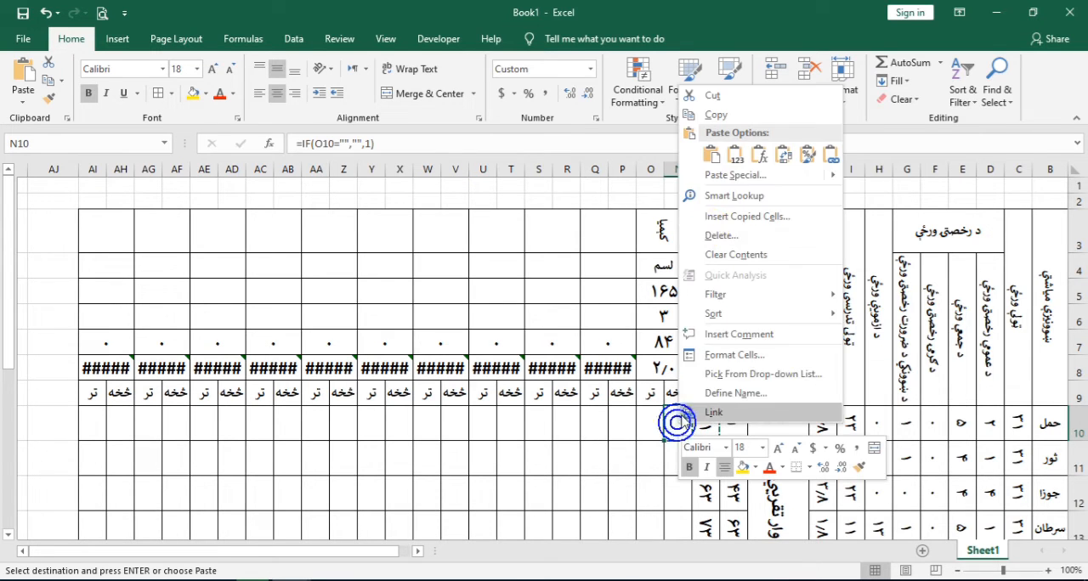
left_click(759, 156)
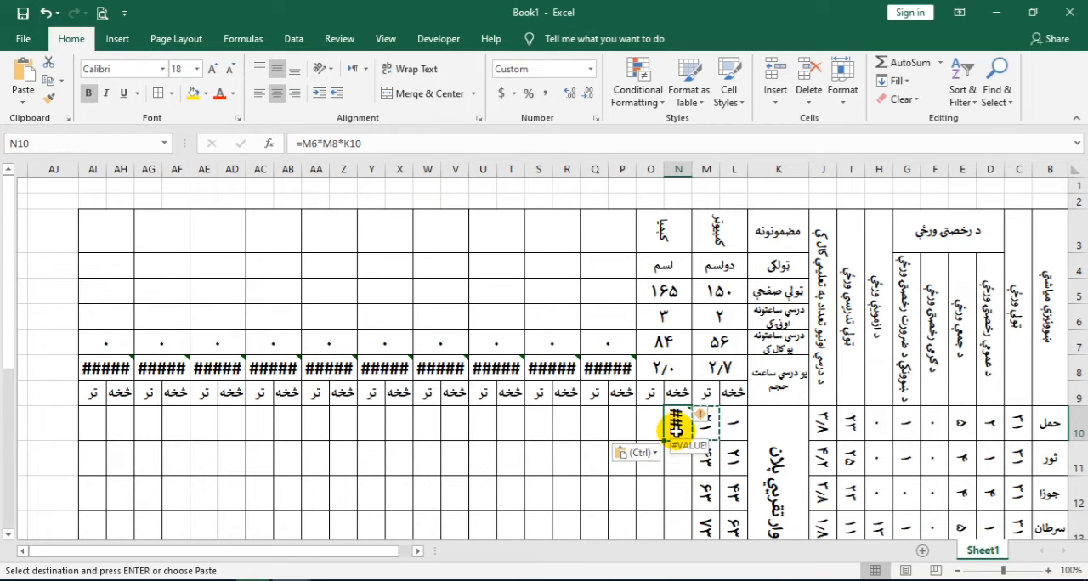
Replace the M6 reference in N10's formula with N6, the second subject's weekly hours
double_click(677, 427)
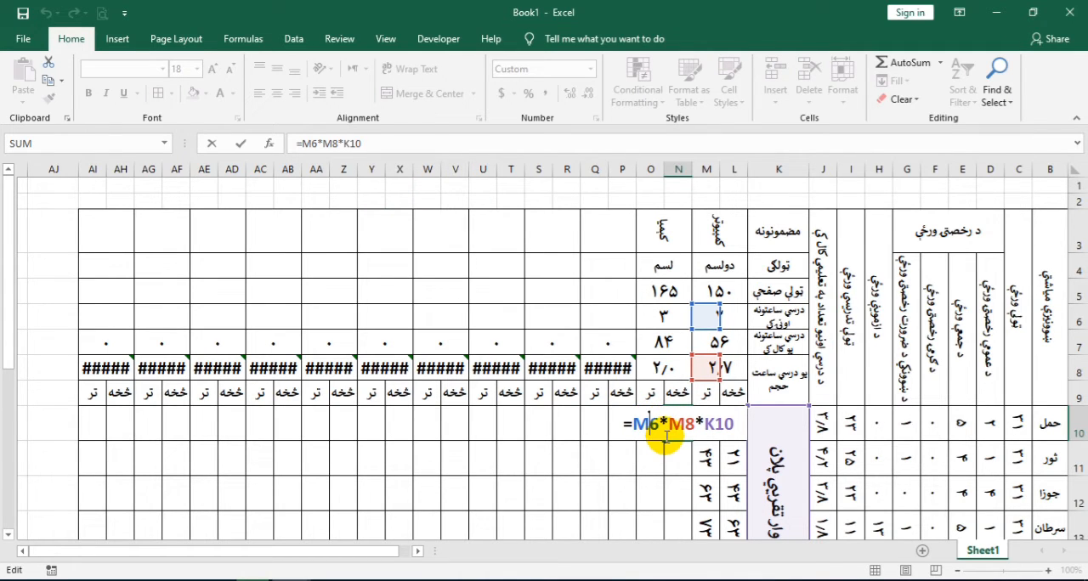
key("BackSpace")
type("د")
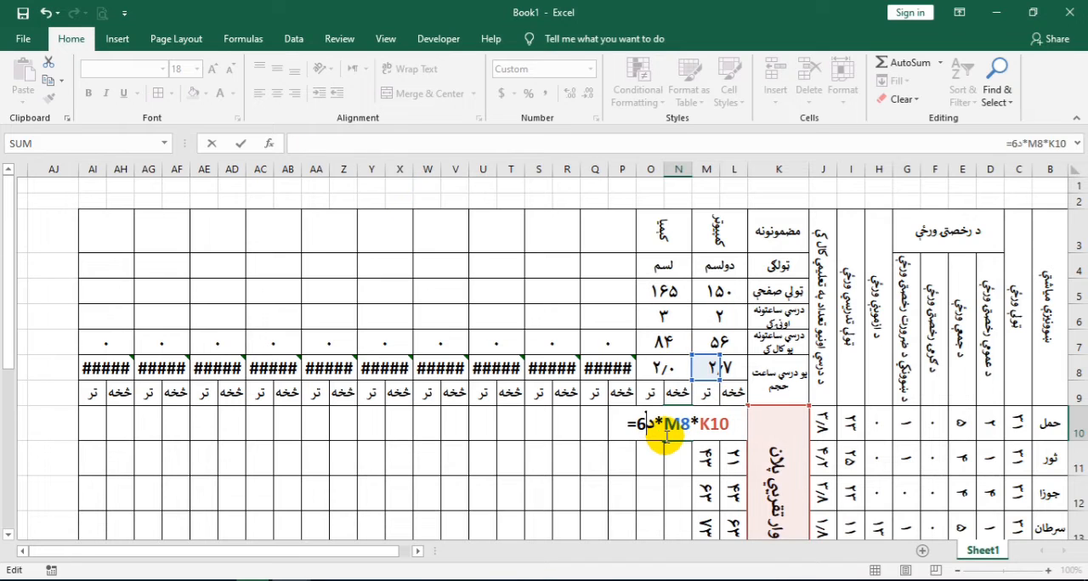
key("BackSpace")
type("n")
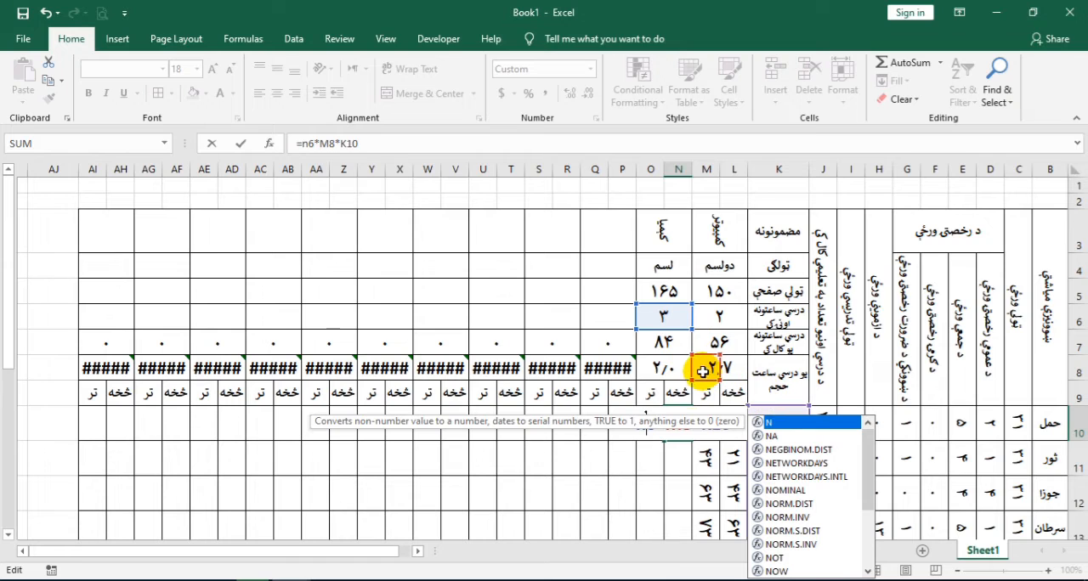
left_click(652, 424)
left_click(797, 424)
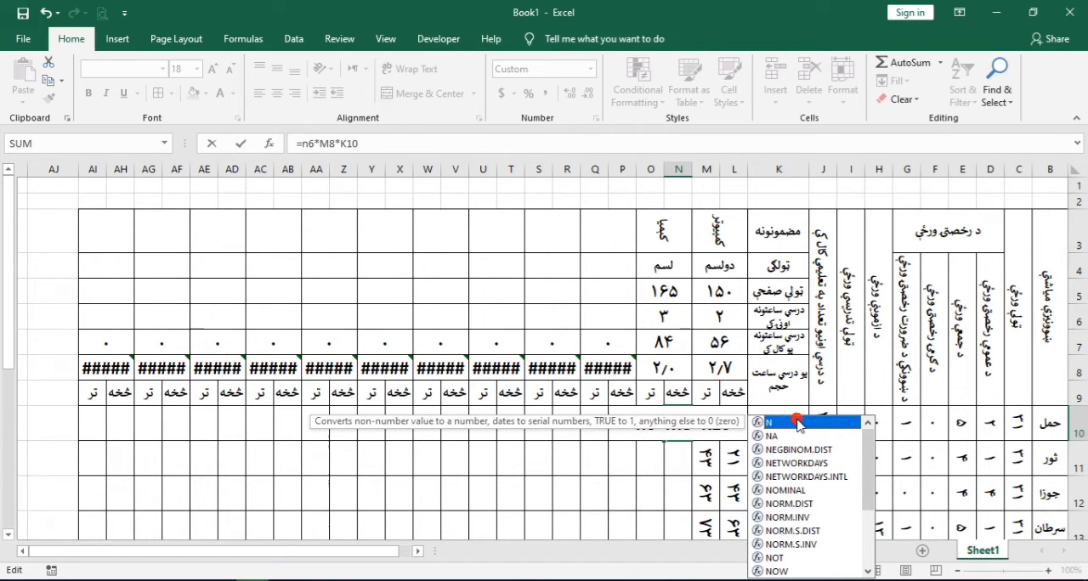
key("Return")
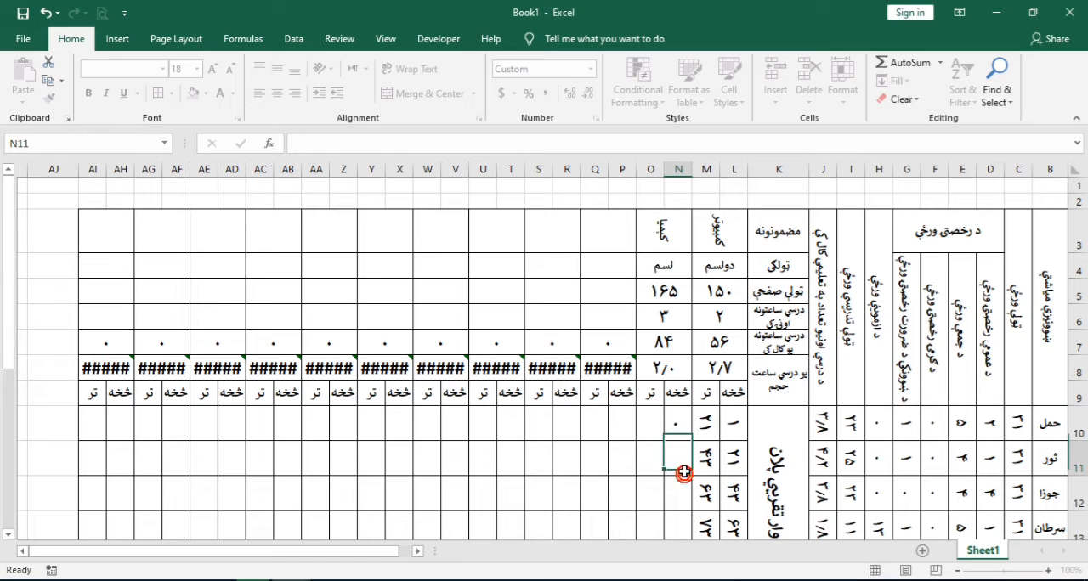
Correct N10's formula to =N6*N8*$J$10, replacing the M8 and K10 references and making J10 absolute
double_click(675, 432)
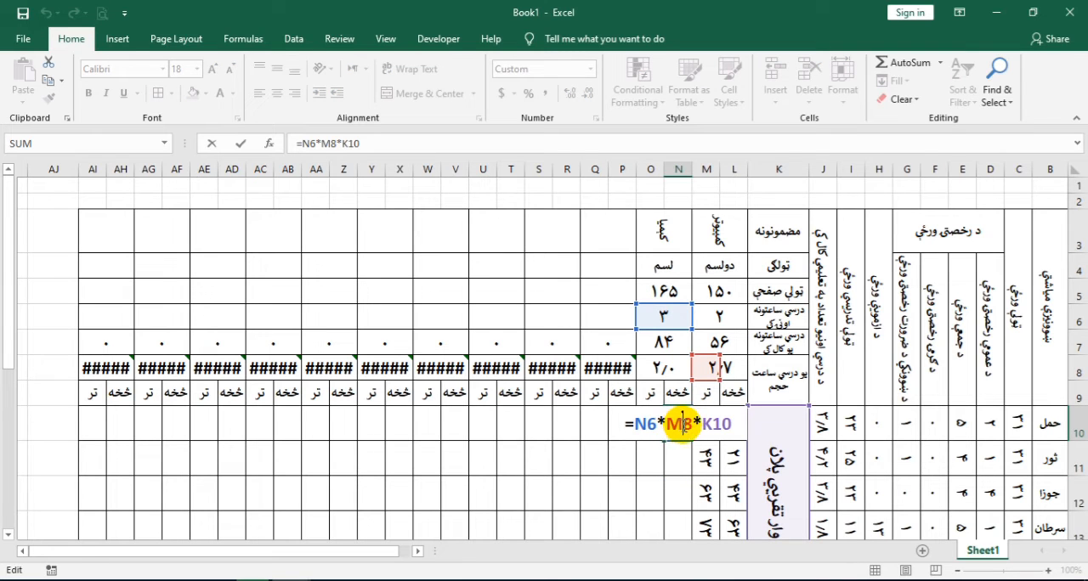
key("BackSpace")
type("n")
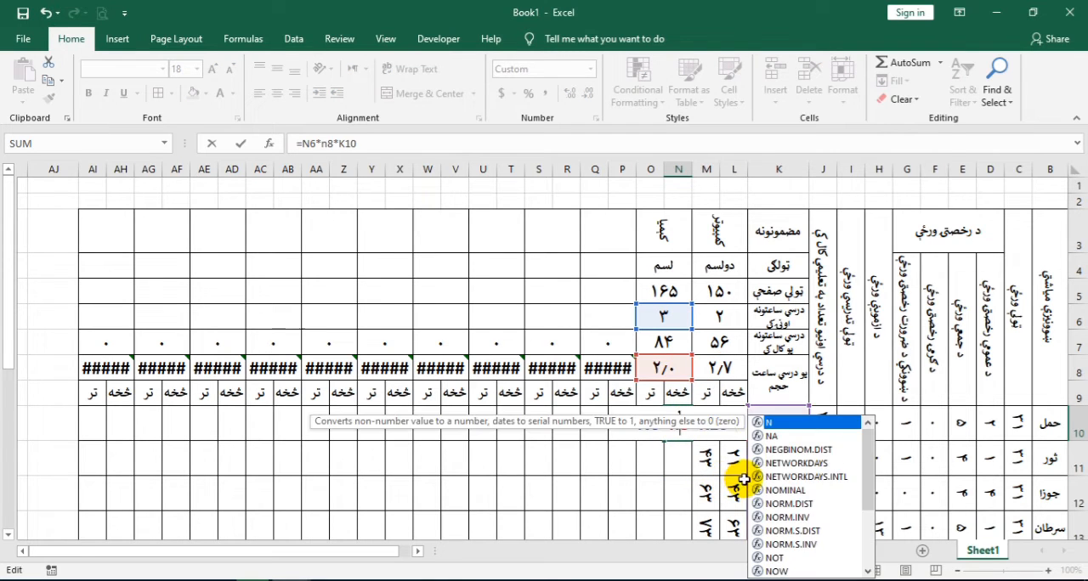
left_click(710, 448)
double_click(678, 427)
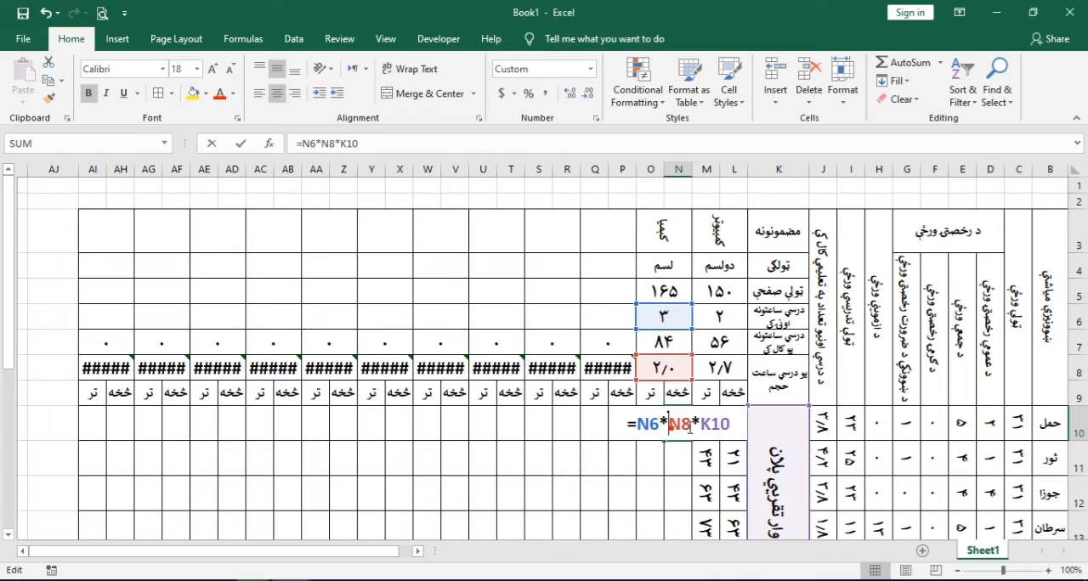
key("BackSpace")
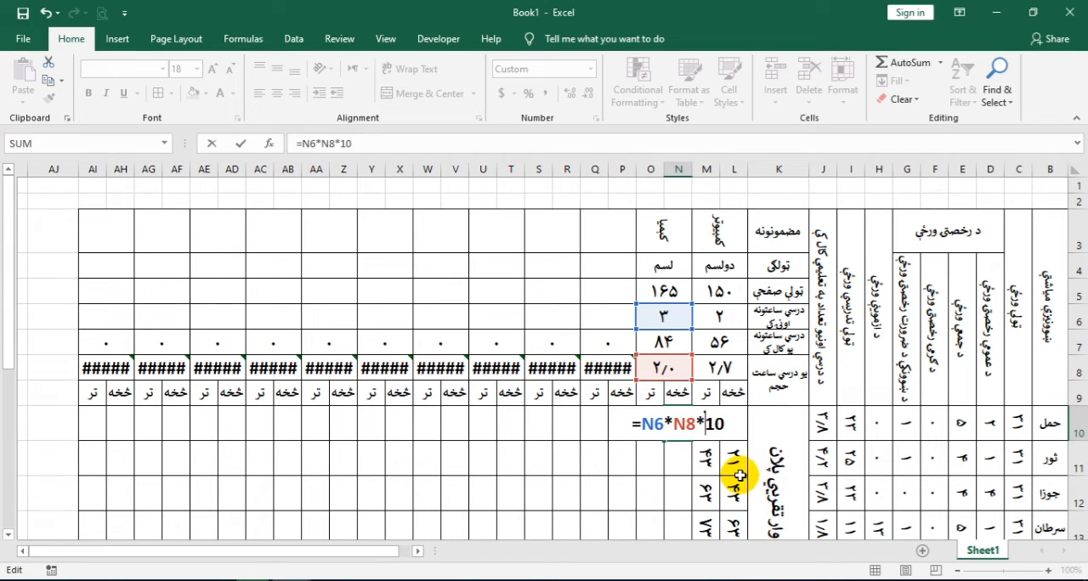
type("j")
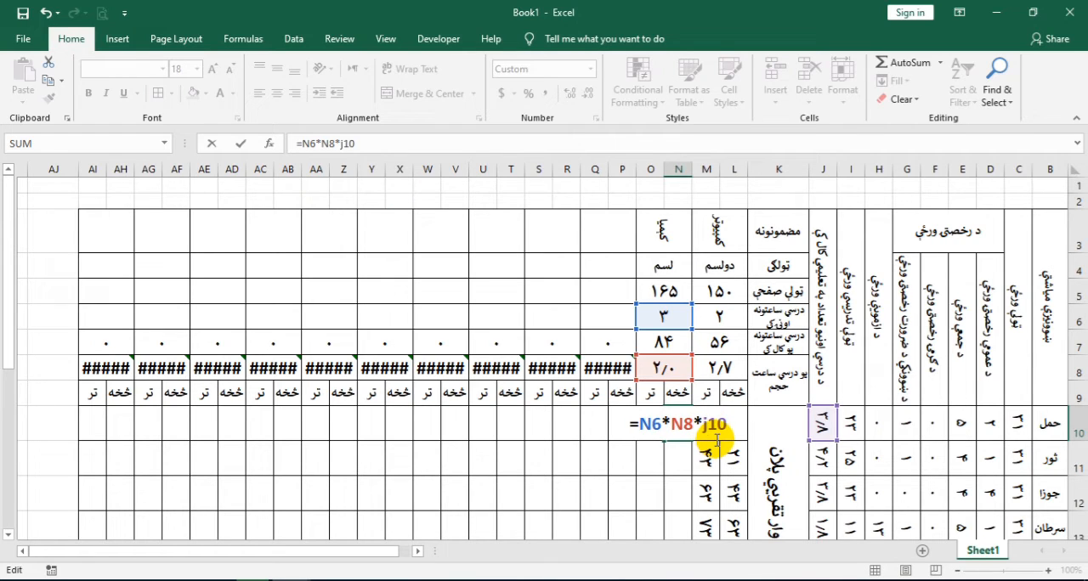
key("F4")
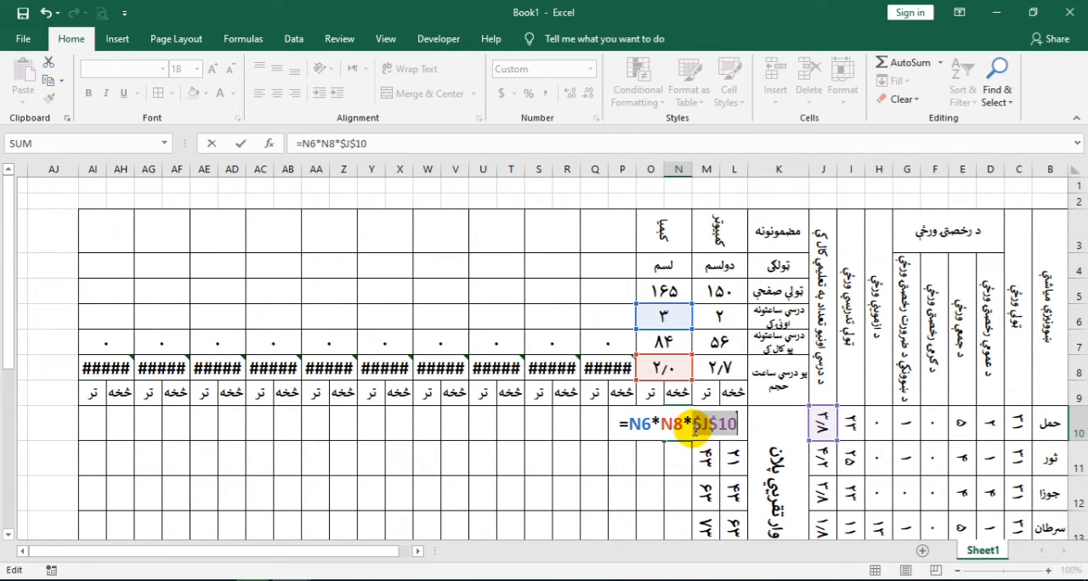
key("Return")
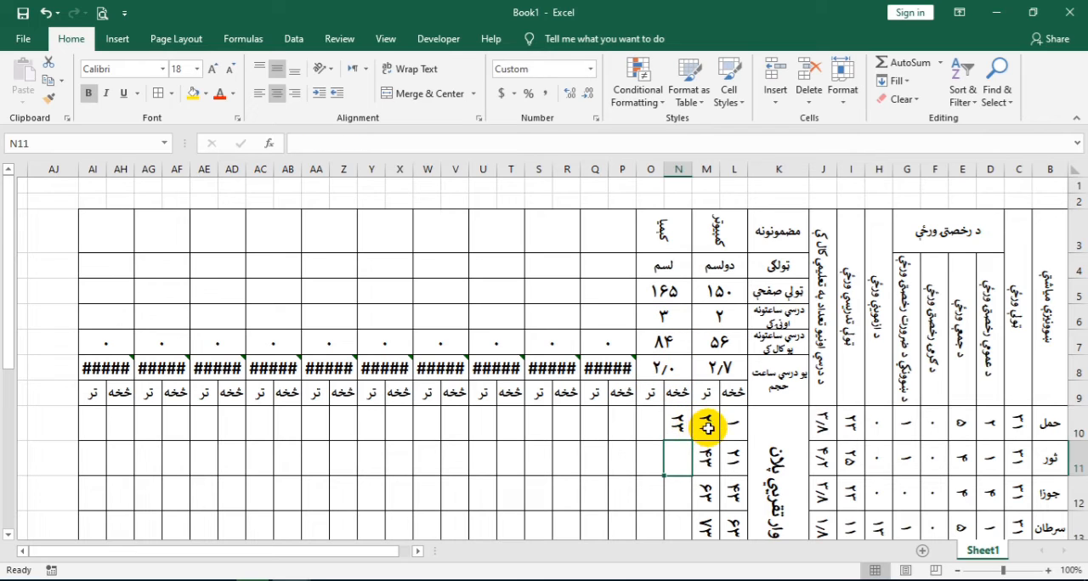
Copy the corrected page formula from N10 into O10, pasting the formula only
left_click(679, 426)
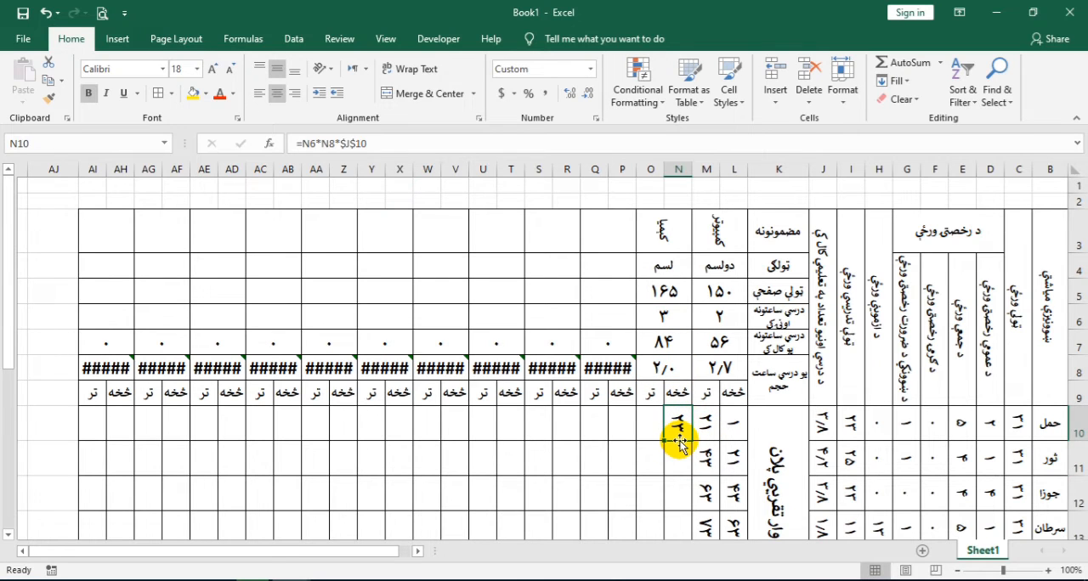
key("ctrl+c")
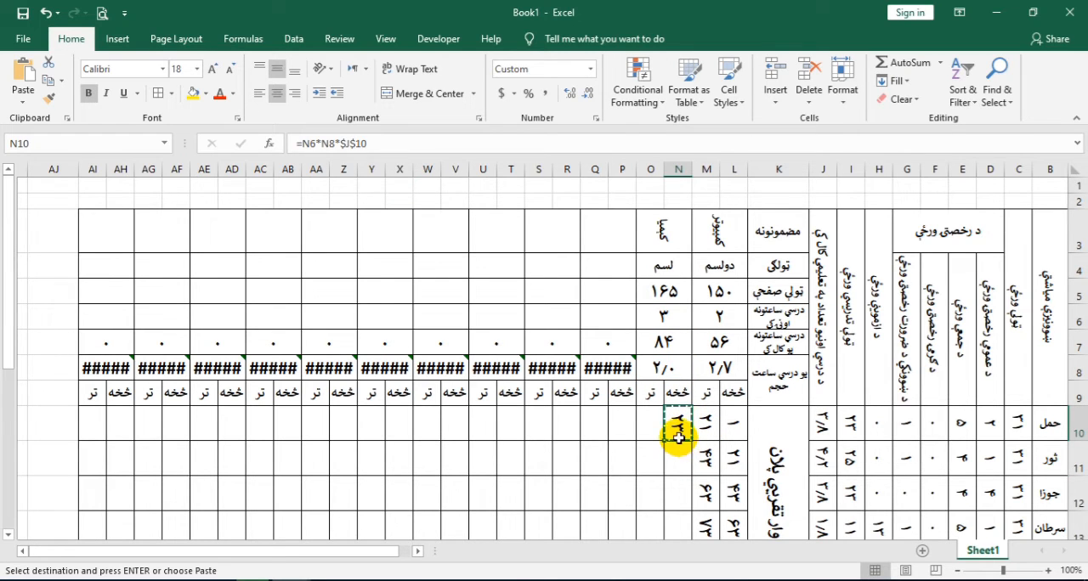
left_click(650, 425)
right_click(652, 427)
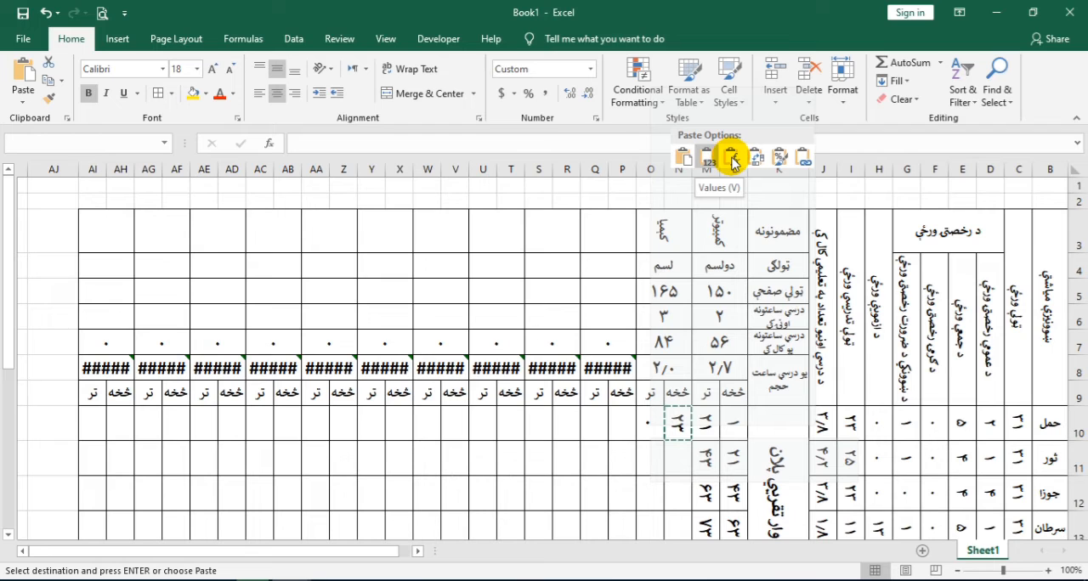
left_click(733, 159)
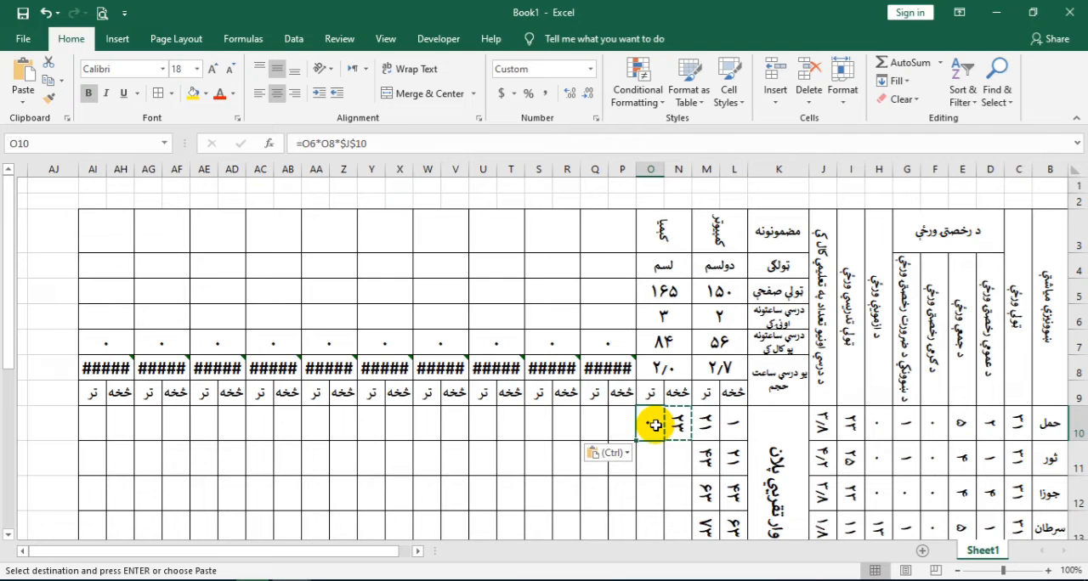
Replace N10's formula with the first subject's starting page formula from L10, pasting the formula only
left_click(676, 426)
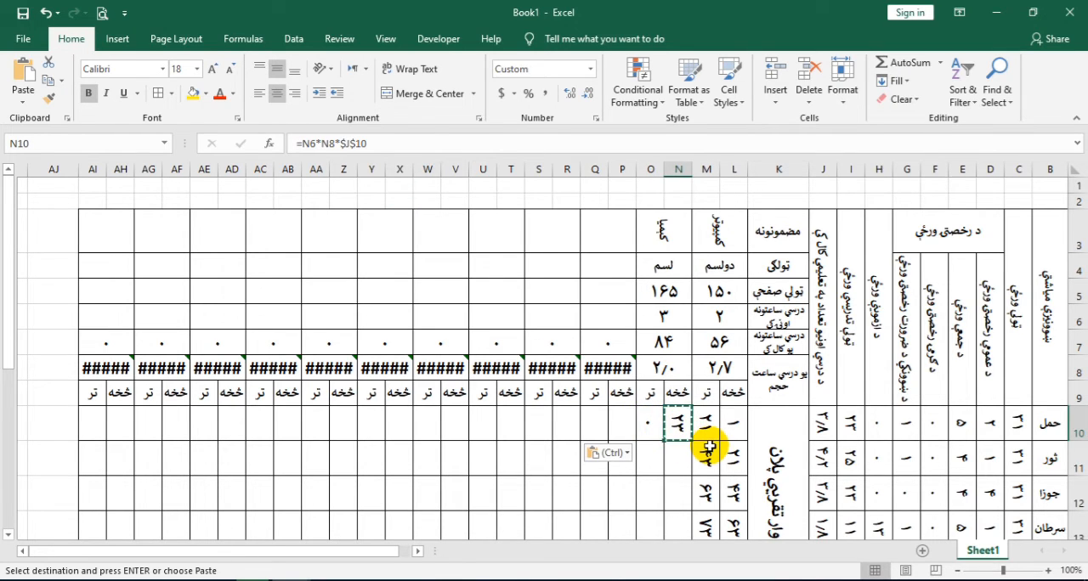
left_click(731, 421)
key("ctrl+c")
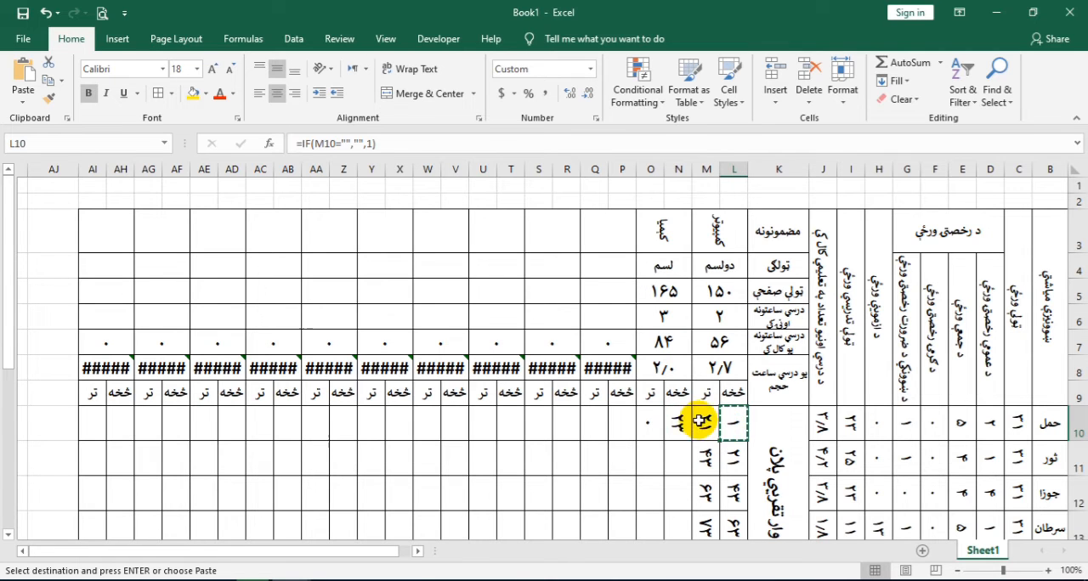
right_click(677, 421)
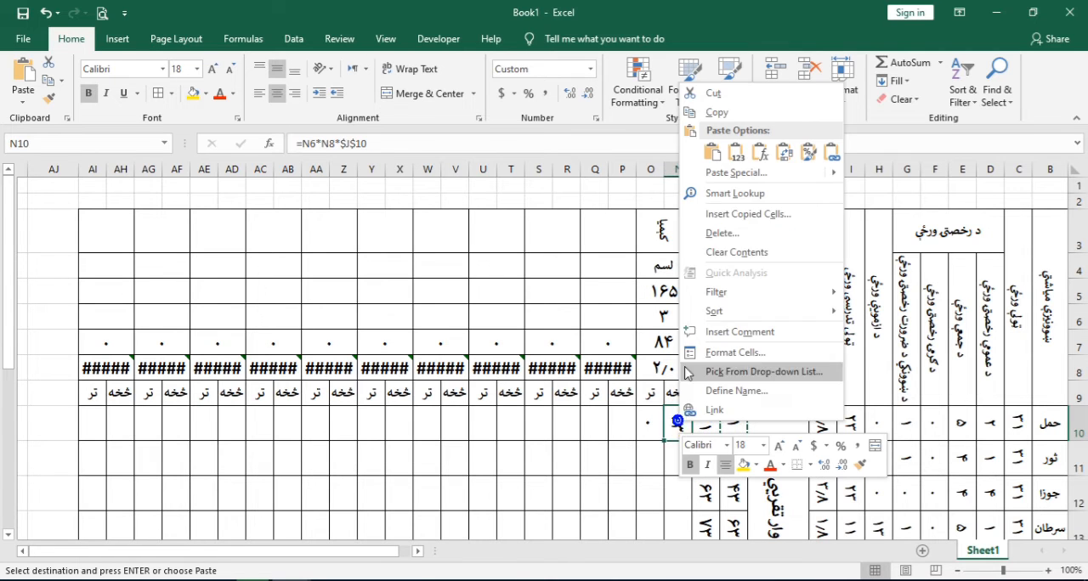
left_click(762, 157)
Change O10's references from O6 and O8 to N6 and N8 so the formula reads =N6*N8*$J$10
left_click(644, 434)
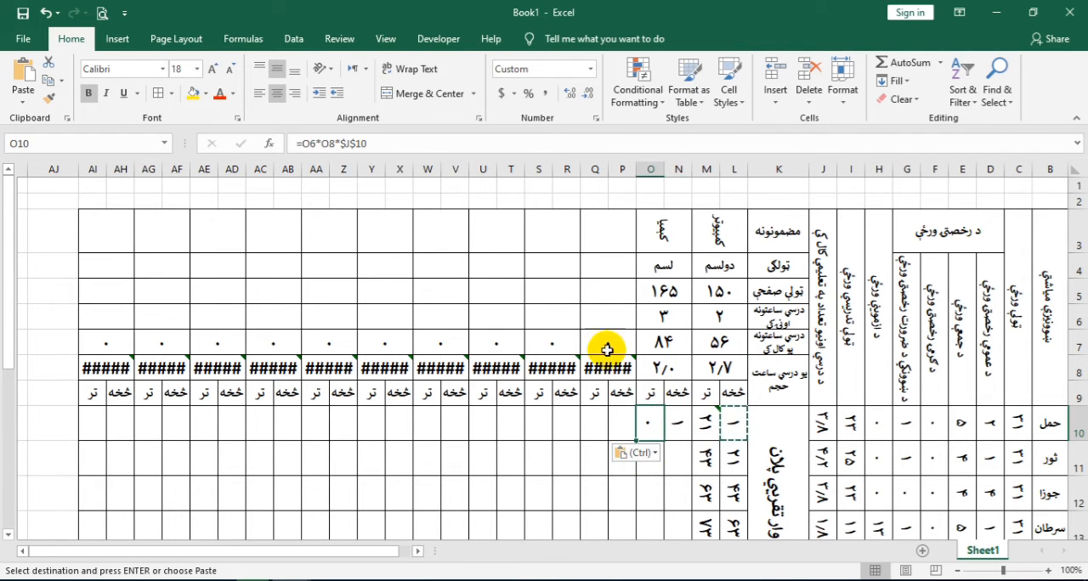
double_click(645, 425)
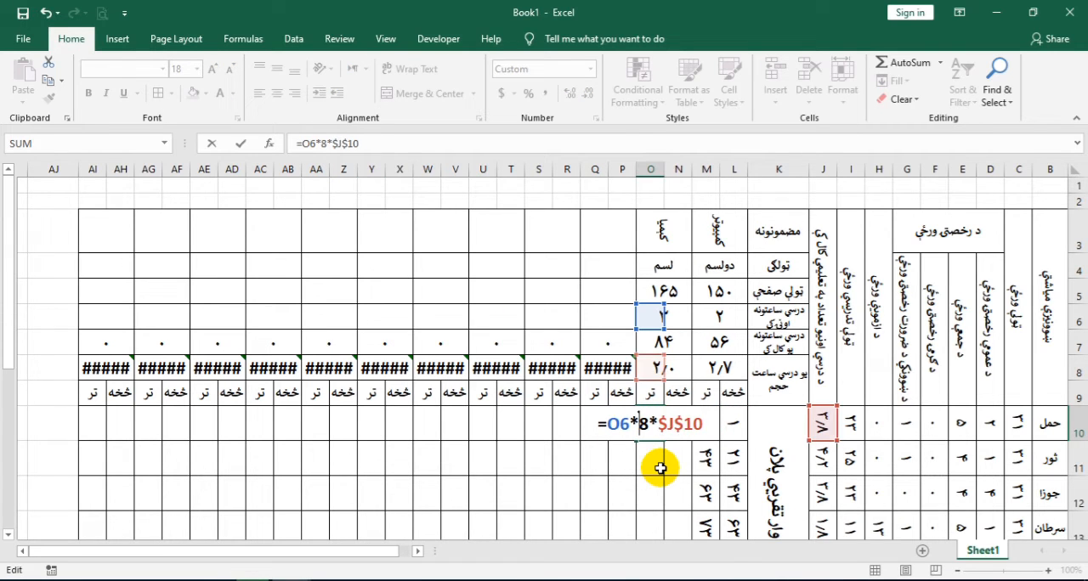
type("n")
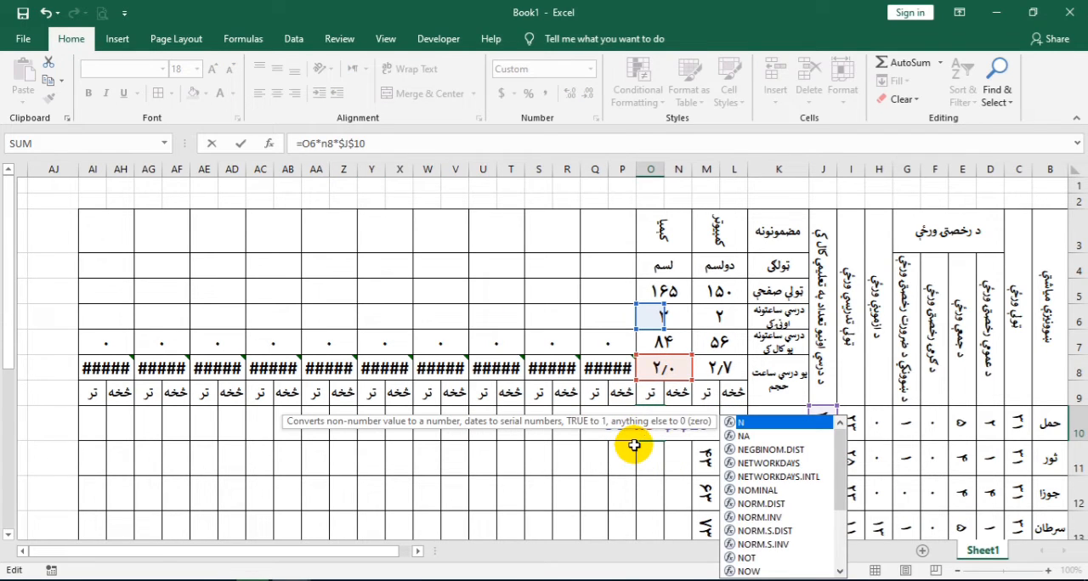
key("Left")
left_click(616, 424)
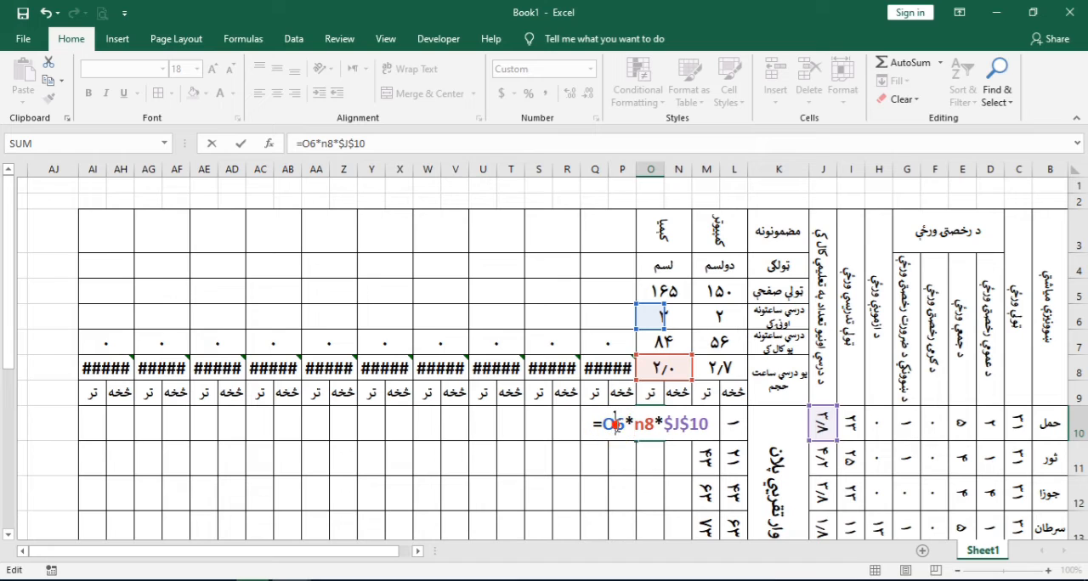
key("BackSpace")
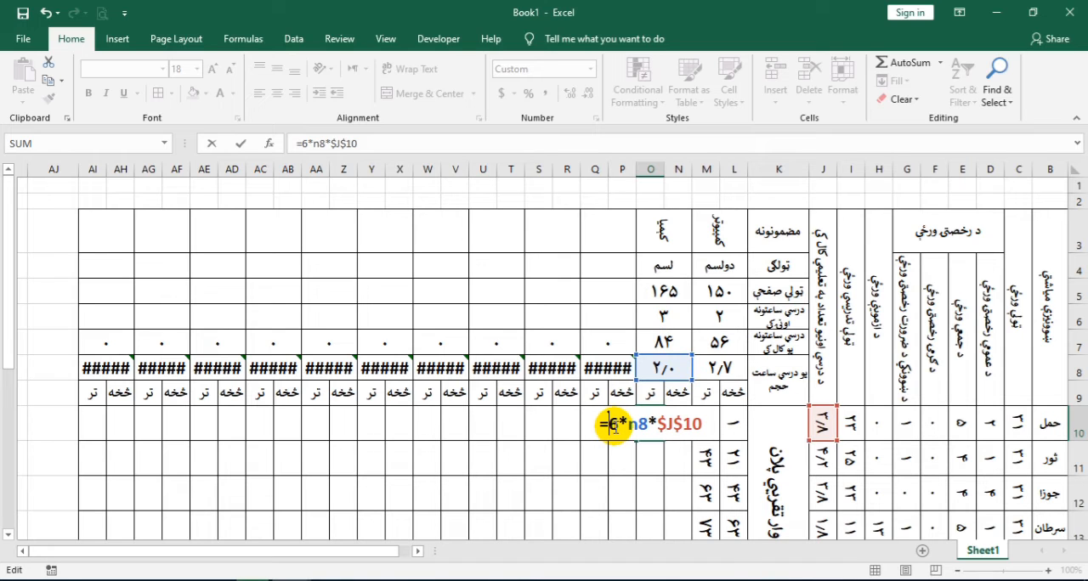
type("n")
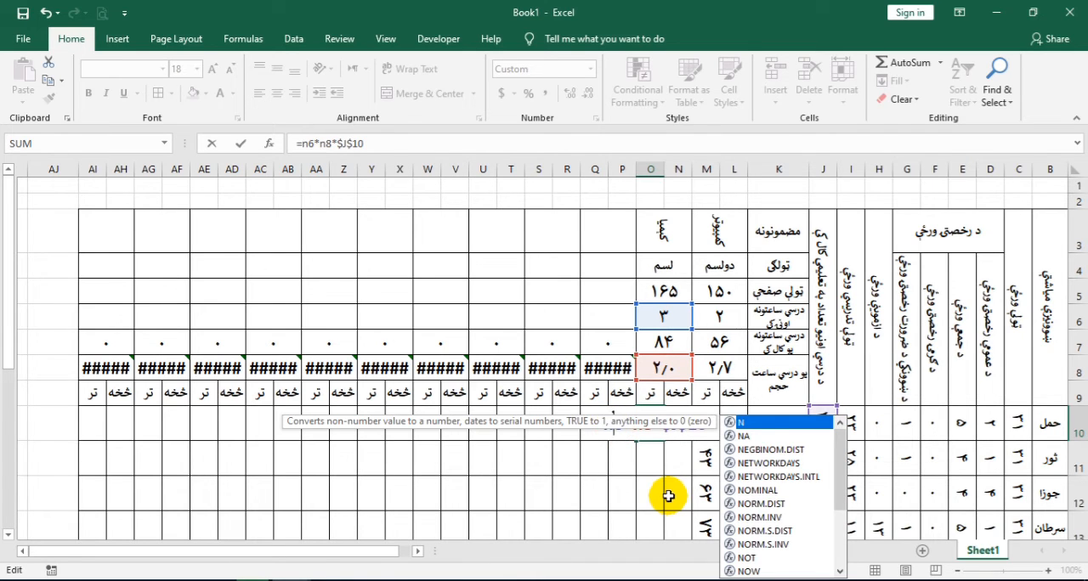
key("Return")
Copy the حمل from-to formulas in N10:O10 across P10:AI10 for the remaining subjects, pasting formulas only
left_click_drag(674, 427, 650, 427)
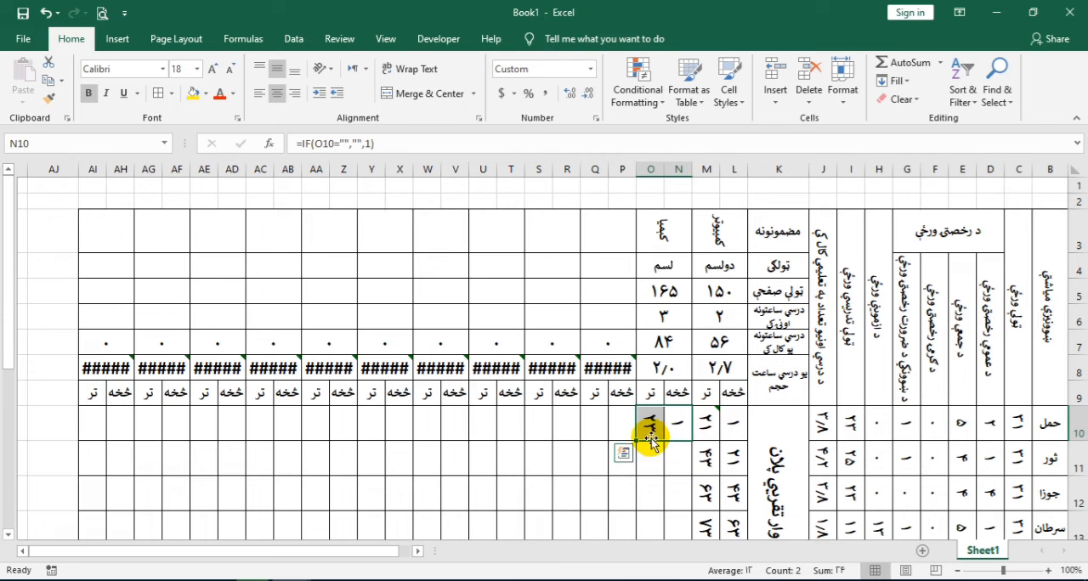
key("ctrl+c")
left_click_drag(617, 426, 101, 427)
right_click(124, 425)
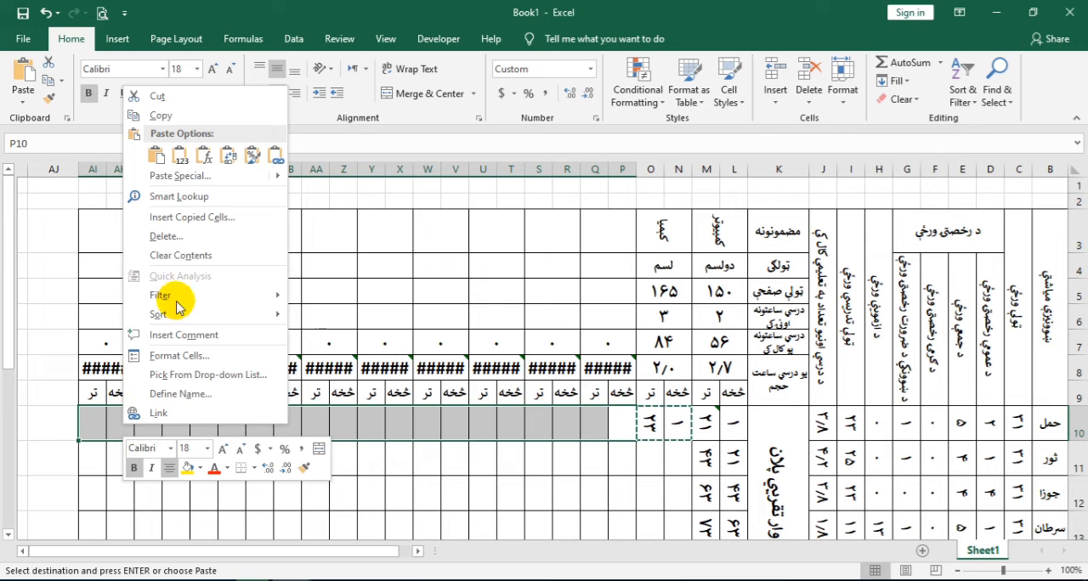
left_click(201, 160)
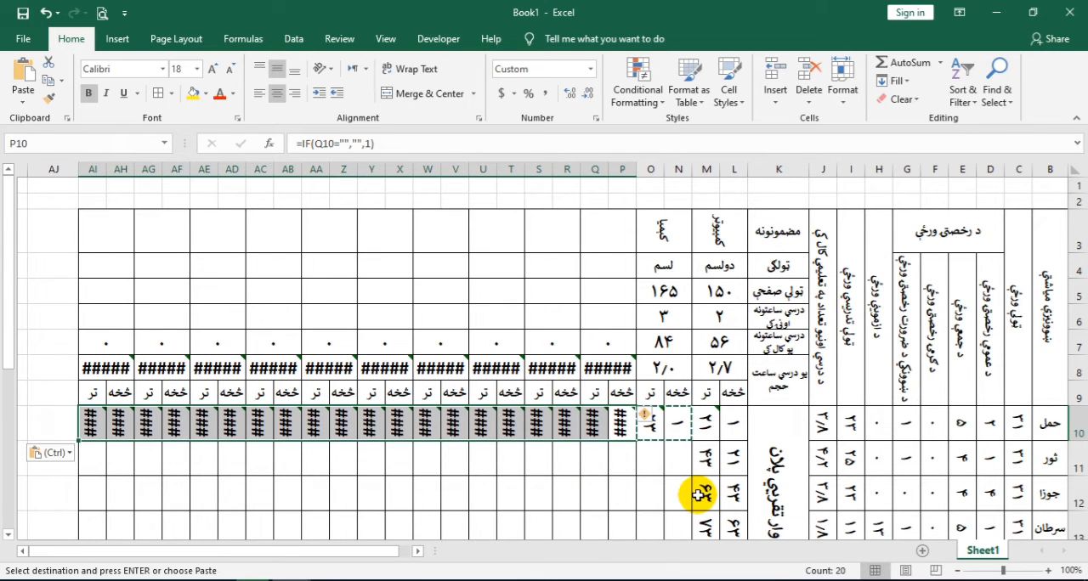
Set the second subject's ثور starting page in N11 to =O10
left_click(668, 466)
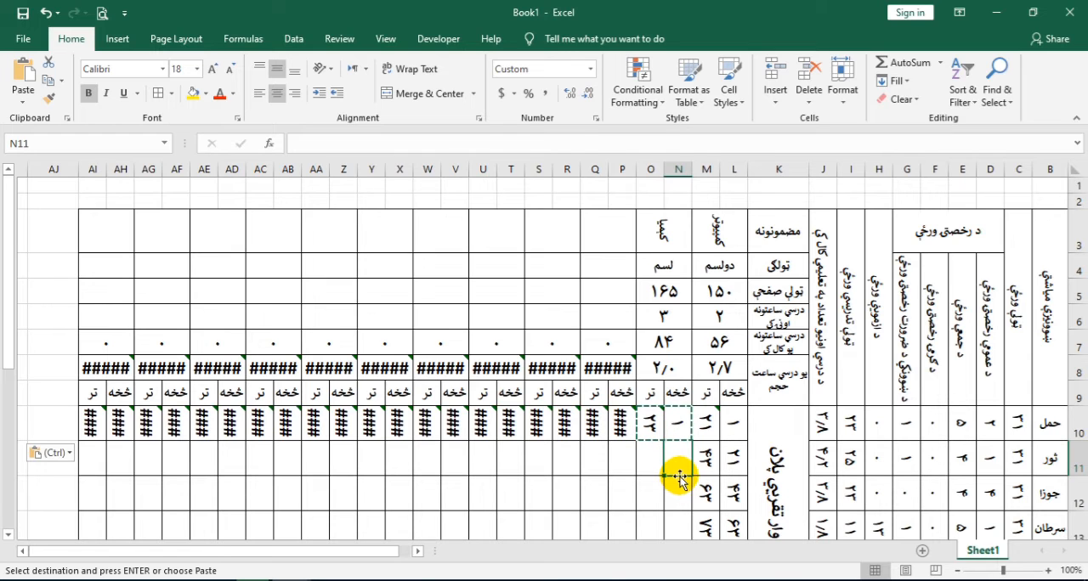
type("=")
left_click(651, 421)
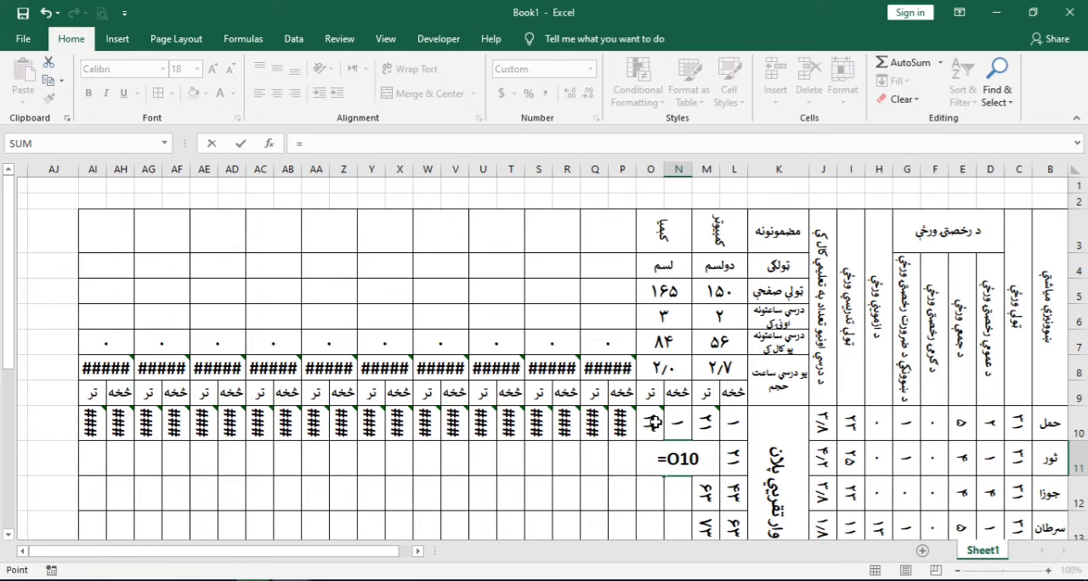
key("Return")
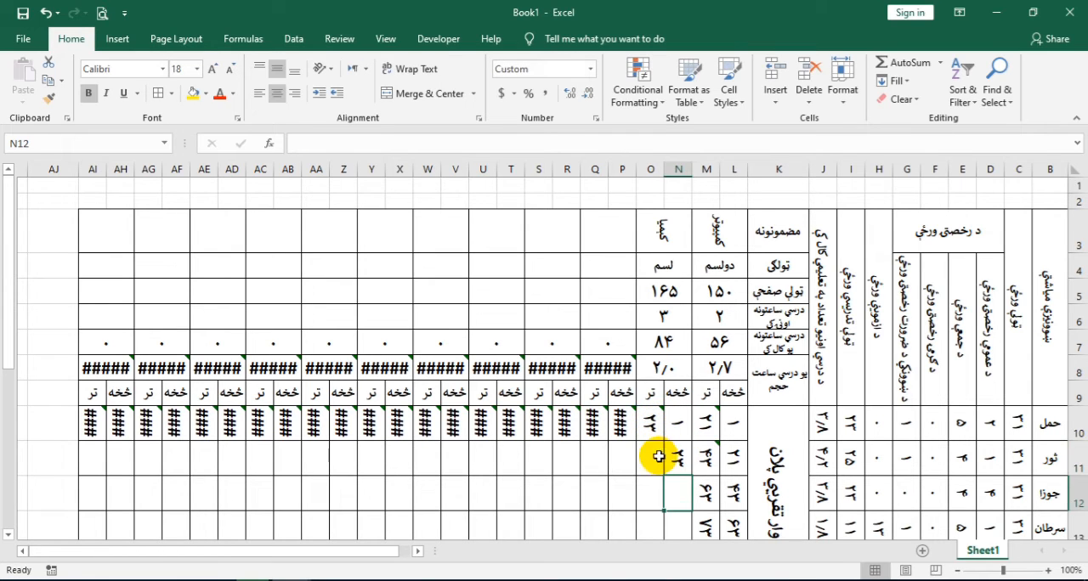
Review the ثور ending page formula in M11 and copy it into O11, pasting the formula only
left_click(655, 456)
left_click(707, 461)
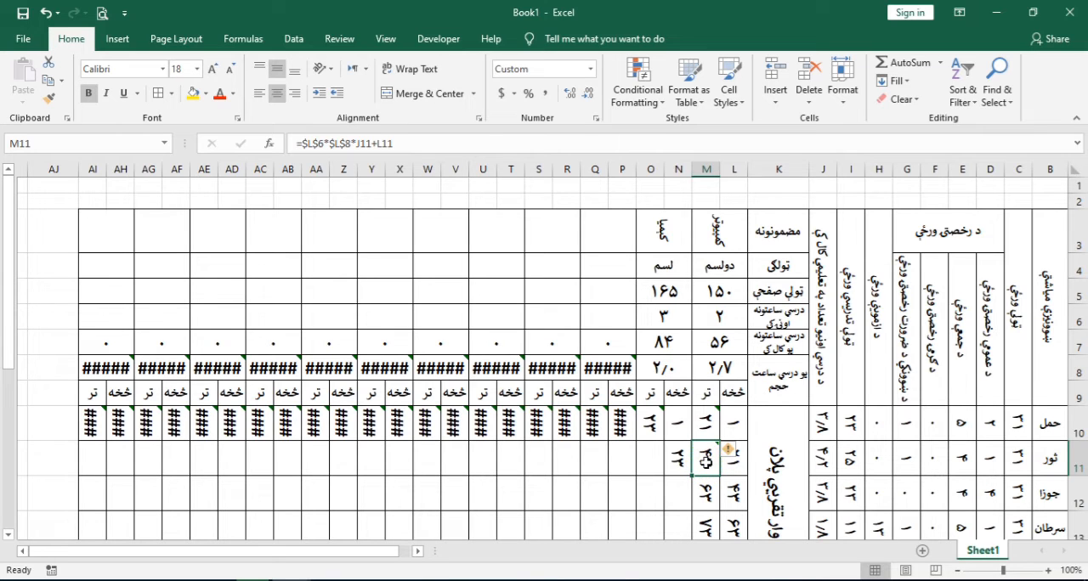
double_click(705, 461)
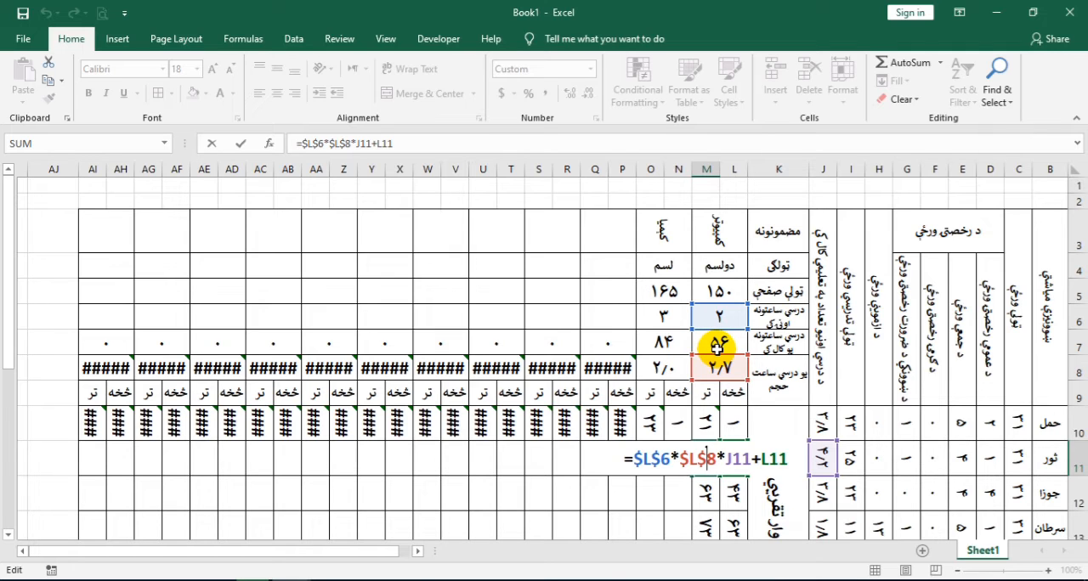
key("Return")
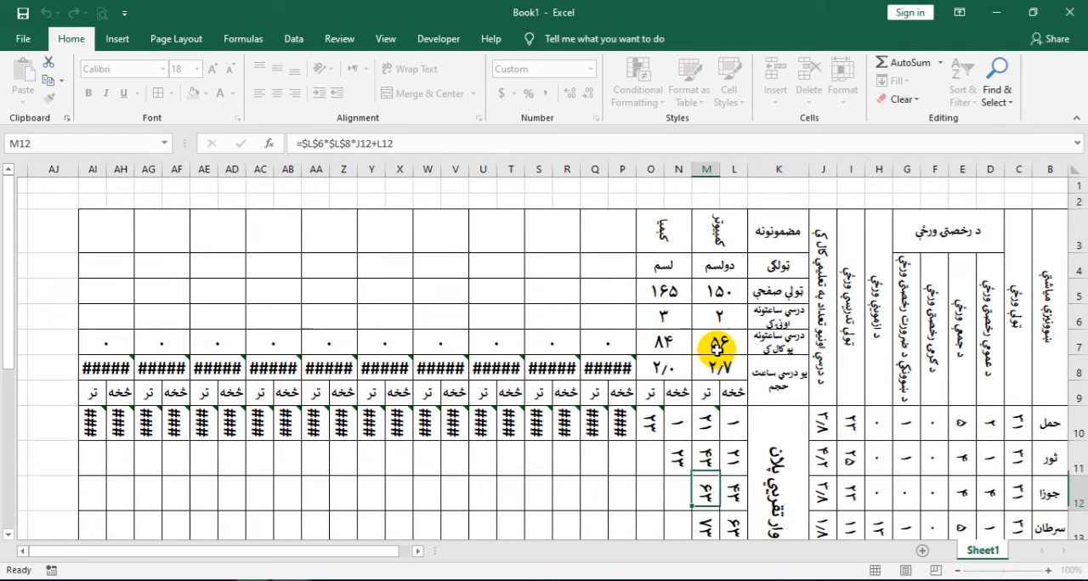
left_click(709, 454)
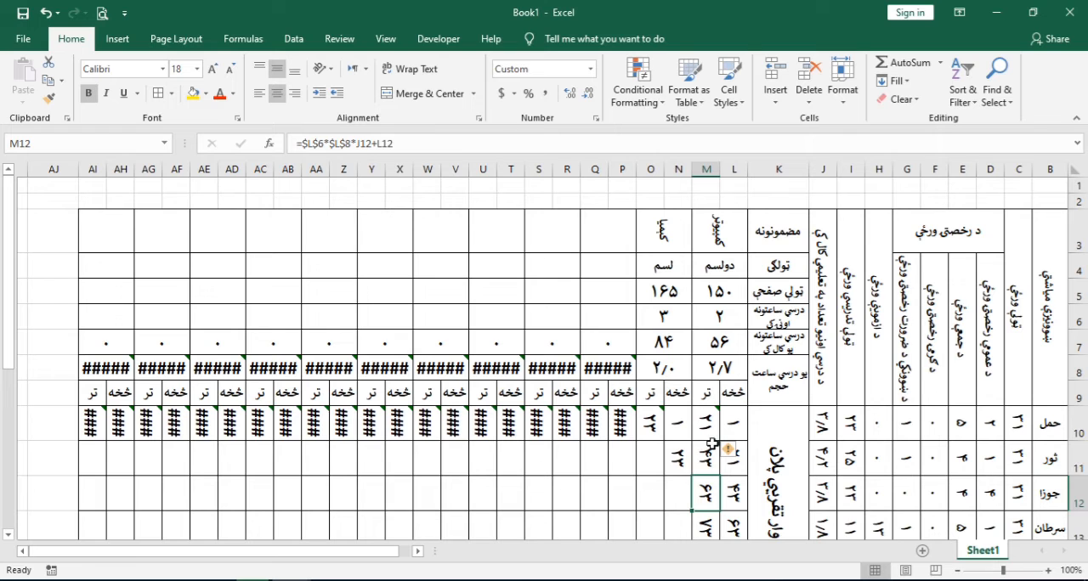
key("ctrl+c")
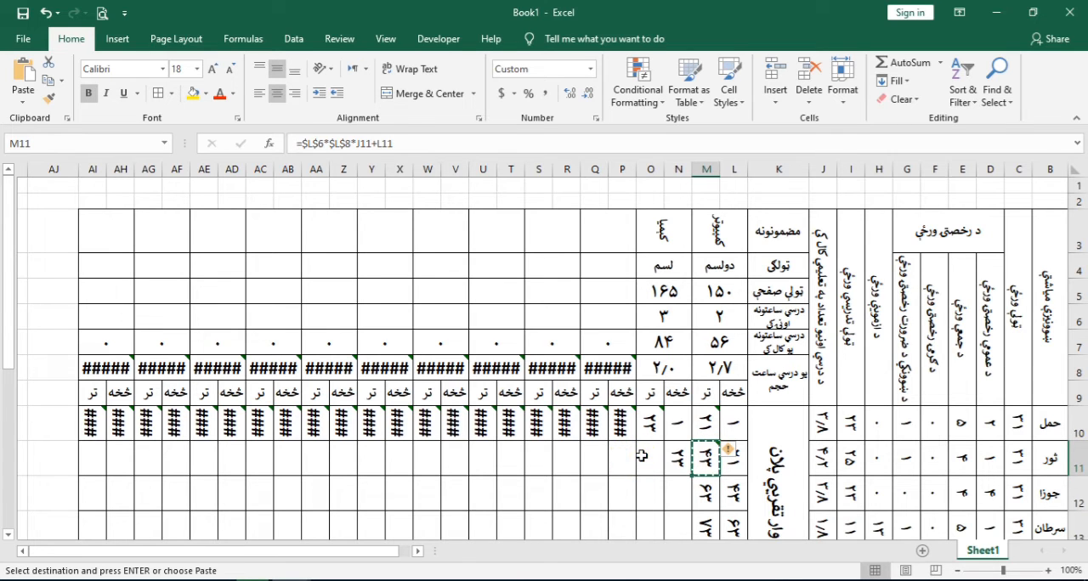
left_click(650, 457)
right_click(653, 462)
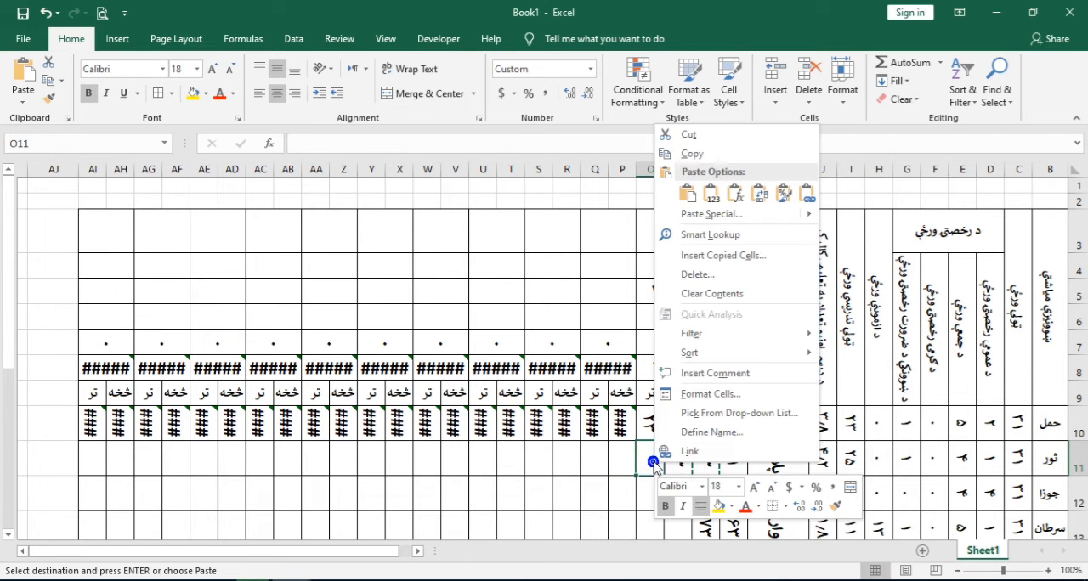
left_click(712, 194)
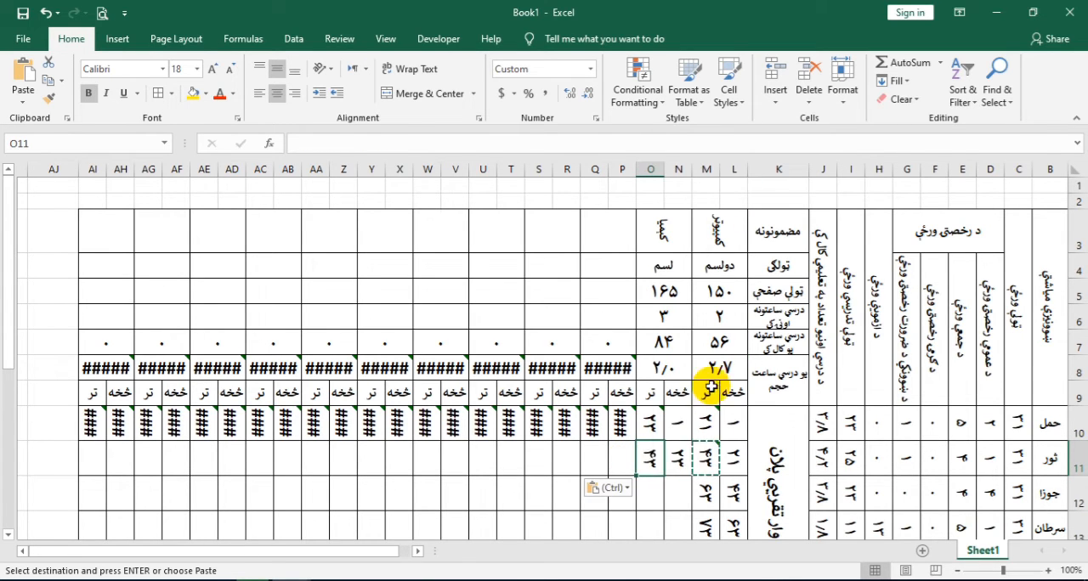
In the second subject's ثور ending page formula in O11, change the references $L$6 and $L$8 to $N$6 and $N$8
double_click(650, 457)
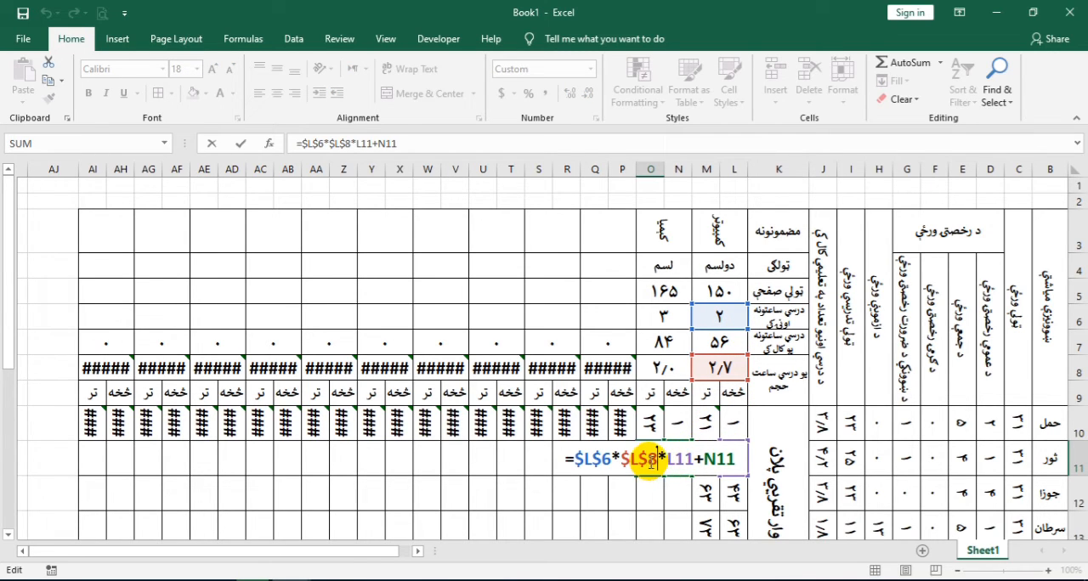
left_click(642, 459)
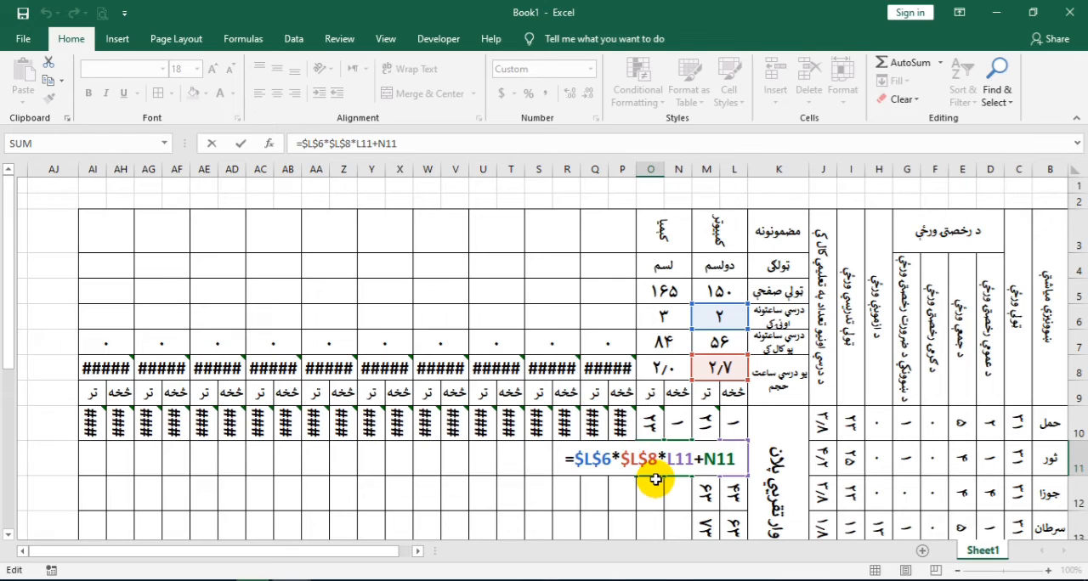
key("BackSpace")
type("n")
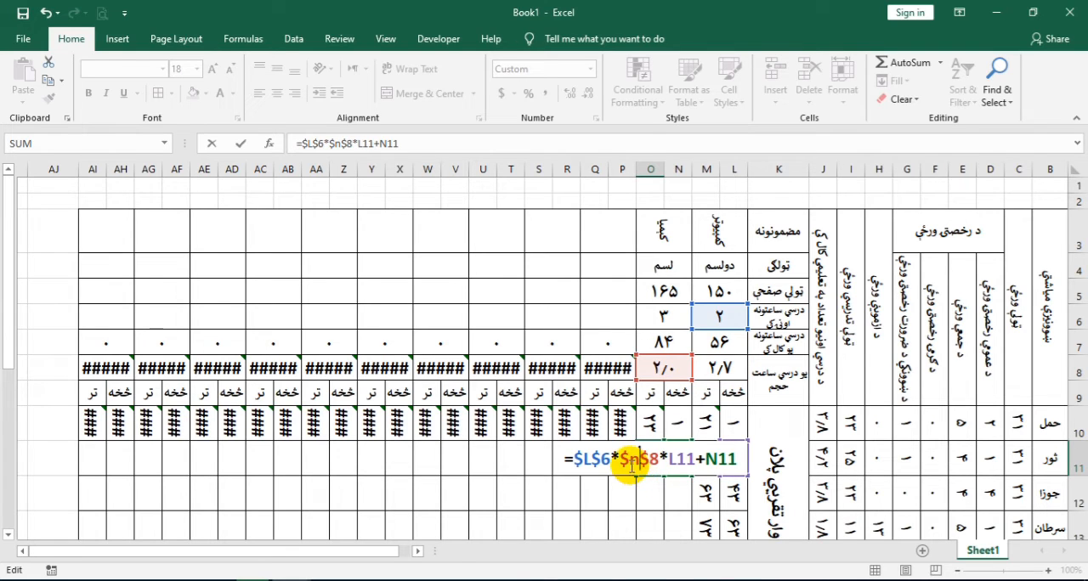
left_click(592, 459)
key("BackSpace")
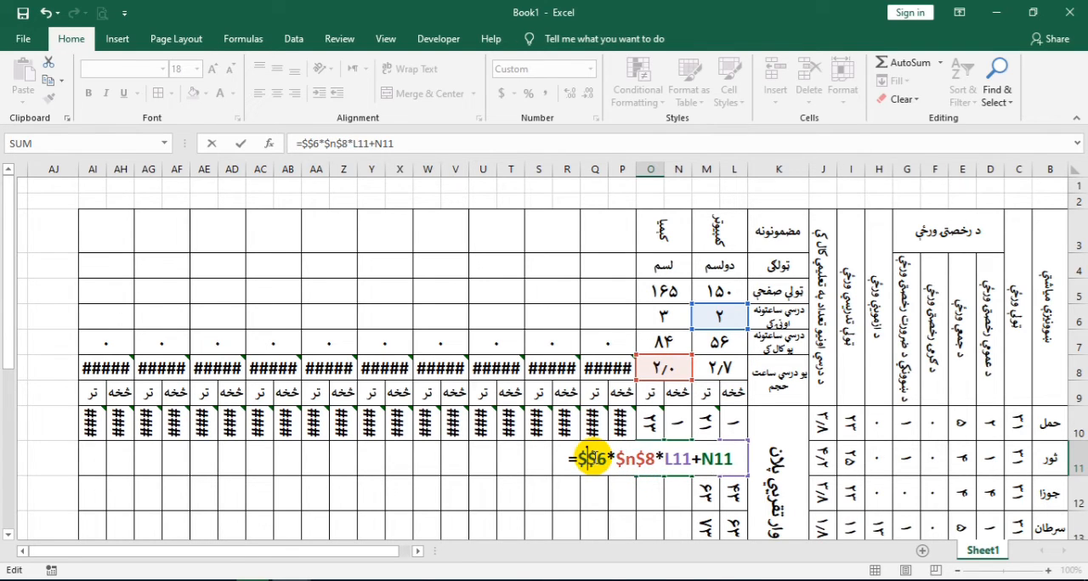
type("n")
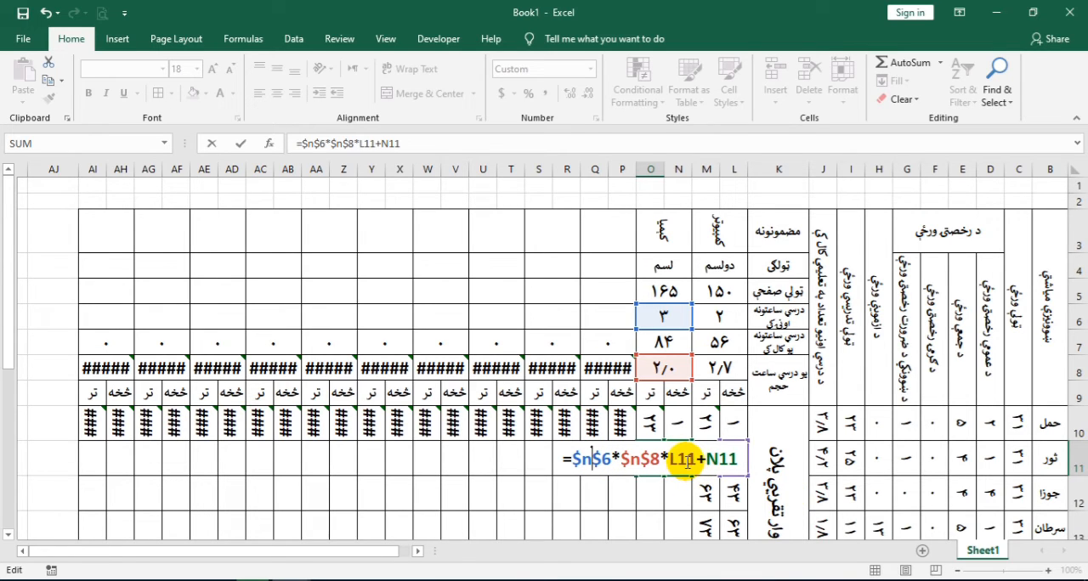
Replace L11 with J11 in O11 so the formula reads =$N$6*$N$8*J11+N11
key("BackSpace")
type("n")
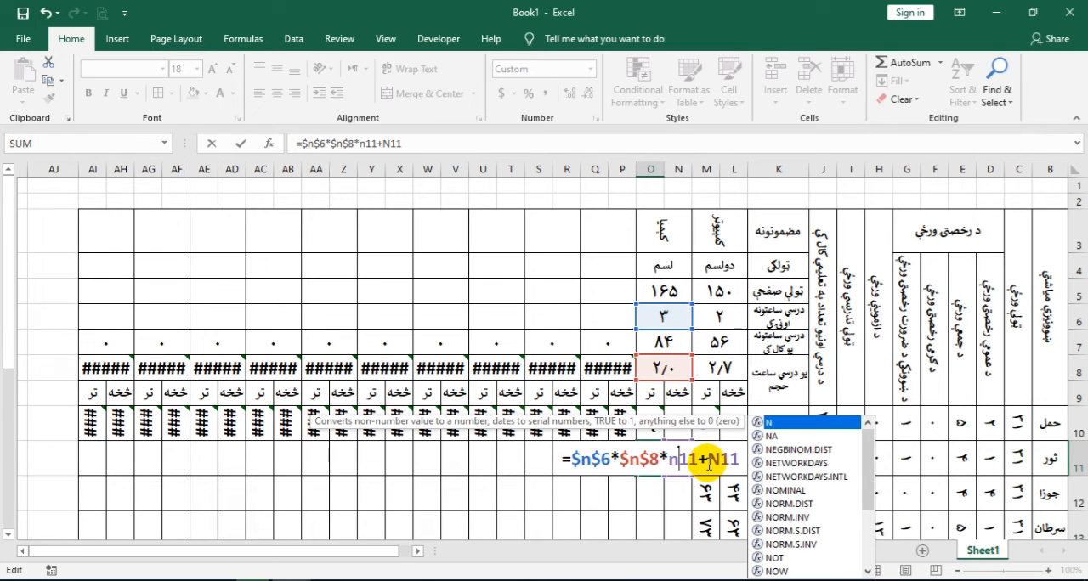
key("BackSpace")
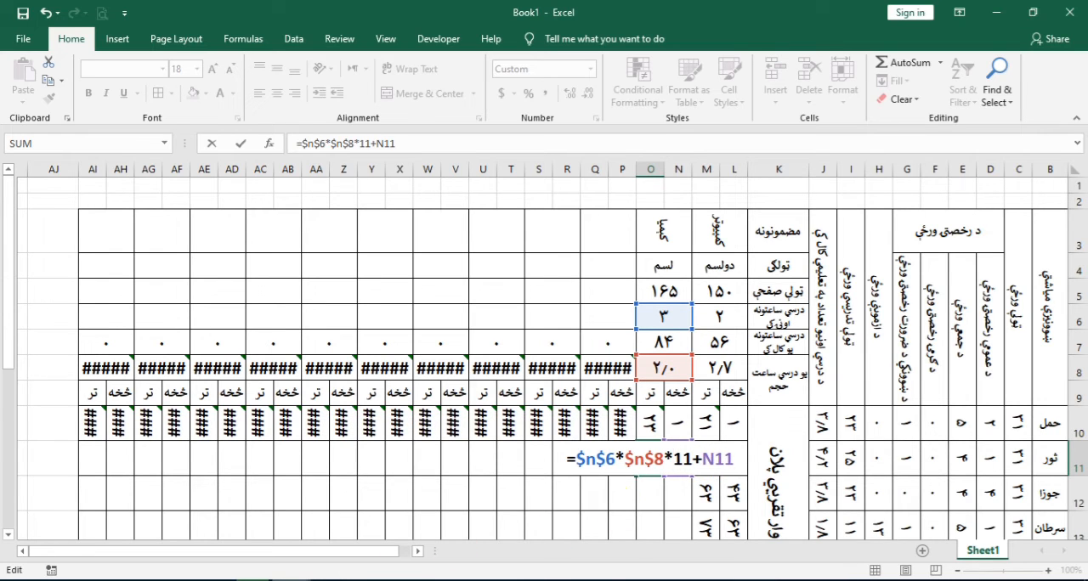
left_click(1001, 516)
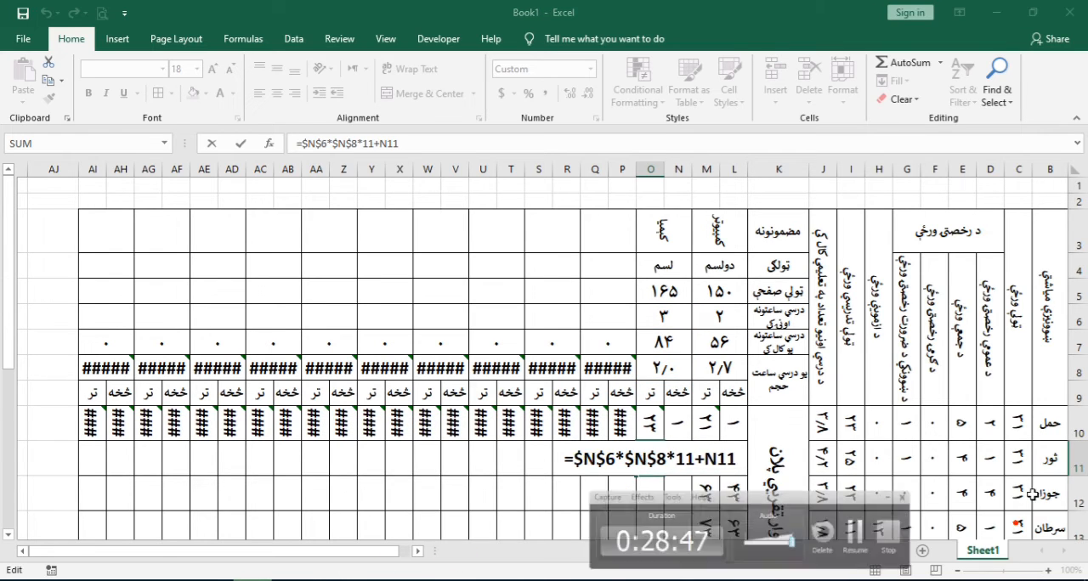
left_click(681, 458)
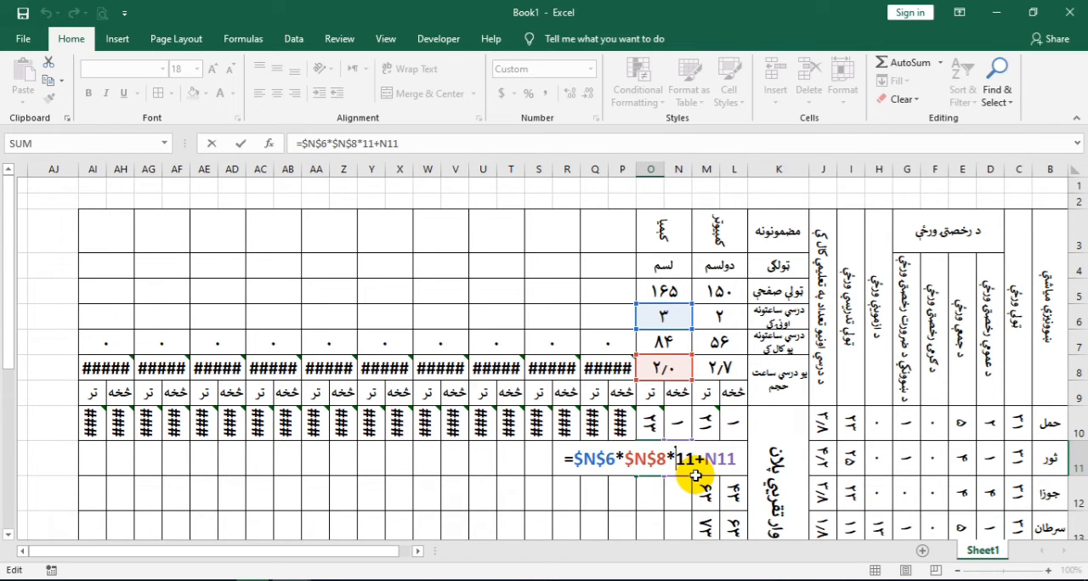
type("j")
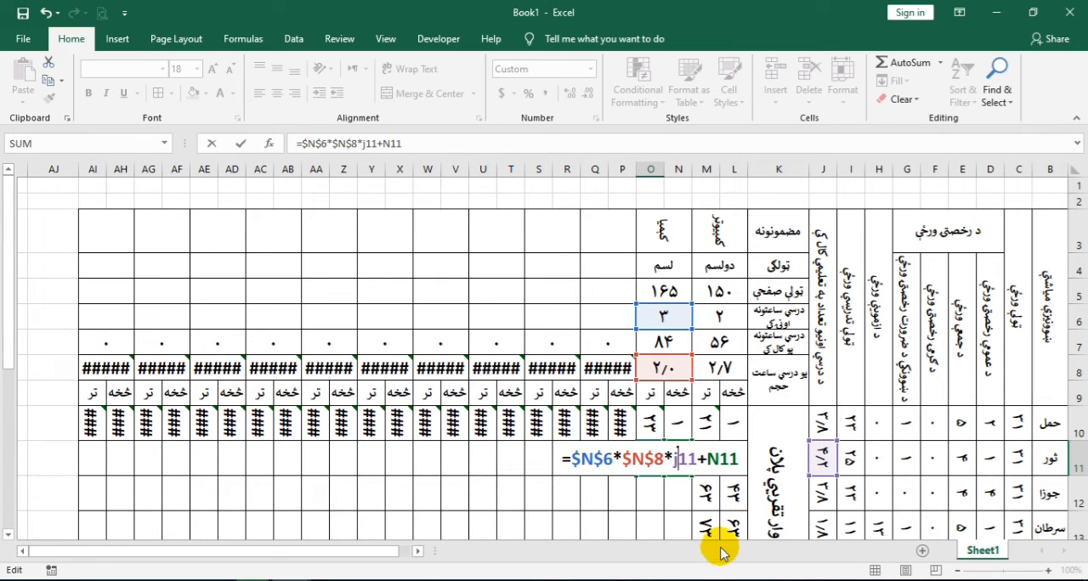
key("Return")
Fill the N11:O11 from-to formulas down through the عقرب row, row 17, and check the filled values
left_click(705, 501)
left_click(672, 465)
left_click_drag(668, 465, 638, 476)
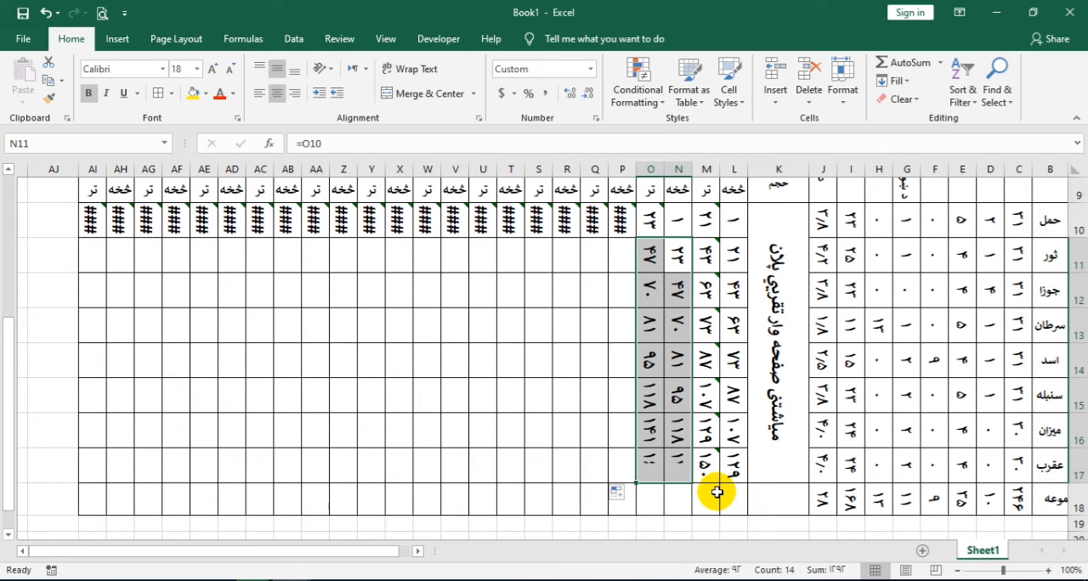
scroll(680, 455, "up", 3)
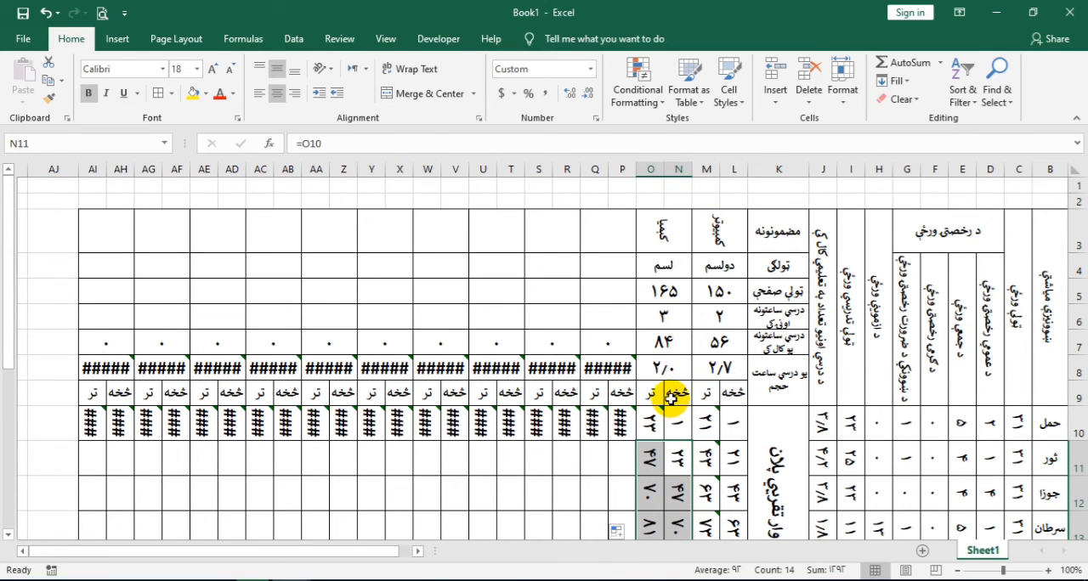
scroll(672, 399, "down", 1)
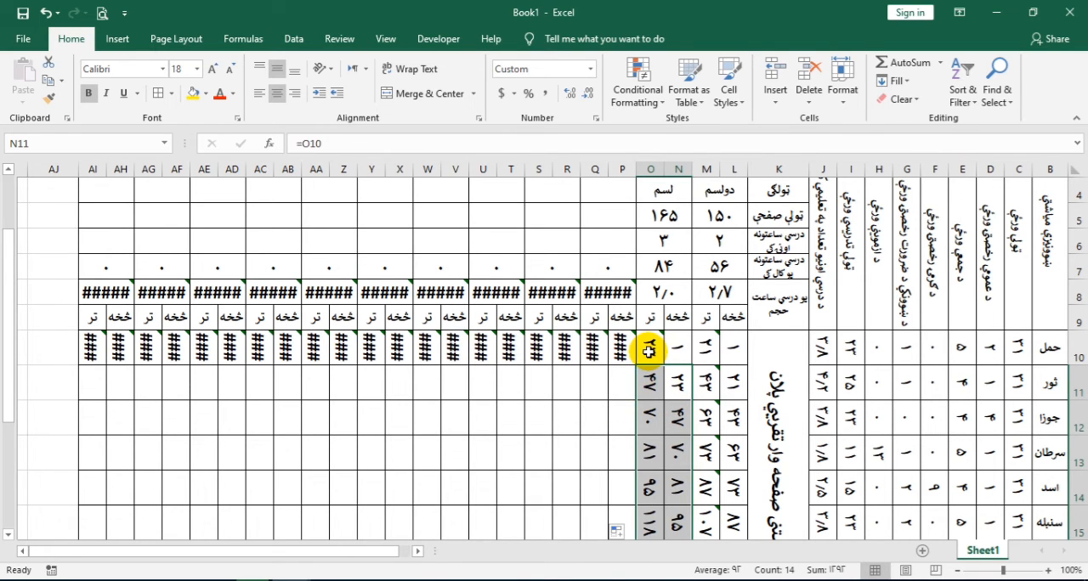
scroll(647, 350, "up", 1)
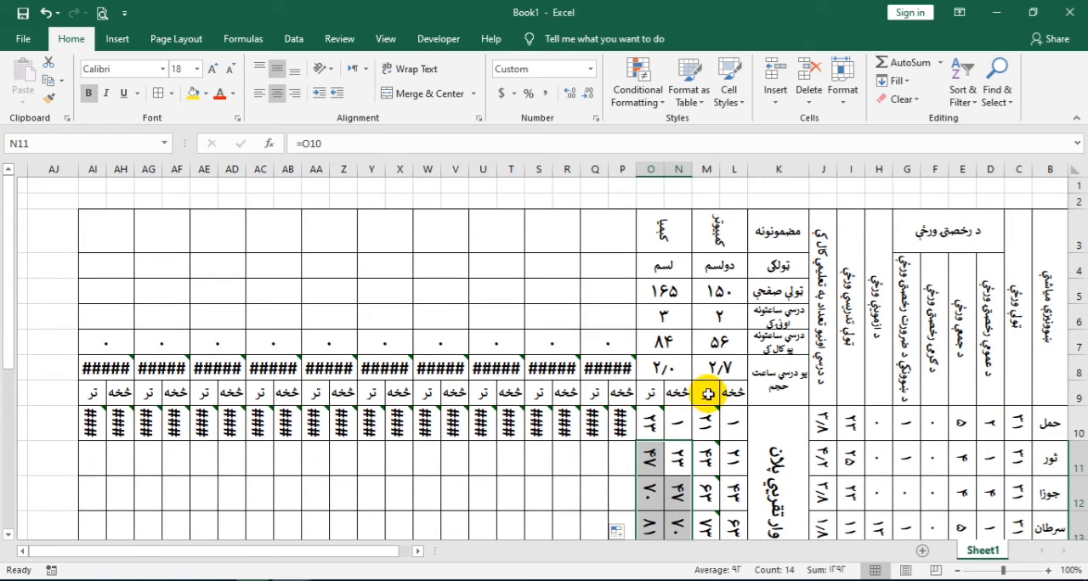
Enter ریاضي as the third subject's name in the merged cell P3, leaving the neighbouring subject cell R3 empty
left_click(603, 236)
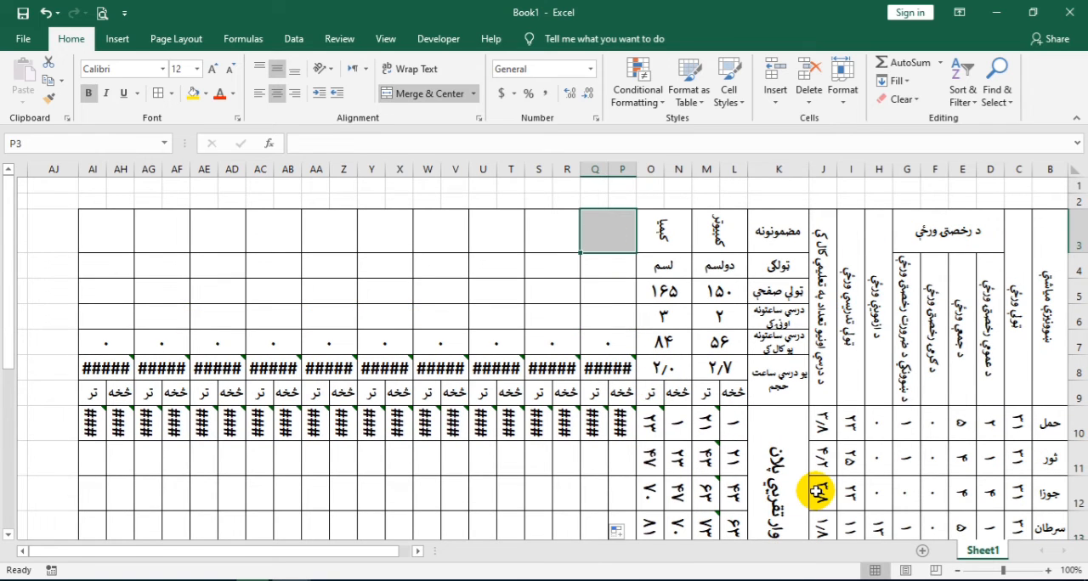
type("vhd")
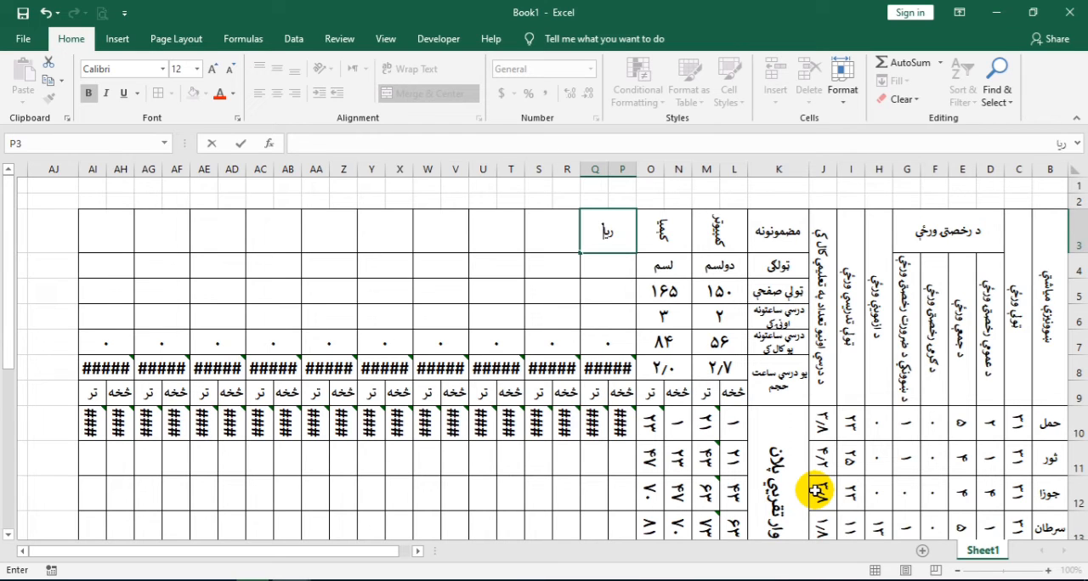
key("Tab")
type("d")
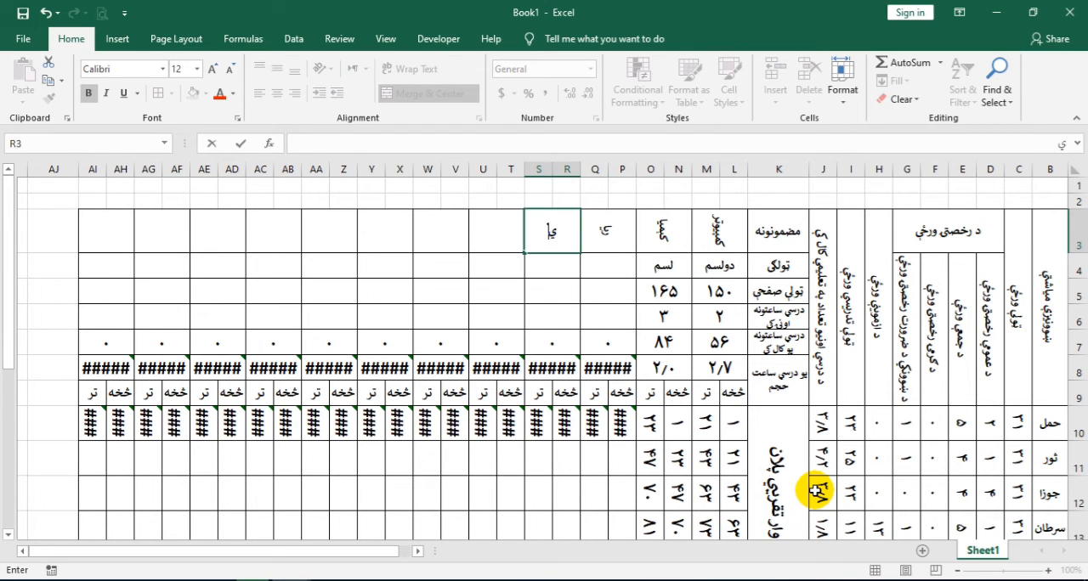
key("shift+Tab")
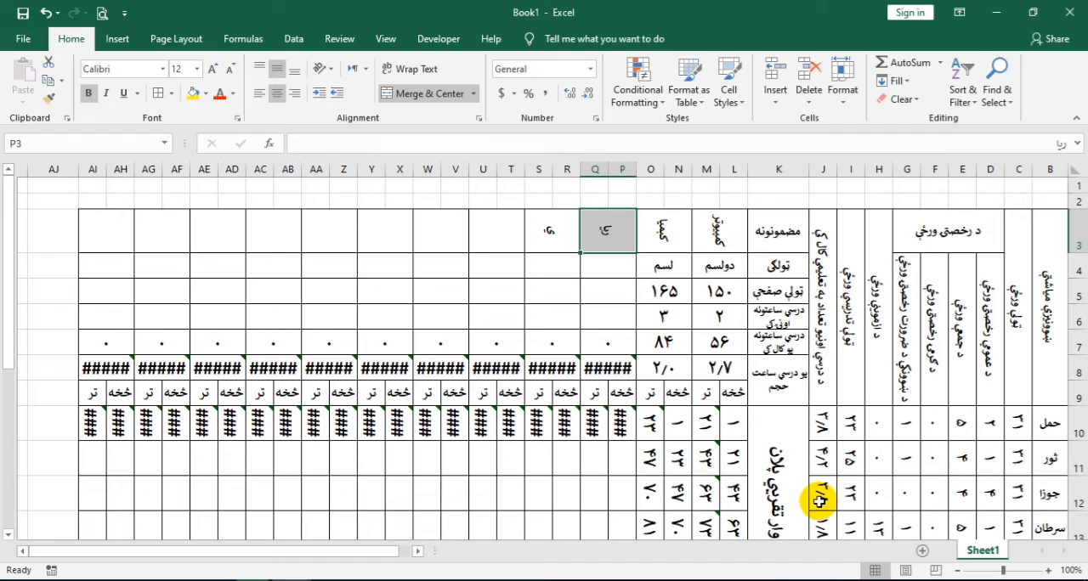
left_click(553, 233)
type("h")
left_click(604, 233)
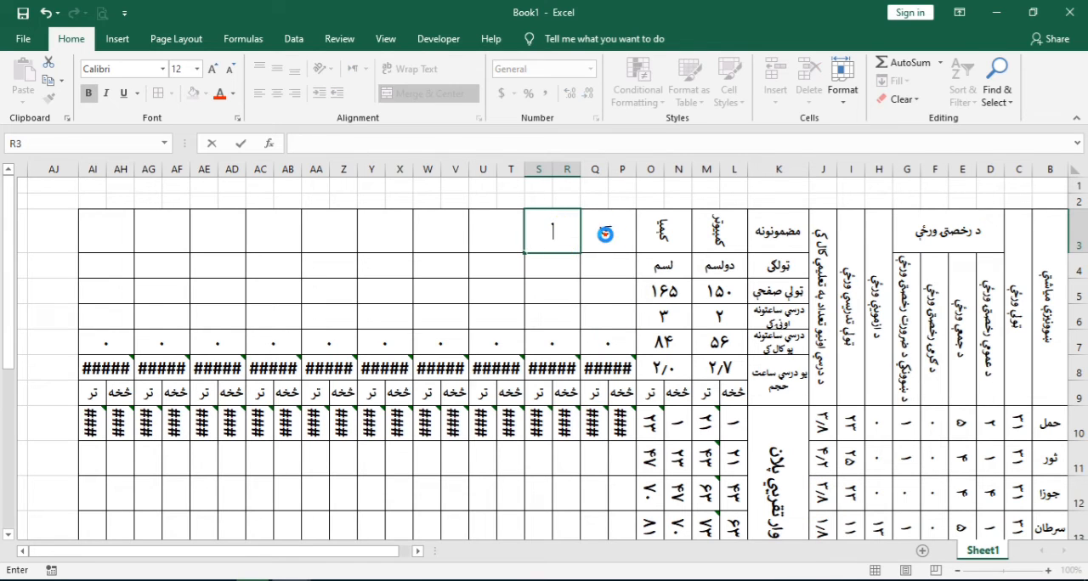
key("F2")
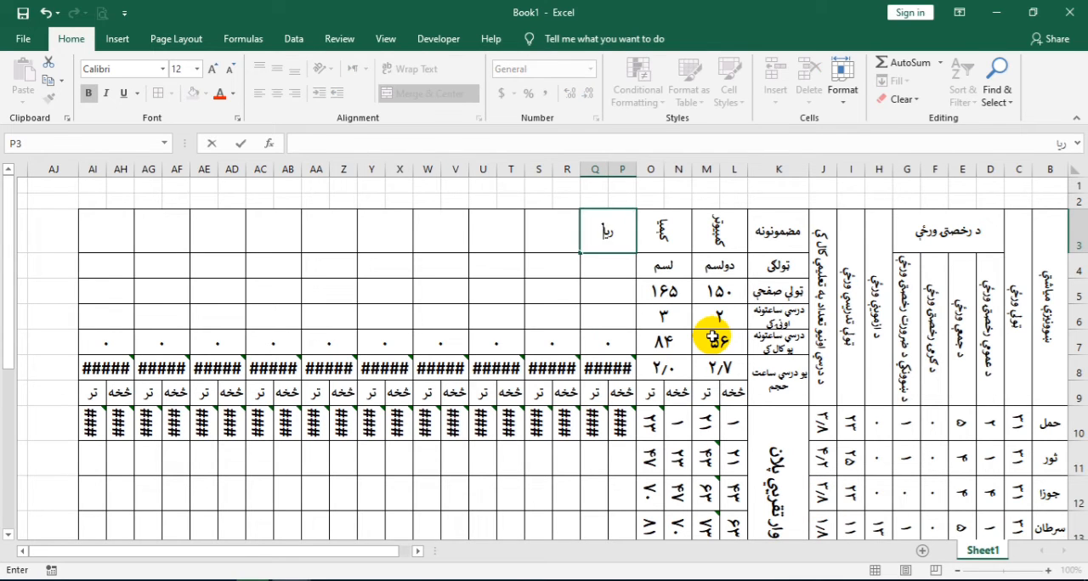
key("Return")
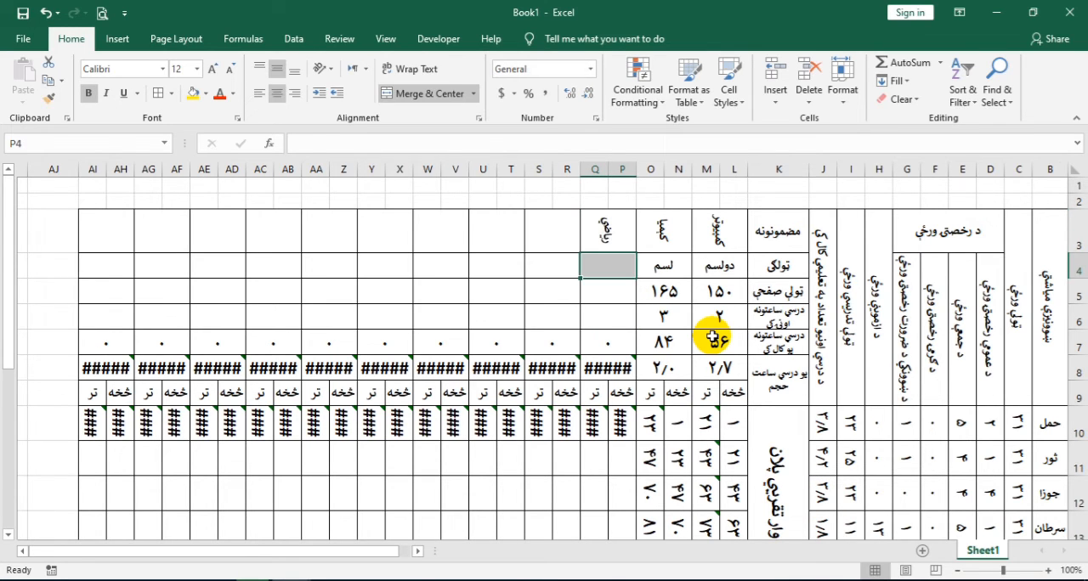
Fill in the ریاضي column with class دولسم, ۲۴۰ total pages and ۵ weekly lesson hours
type("دولسم")
key("Return")
type("۲")
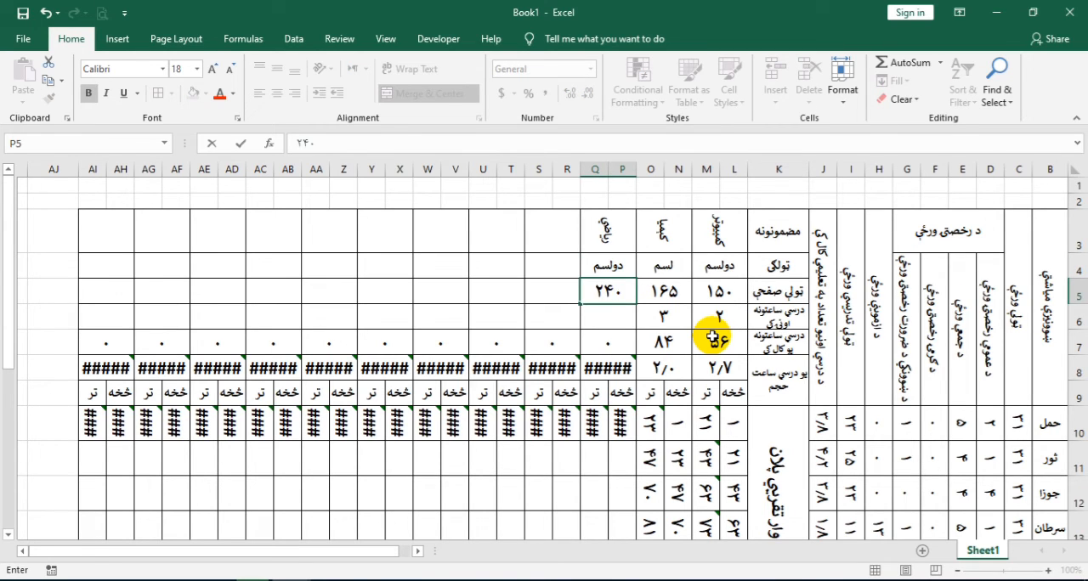
type("۴۰")
key("Return")
type("۵")
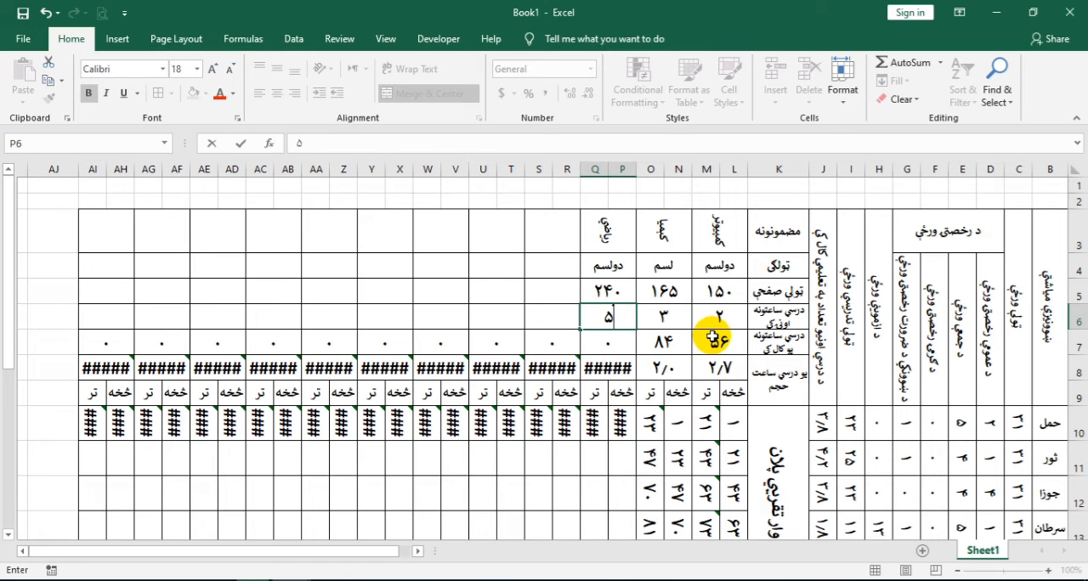
key("Return")
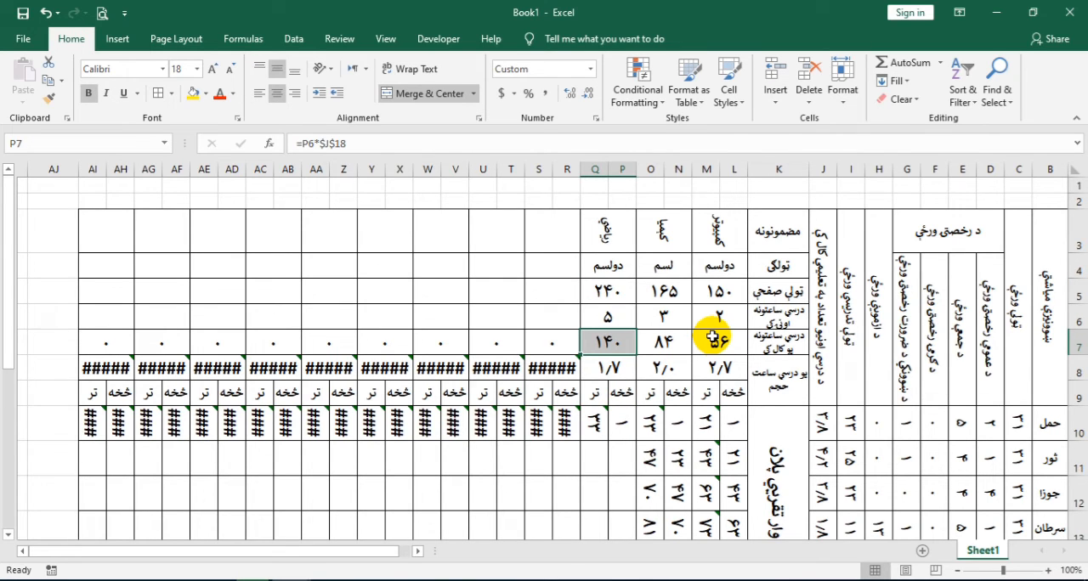
Set the third subject's ثور starting page in P11 to =Q10
left_click(622, 463)
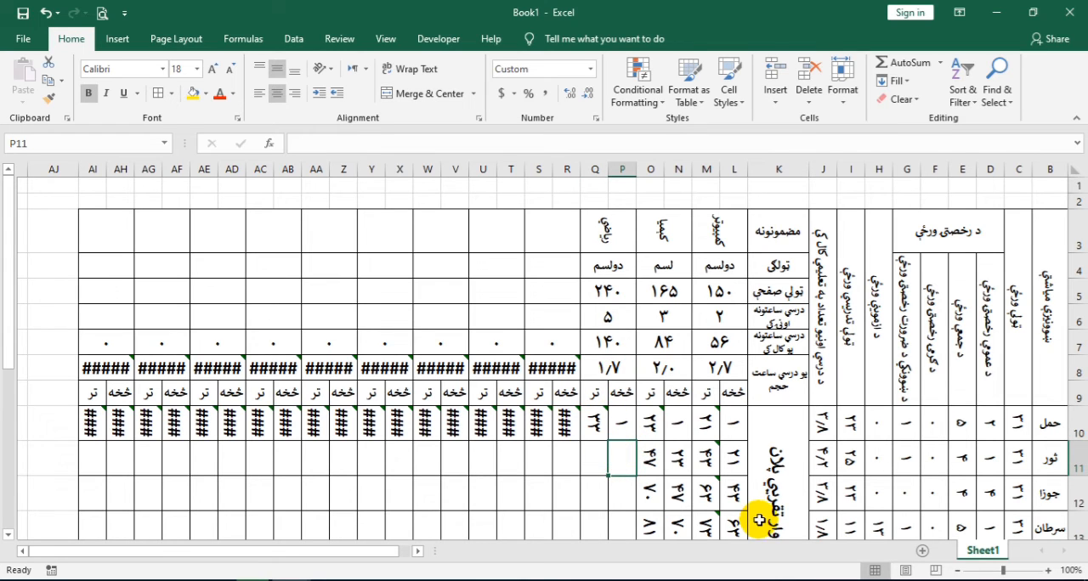
type("=")
left_click(592, 427)
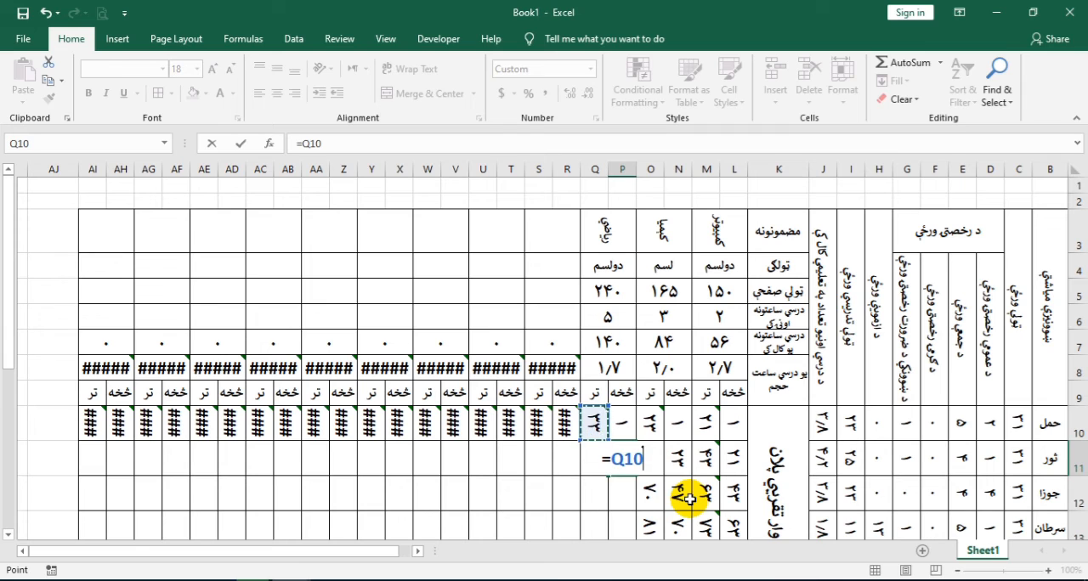
key("Return")
Review the حمل ending page formula in Q10 and copy it into Q11, pasting the formula only
left_click(593, 425)
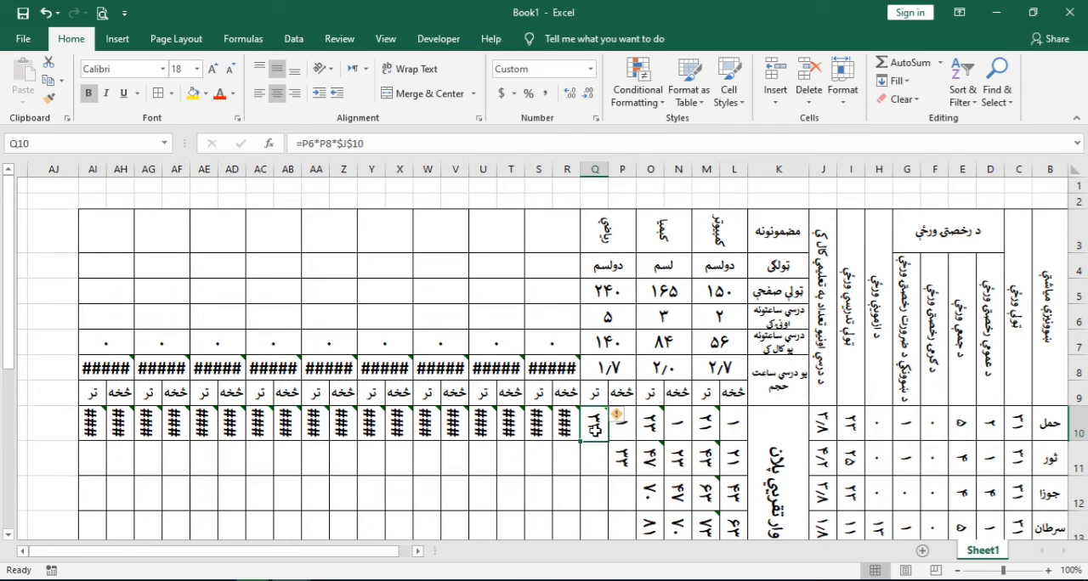
double_click(594, 425)
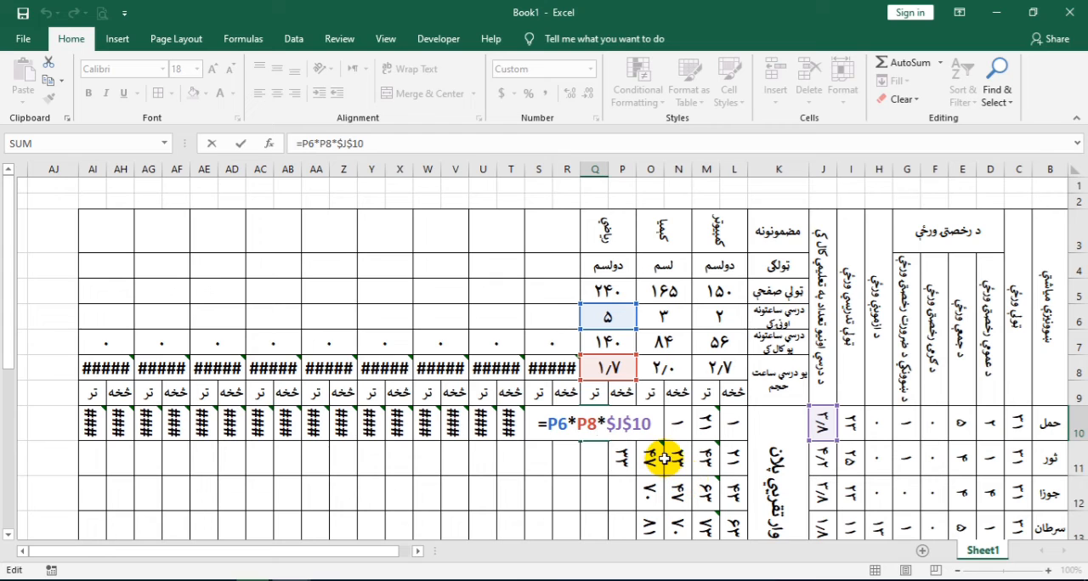
key("Escape")
left_click(598, 425)
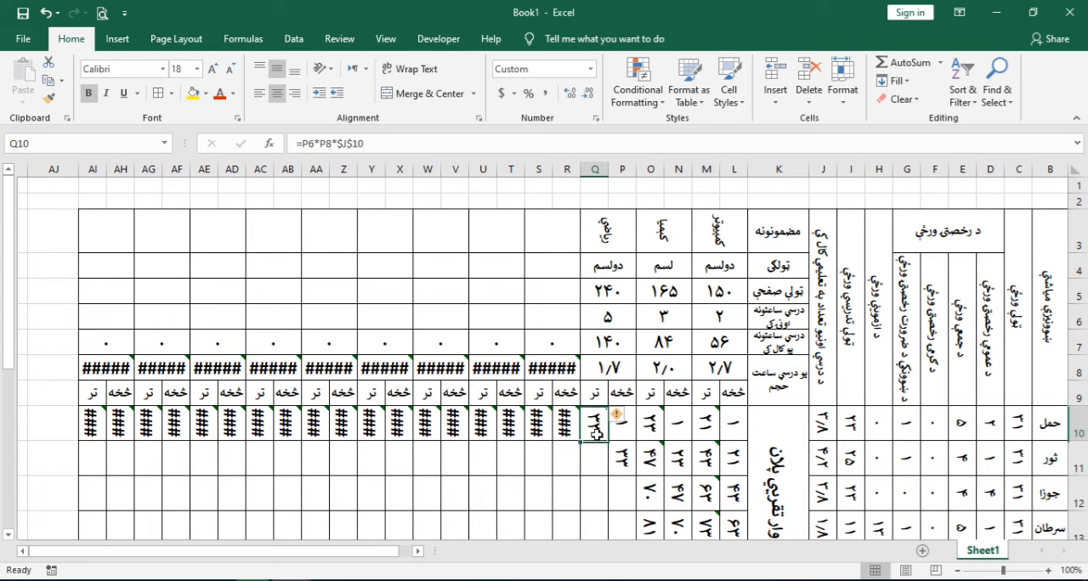
key("ctrl+c")
left_click_drag(636, 493, 602, 470)
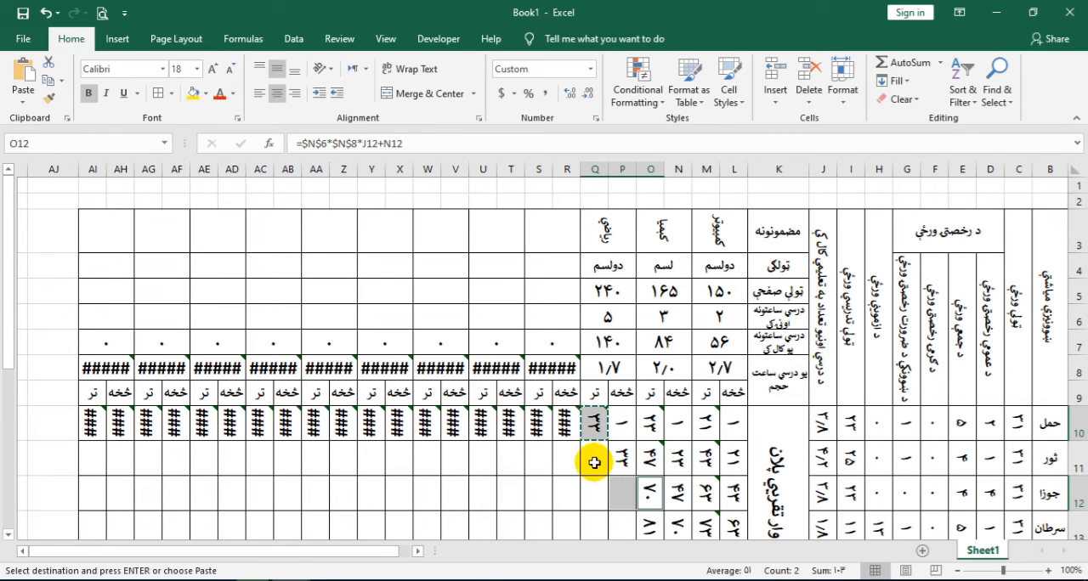
right_click(594, 462)
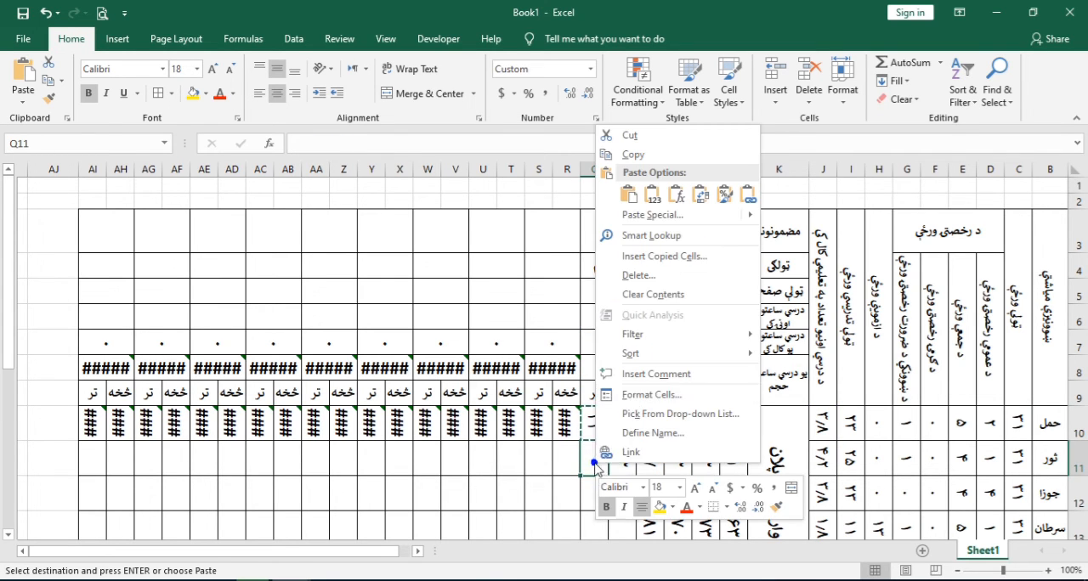
left_click(677, 192)
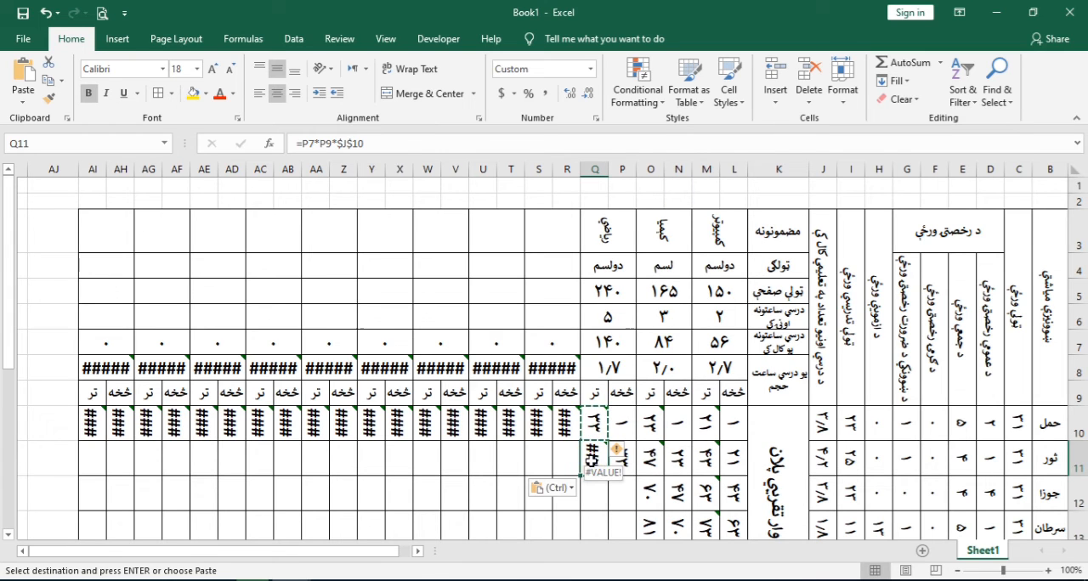
Examine the cell references in the formula pasted into Q11, then leave the cell
double_click(590, 459)
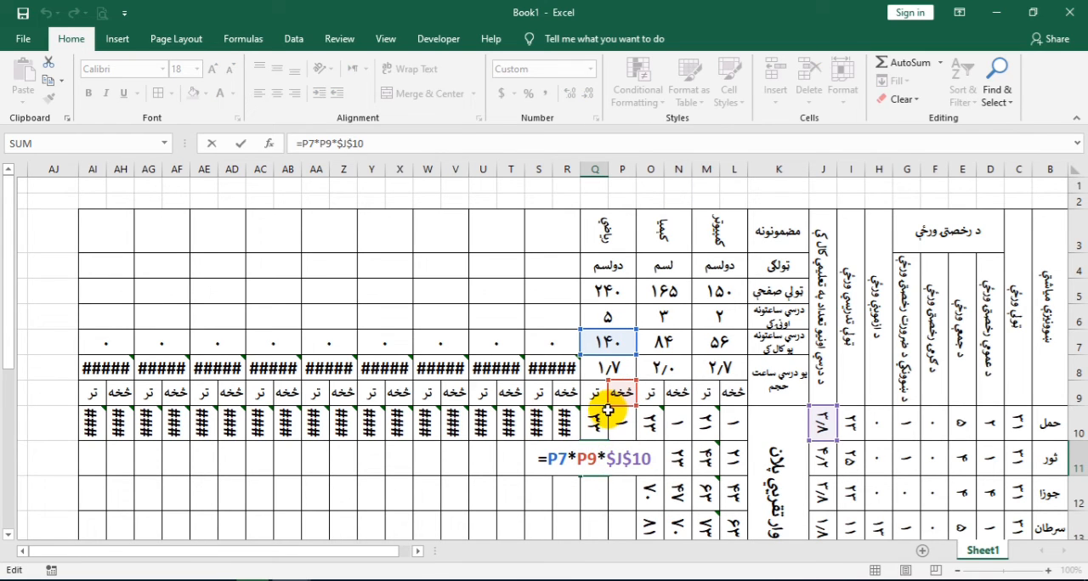
left_click(549, 459)
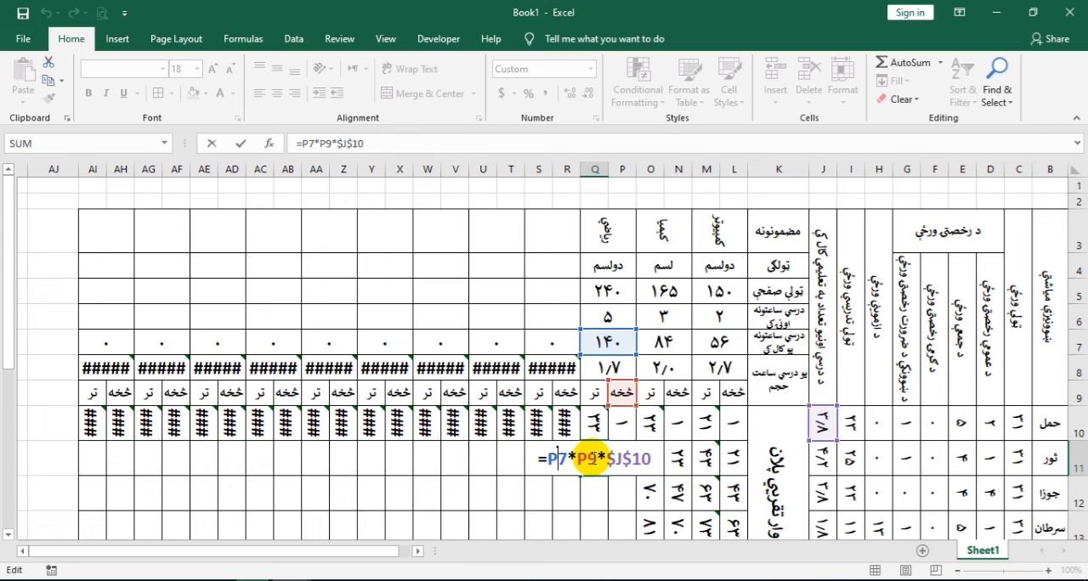
left_click(647, 457)
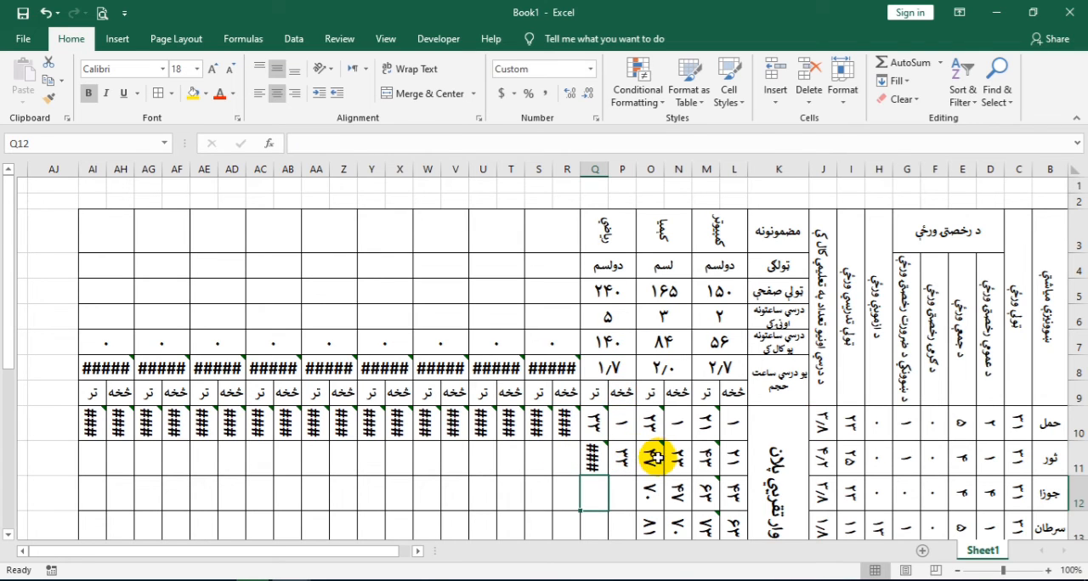
Copy the second subject's ثور ending page formula from O11 into Q11, pasting the formula only
left_click(656, 459)
key("ctrl+c")
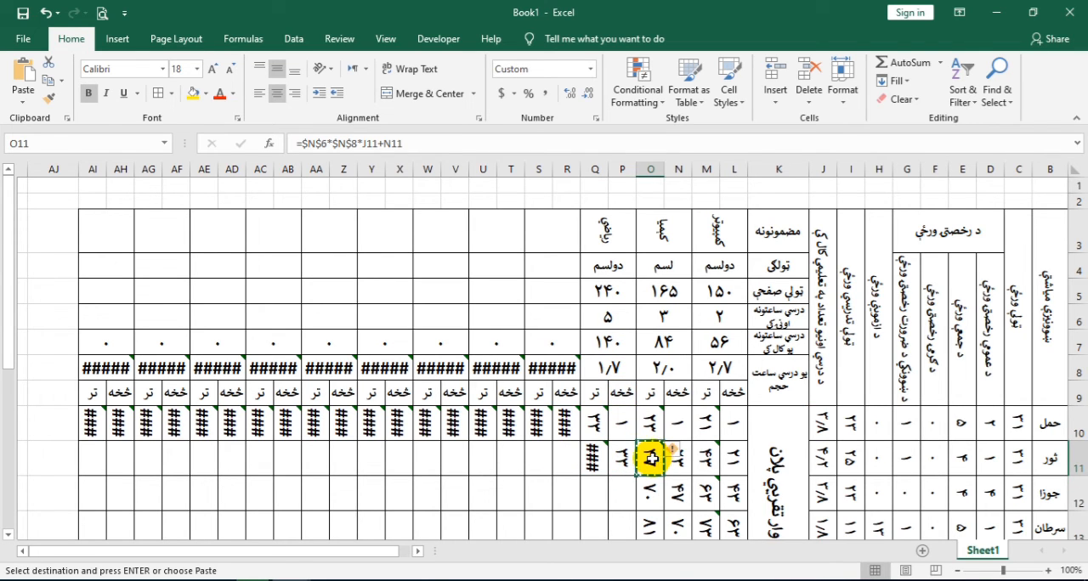
left_click(586, 459)
right_click(584, 461)
left_click(659, 196)
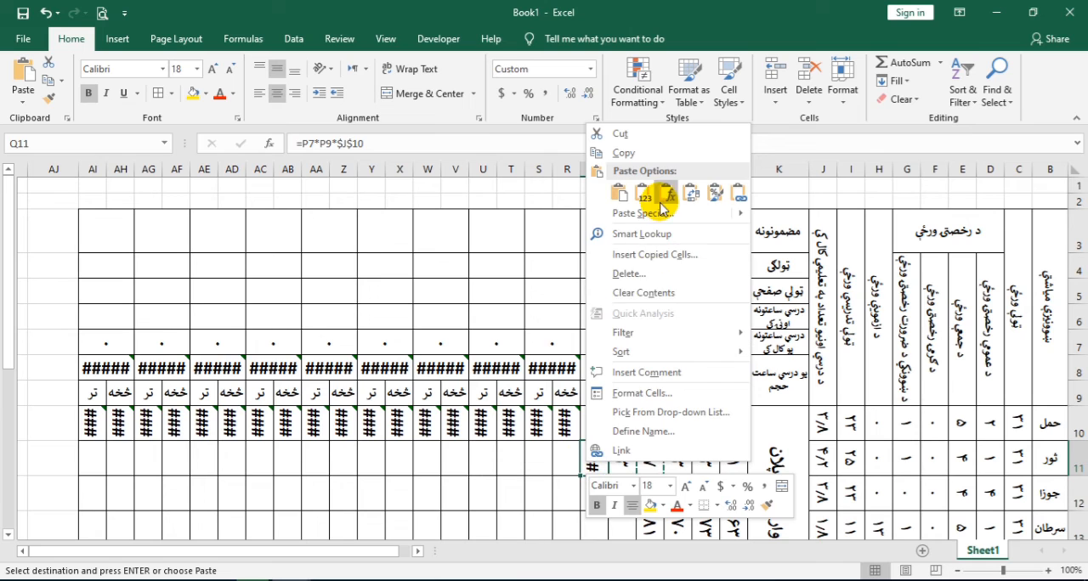
Correct the references in Q11 so the formula reads =$P$6*$P$8*J11+P11
left_click(588, 448)
double_click(586, 447)
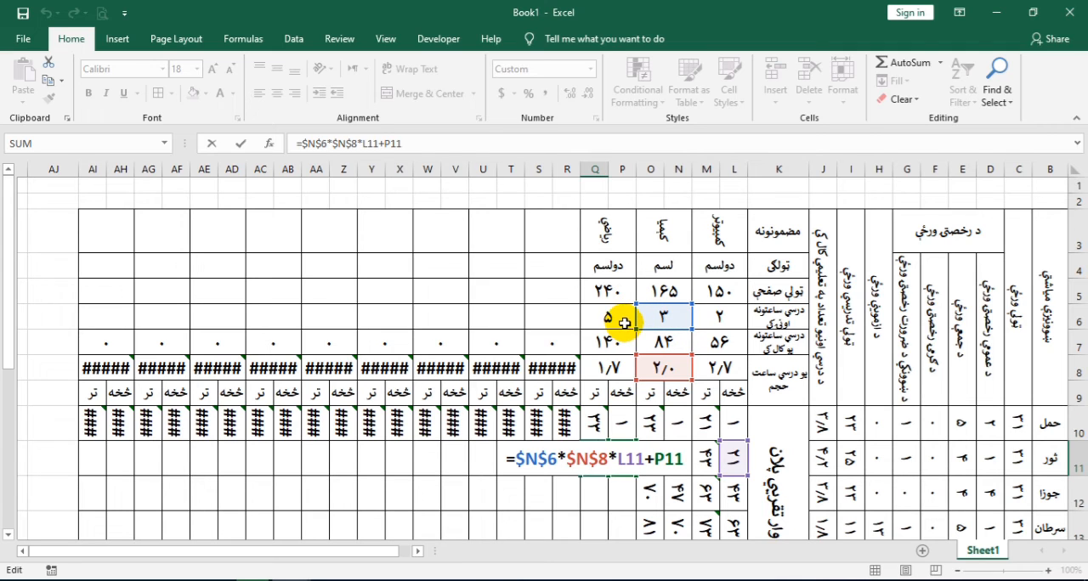
key("BackSpace")
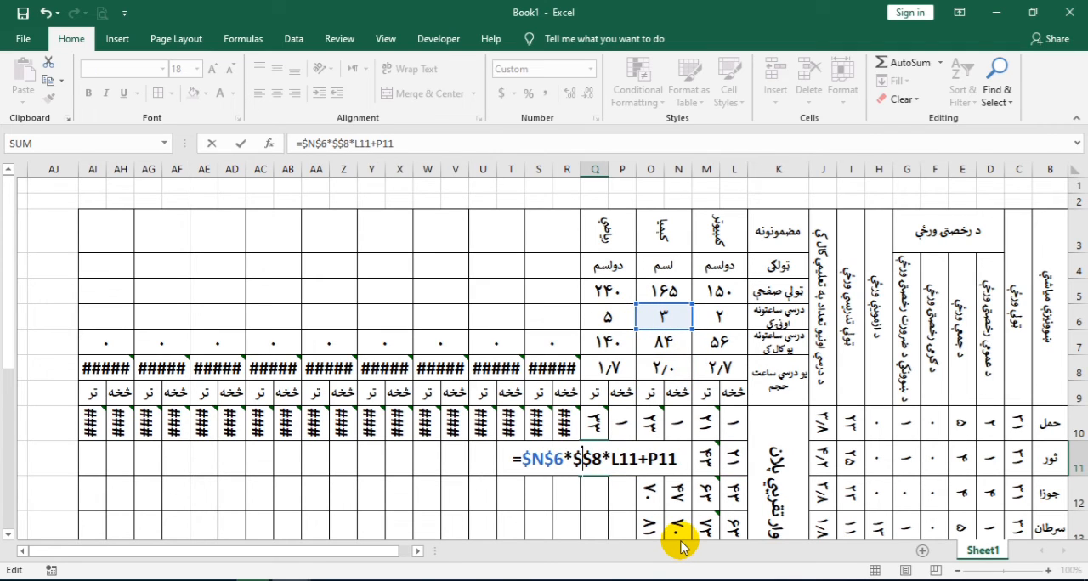
type("ح")
key("BackSpace")
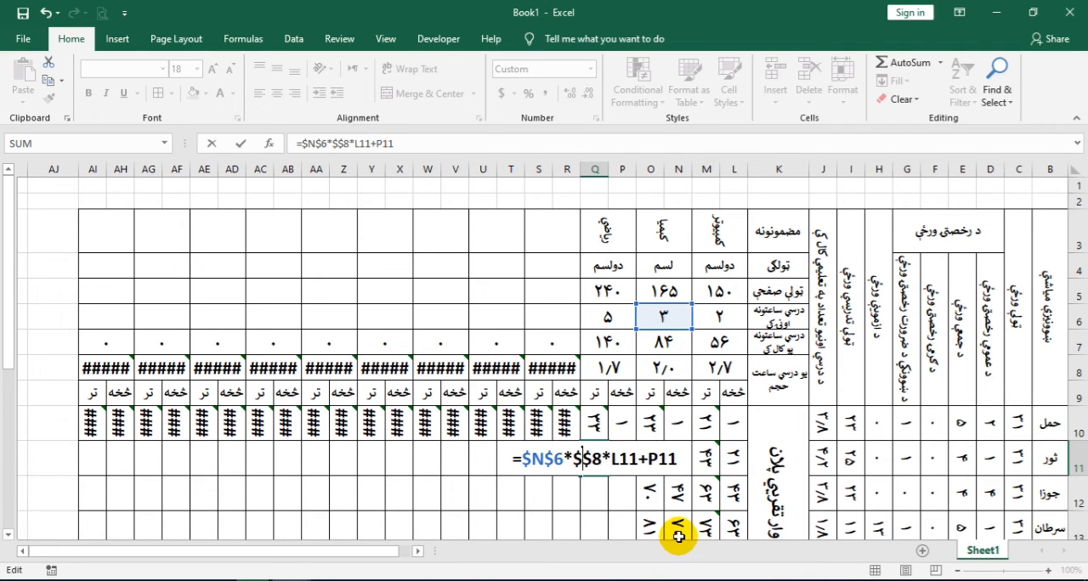
type("p")
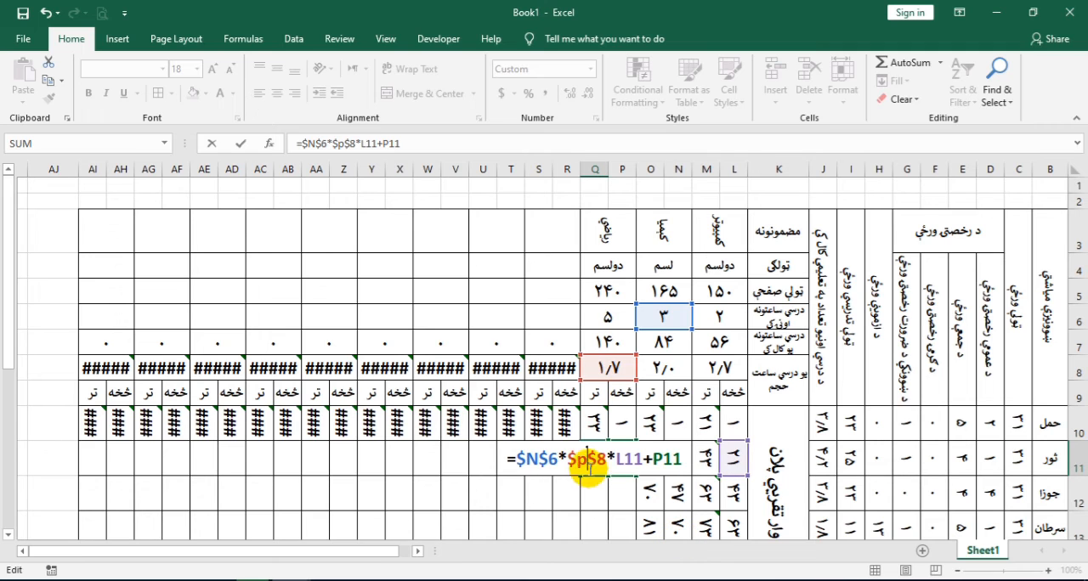
left_click(538, 458)
key("BackSpace")
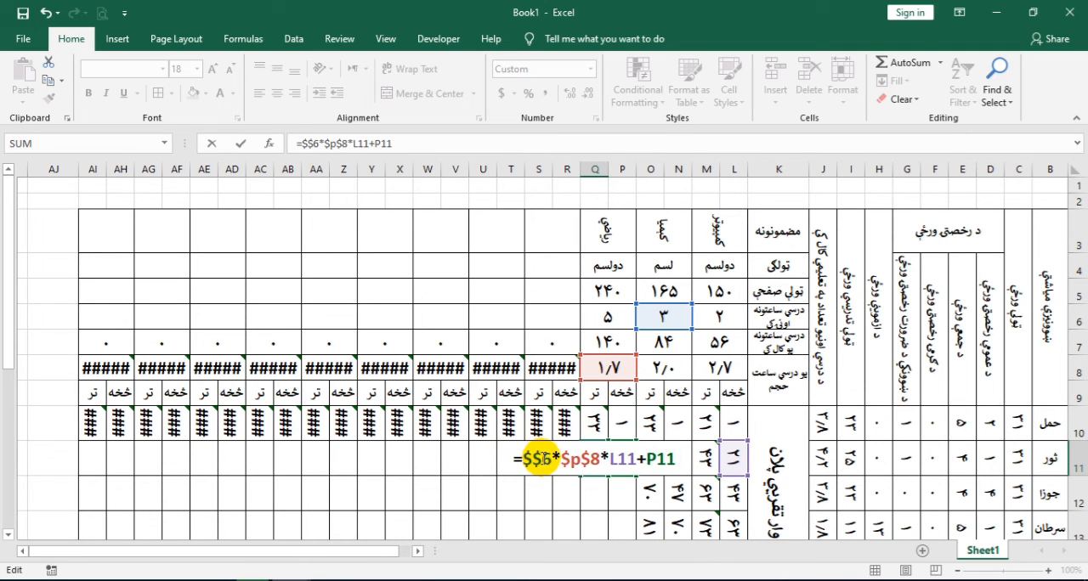
type("p")
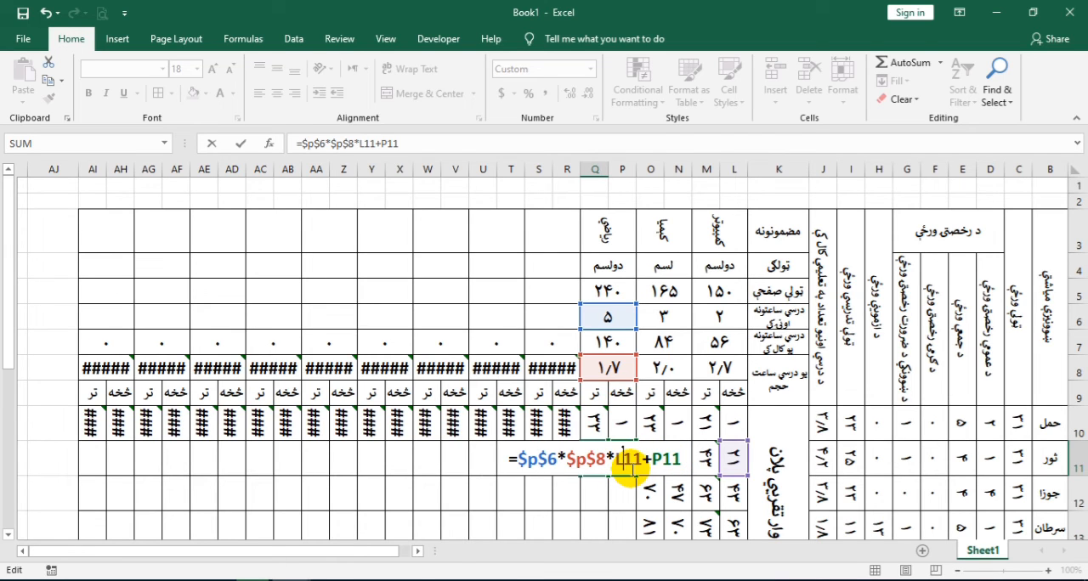
key("BackSpace")
type("j")
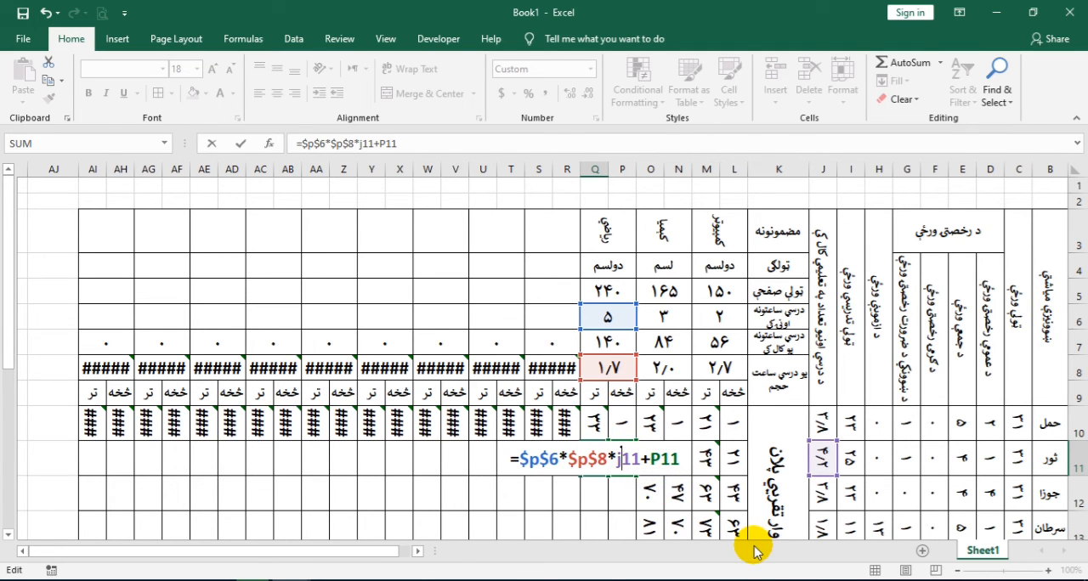
key("Return")
Fill the P11:Q11 from-to page formulas down through the عقرب row and check them against the ریاضي column's values
left_click_drag(612, 460, 583, 464)
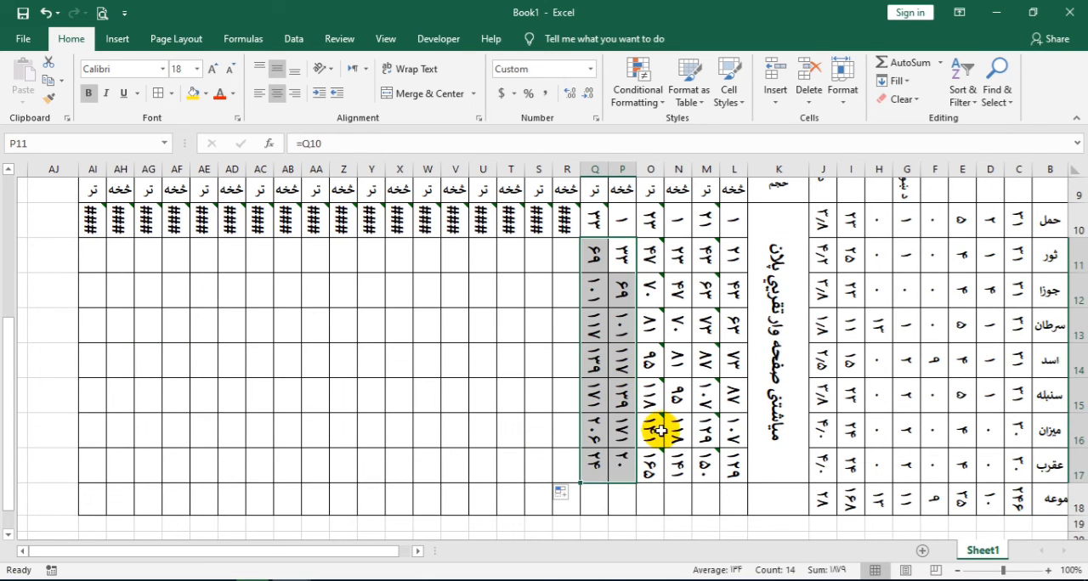
scroll(624, 459, "up", 3)
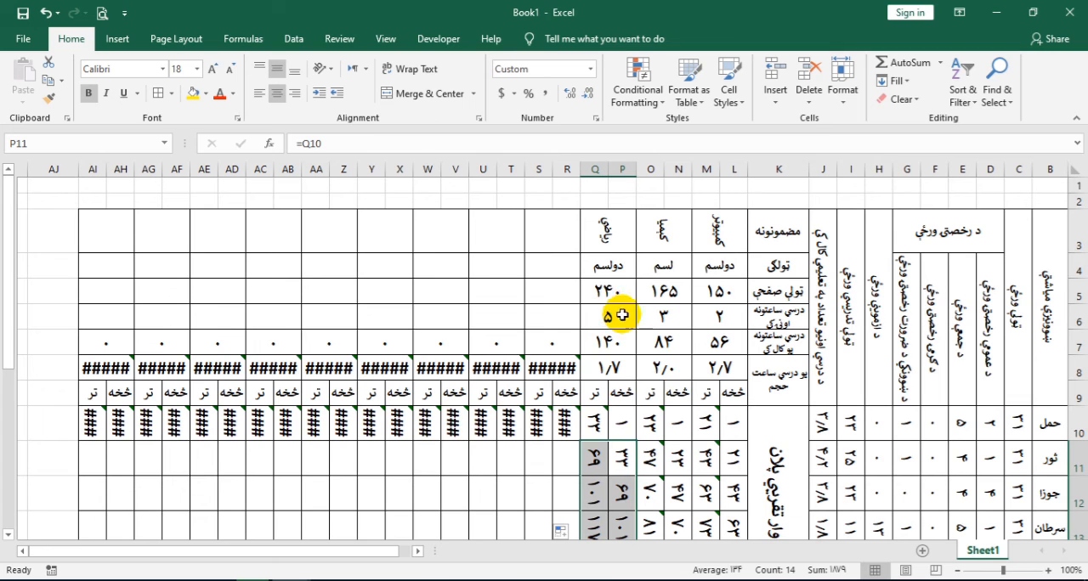
scroll(642, 381, "down", 1)
scroll(639, 367, "up", 1)
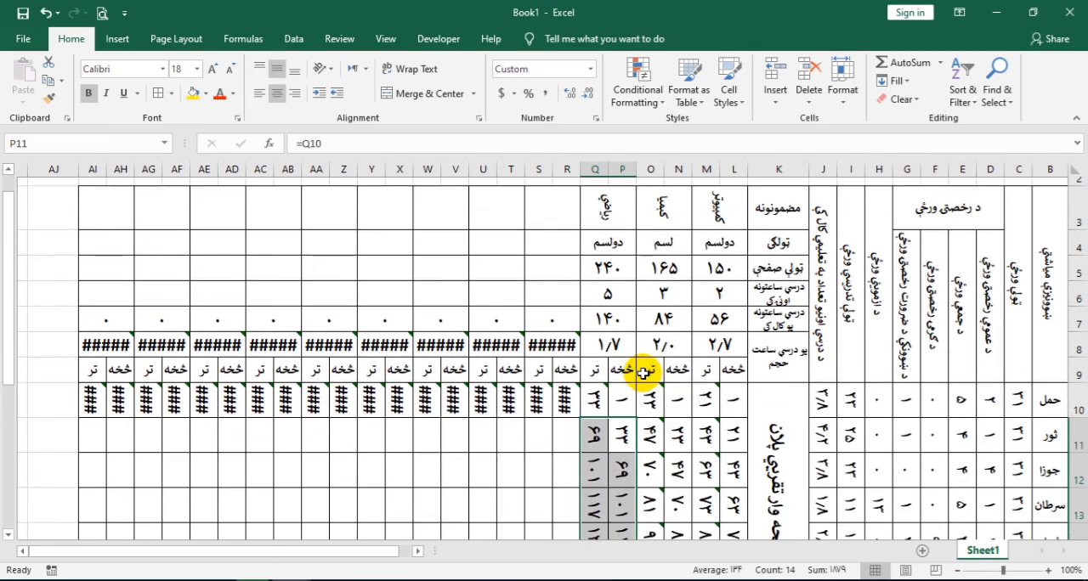
Merge the two empty title rows above the table, B1 to AI2, across each row separately
left_click_drag(1045, 185, 107, 197)
left_click(473, 94)
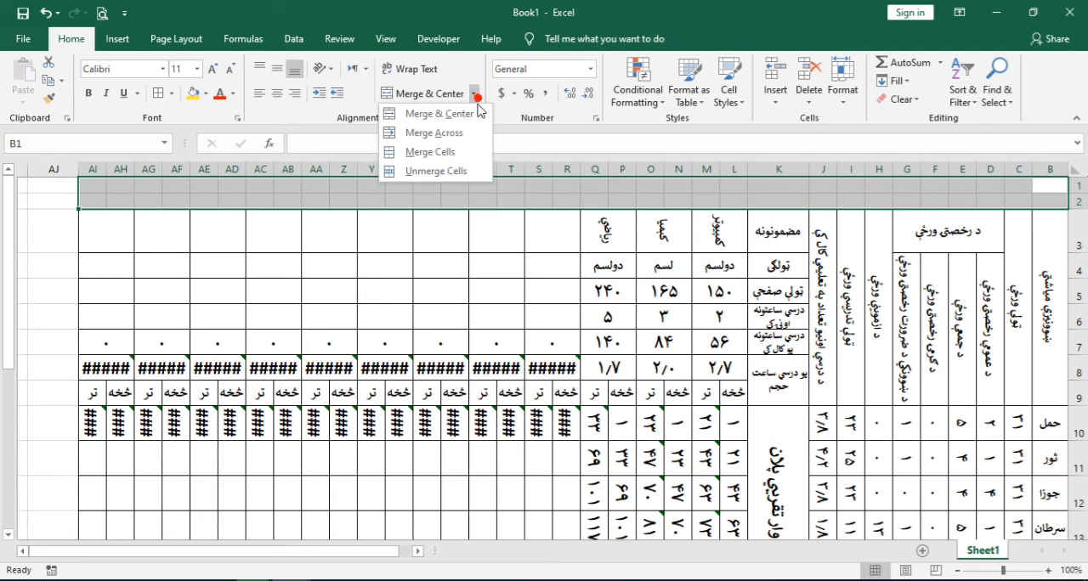
left_click(425, 133)
Format the two merged title rows as centred horizontally and vertically, in bold with font size 18
left_click(276, 72)
left_click(277, 95)
left_click(213, 71)
left_click(214, 71)
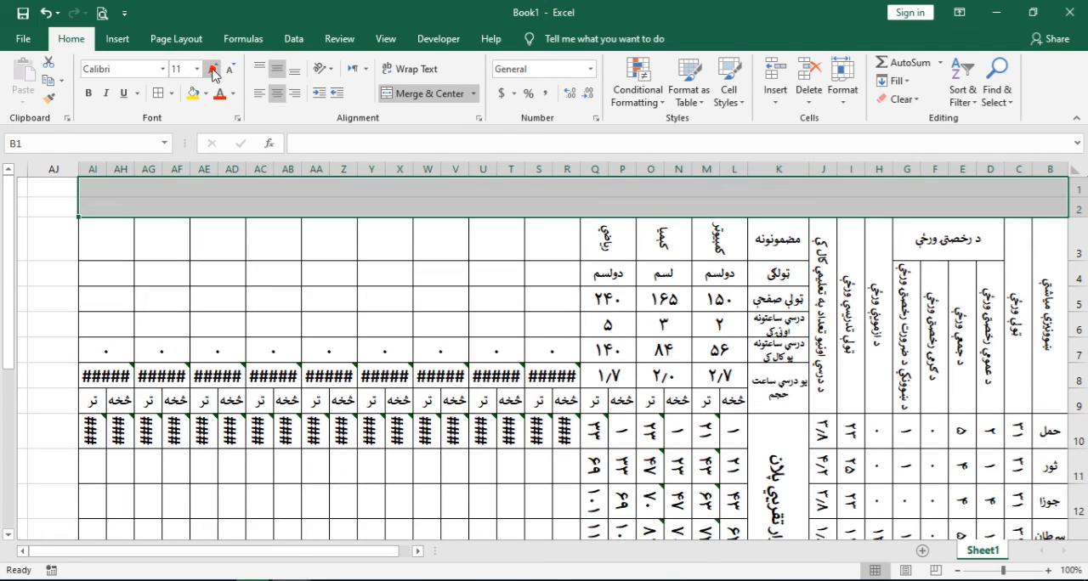
left_click(214, 72)
left_click(214, 72)
left_click(88, 92)
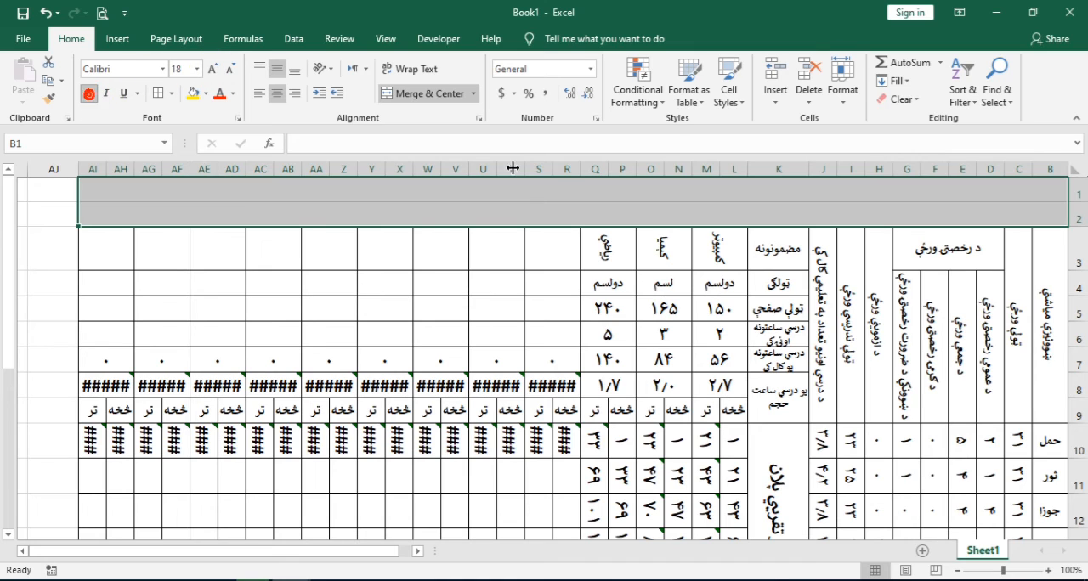
Enter the school name عمر فاروق عالي لېسه as the title in row 1
left_click(546, 188)
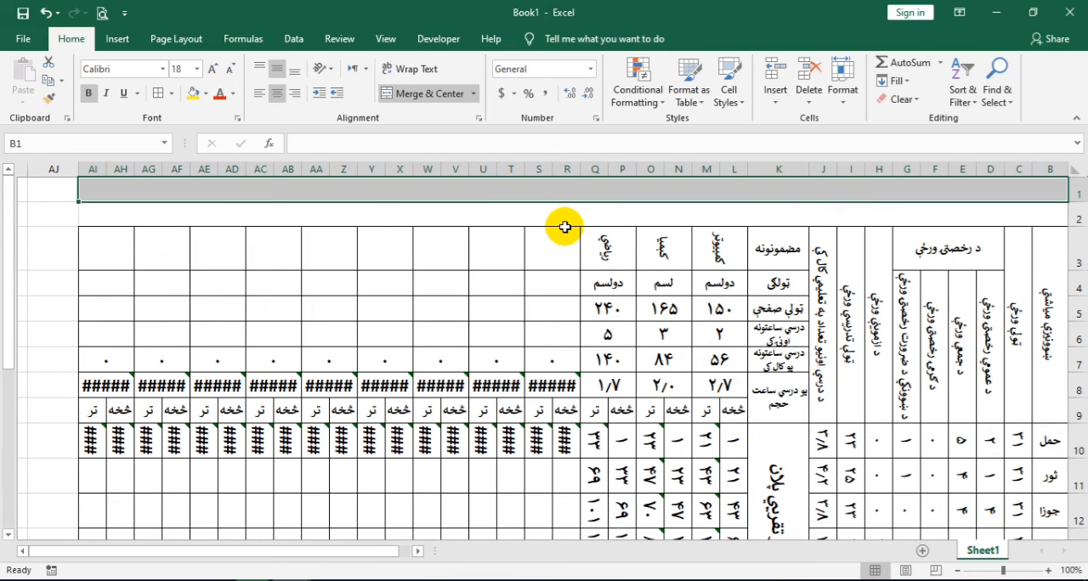
type("عمر فاروق")
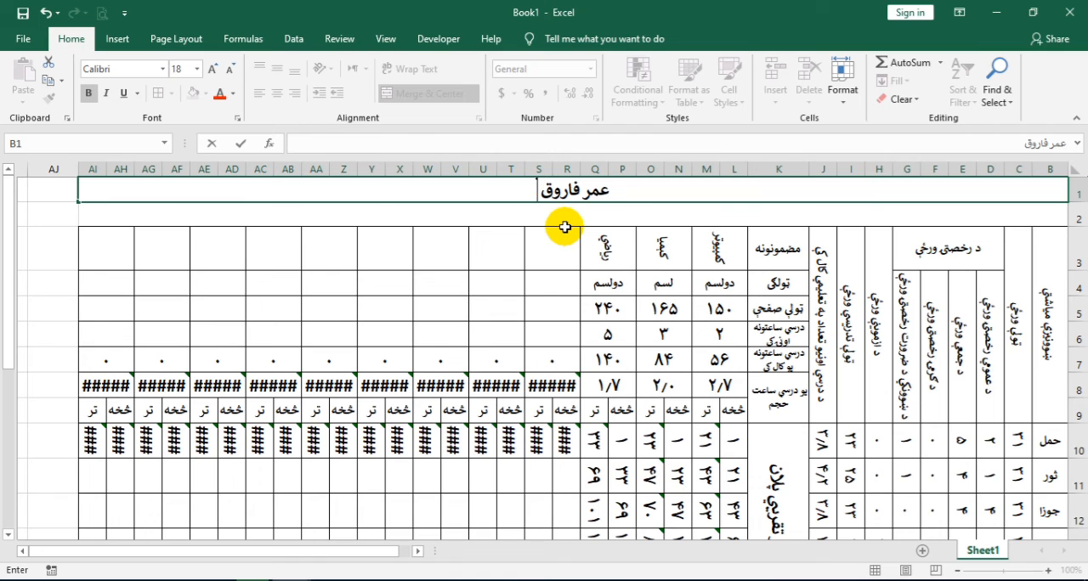
type(" عالی ل")
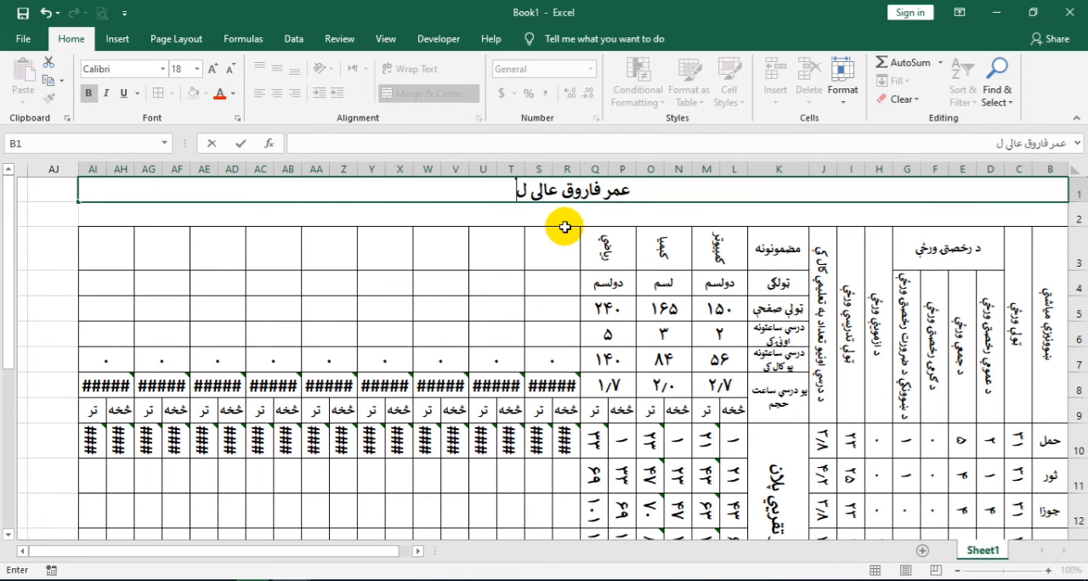
type("بسه")
key("Return")
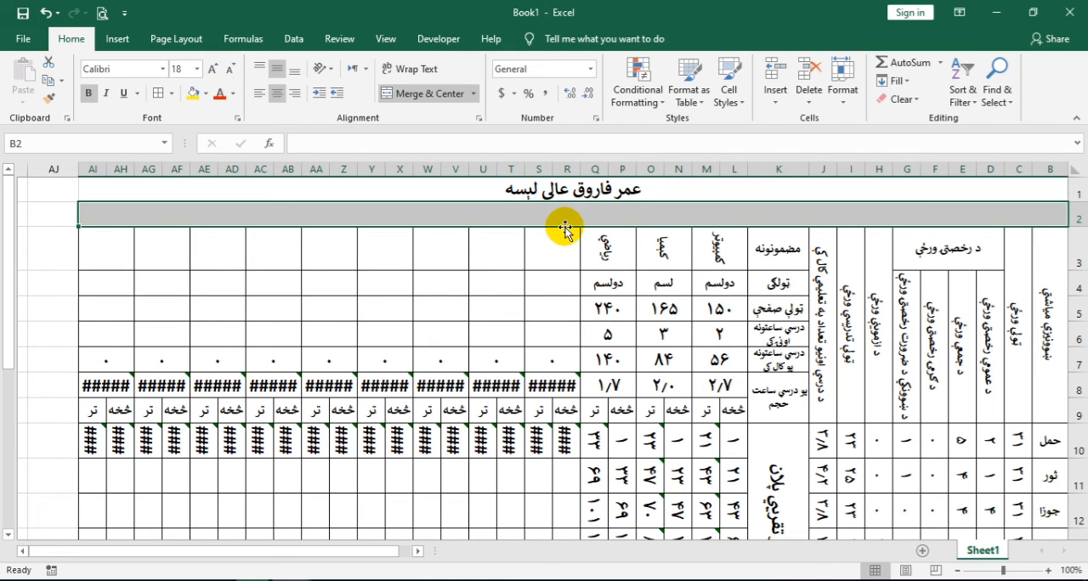
Begin the row 2 heading with the school year text ۱۴۰۳ تعلیمي کال
type("۱۴")
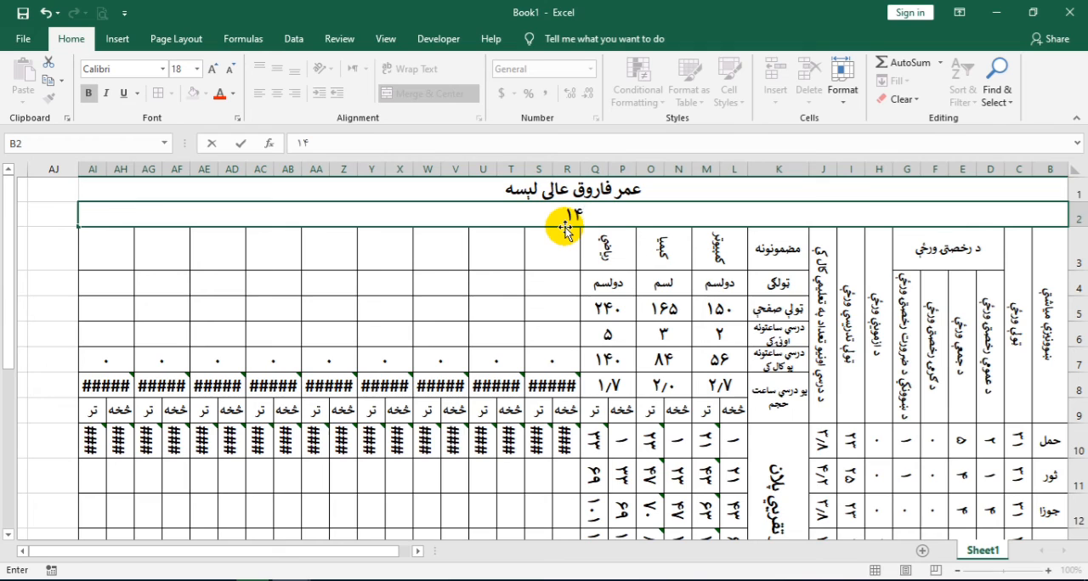
type("۰۳ تعلی")
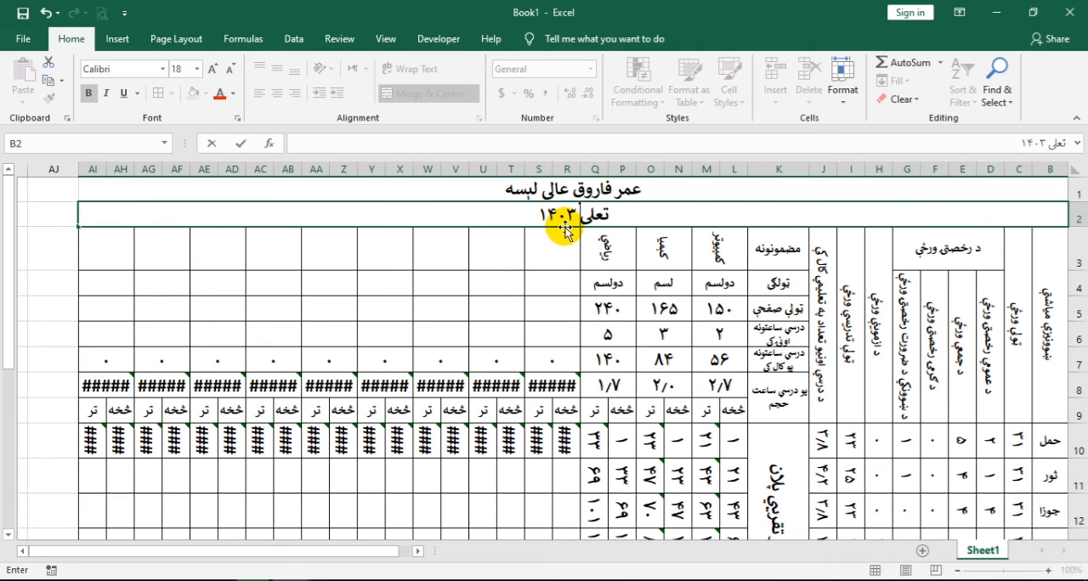
type("می کتتال")
key("BackSpace")
key("BackSpace")
key("BackSpace")
key("BackSpace")
type("ال")
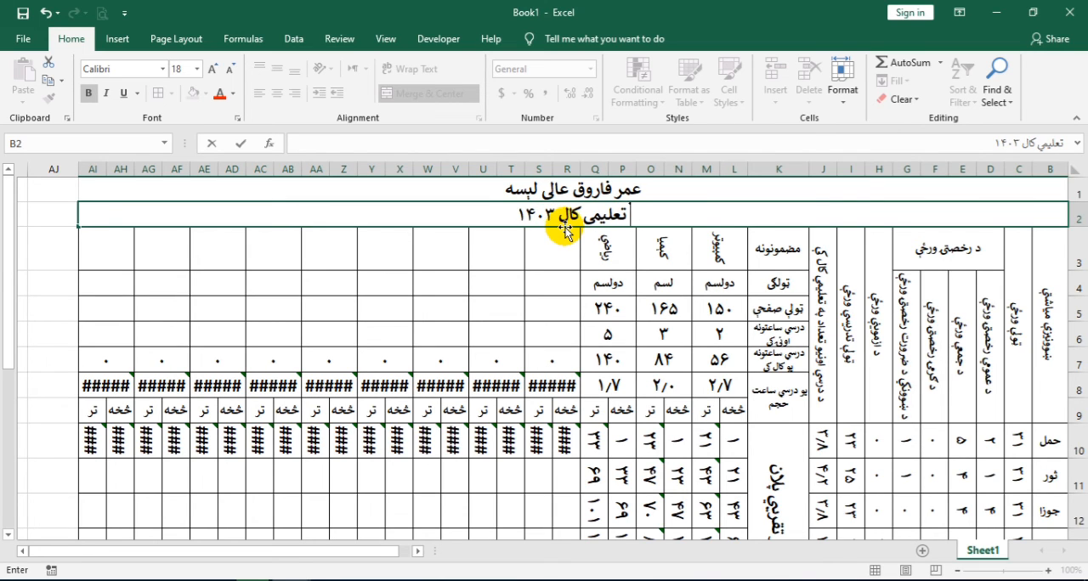
type(" ل")
Continue the row 2 heading with کلني او میاشتني صفحه وار تقریبي پلان, followed by a wide gap of spaces
key("BackSpace")
type("کلن")
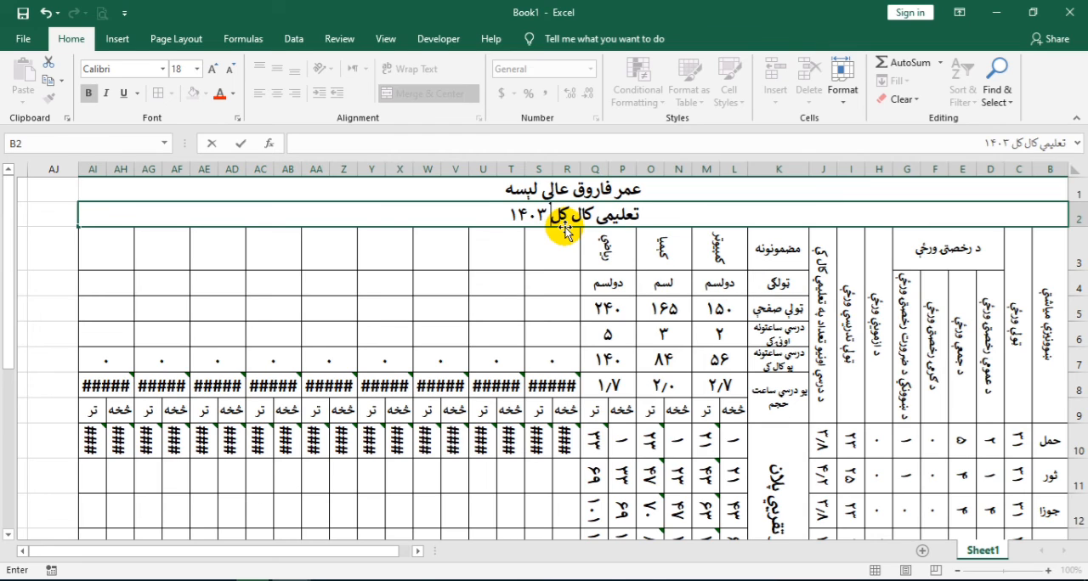
type("ي او م")
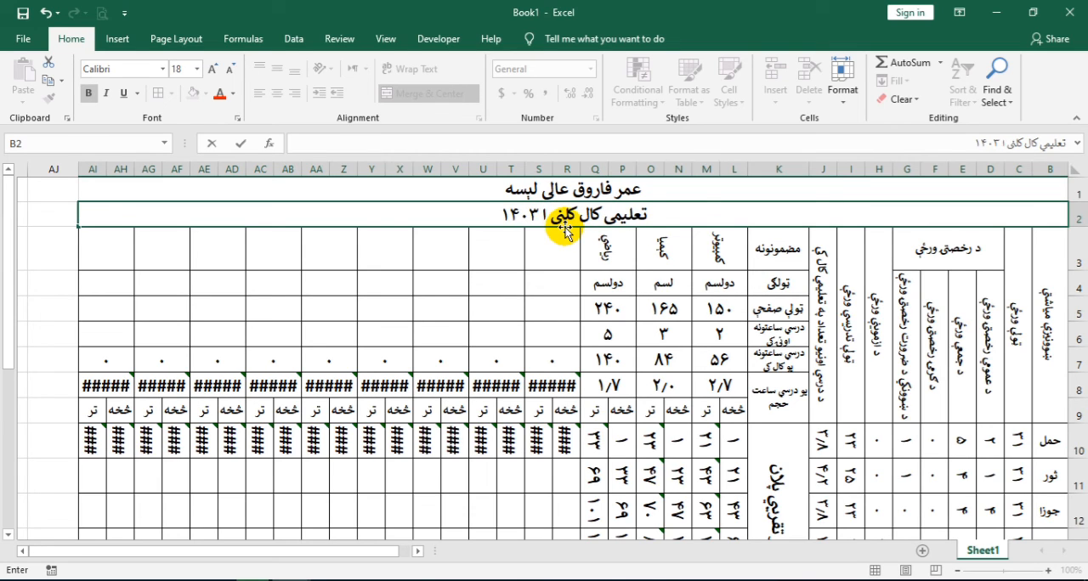
type("يش")
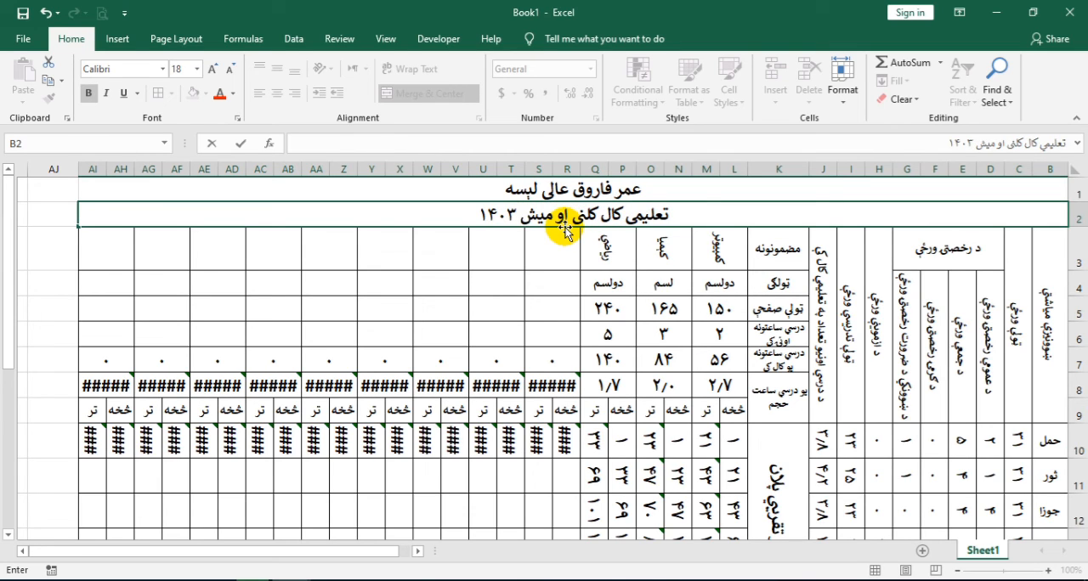
key("BackSpace")
type("ا")
type("شتني")
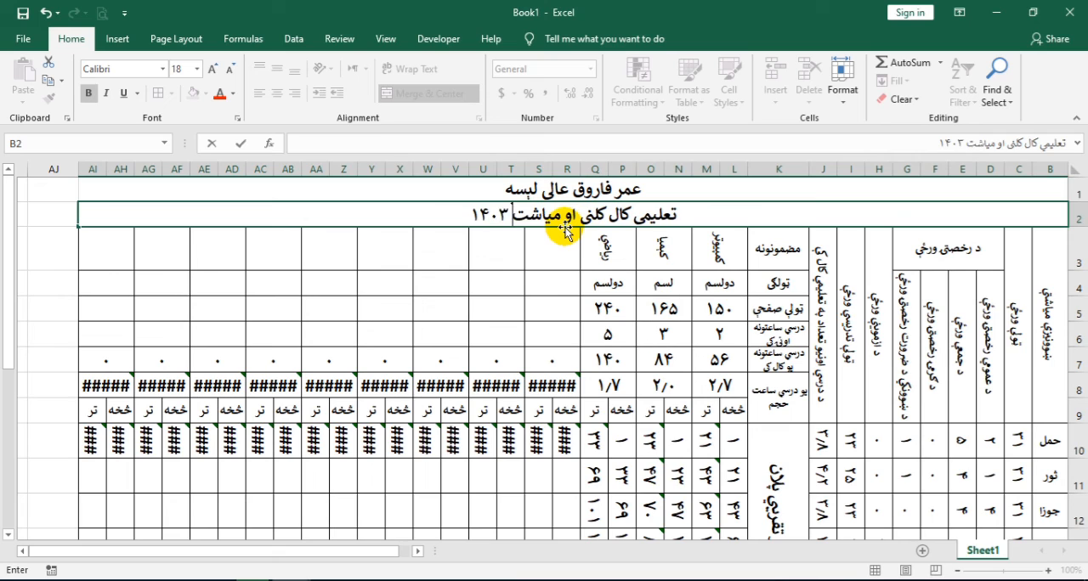
type(" ص")
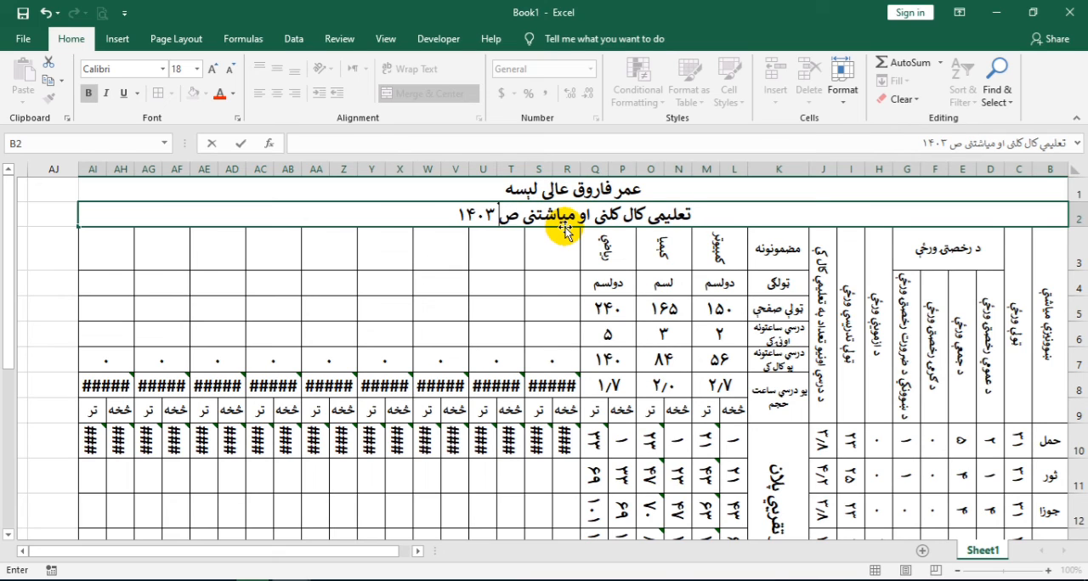
type("ح")
key("BackSpace")
type("فحه")
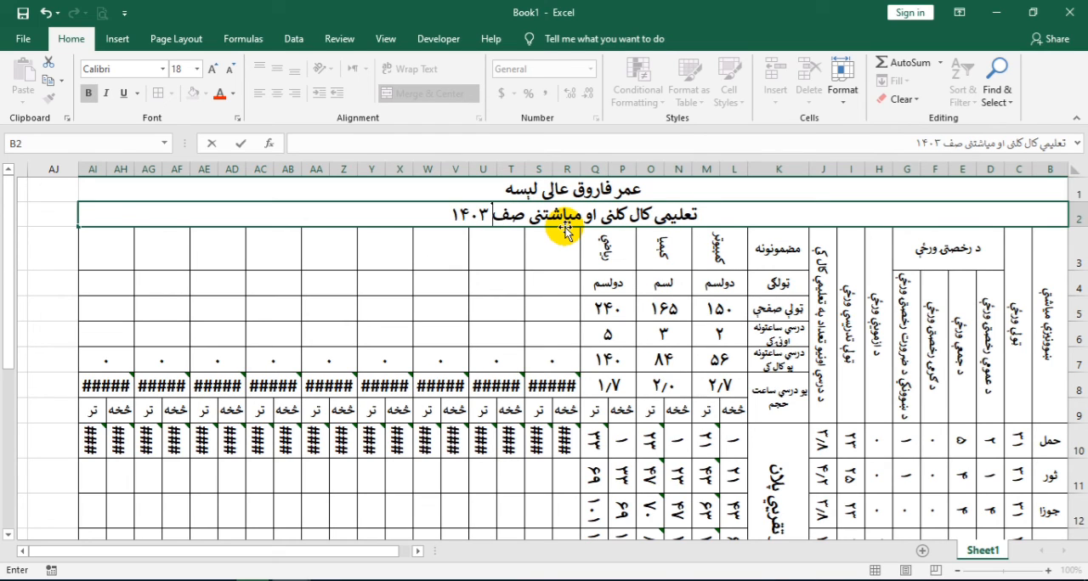
type(" وت")
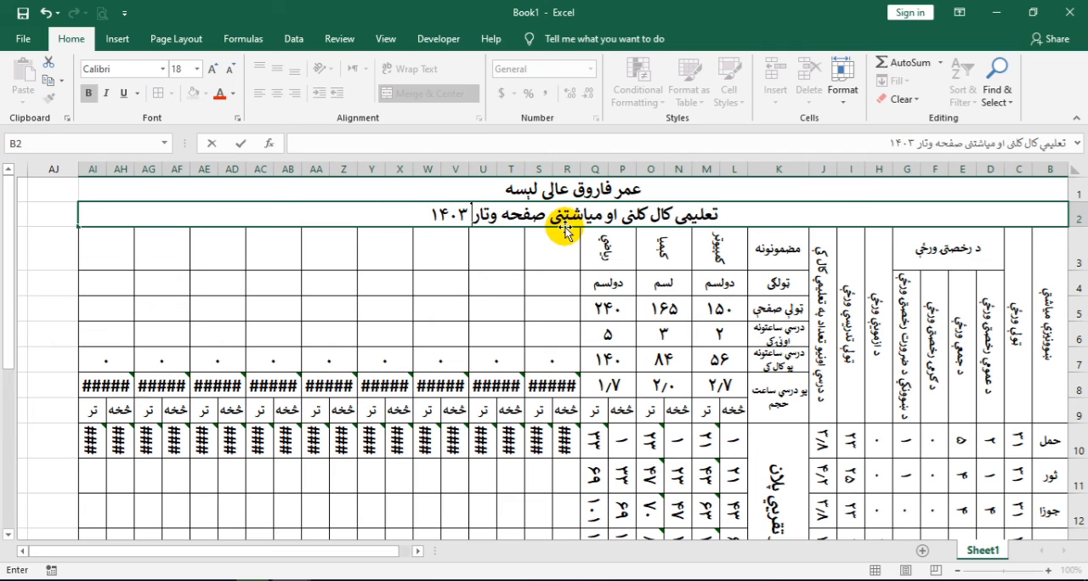
key("BackSpace")
type("ار تقریبی پلان                 ")
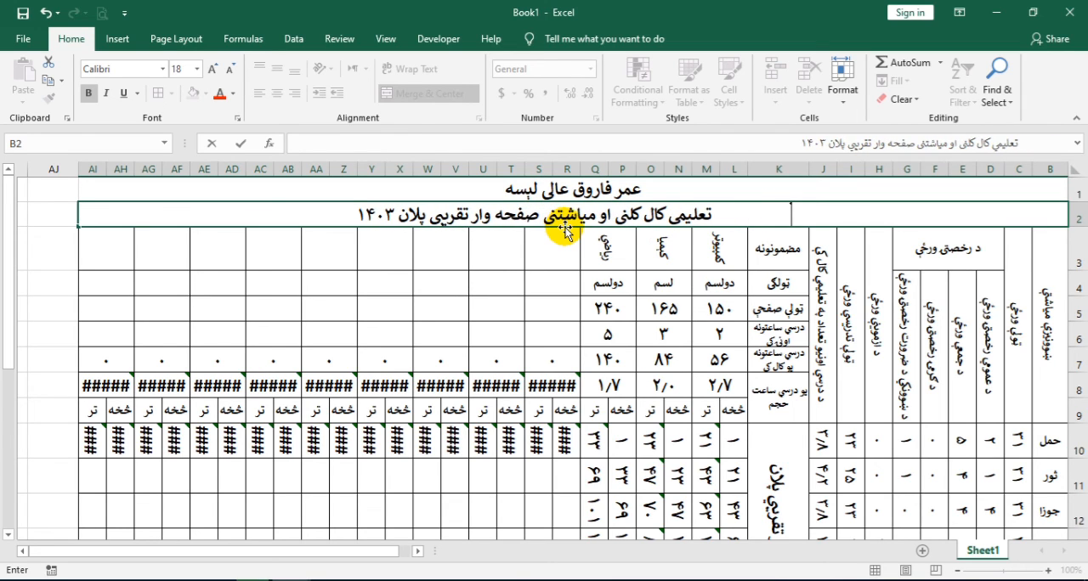
type(" ښوون")
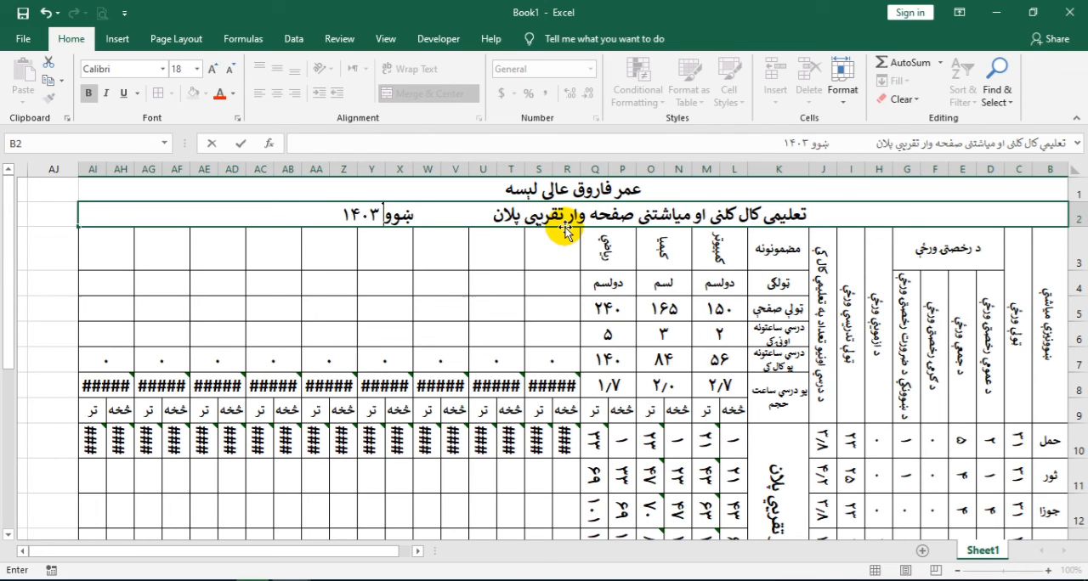
type("کی")
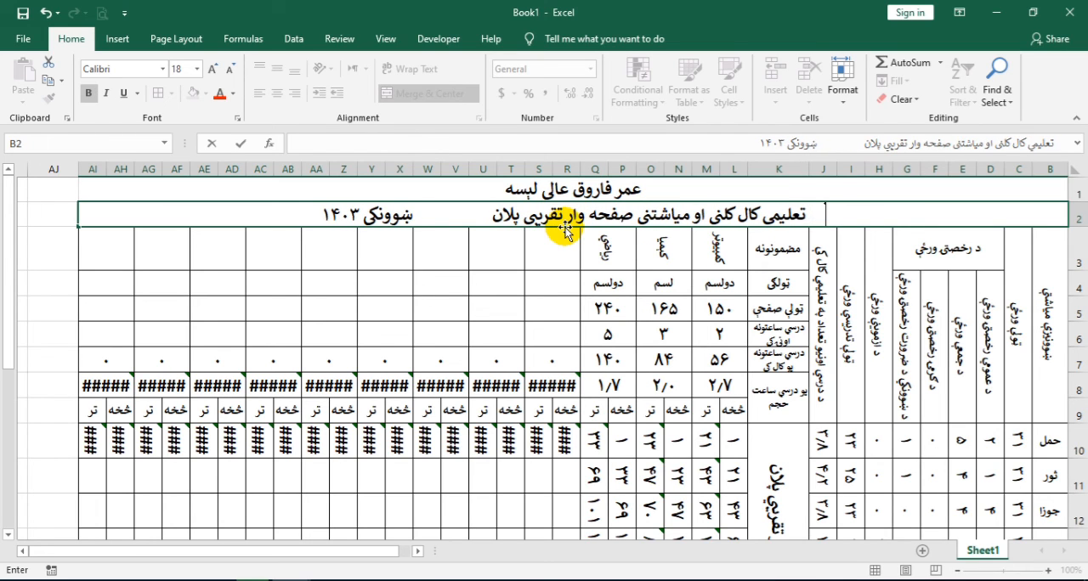
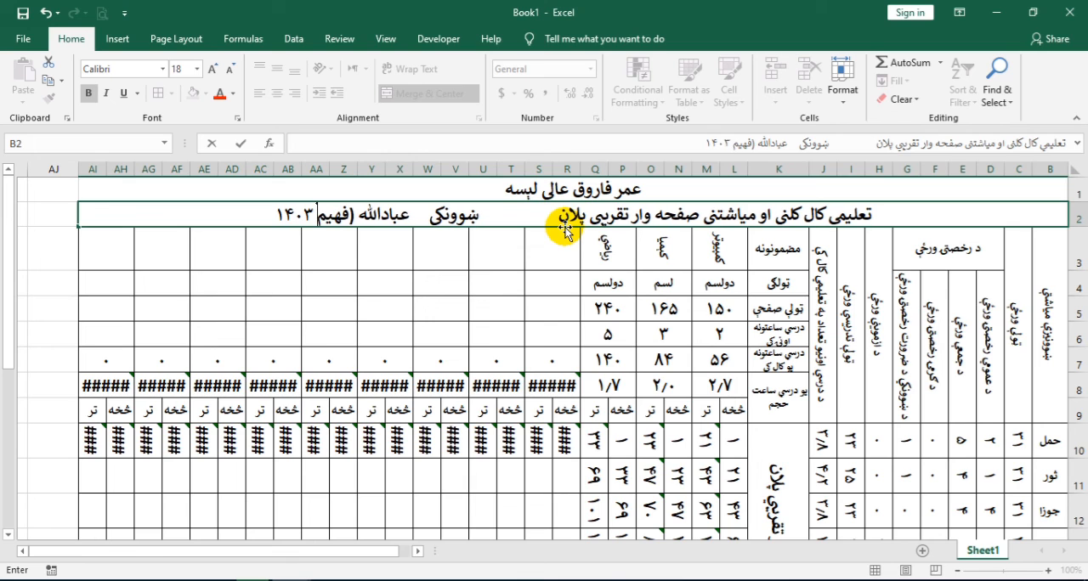
Complete the row 2 heading with the label ښوونکی followed by the teacher's name and the bracketed surname
key("Return")
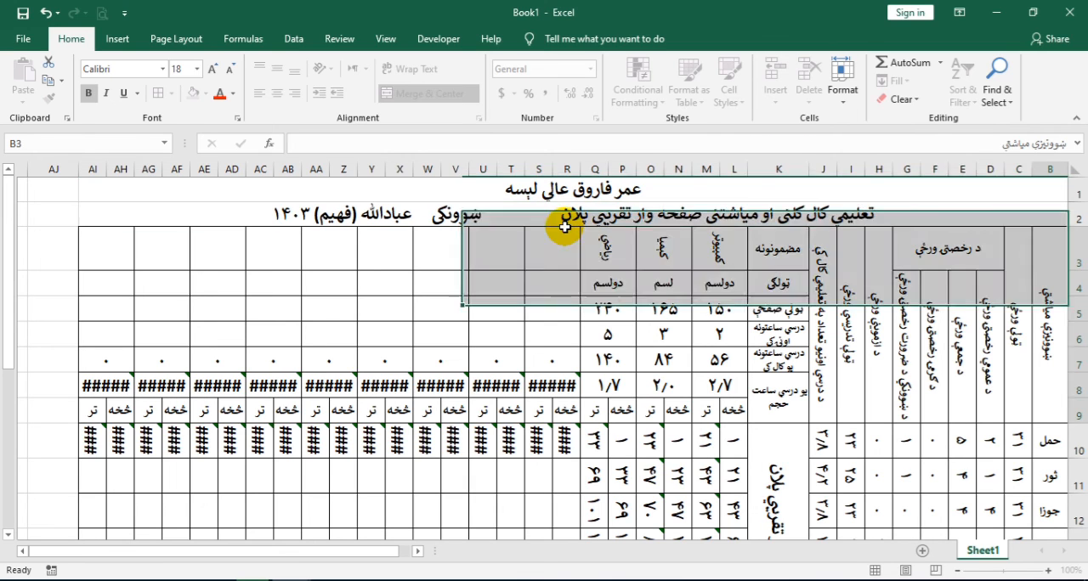
Set the text direction of the row 2 heading to right-to-left
left_click(498, 210)
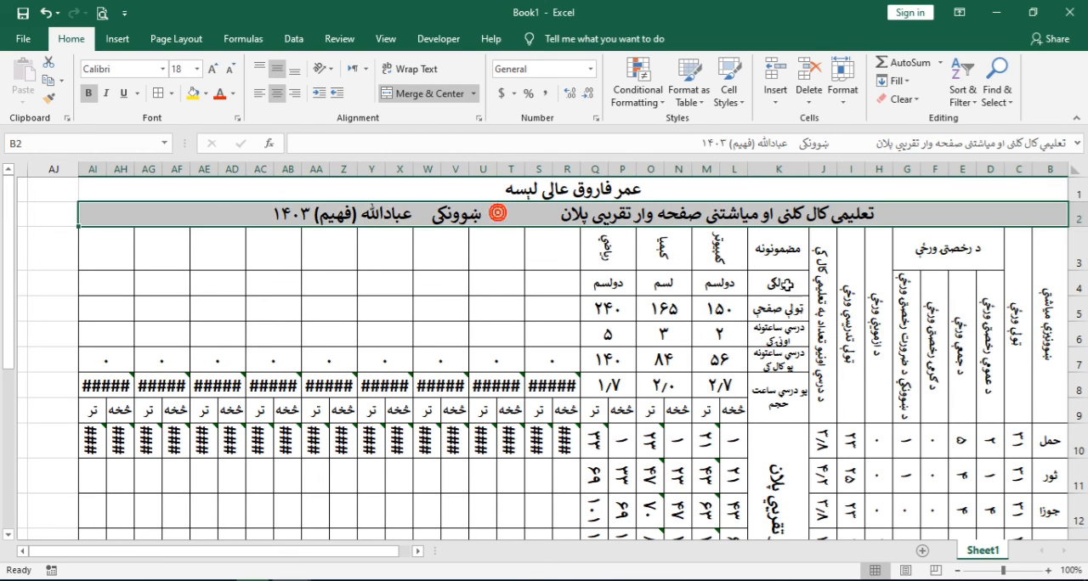
left_click(364, 69)
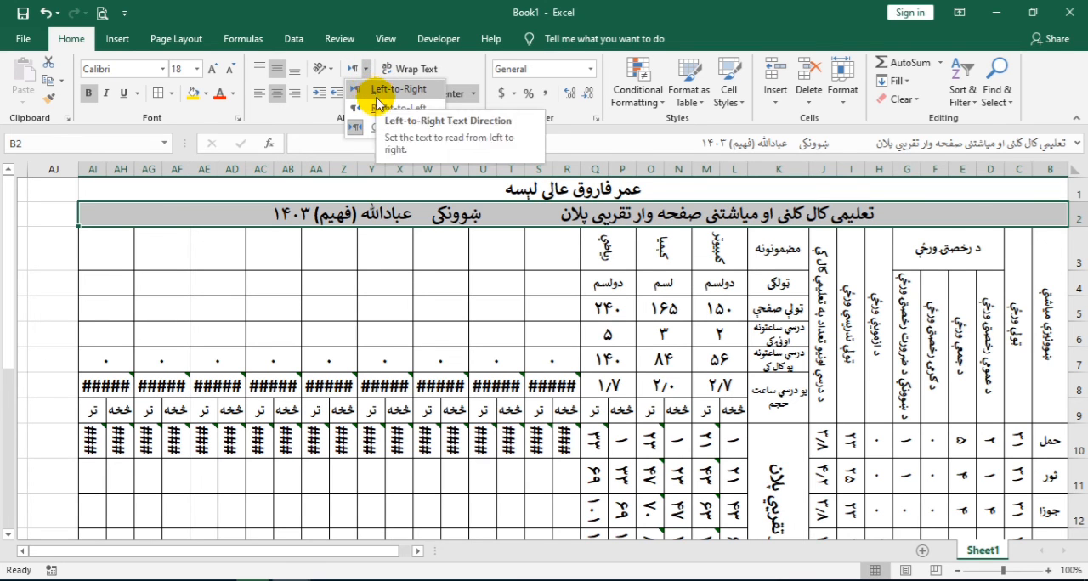
left_click(381, 108)
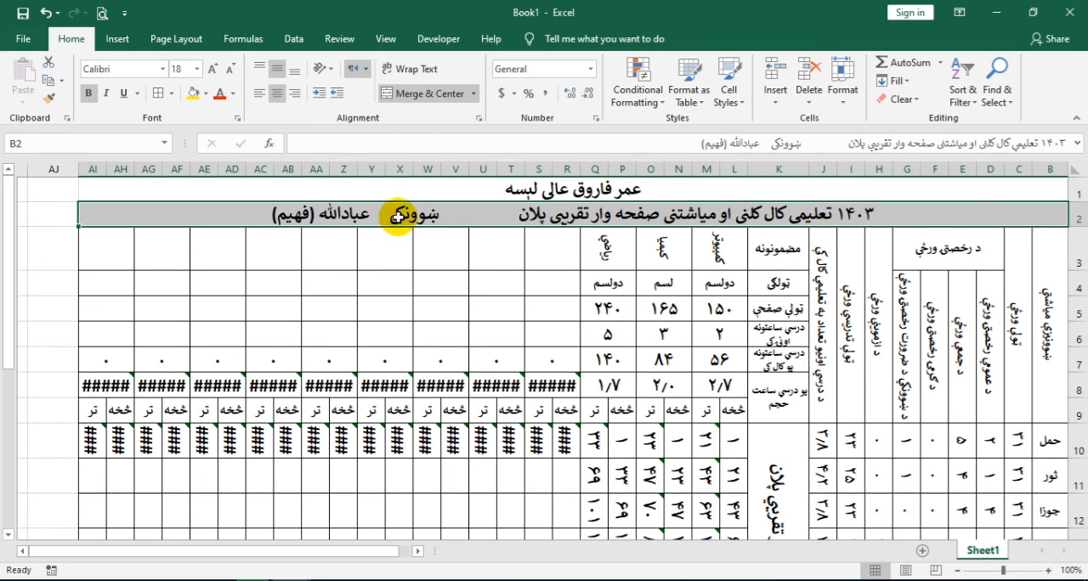
Merge and centre row 19 below the table from column B to AI, with font size 12
scroll(710, 417, "down", 1)
scroll(721, 422, "down", 7)
scroll(811, 384, "up", 2)
left_click(1050, 288)
left_click_drag(1053, 289, 92, 291)
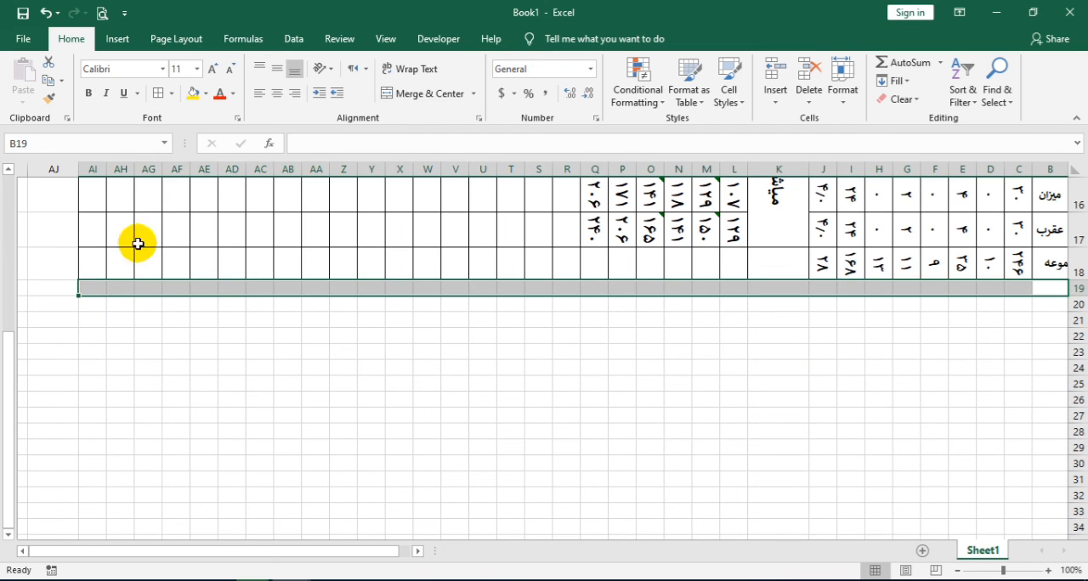
left_click(414, 98)
left_click(214, 69)
Enter پورتنی کلنی او میاشتنی صفحه وار تدریسي پلان ترتیب شو صحت دی in row 19, followed by a gap and لاسلیک
type("پ")
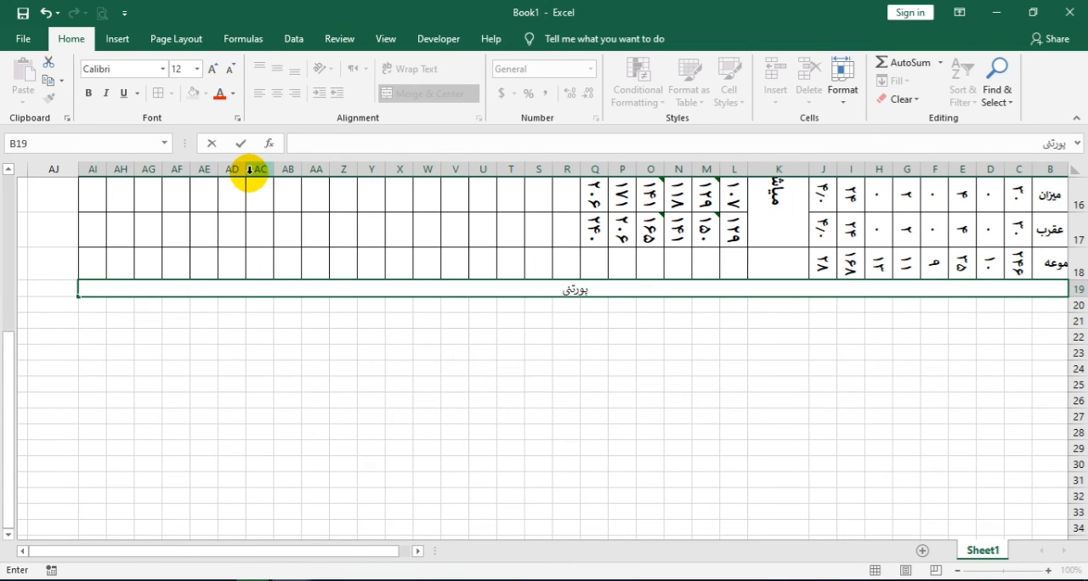
type("ورتنی کلنی او میاشتن")
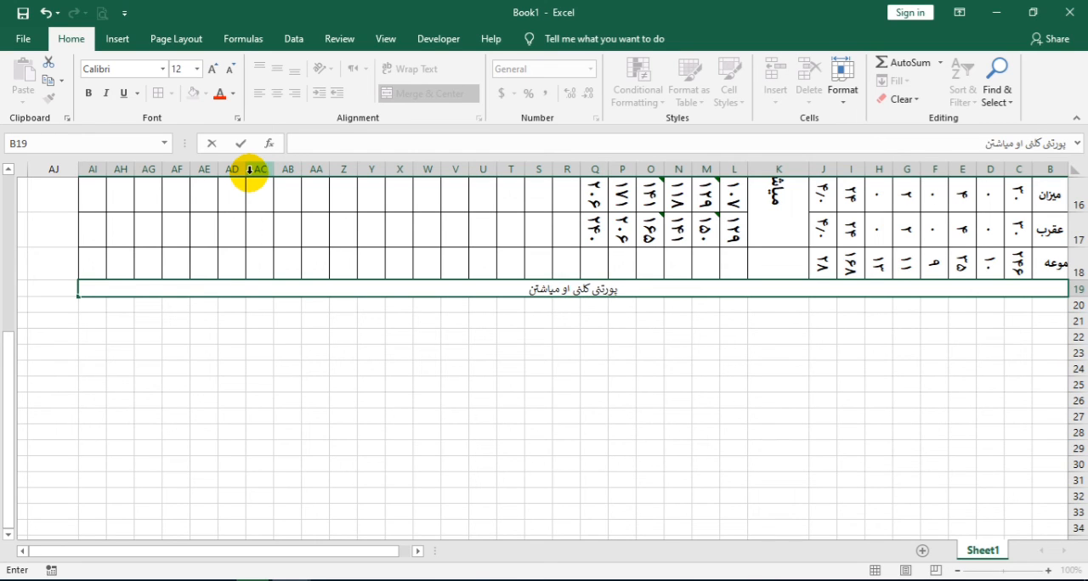
type("ی ص")
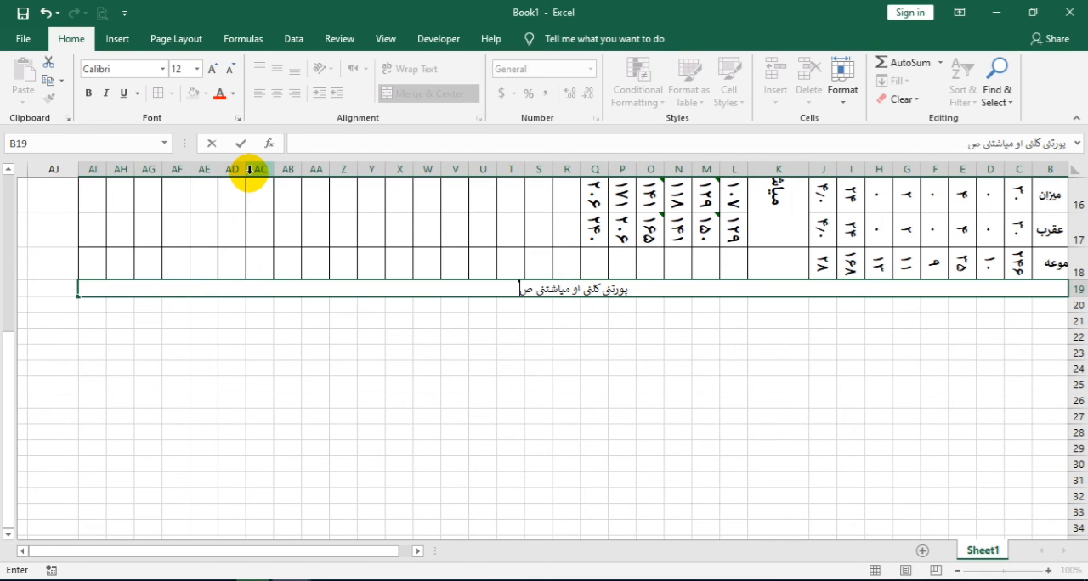
type("فحه")
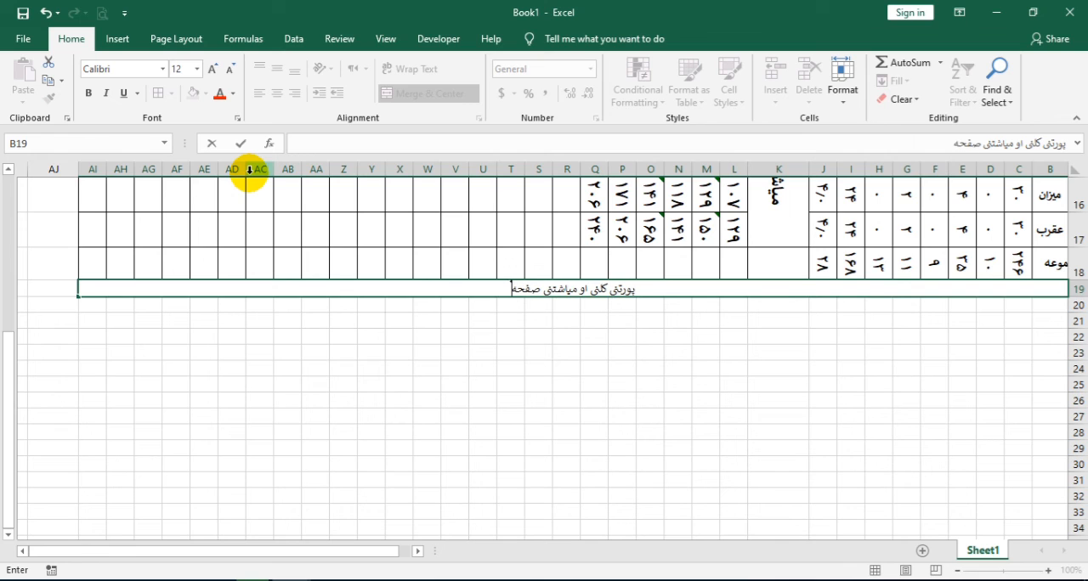
type(" وار ت")
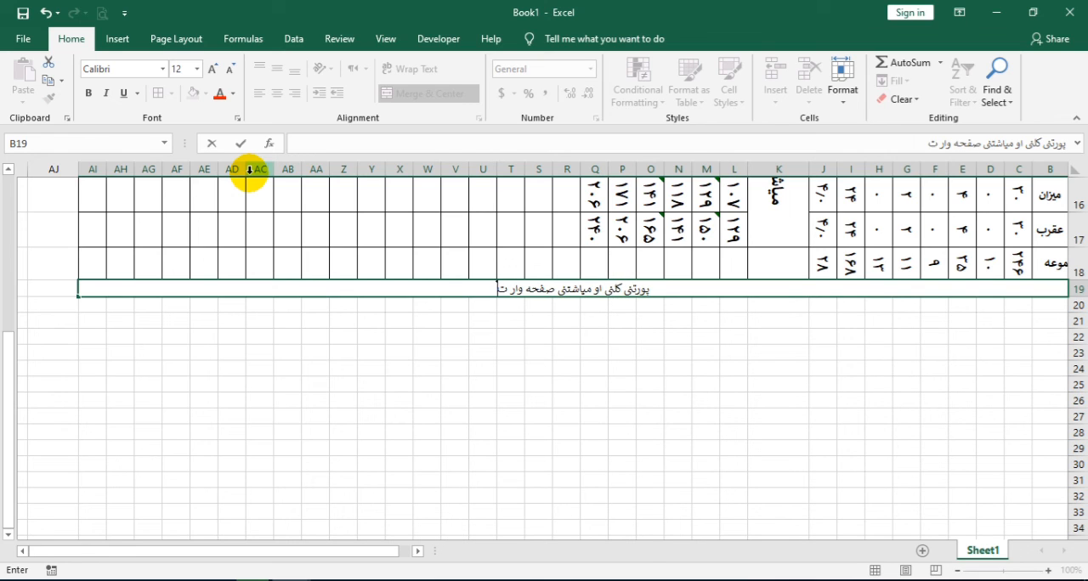
type("دریسي پلا")
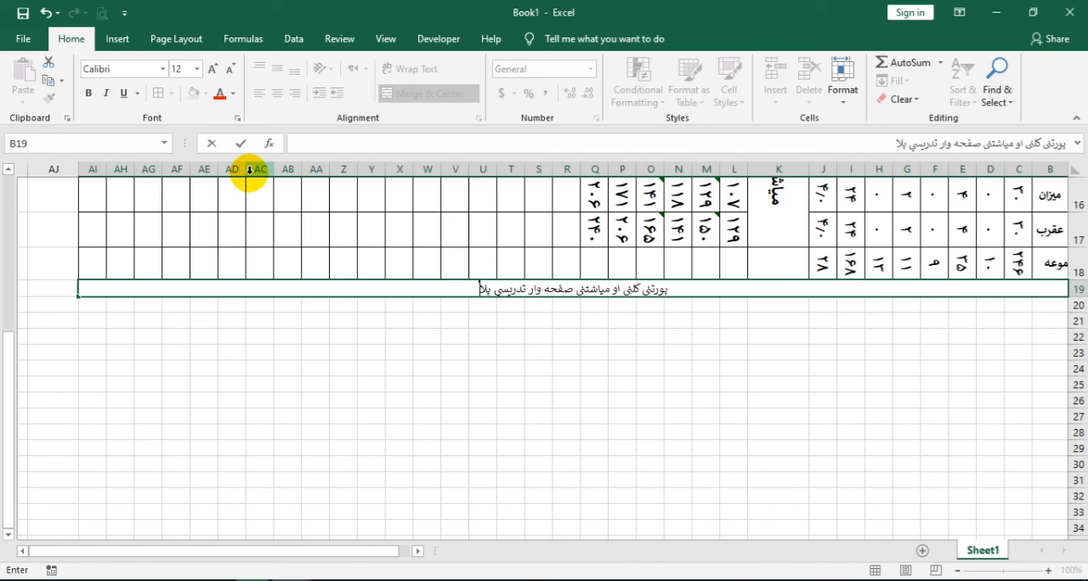
type("ن تر")
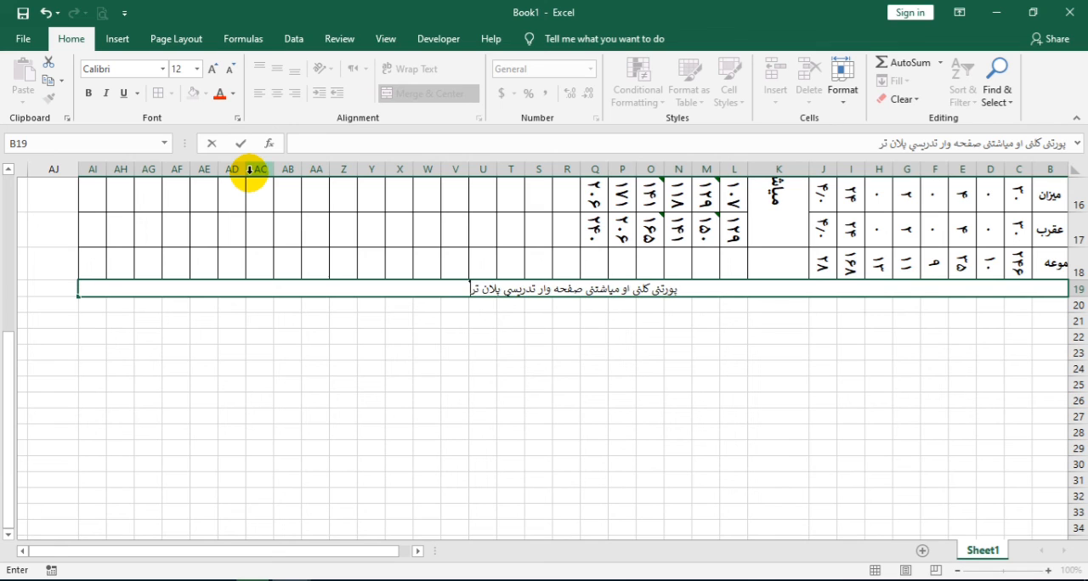
type("تیب شو صحت دی")
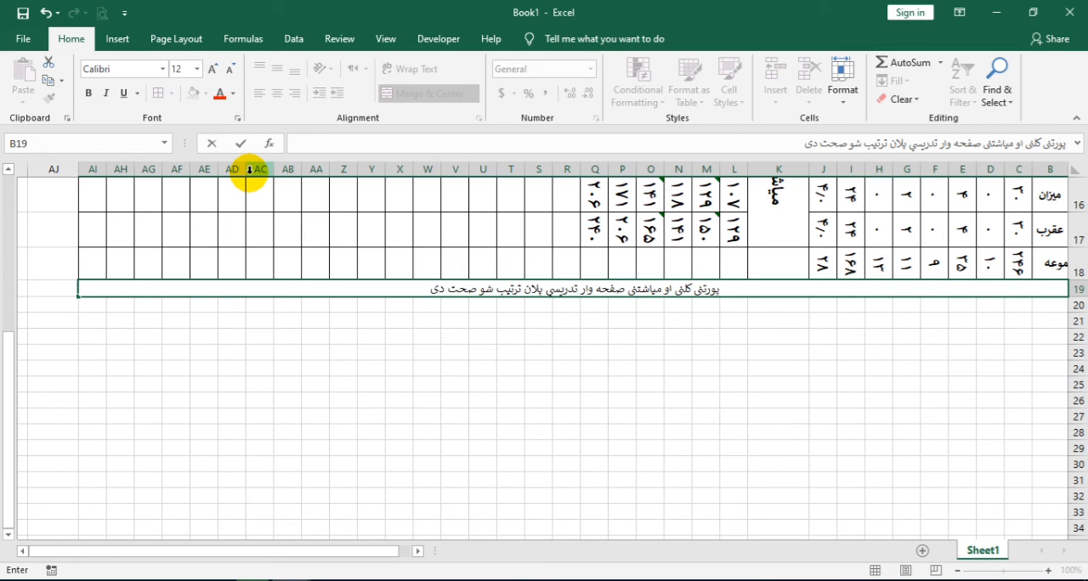
type("      لا")
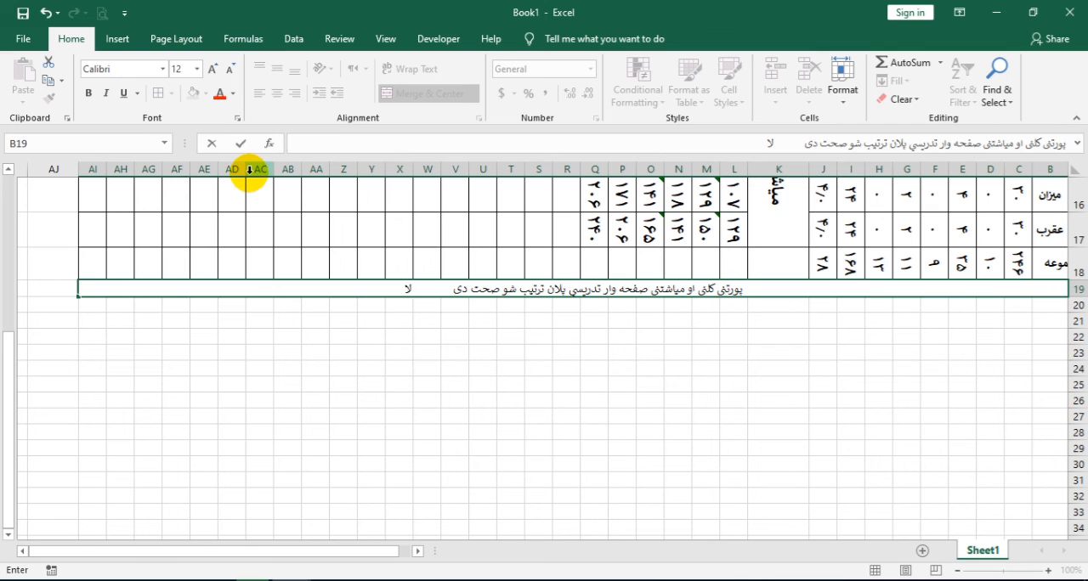
type("سلیک")
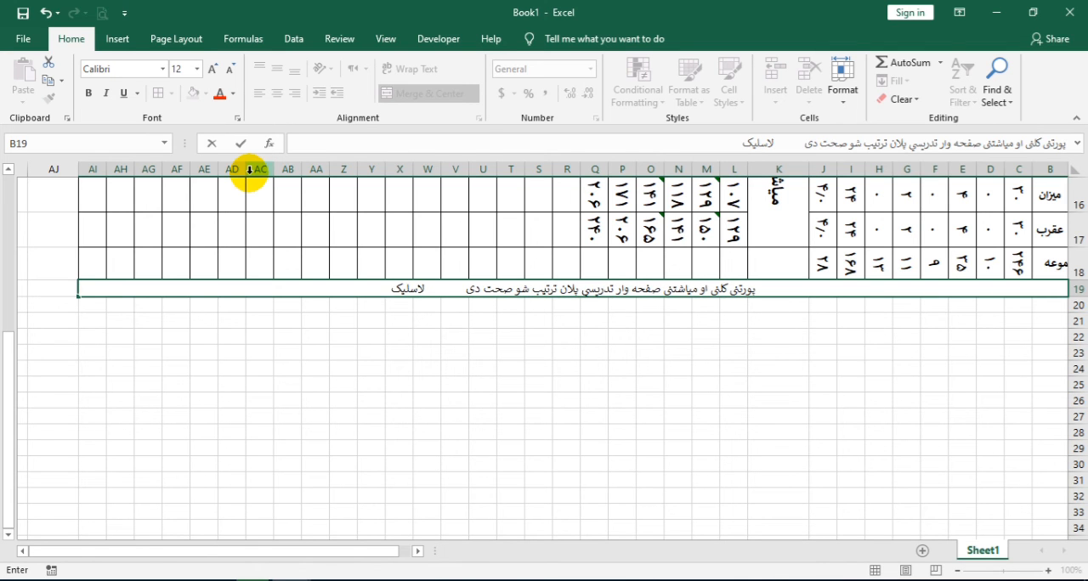
key("Return")
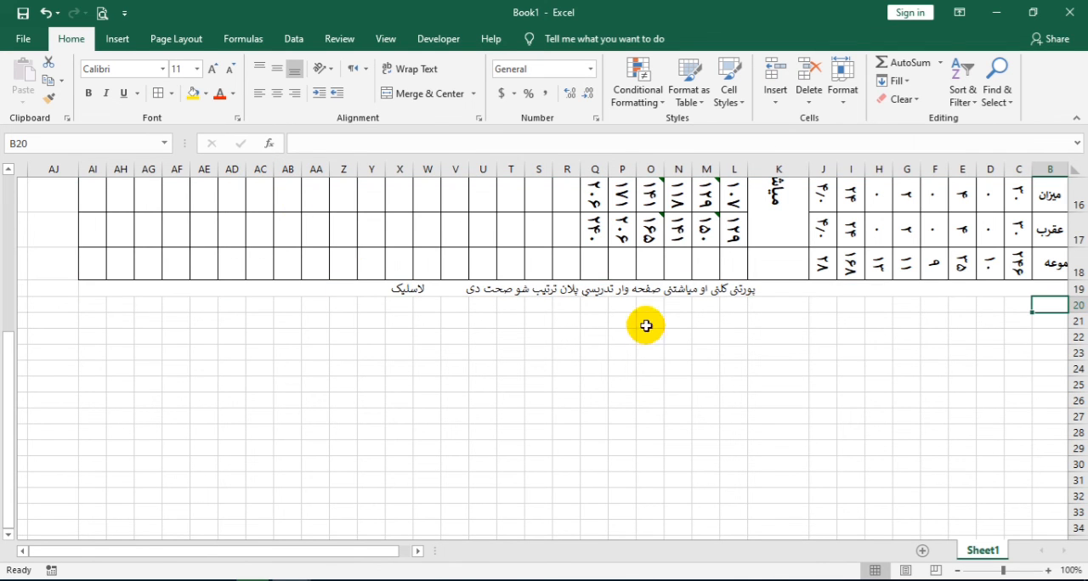
Open the print preview, set landscape orientation and scale the sheet to fit all columns on one page
scroll(646, 326, "up", 5)
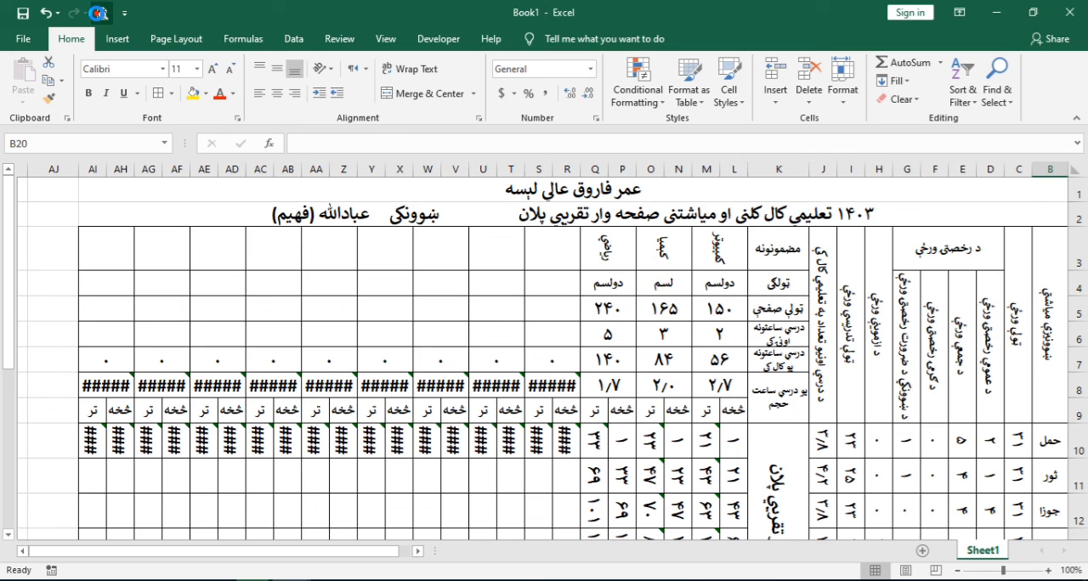
left_click(98, 13)
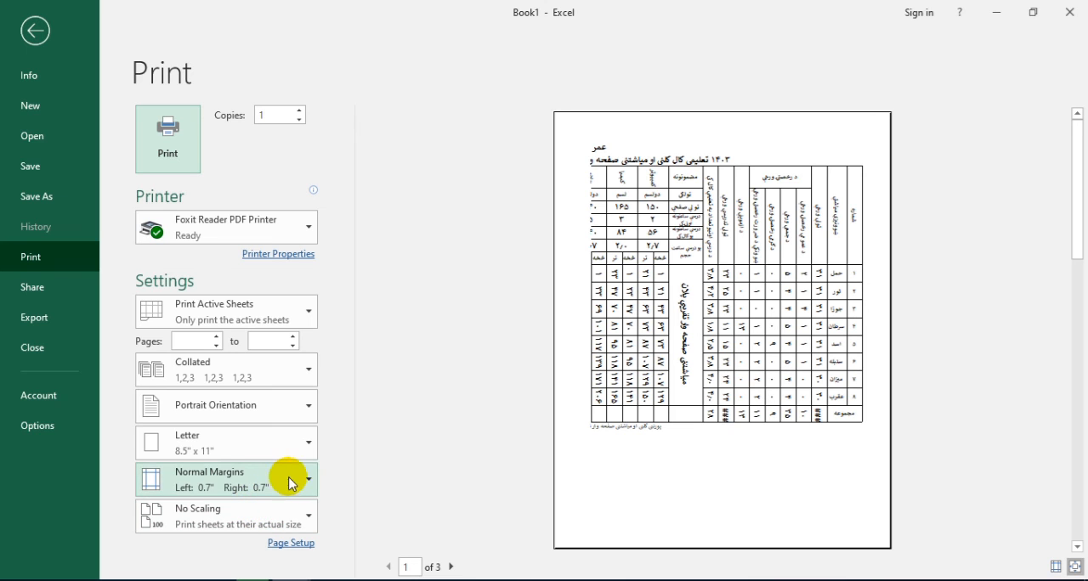
left_click(296, 411)
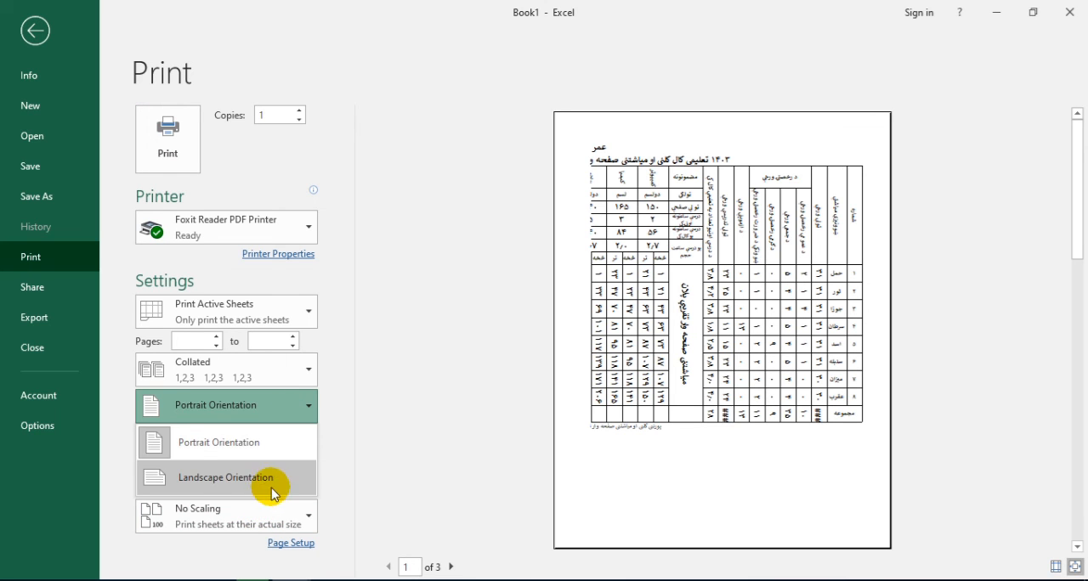
left_click(273, 484)
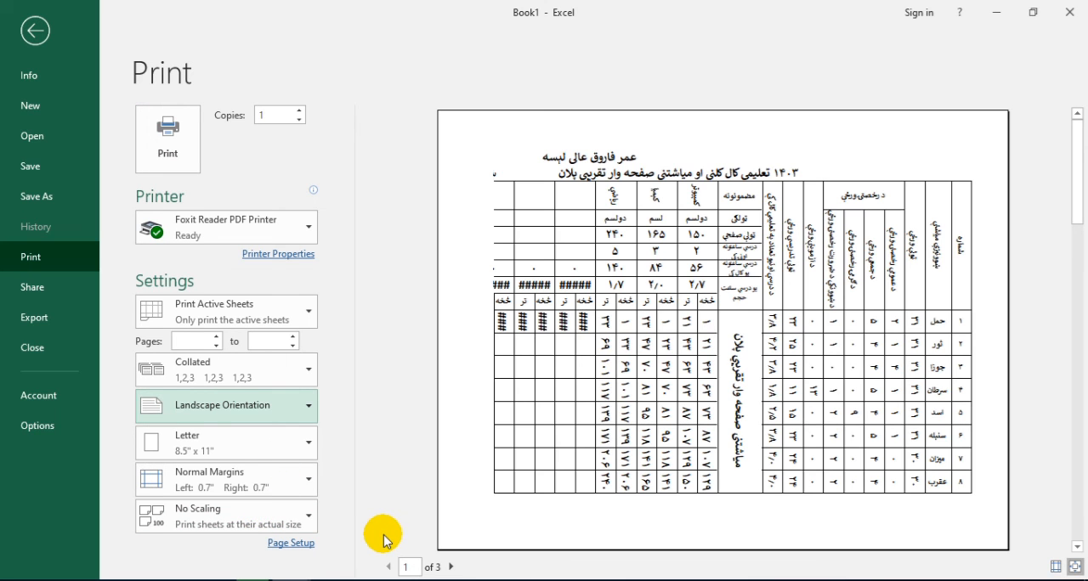
left_click(303, 521)
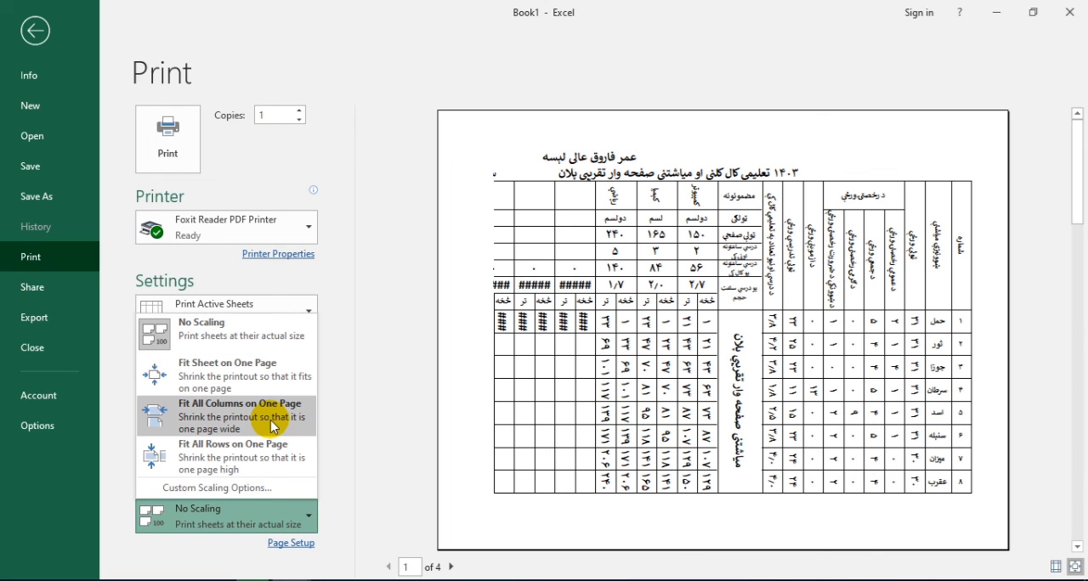
key("Escape")
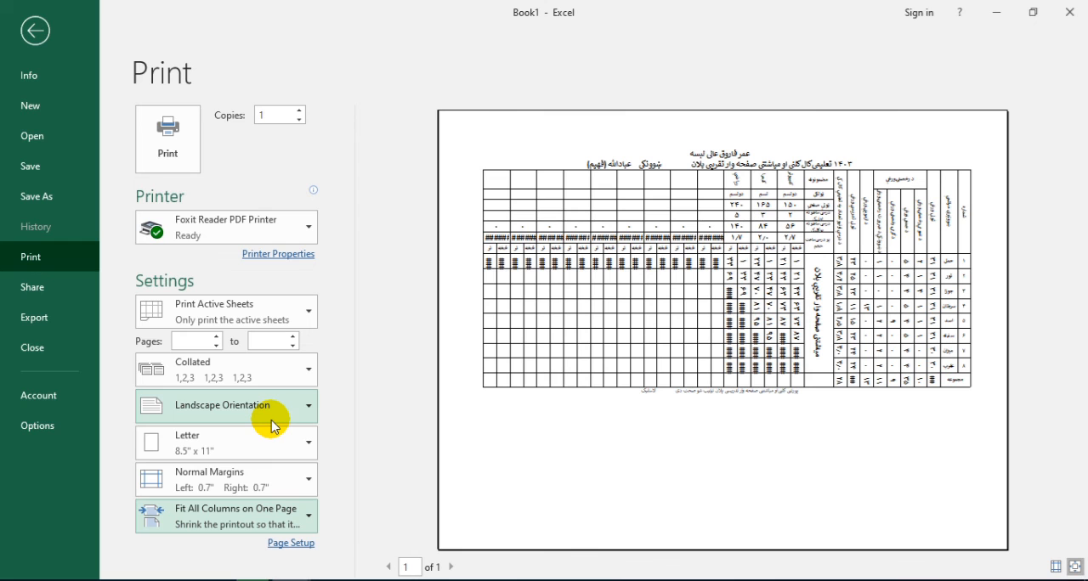
Set both the header and footer margins to 0 in the page setup
left_click(303, 544)
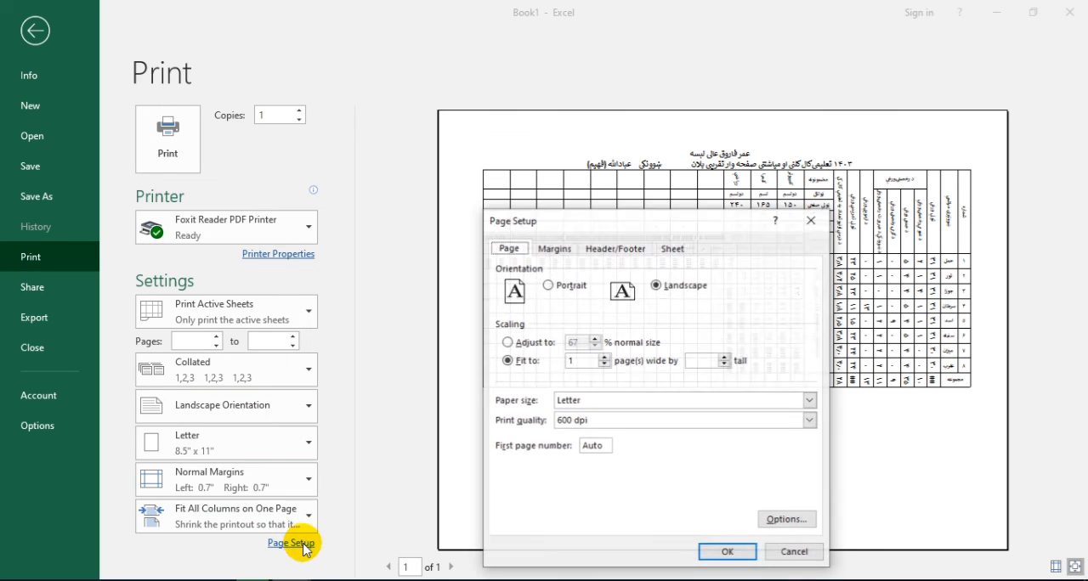
left_click(555, 248)
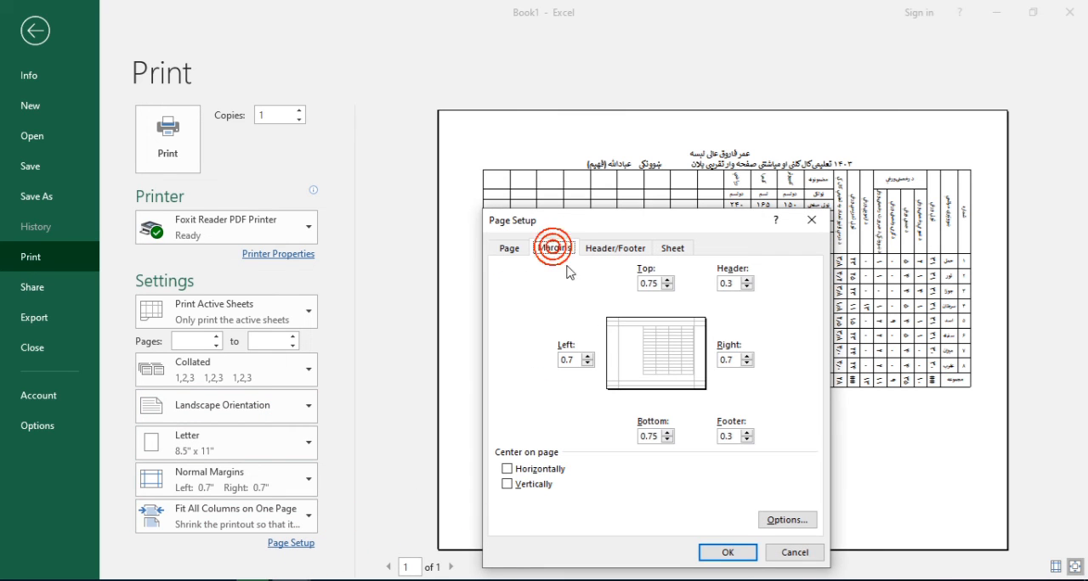
left_click(746, 287)
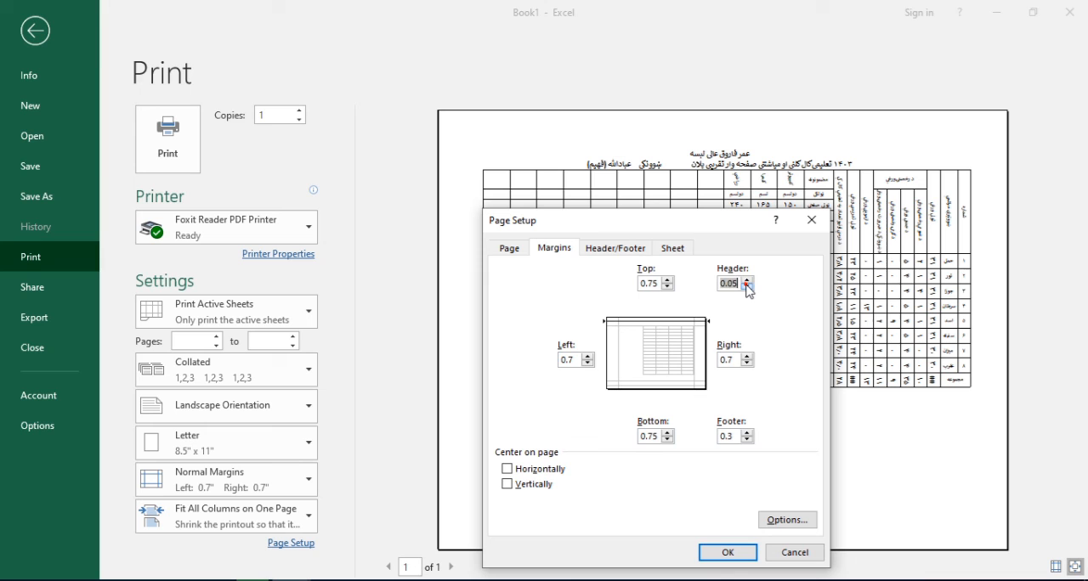
left_click(747, 440)
left_click(747, 440)
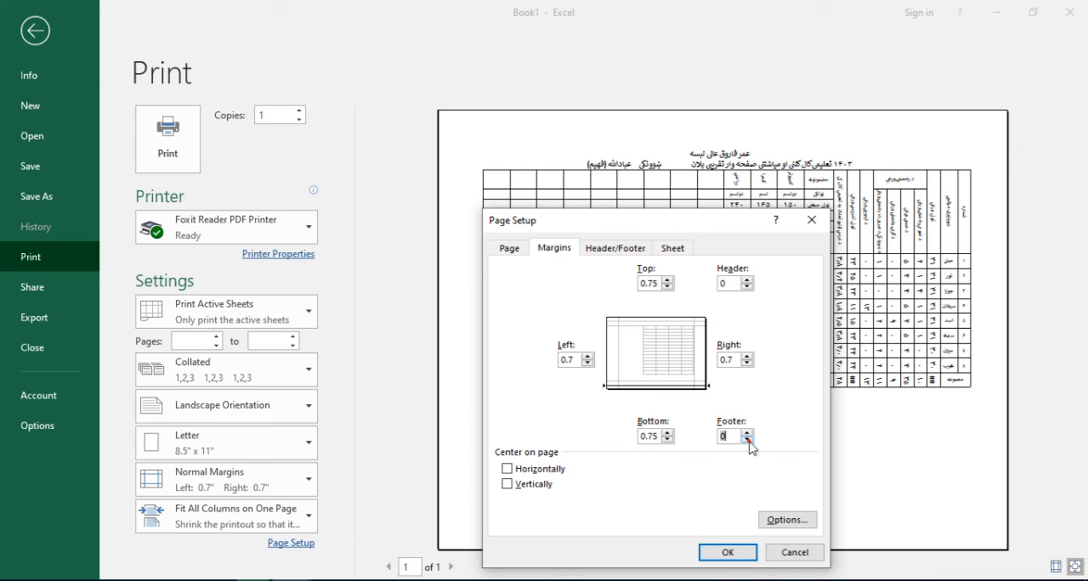
Set the right page margin to 0.2 and the top page margin to 0.1
left_click(736, 361)
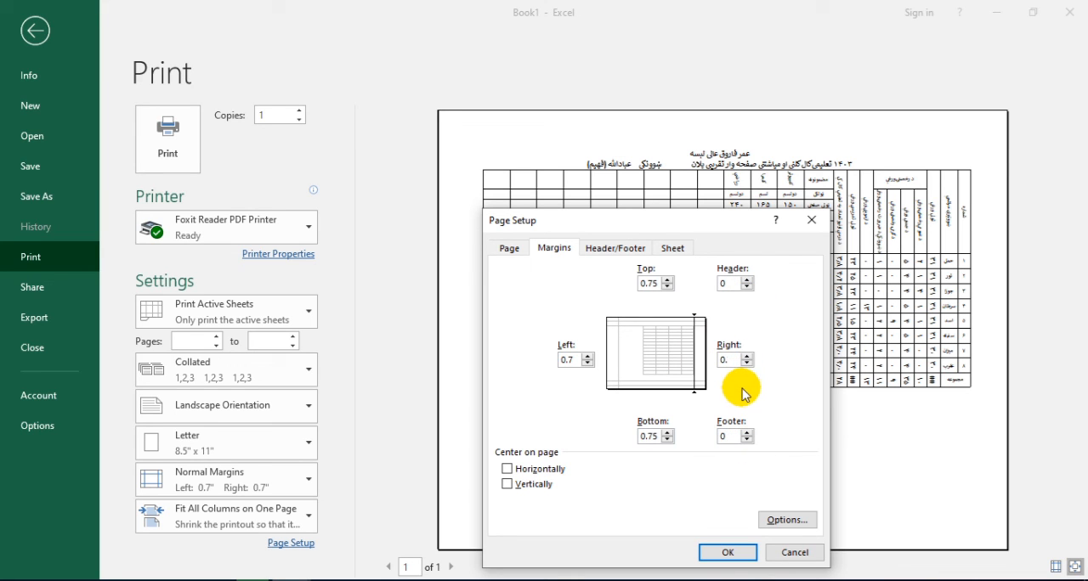
key("BackSpace")
type("5")
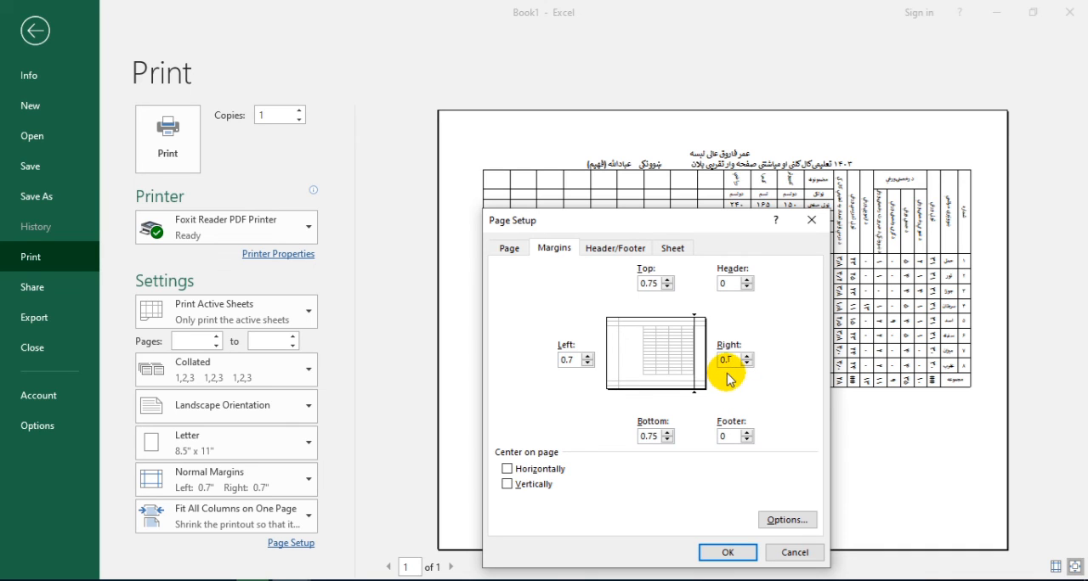
left_click(667, 287)
left_click(666, 288)
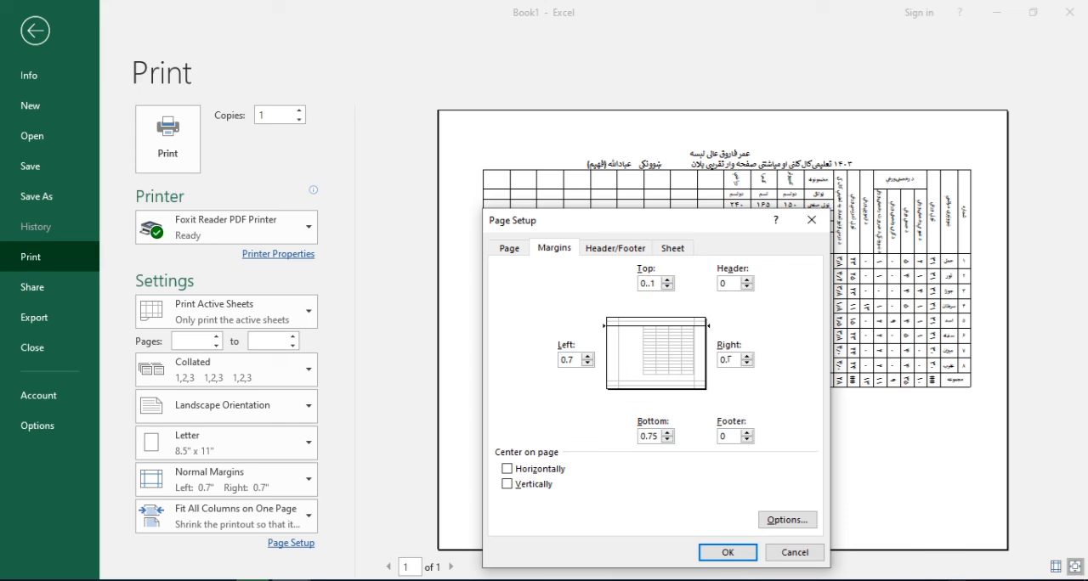
key("BackSpace")
key("BackSpace")
type("1")
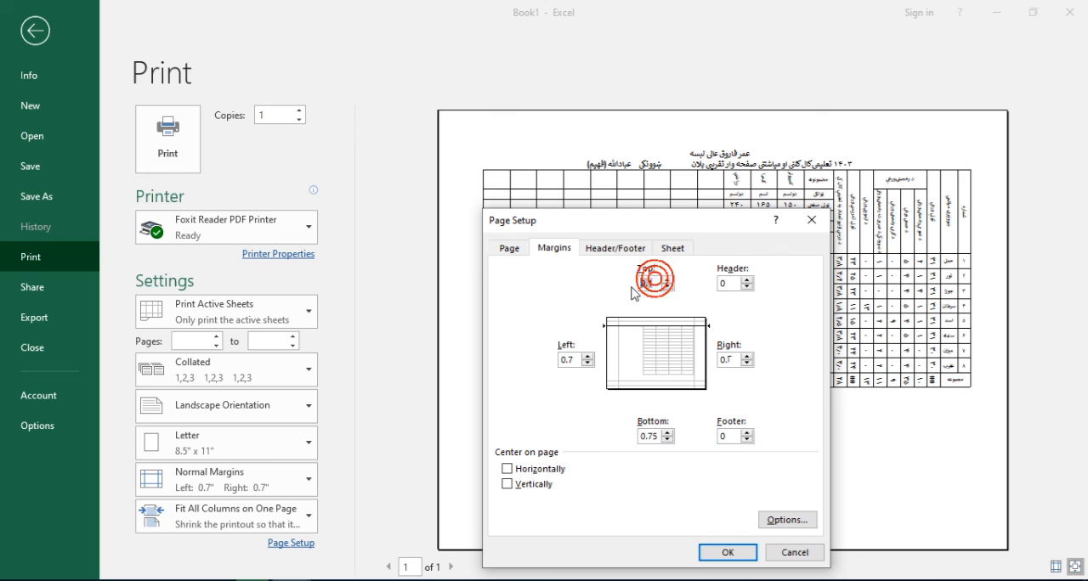
Set the left and bottom margins to 0.1, centre the sheet horizontally on the page and apply the page setup
double_click(573, 361)
type("0.1")
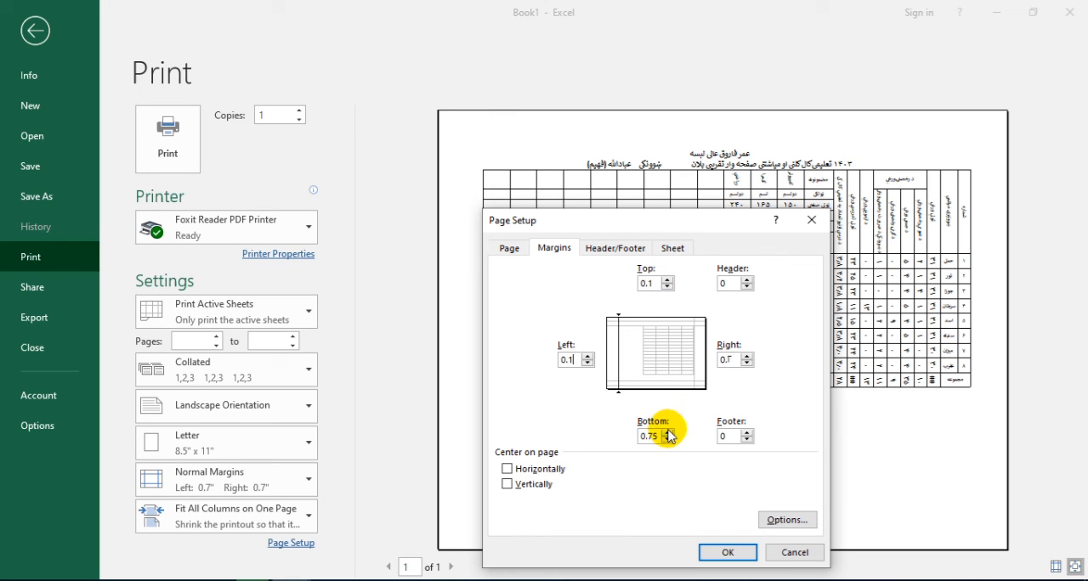
double_click(648, 436)
type("0.1")
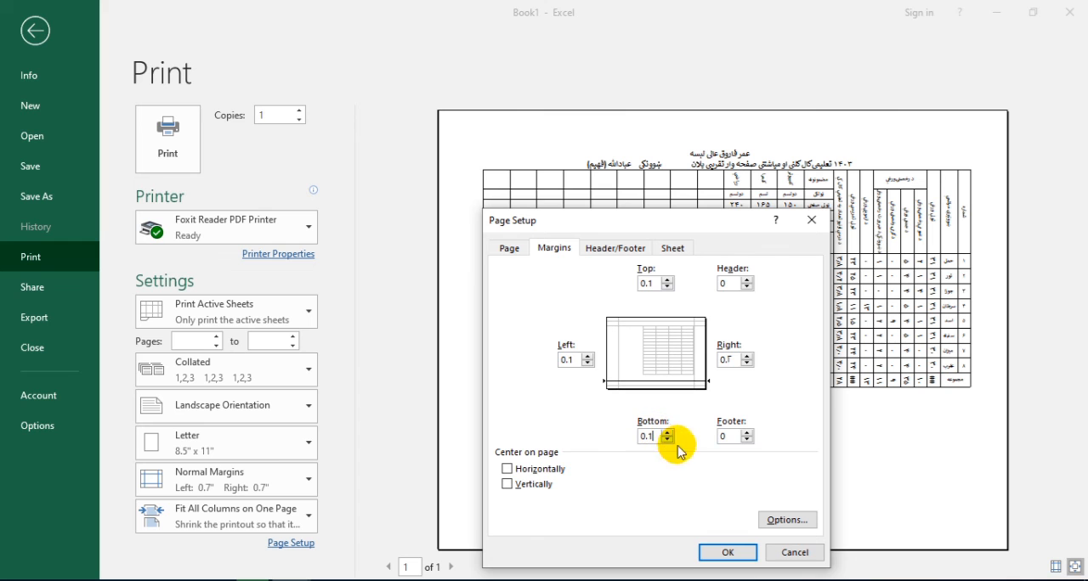
left_click(530, 473)
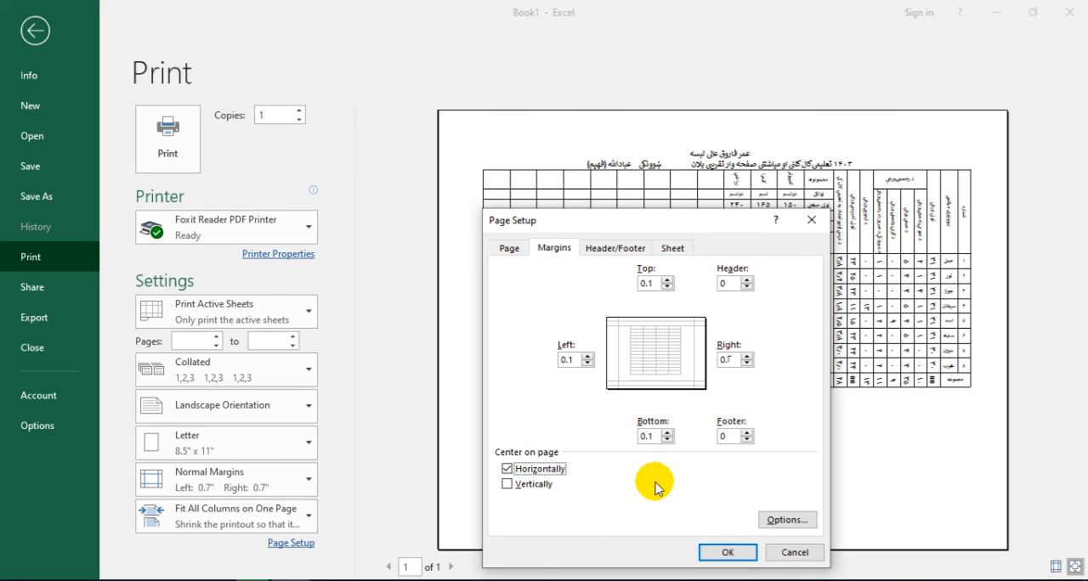
left_click(728, 553)
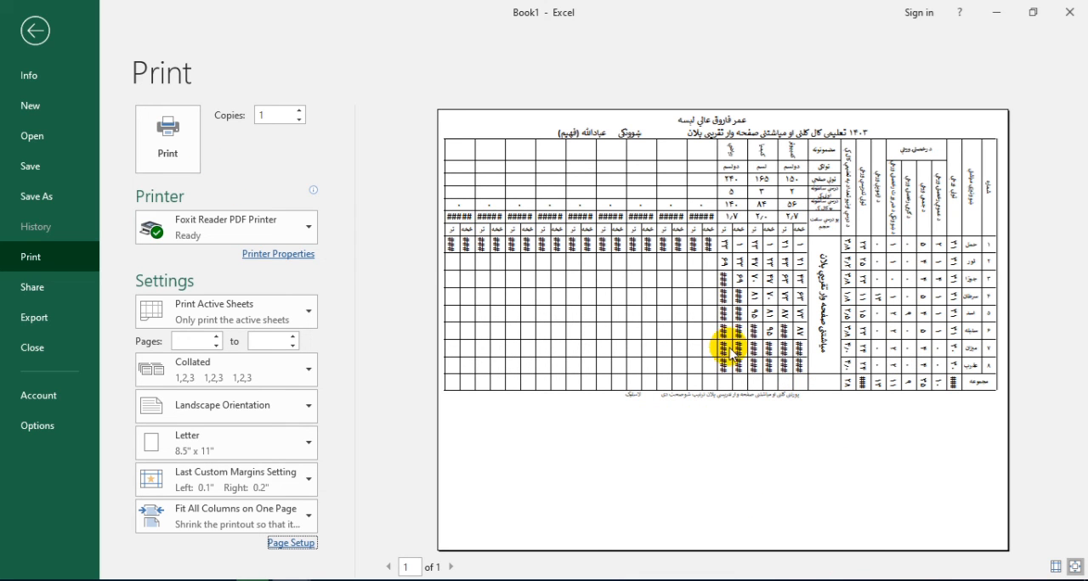
Return to the worksheet, zoom out to 70% and collapse the ribbon
left_click(32, 30)
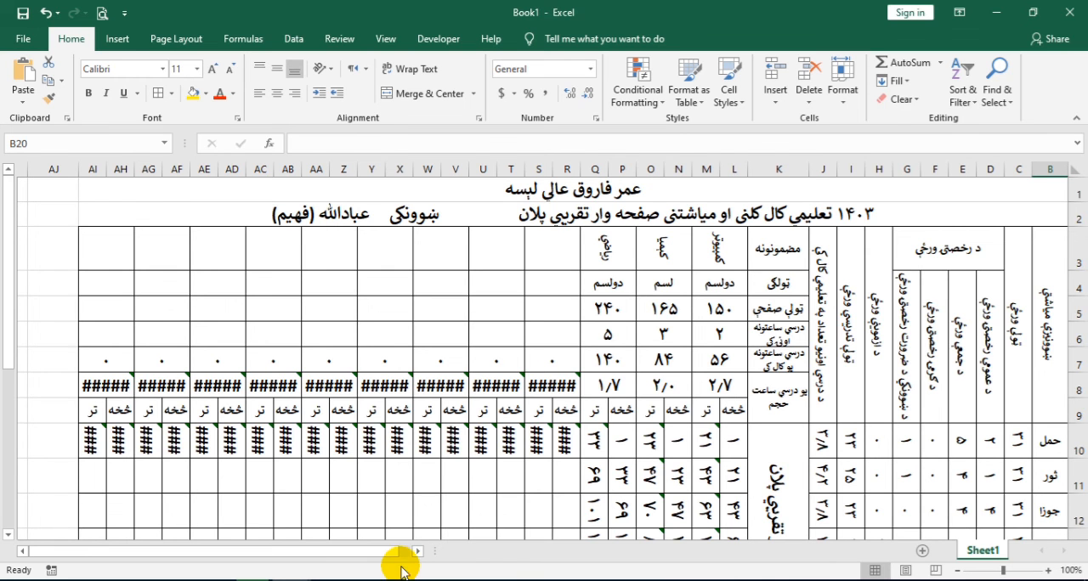
scroll(389, 457, "down", 2)
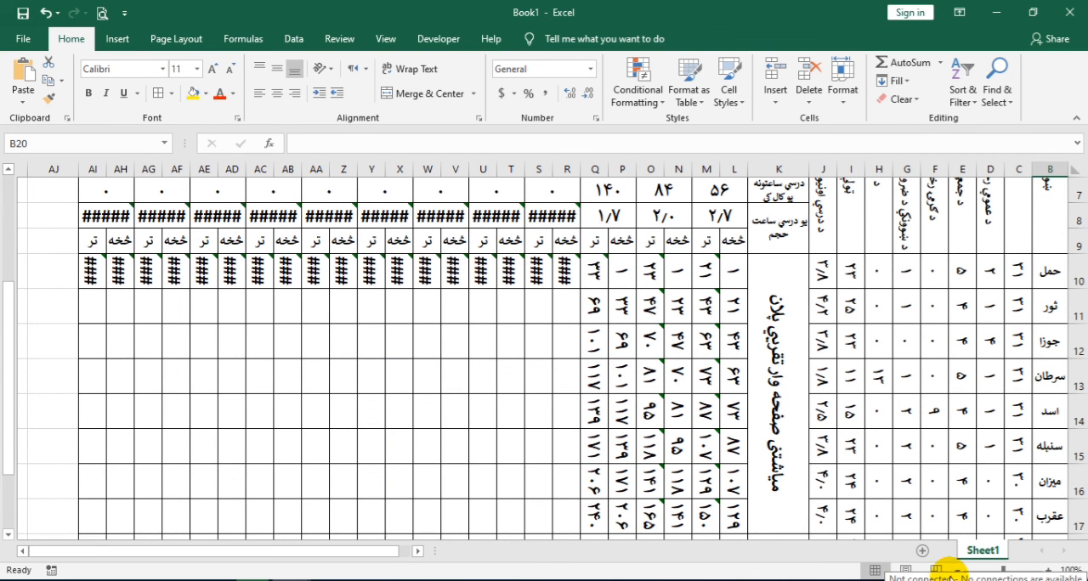
left_click(955, 570)
left_click(955, 570)
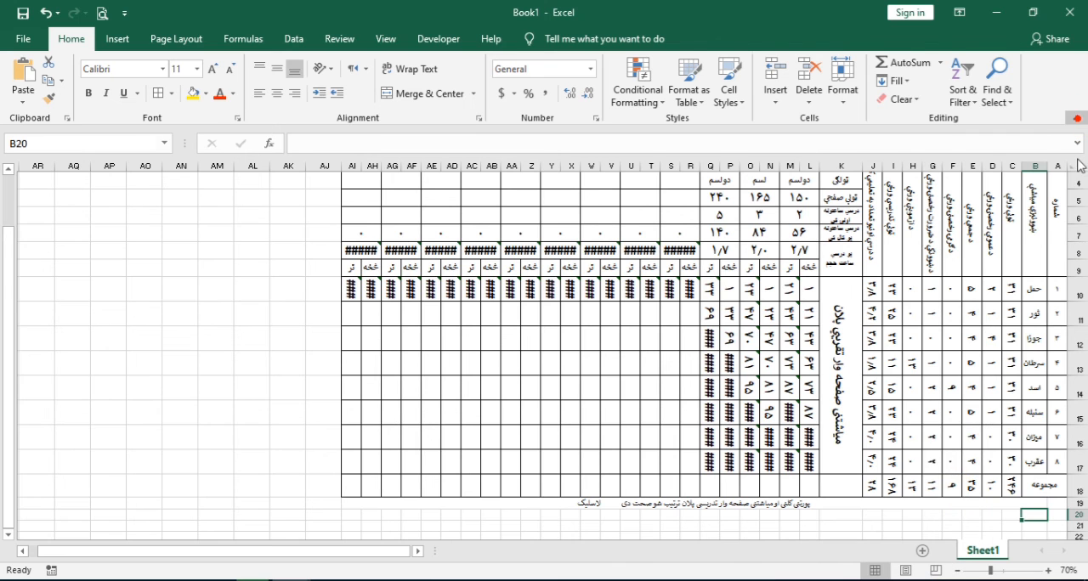
left_click(1078, 119)
scroll(903, 284, "up", 1)
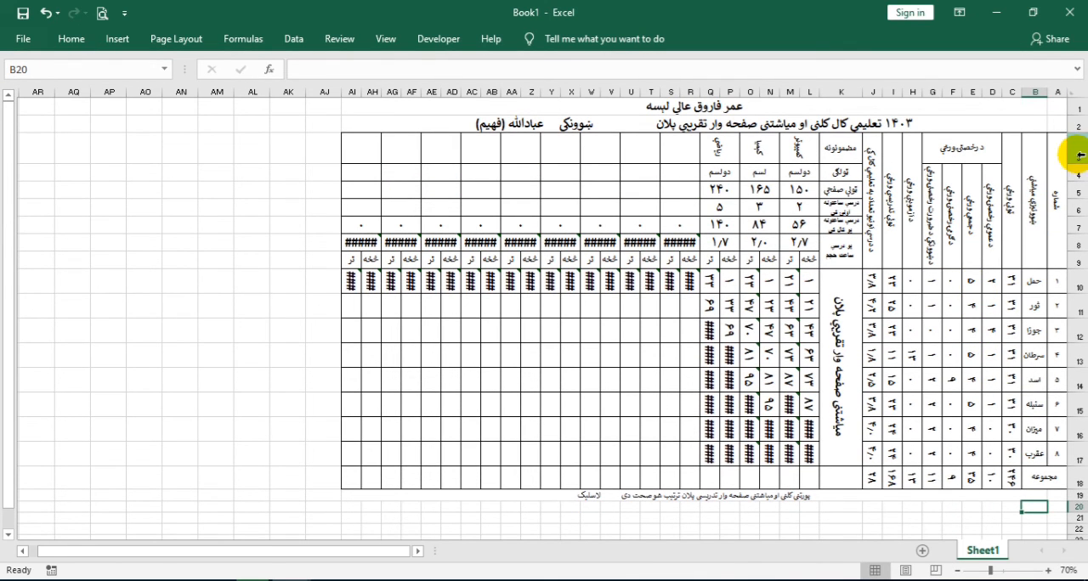
Increase the height of rows 10 to 18 equally, from the first month through the totals row
left_click_drag(1079, 282, 1081, 474)
scroll(954, 389, "down", 4)
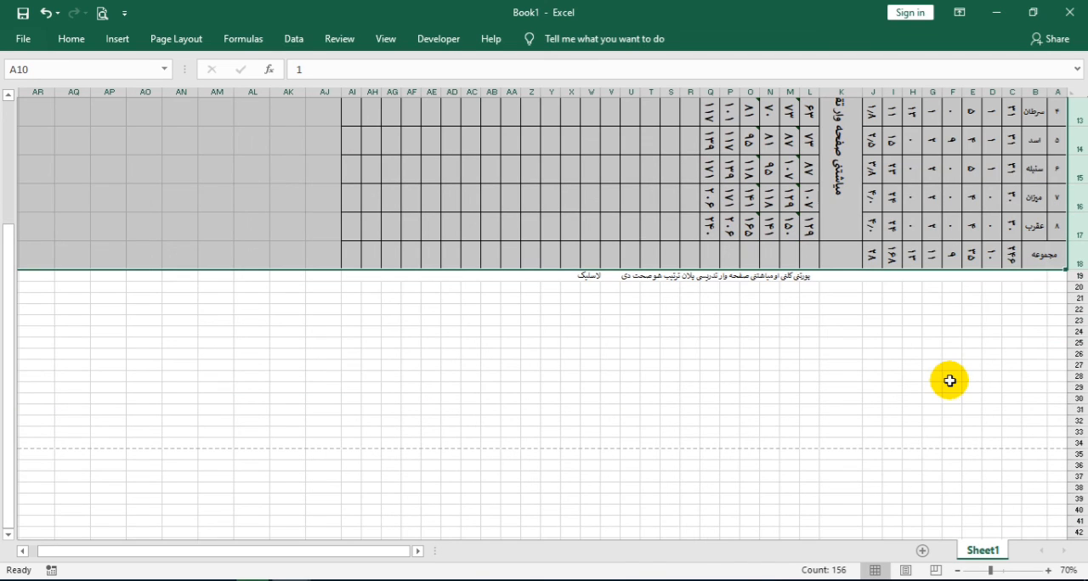
scroll(1067, 277, "up", 4)
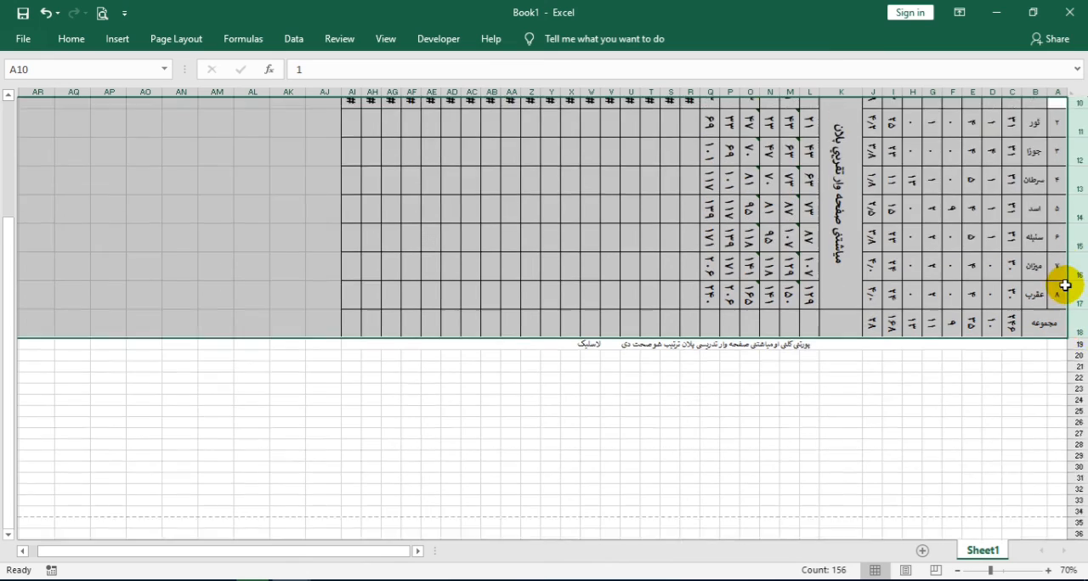
left_click_drag(1077, 298, 1079, 306)
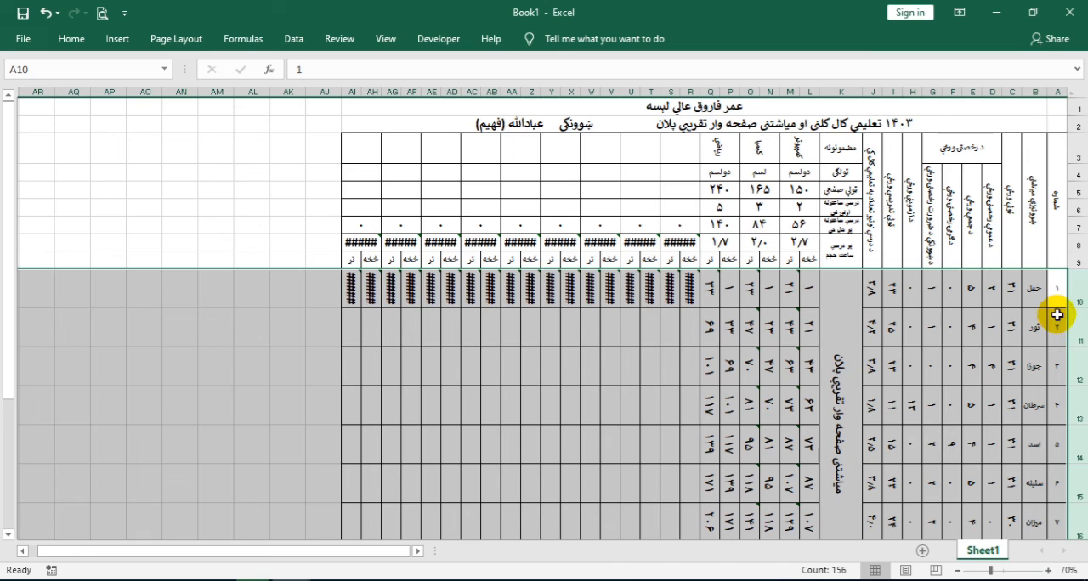
scroll(991, 308, "down", 4)
left_click_drag(1080, 297, 1081, 295)
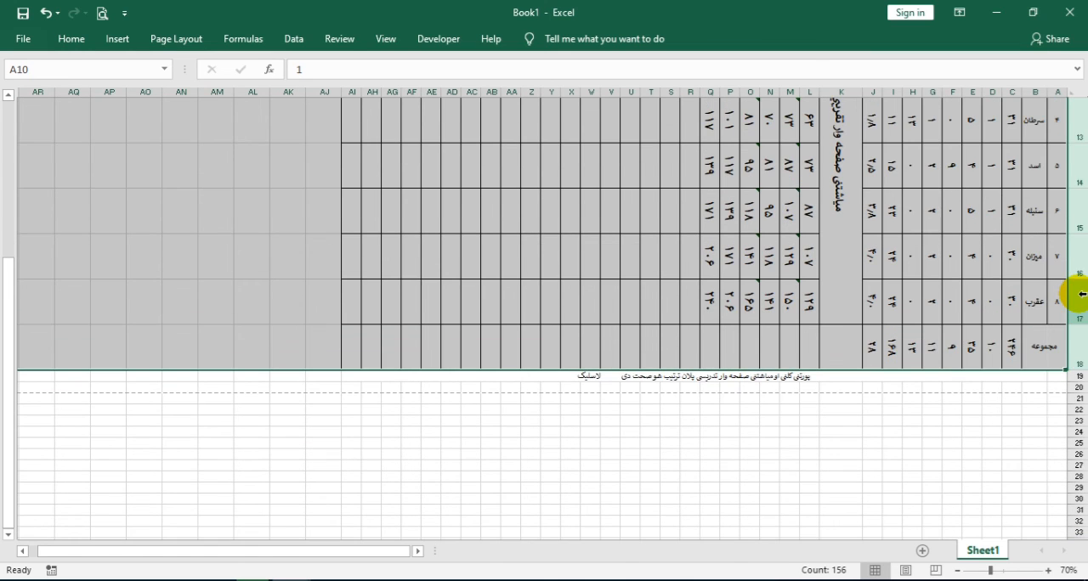
scroll(952, 287, "up", 4)
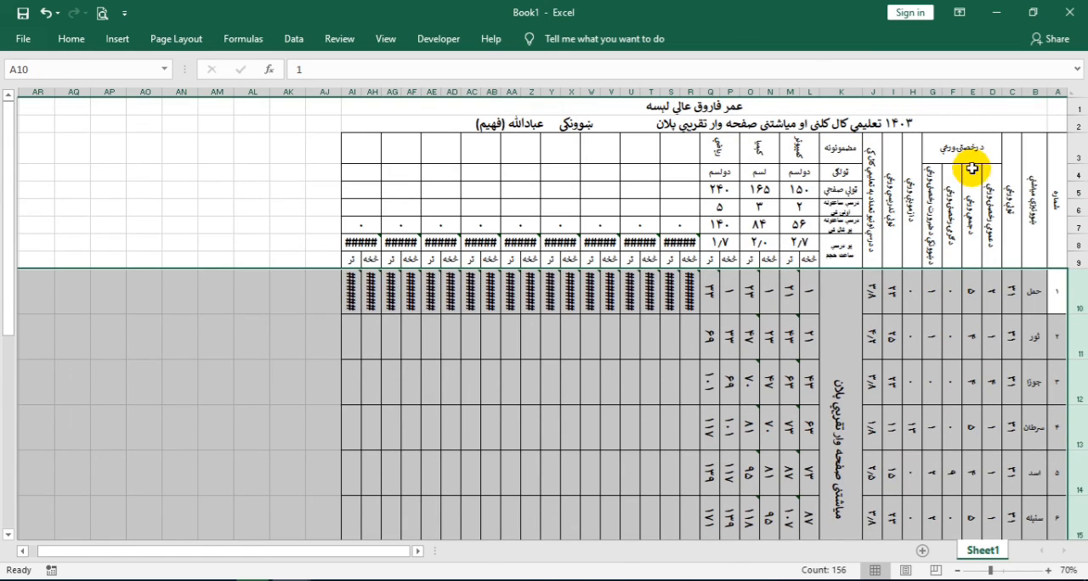
Increase the height of header rows 4 to 8 slightly and check the page fit in the print preview
left_click_drag(1081, 175, 1077, 255)
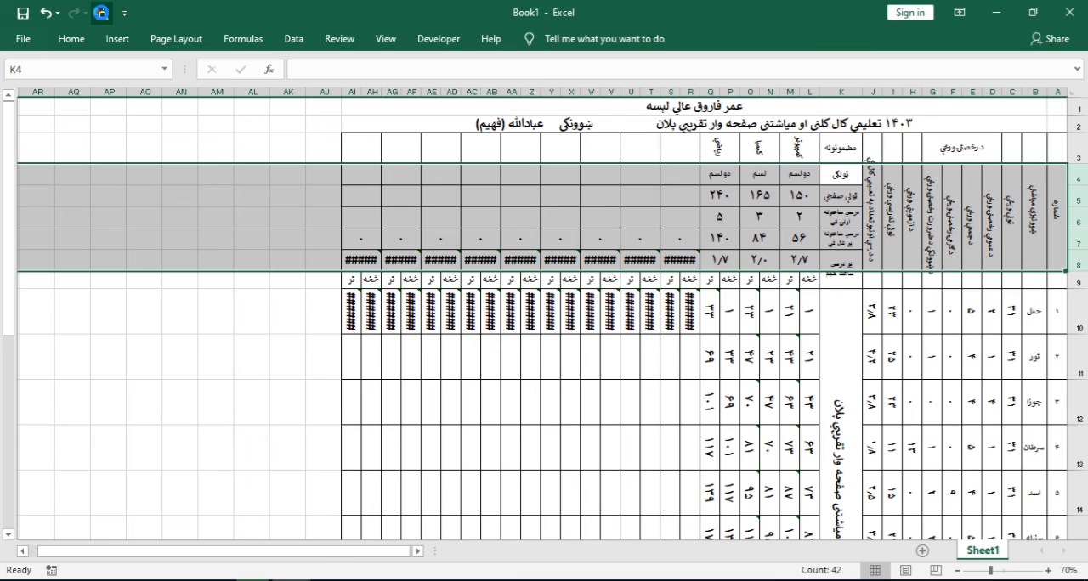
left_click(101, 13)
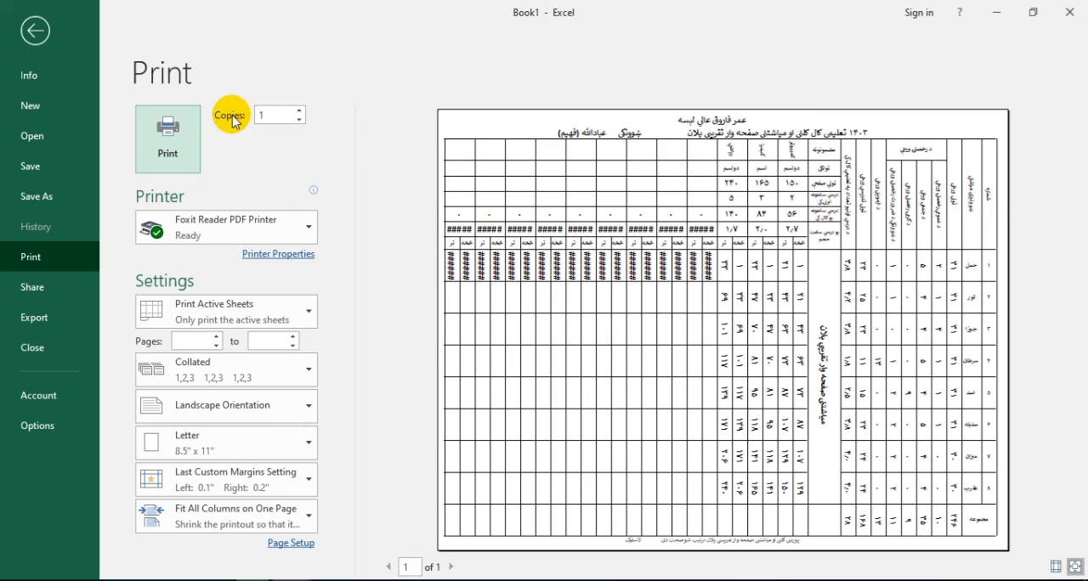
left_click(35, 31)
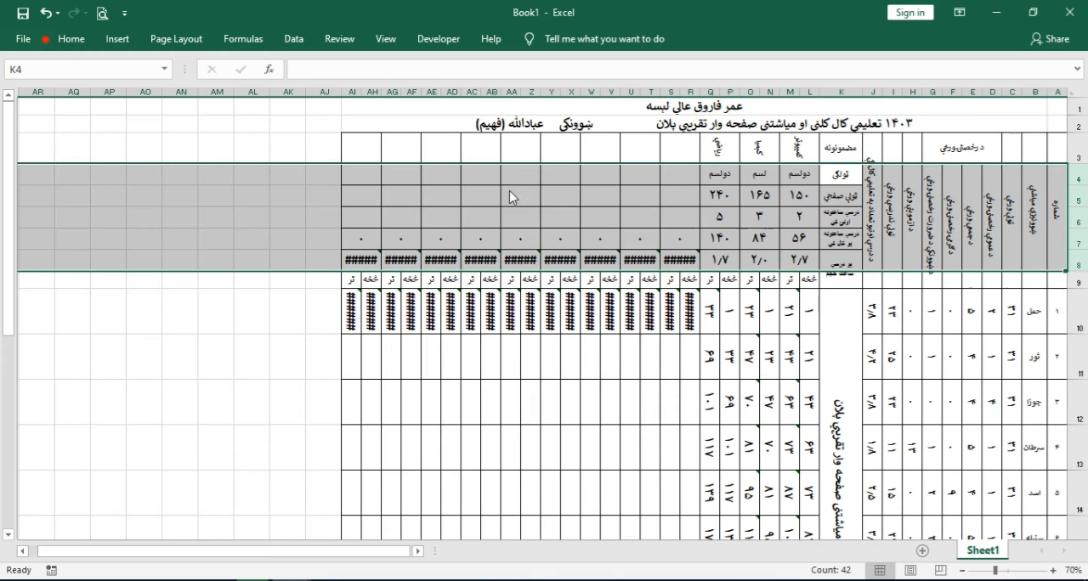
Review the empty subject columns and the کمپیوټر column's subject, class, total pages and weekly hours cells
left_click(644, 313)
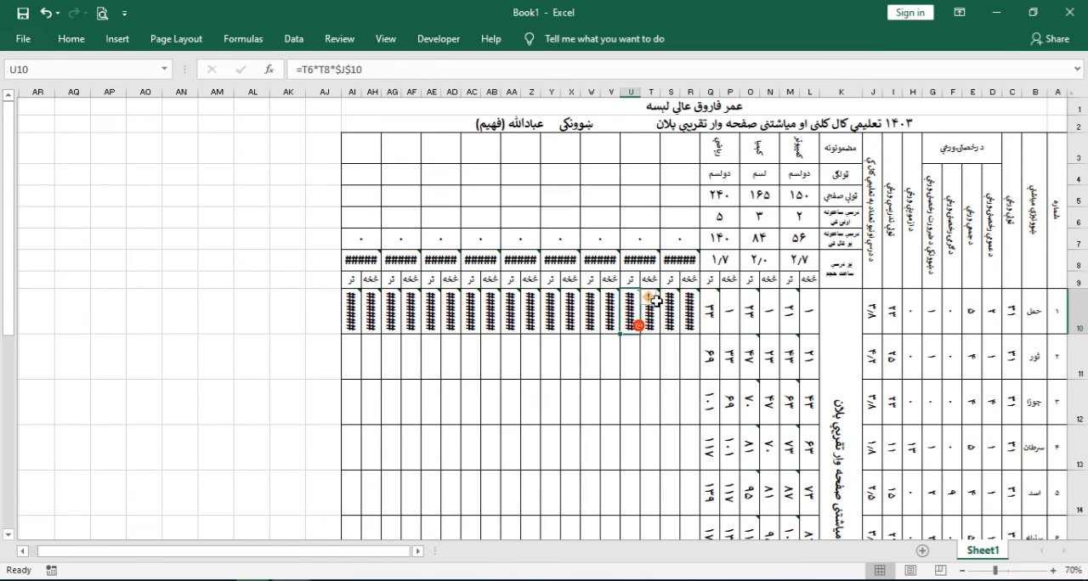
left_click(678, 161)
left_click(646, 157)
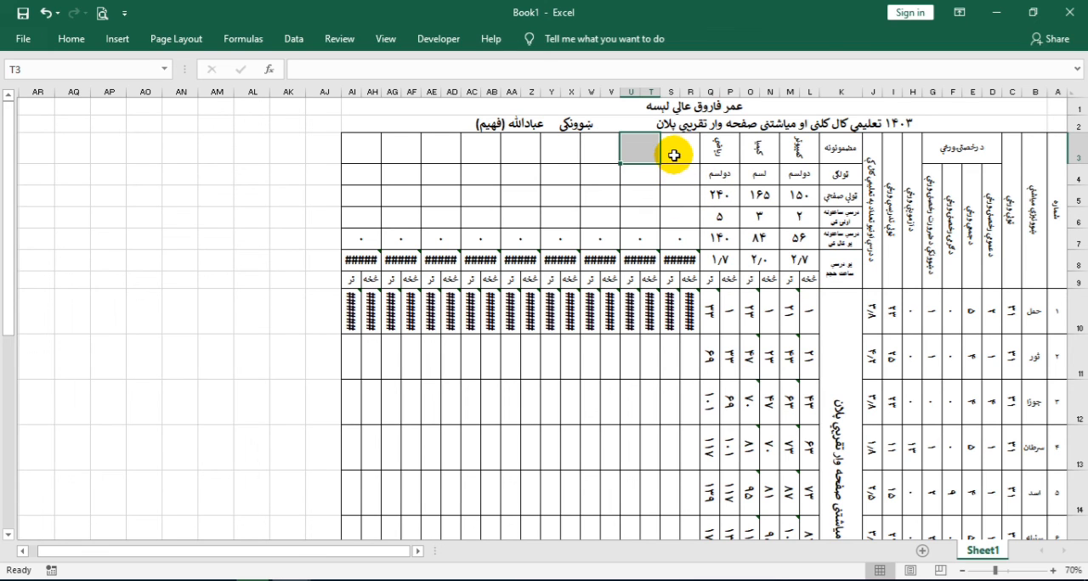
left_click(803, 154)
left_click_drag(803, 155, 769, 156)
left_click(800, 176)
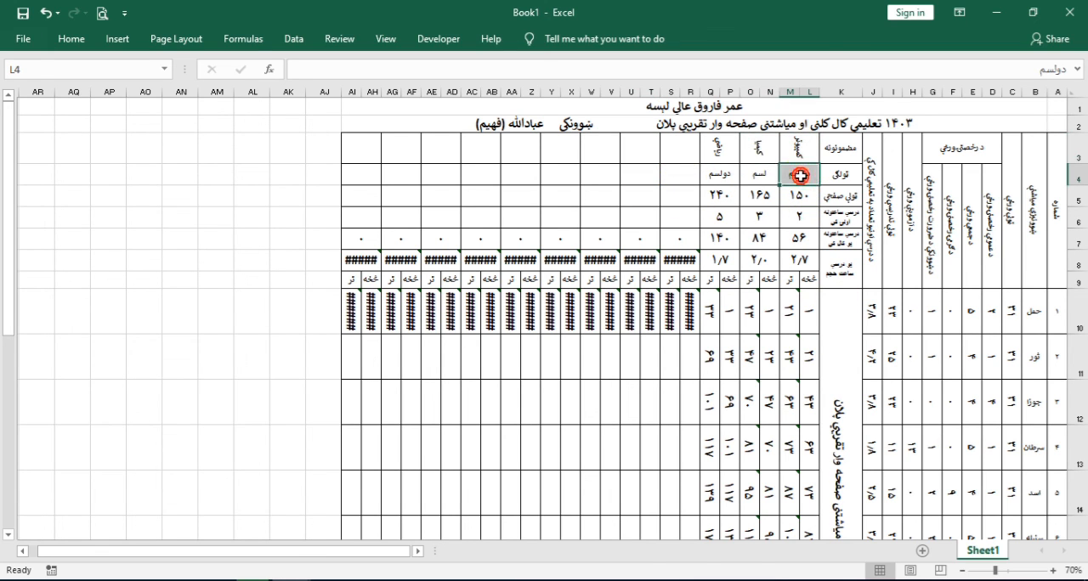
left_click(796, 196)
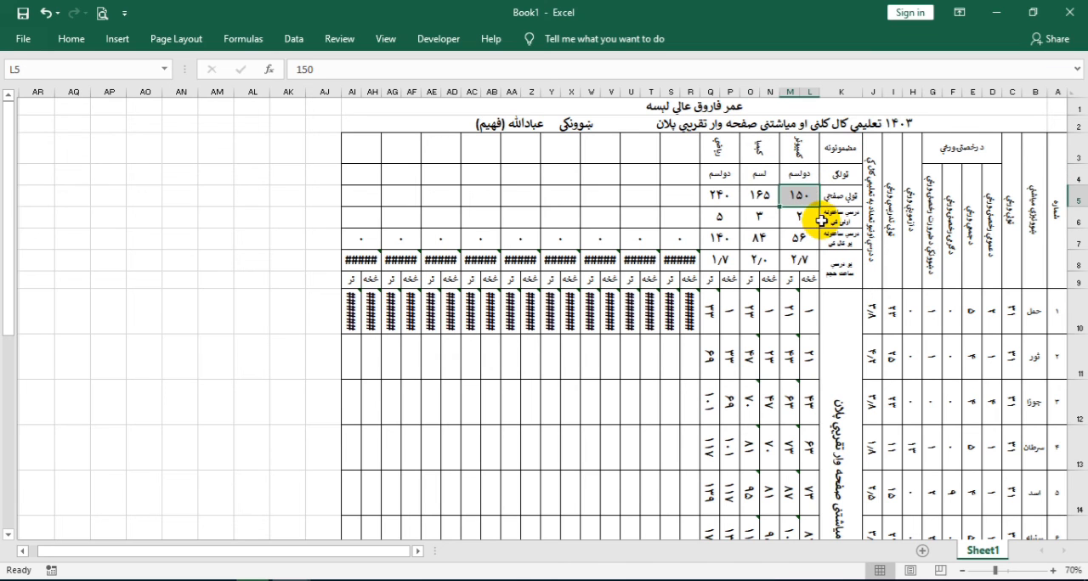
left_click(809, 217)
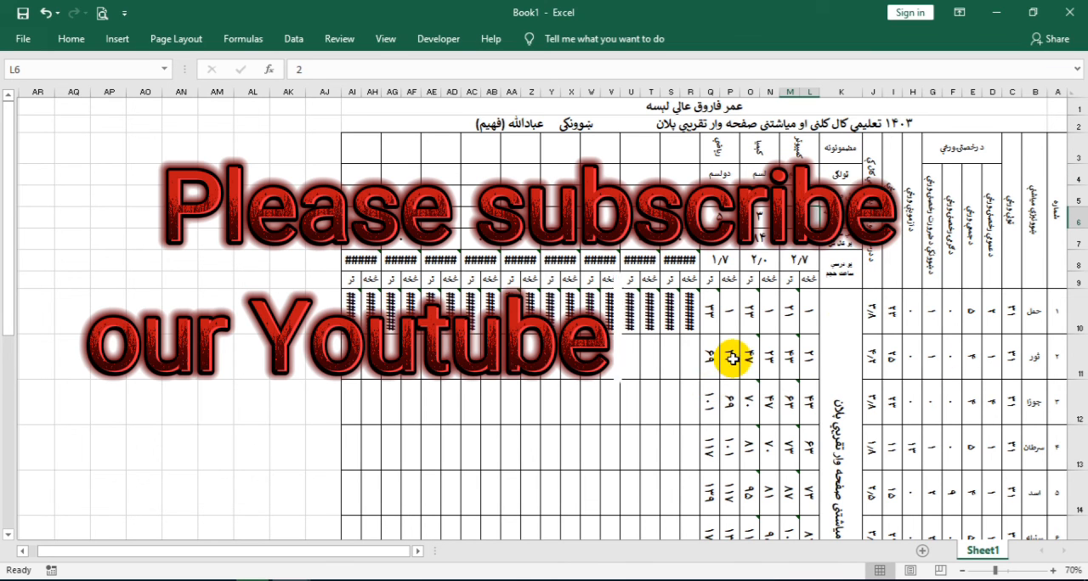
scroll(719, 401, "down", 2)
scroll(722, 399, "up", 2)
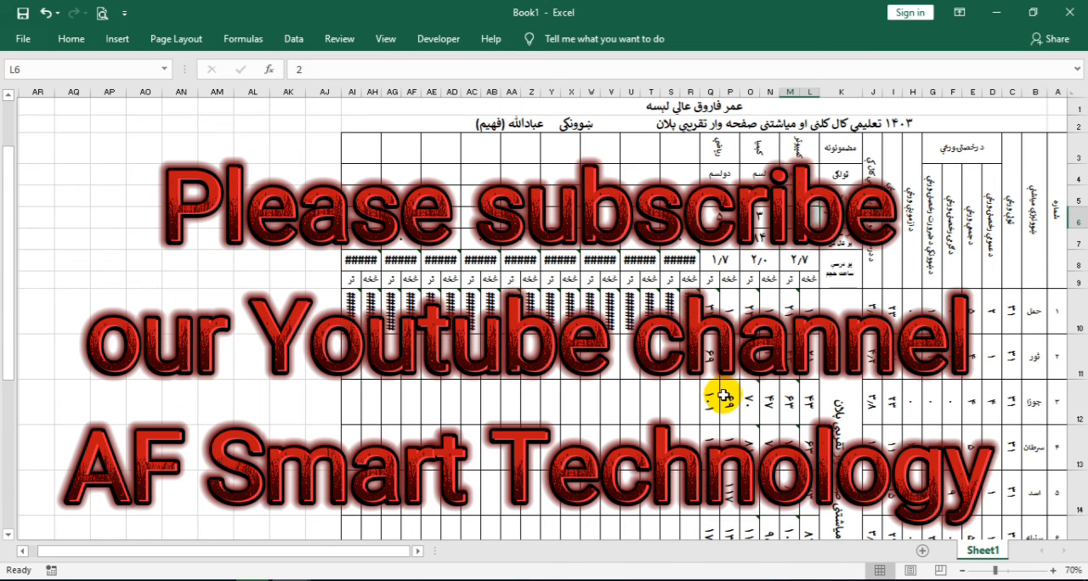